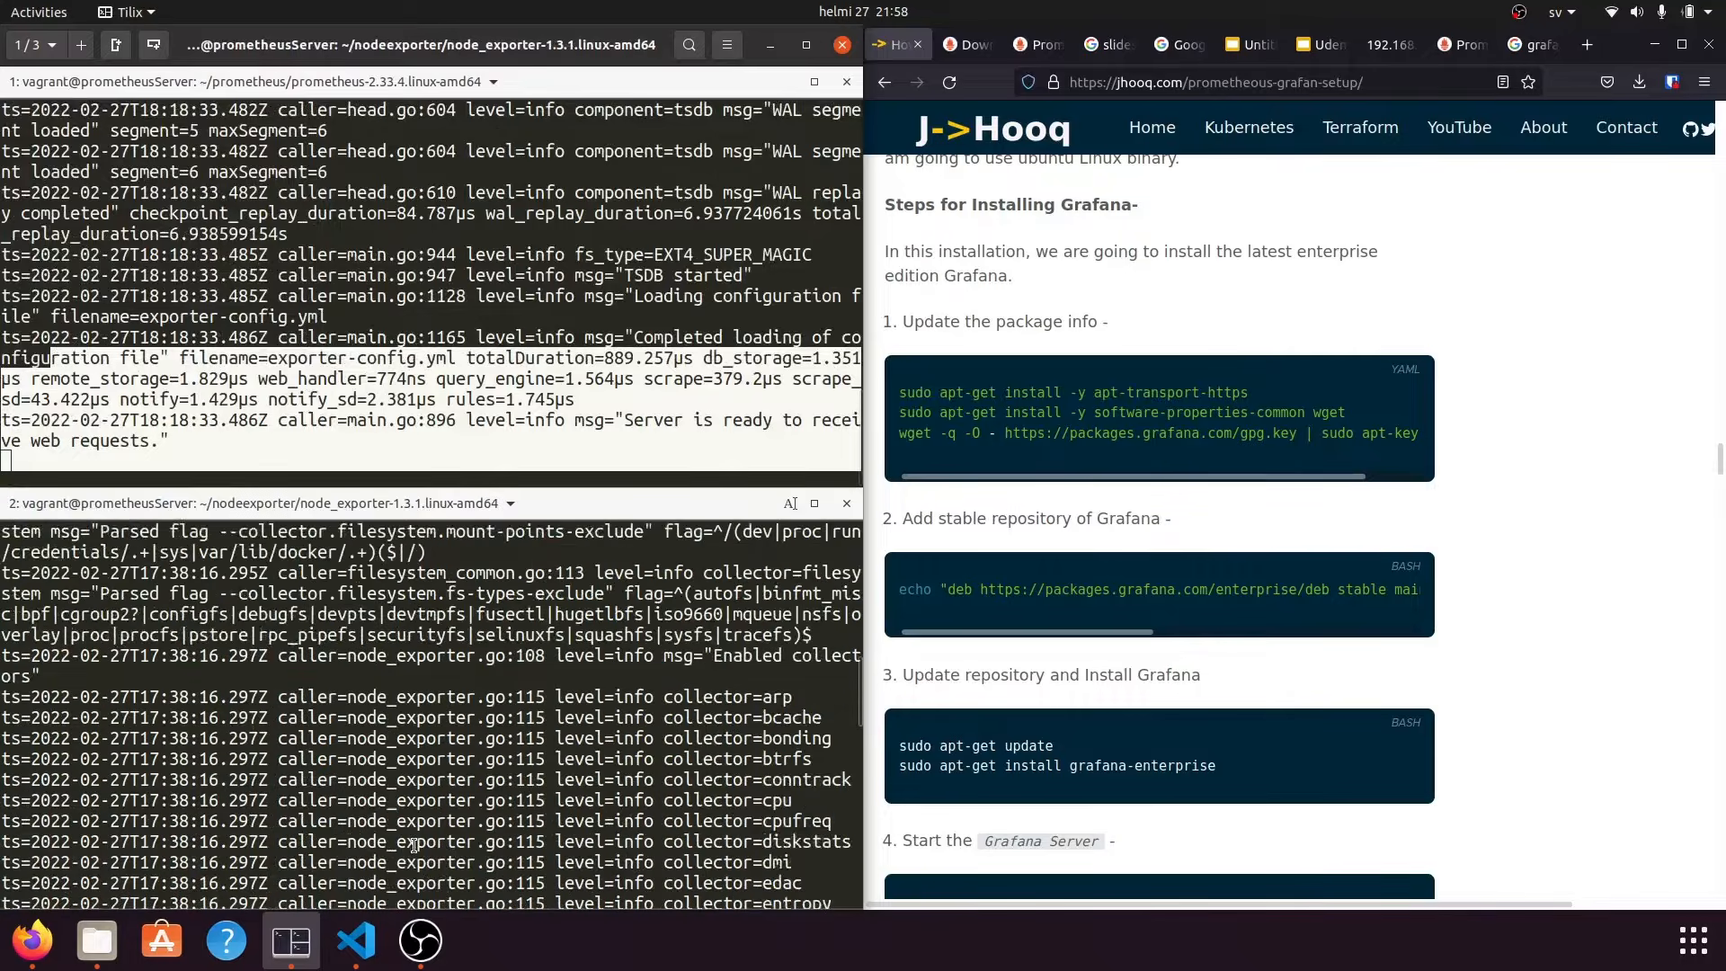
Review the node exporter logs showing port 9100 listening, then switch to the empty third session.
left_click_drag(341, 871, 40, 676)
left_click(54, 45)
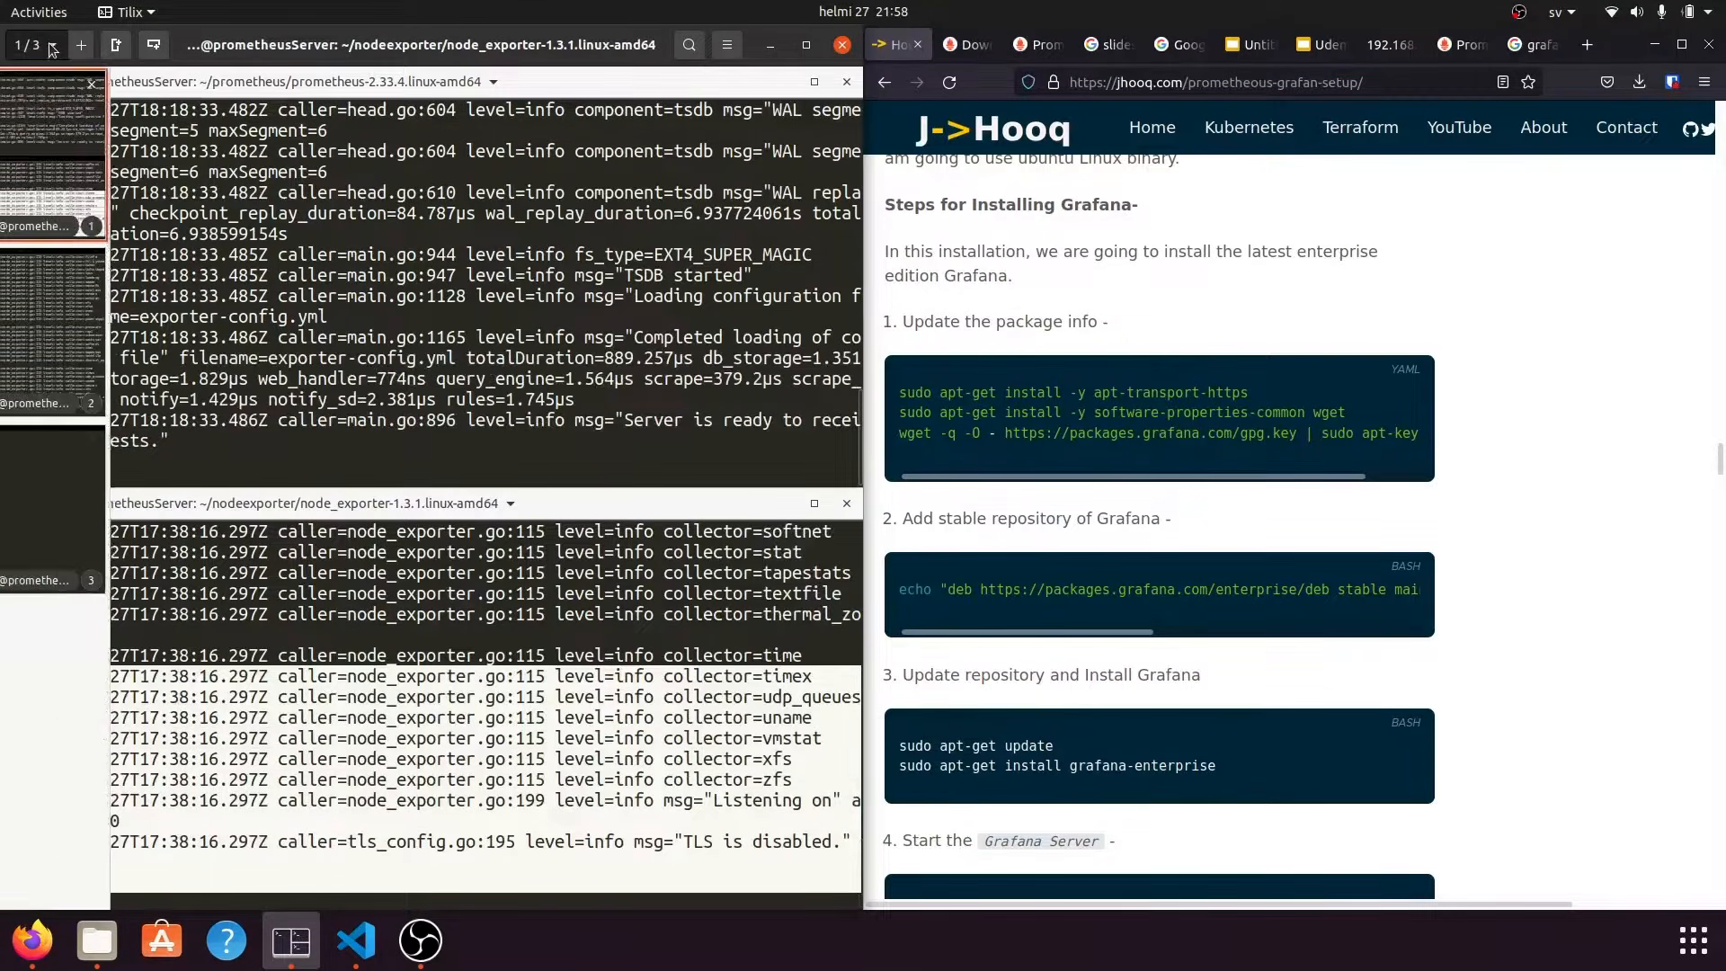
left_click(45, 291)
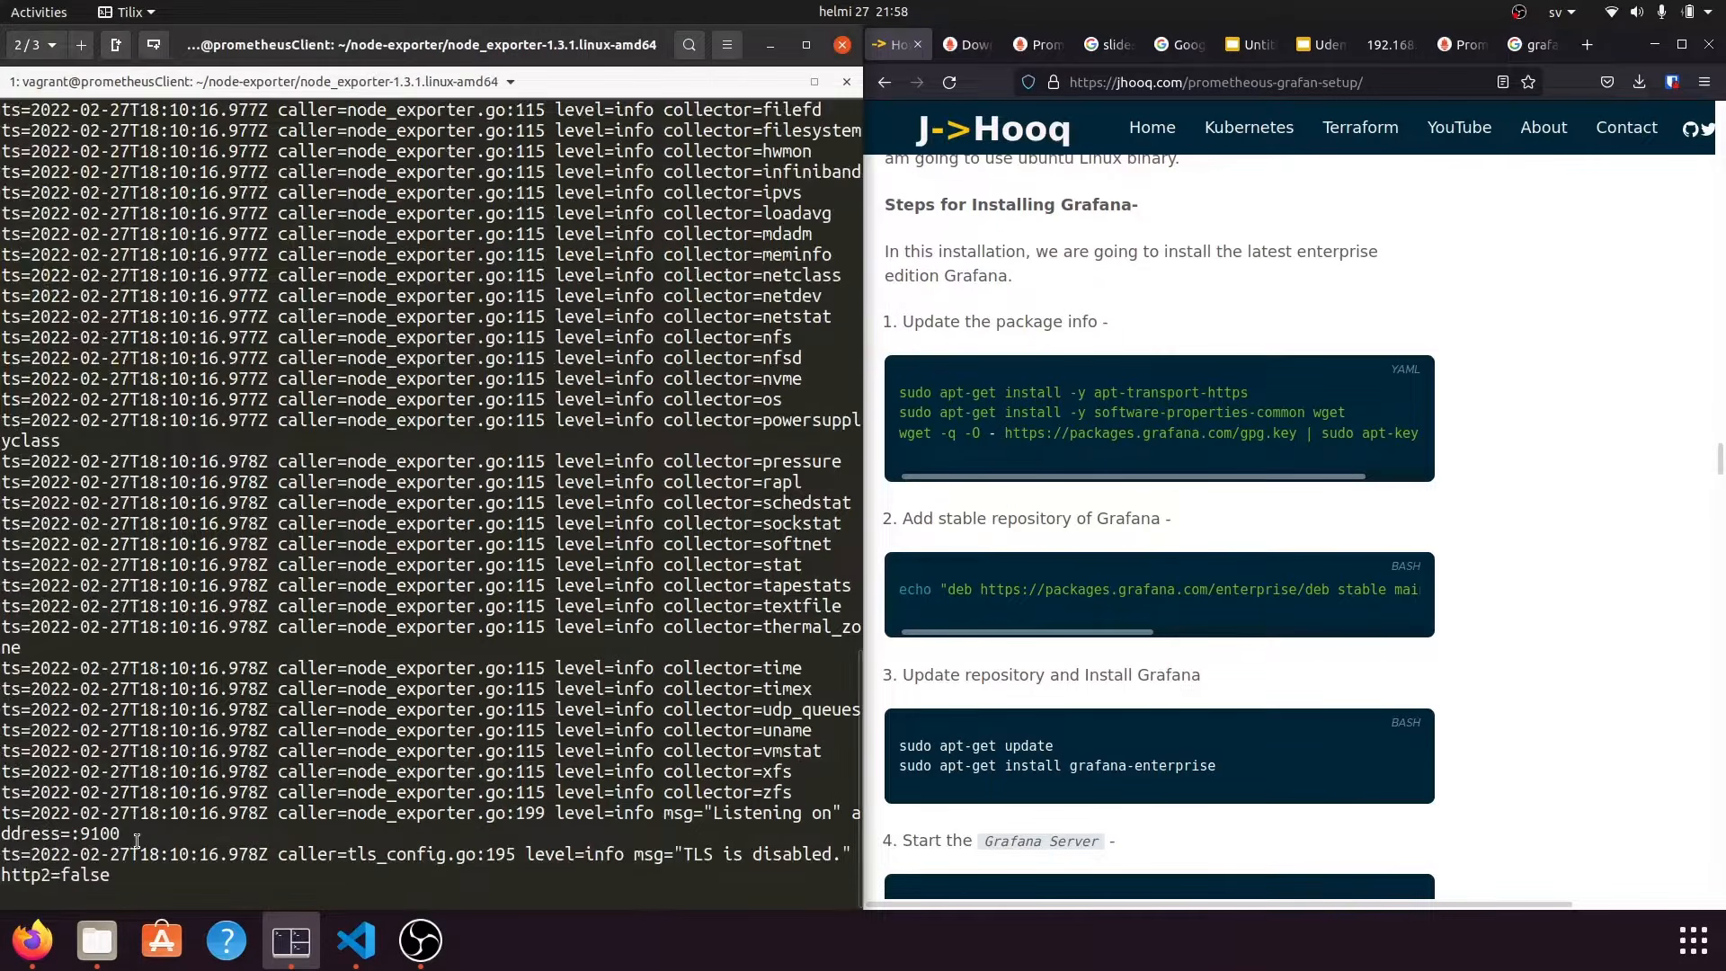
left_click_drag(117, 883, 2, 477)
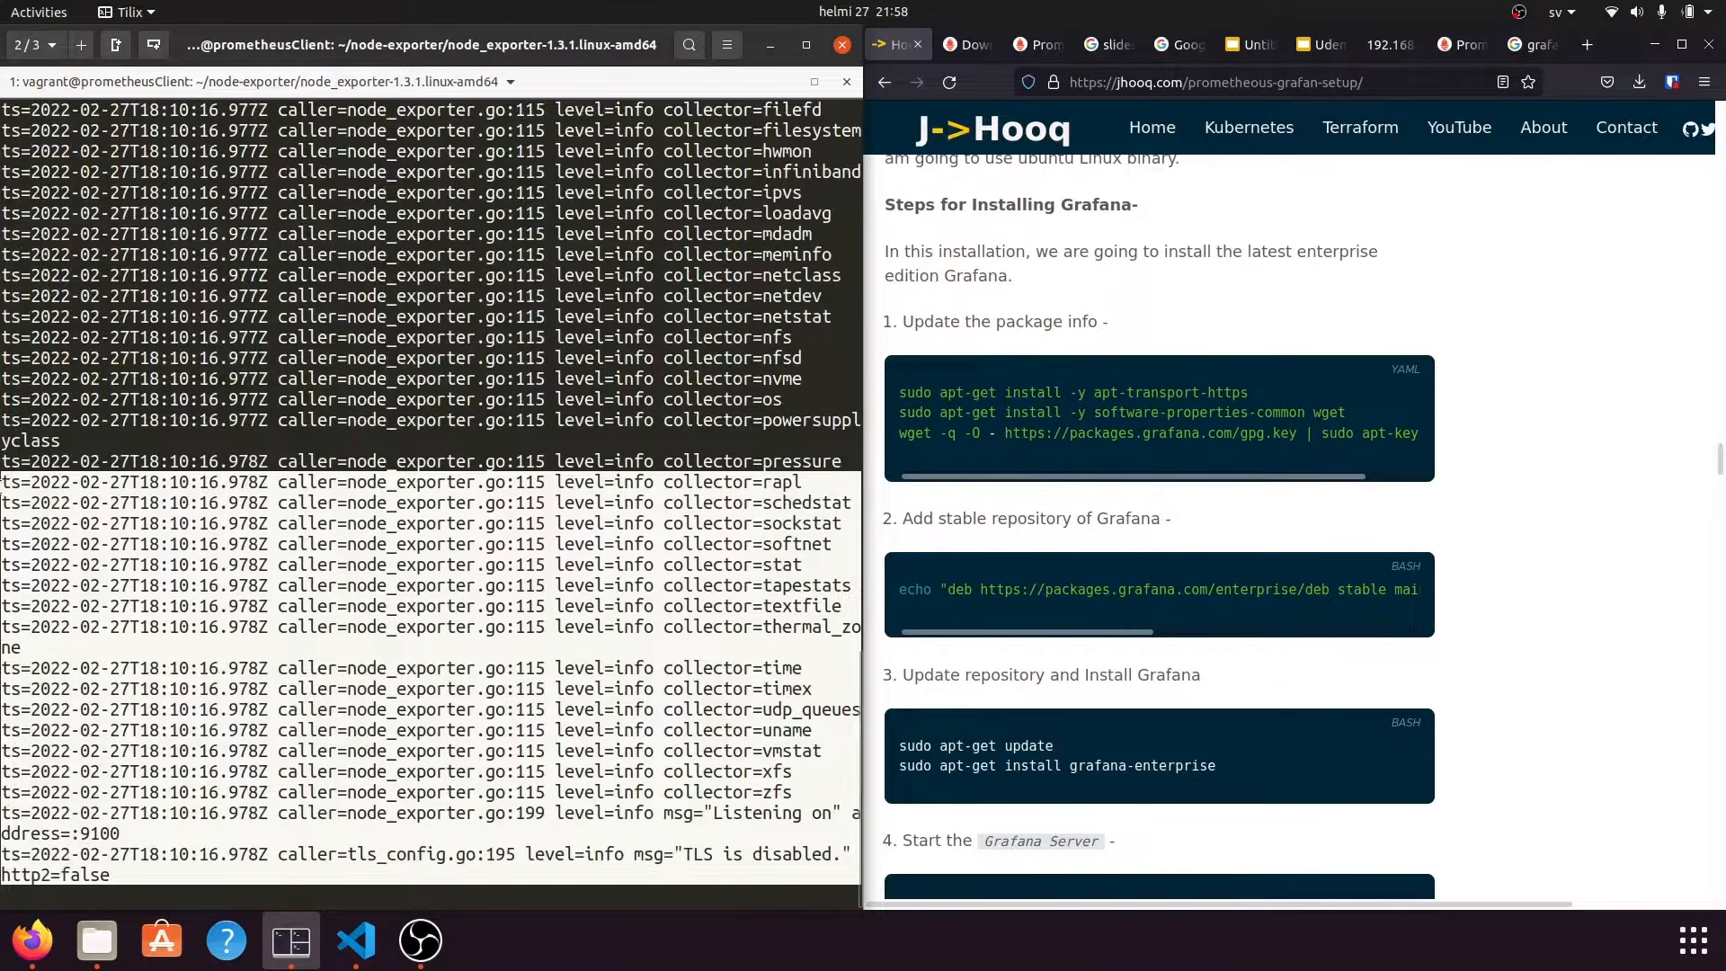
left_click(40, 45)
left_click(40, 502)
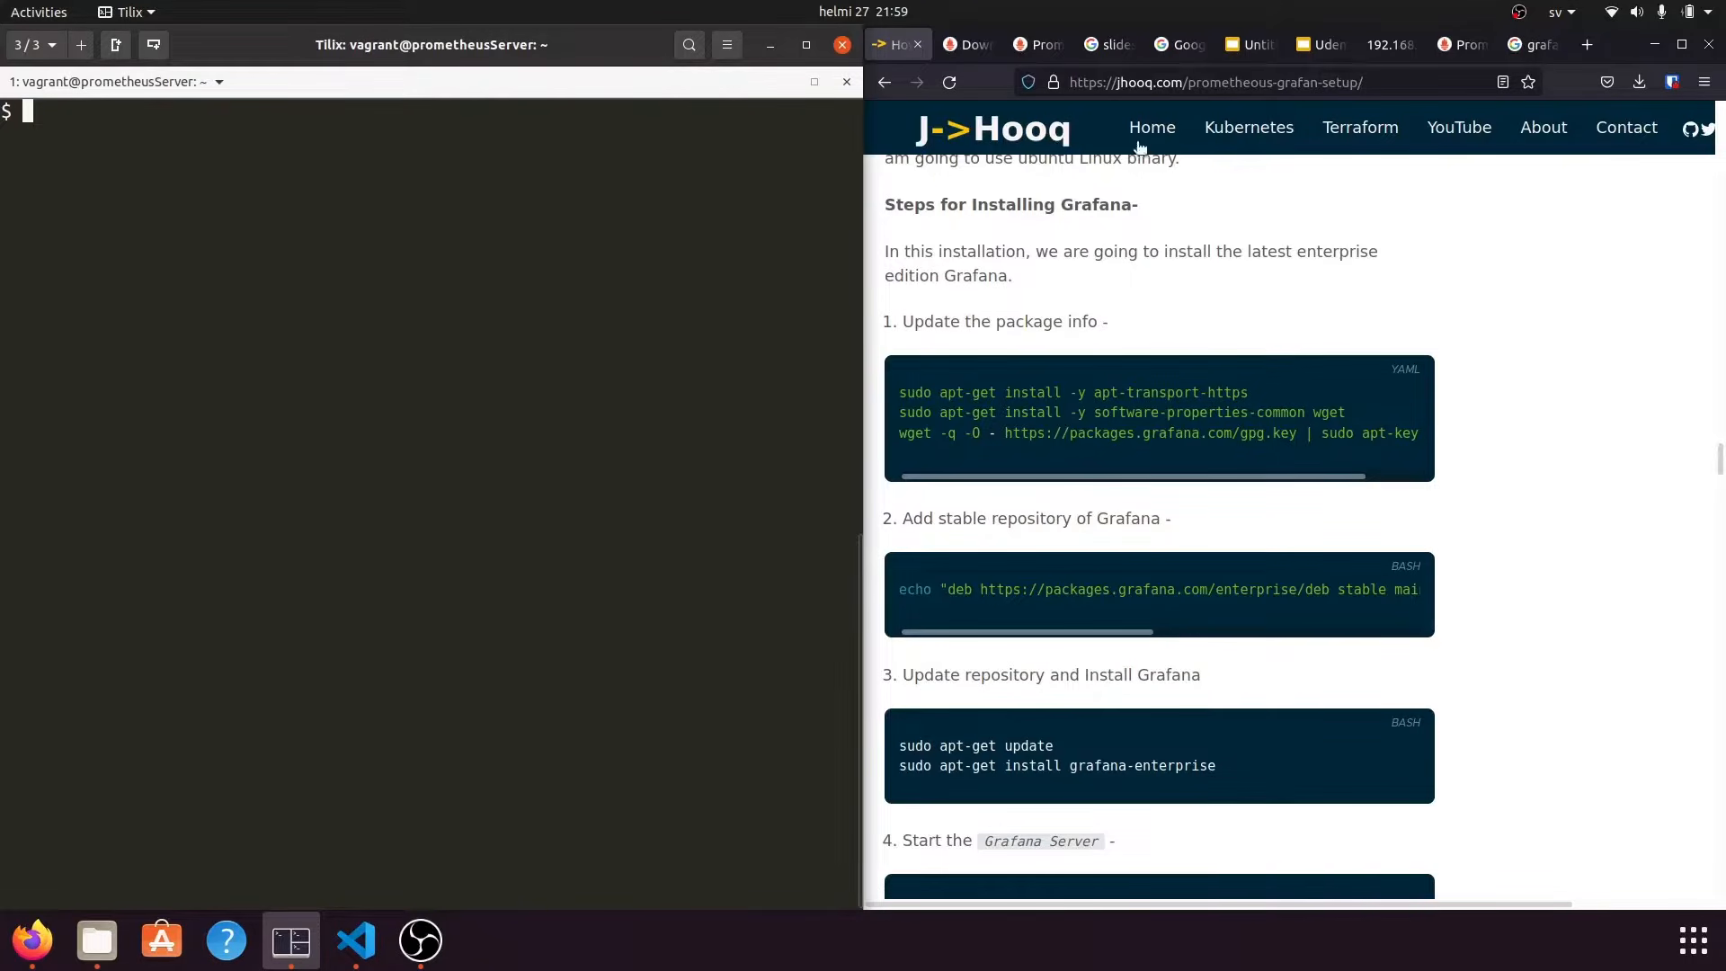
Run the tutorial's apt-transport-https install command in the shell; it fails with 404 errors.
left_click(1108, 279)
scroll(1099, 300, "up", 2)
scroll(1098, 300, "up", 3)
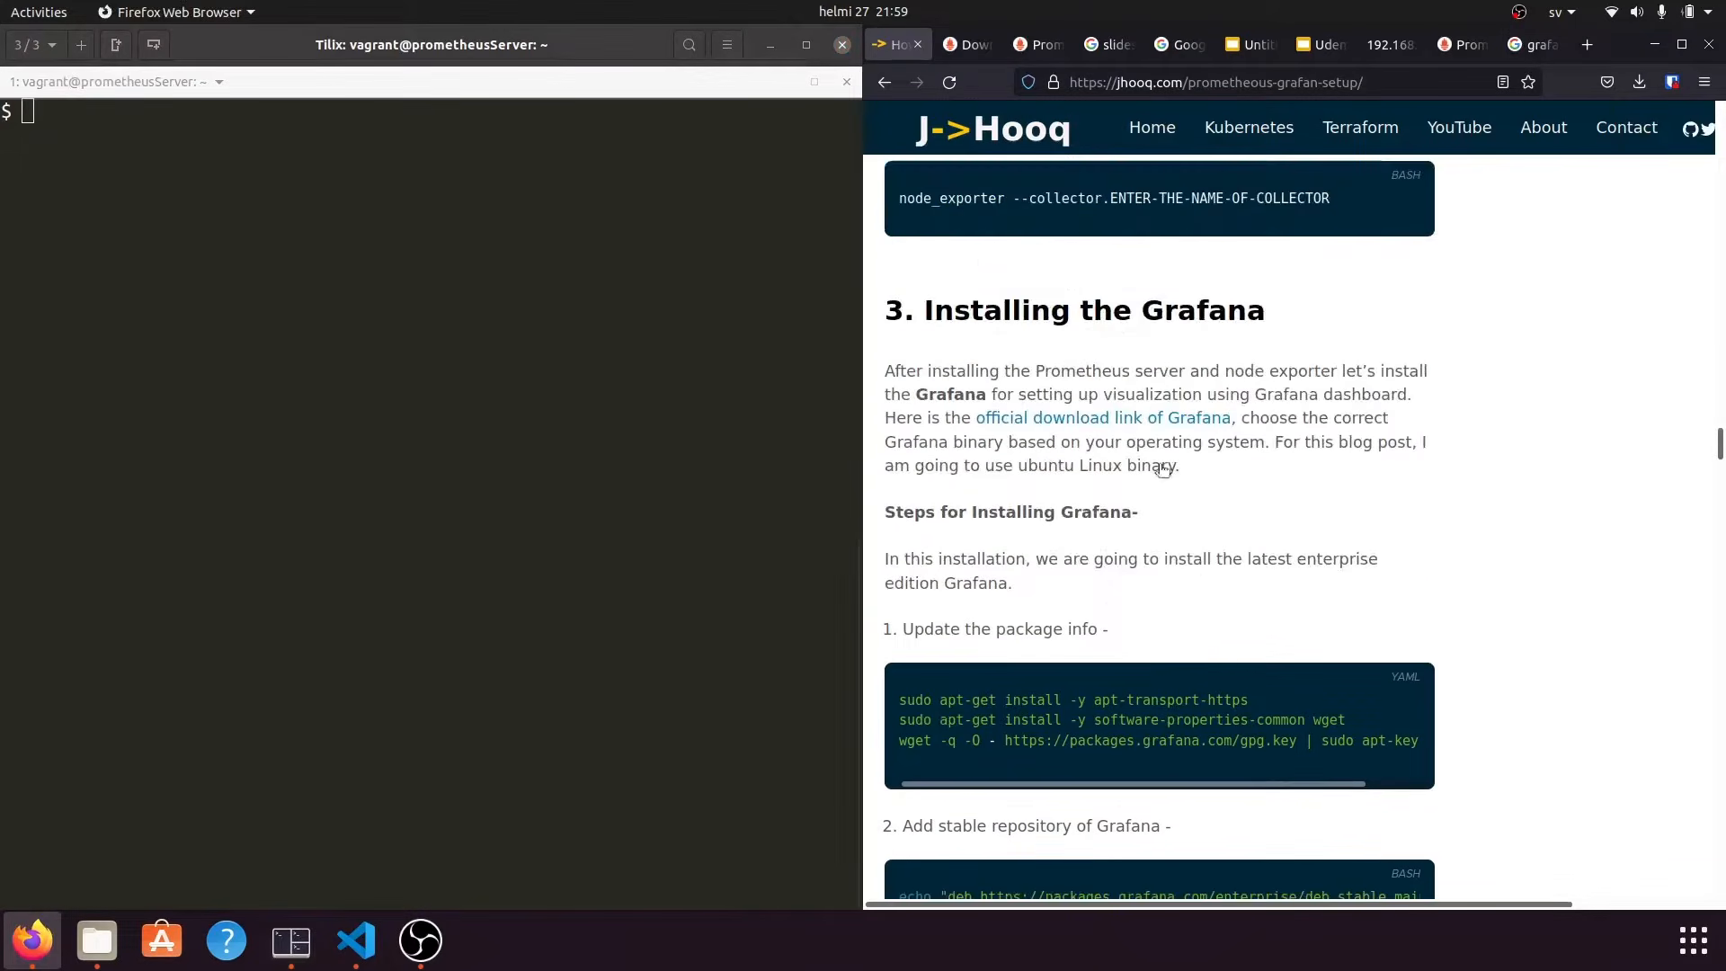
triple_click(1022, 700)
right_click(1022, 700)
left_click(1056, 718)
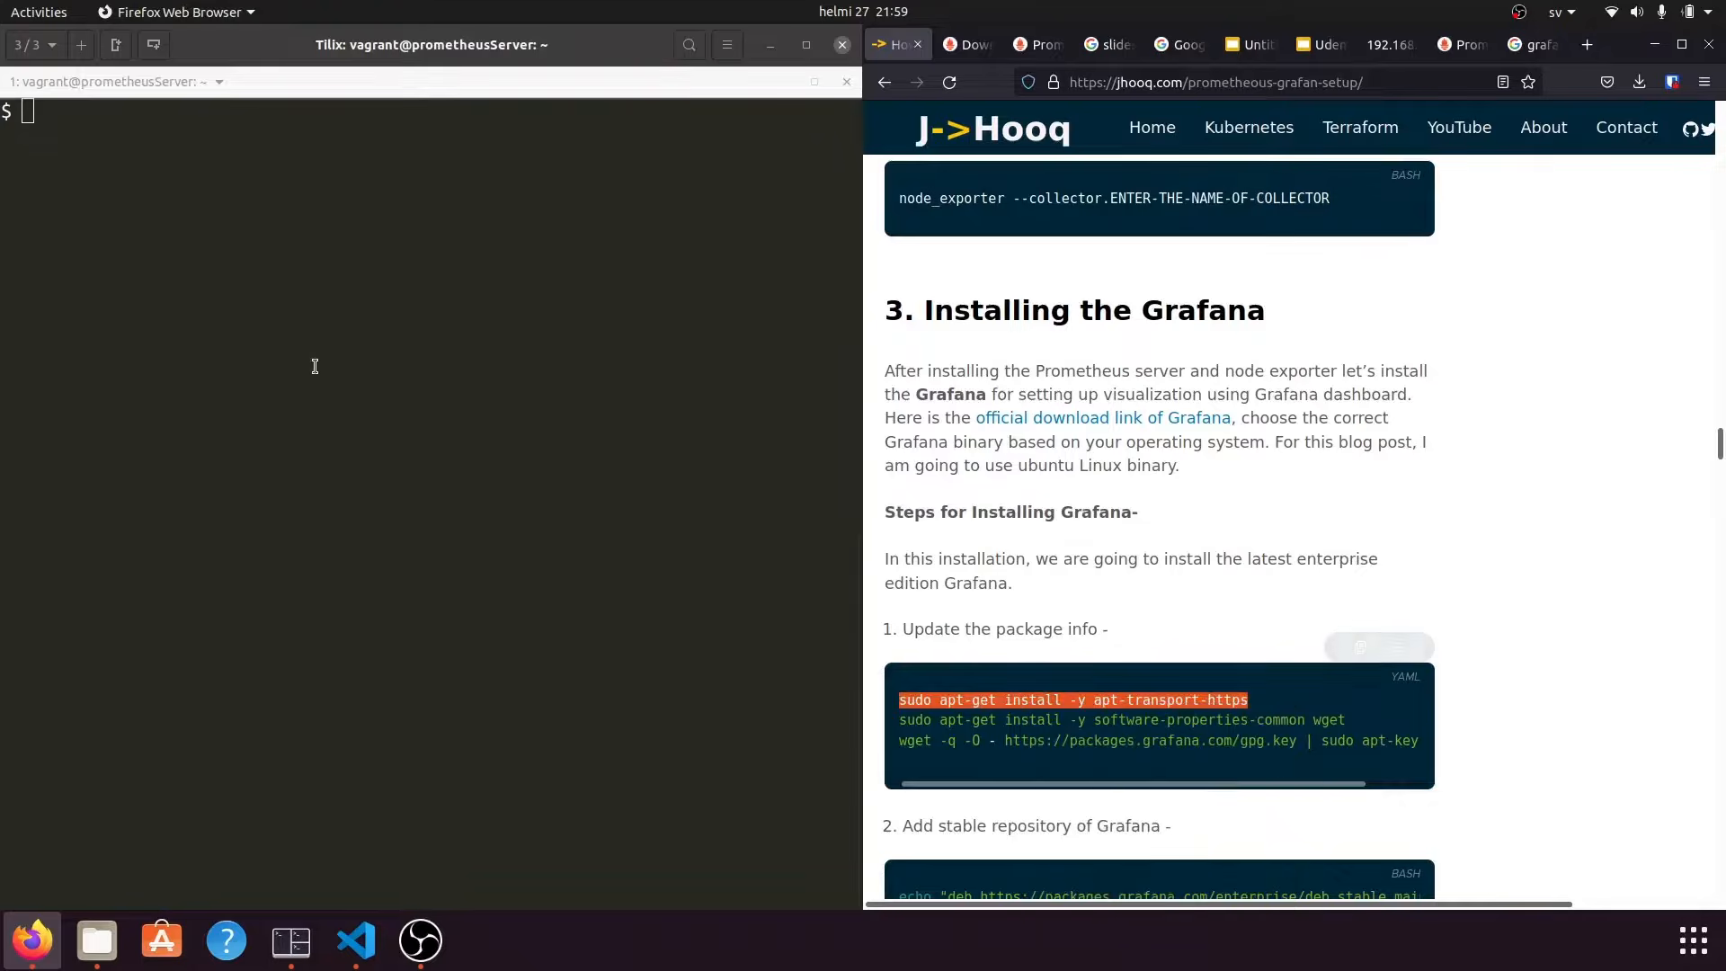
right_click(316, 364)
left_click(342, 478)
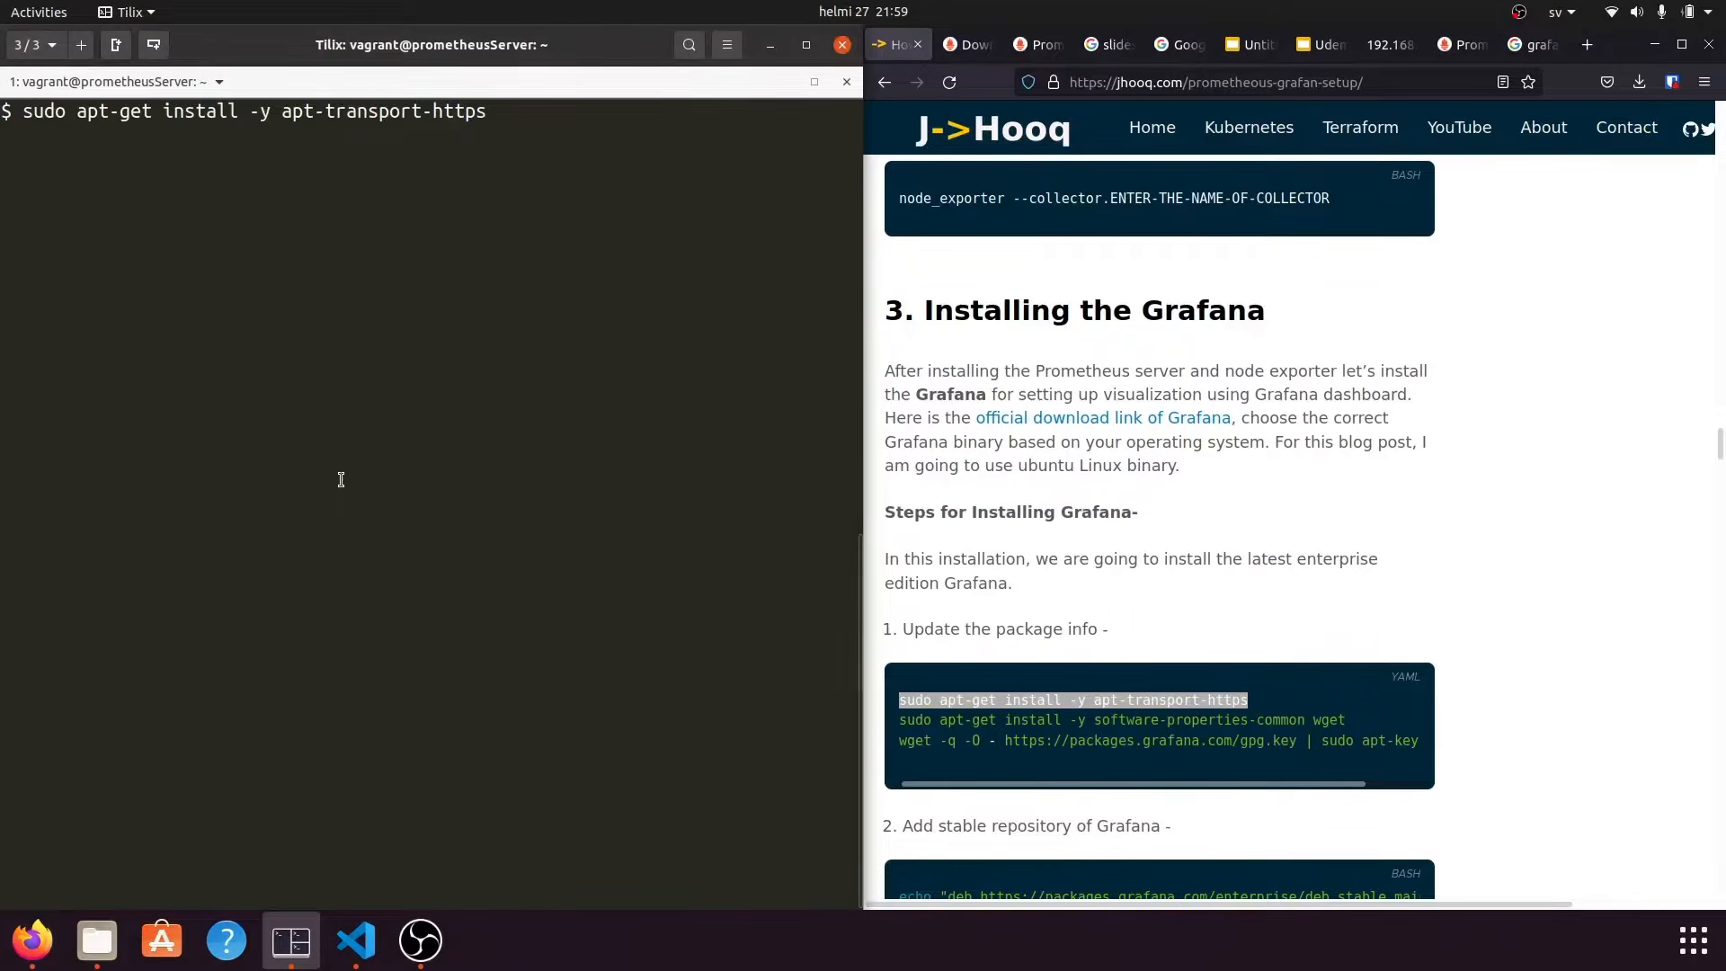
key("Return")
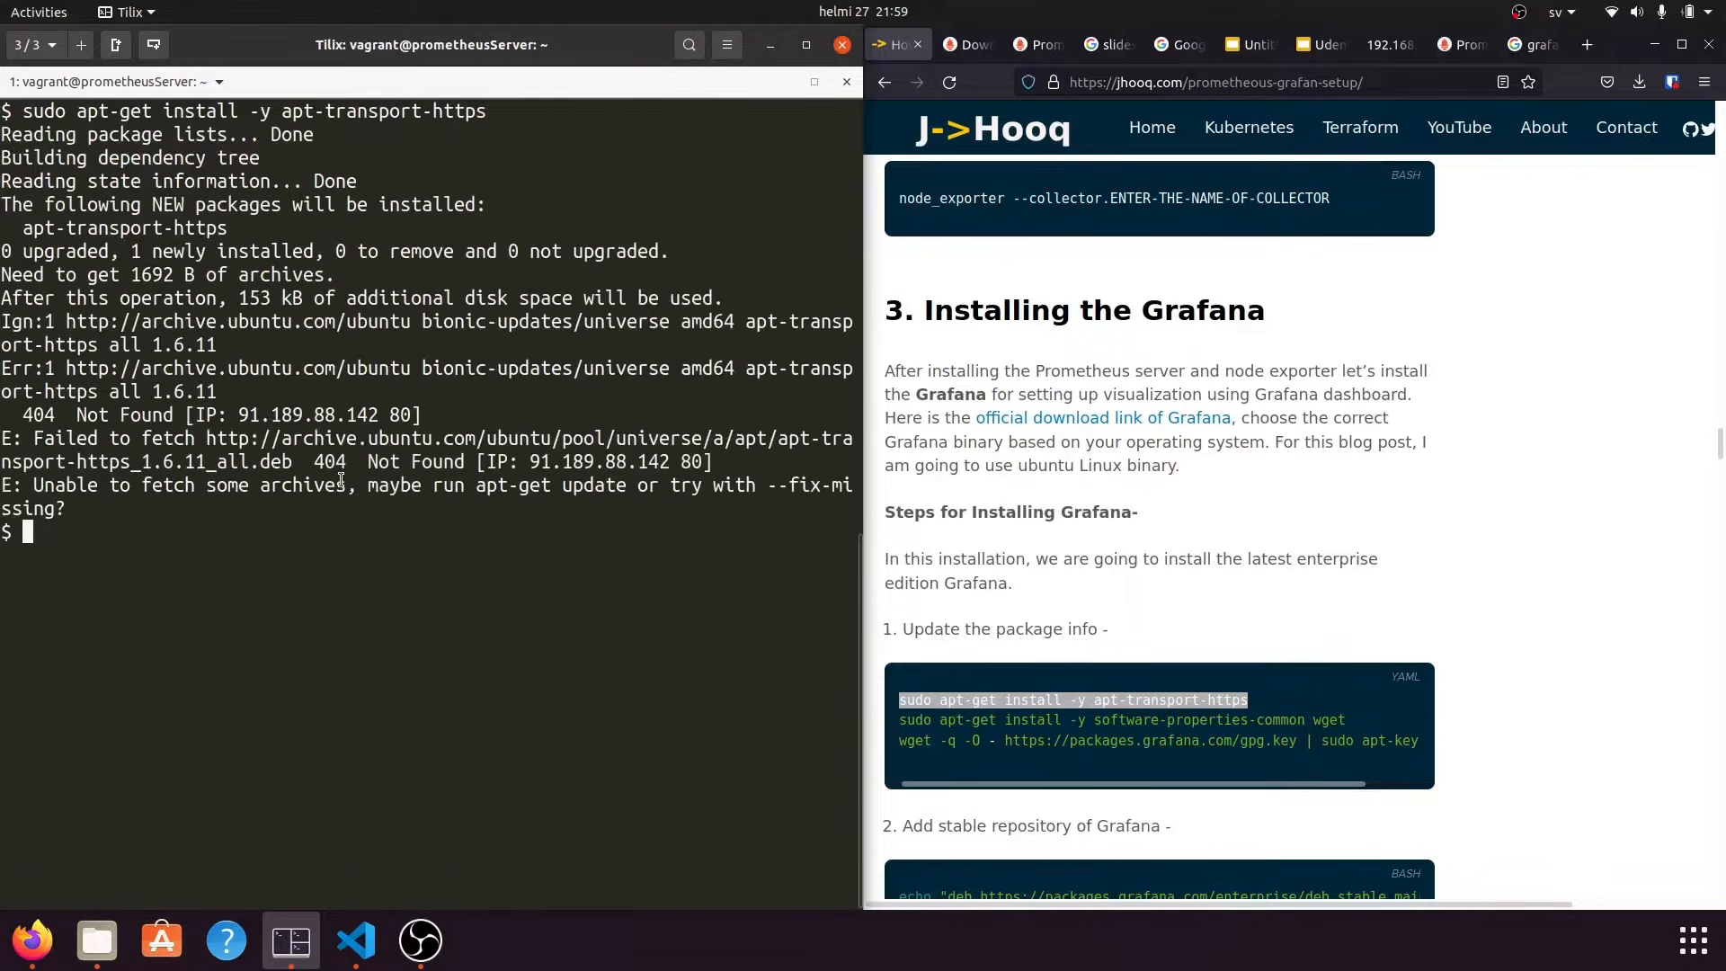
Copy the software-properties-common wget install line from the tutorial.
left_click(1164, 474)
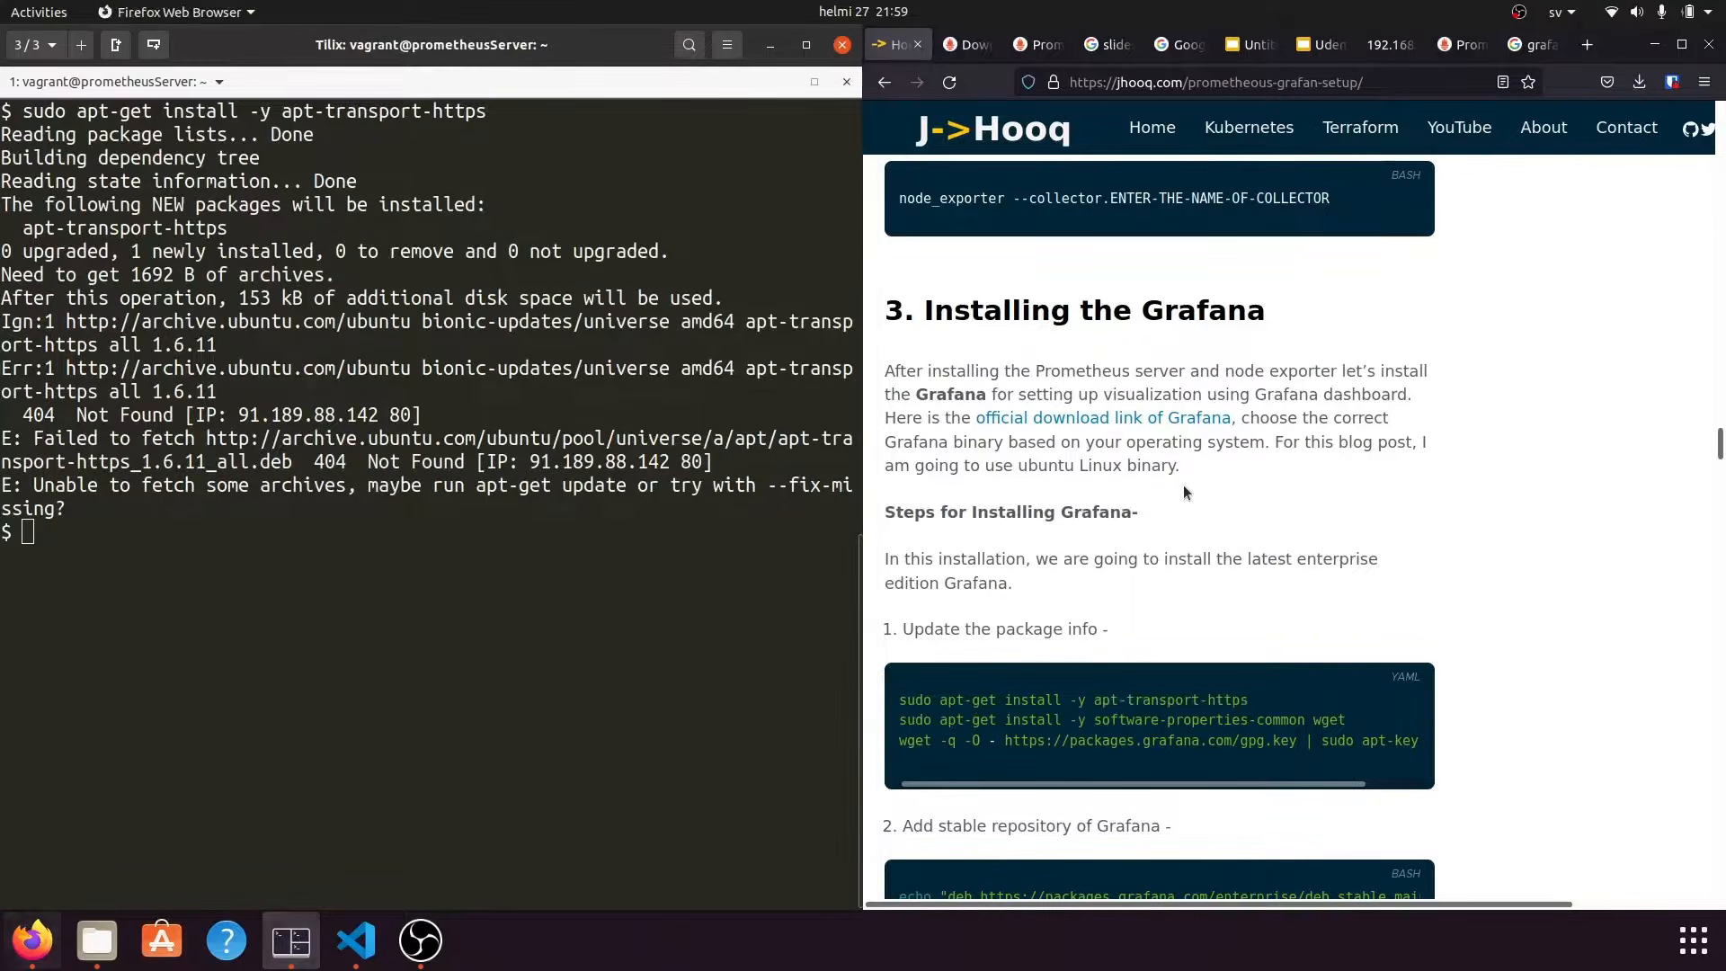
mouse_move(1034, 743)
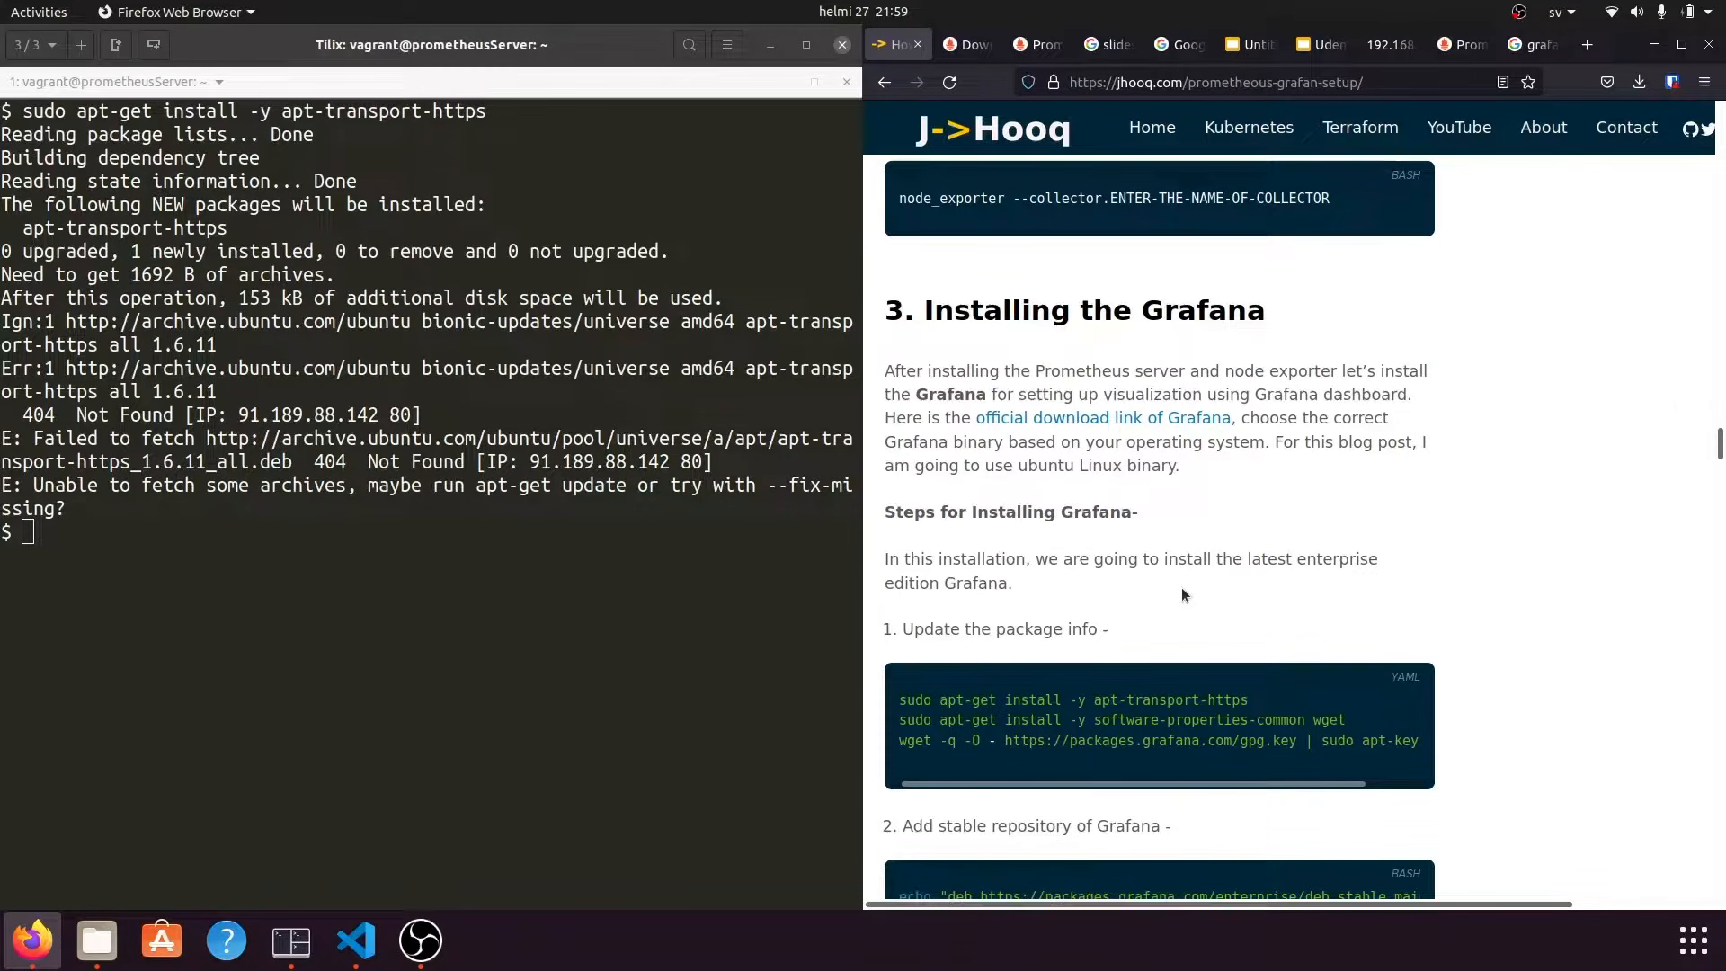
scroll(1183, 594, "down", 2)
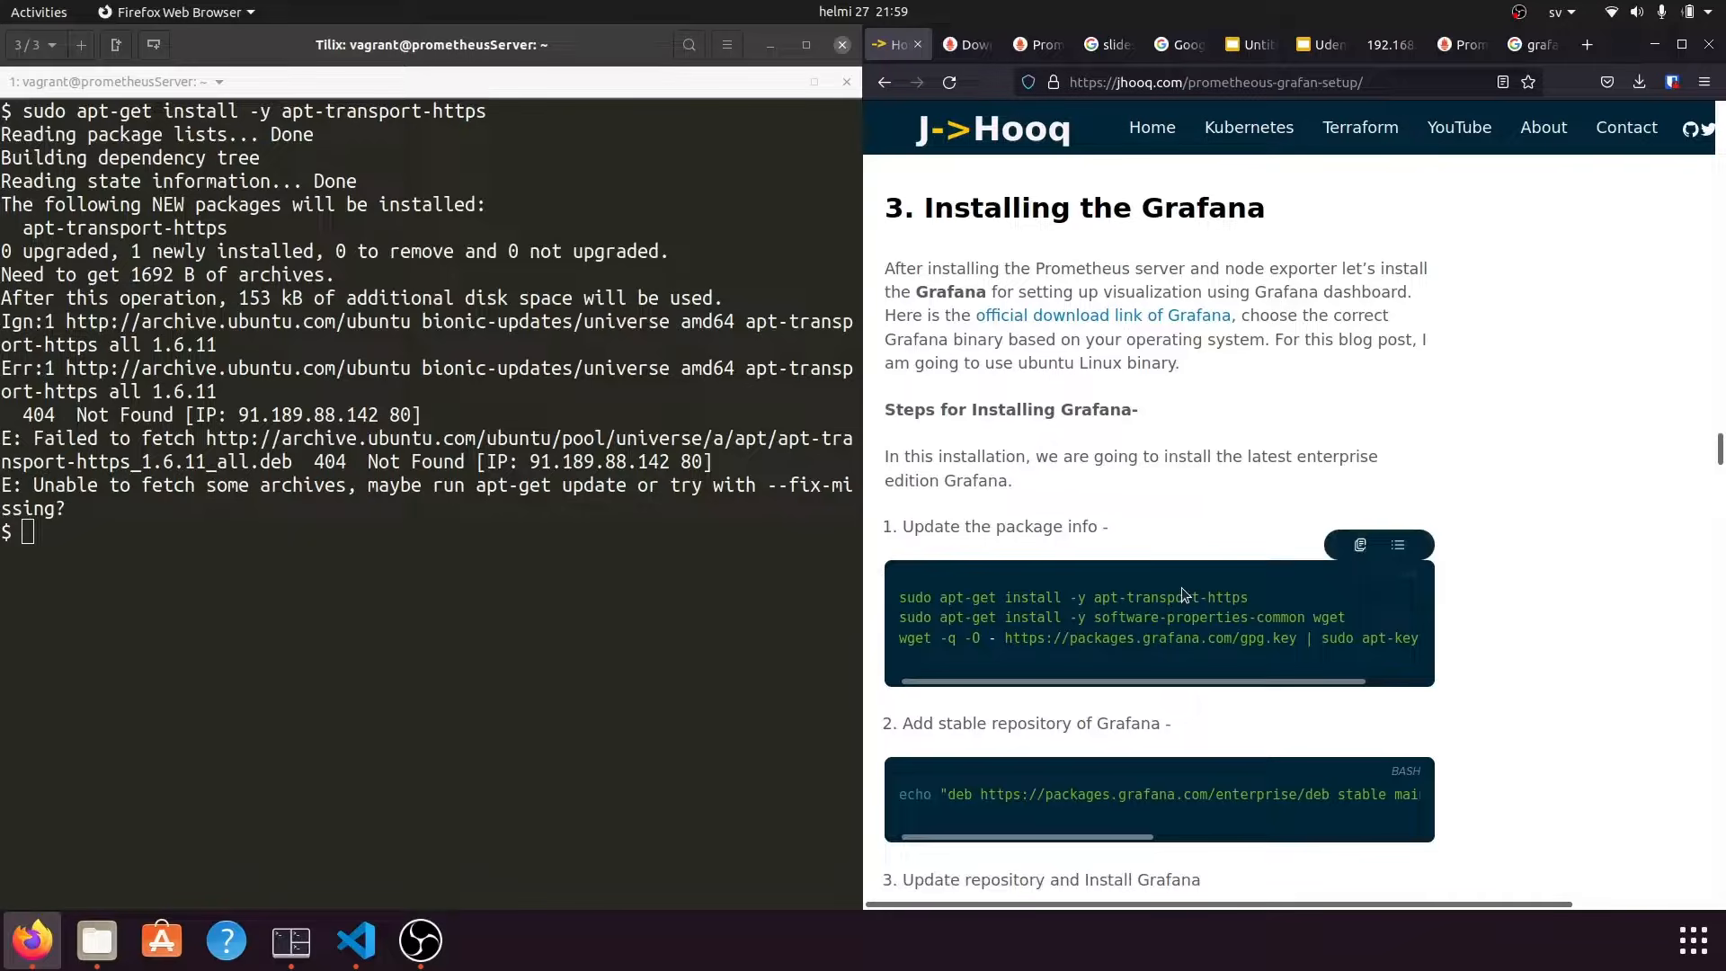
triple_click(1153, 617)
right_click(1154, 629)
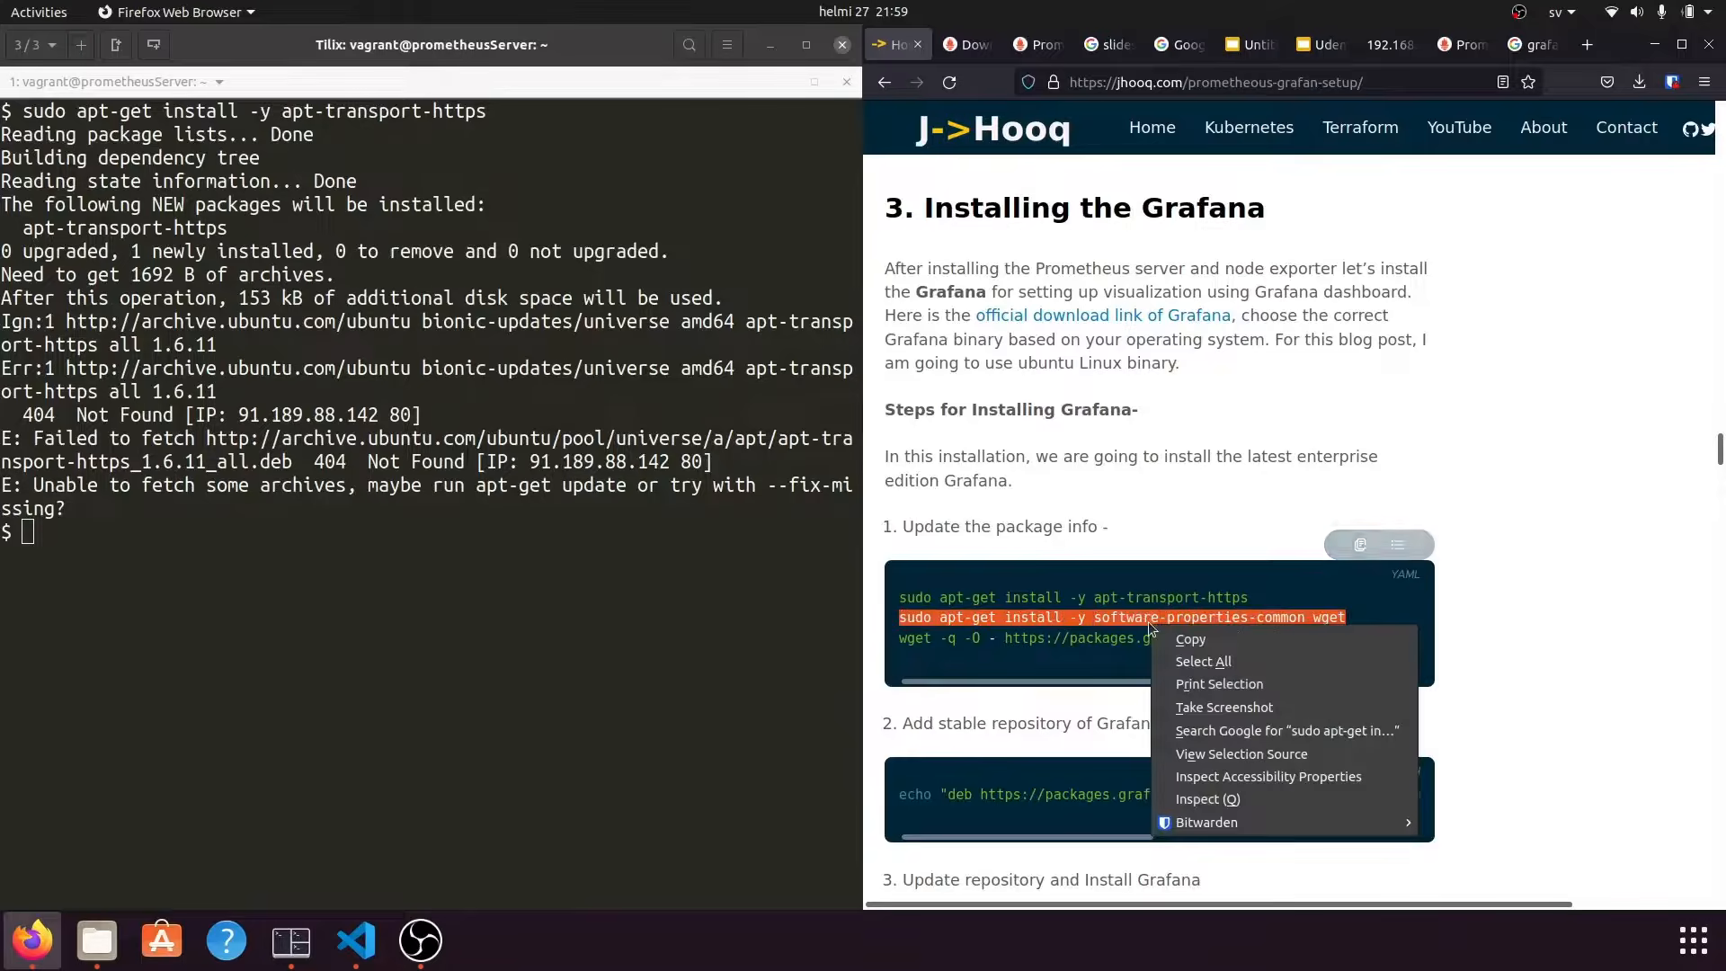
left_click(1174, 641)
left_click(407, 725)
Clear the terminal and install software-properties-common and wget, which are already newest.
type("clear")
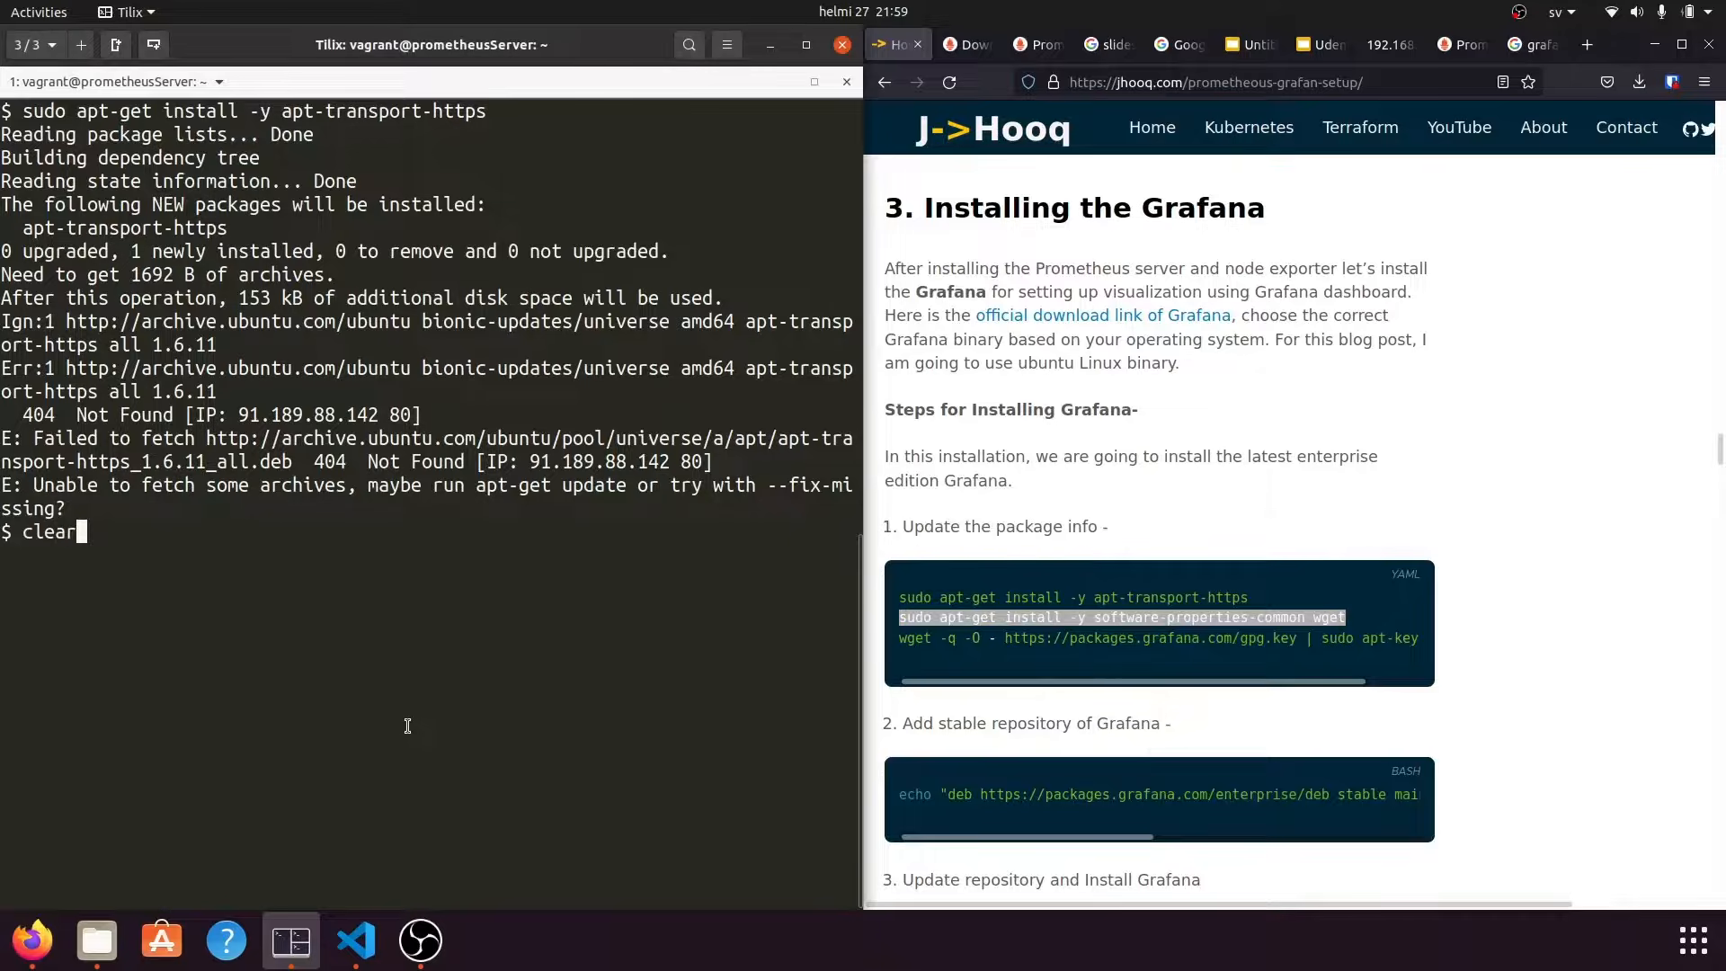
key("Return")
right_click(263, 441)
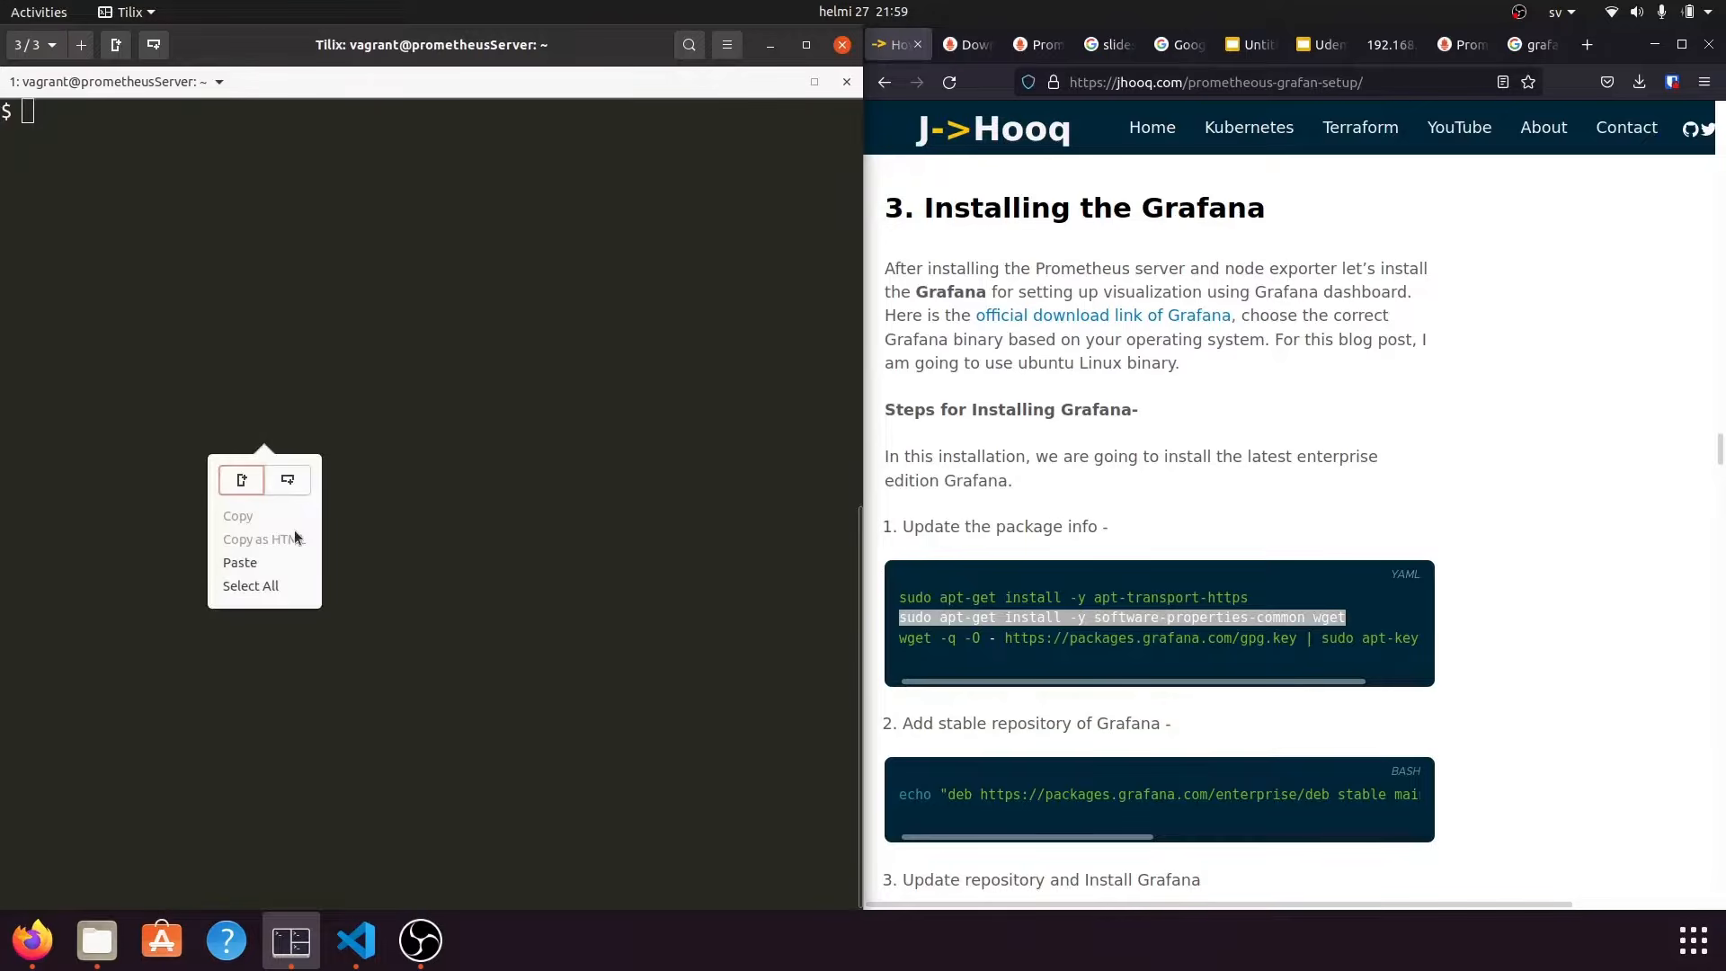
left_click(280, 562)
key("Return")
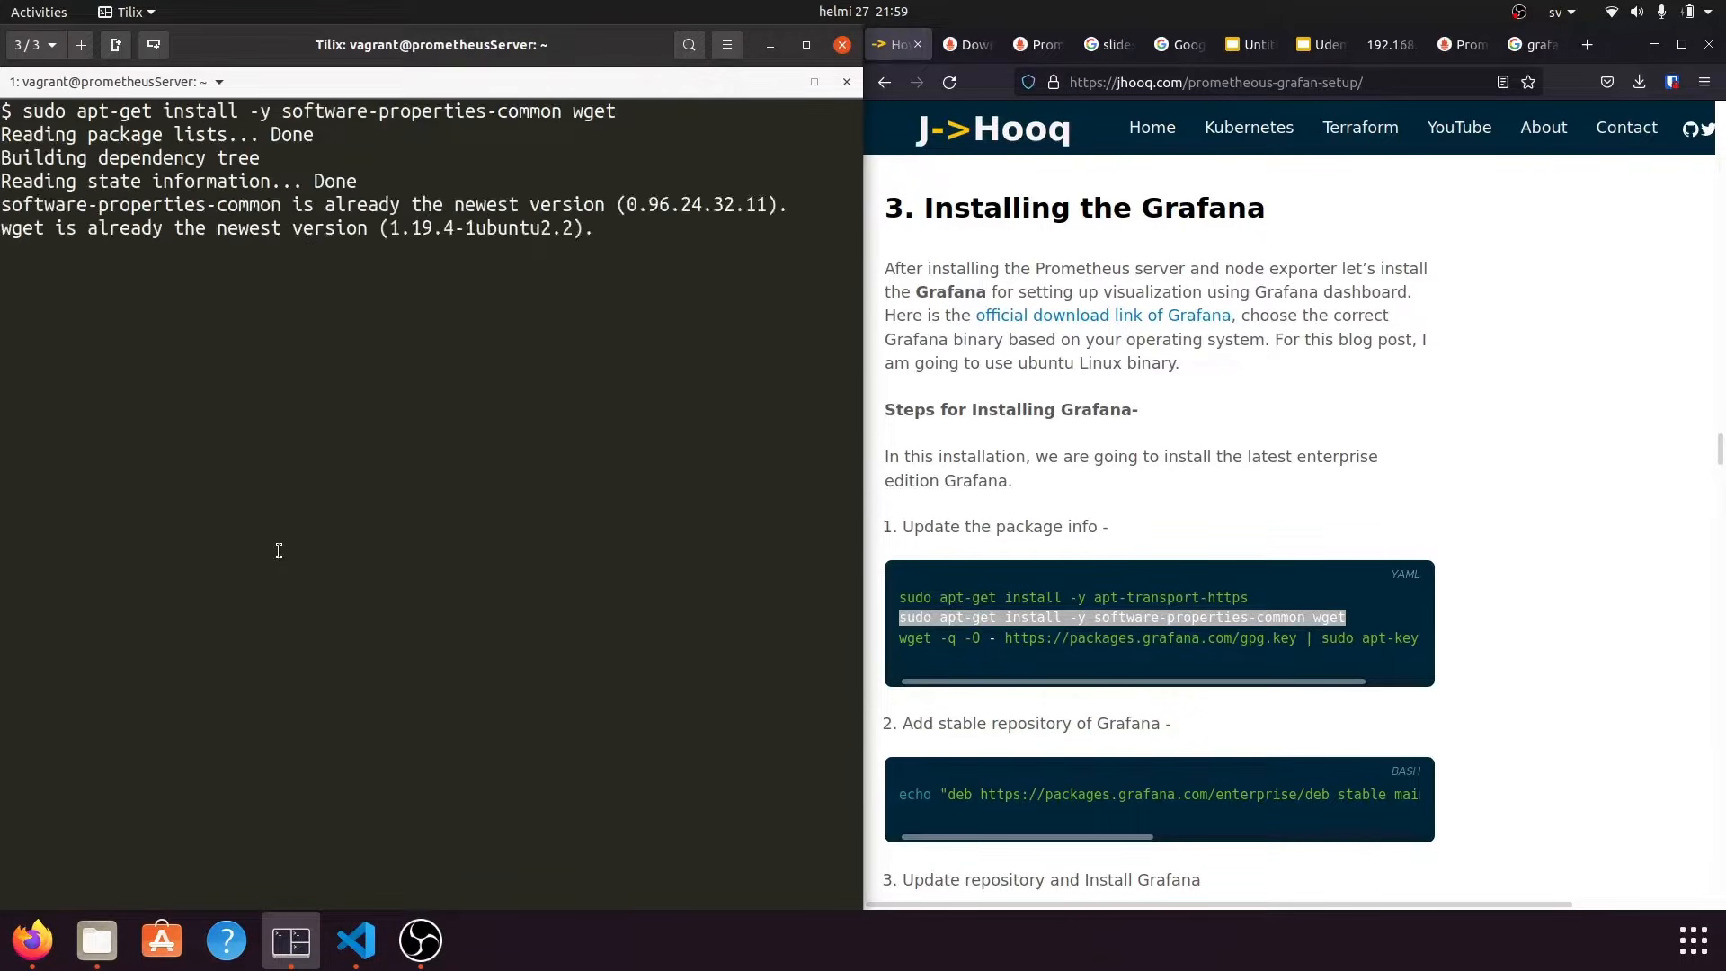
Add Grafana's GPG key with wget gpg.key | sudo apt-key add -, which reports OK.
triple_click(979, 629)
right_click(978, 632)
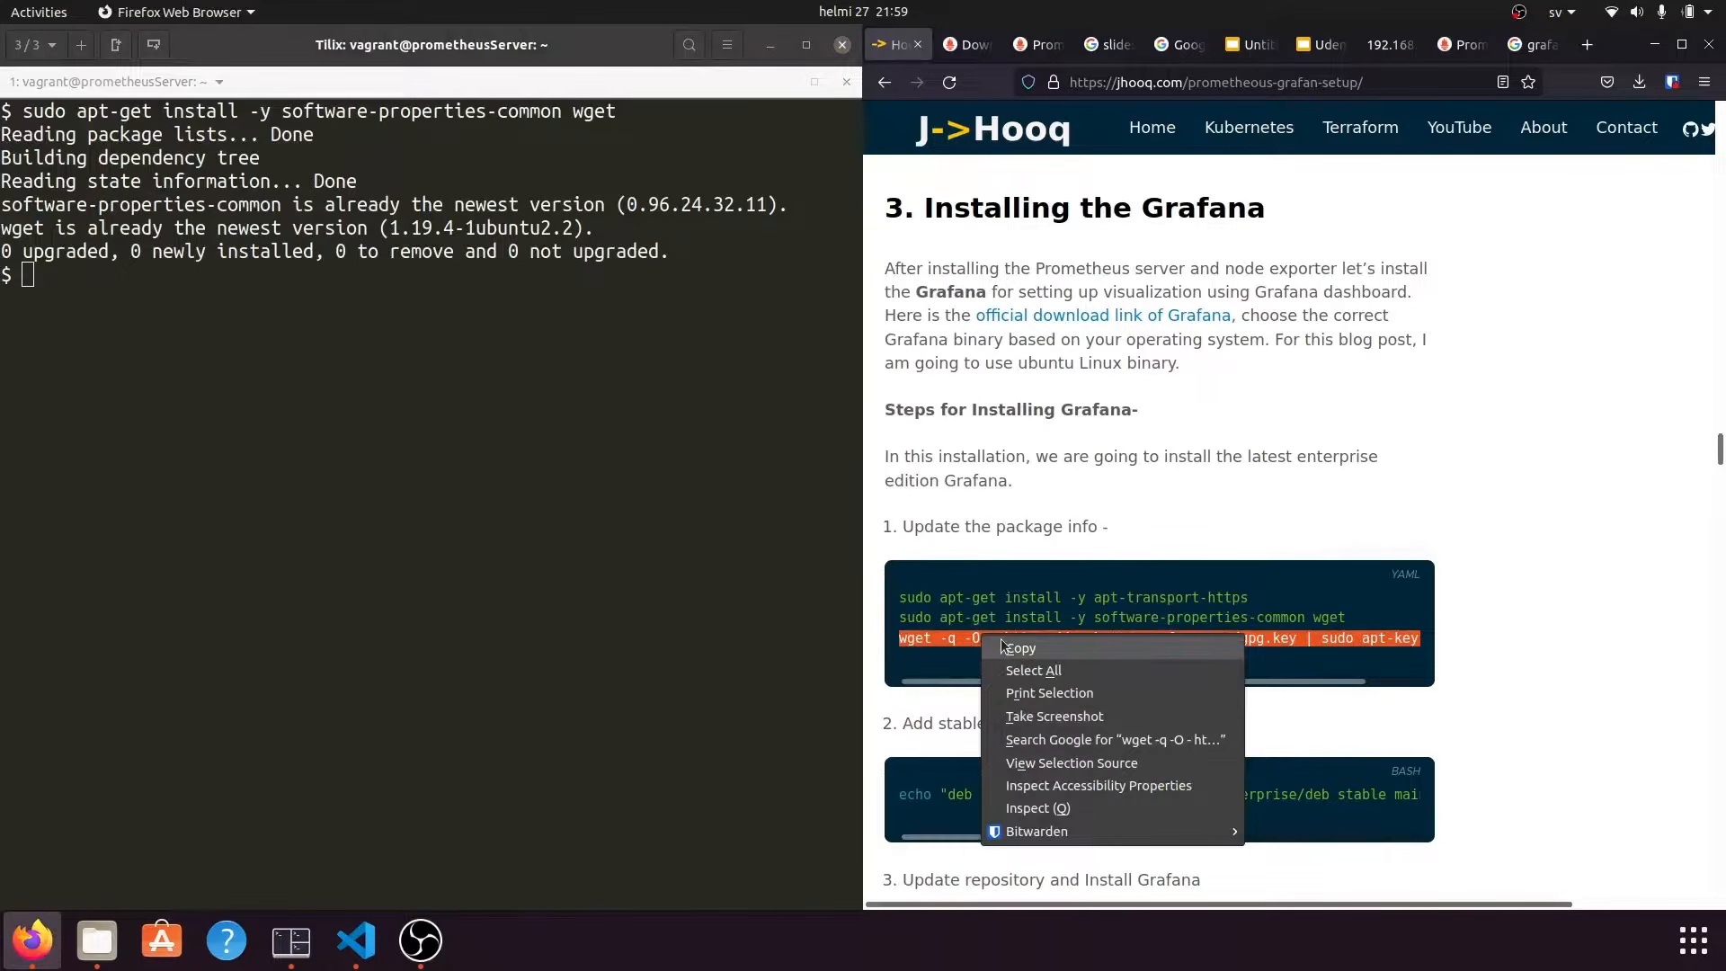
left_click(1007, 645)
left_click(439, 552)
type("clear")
key("Return")
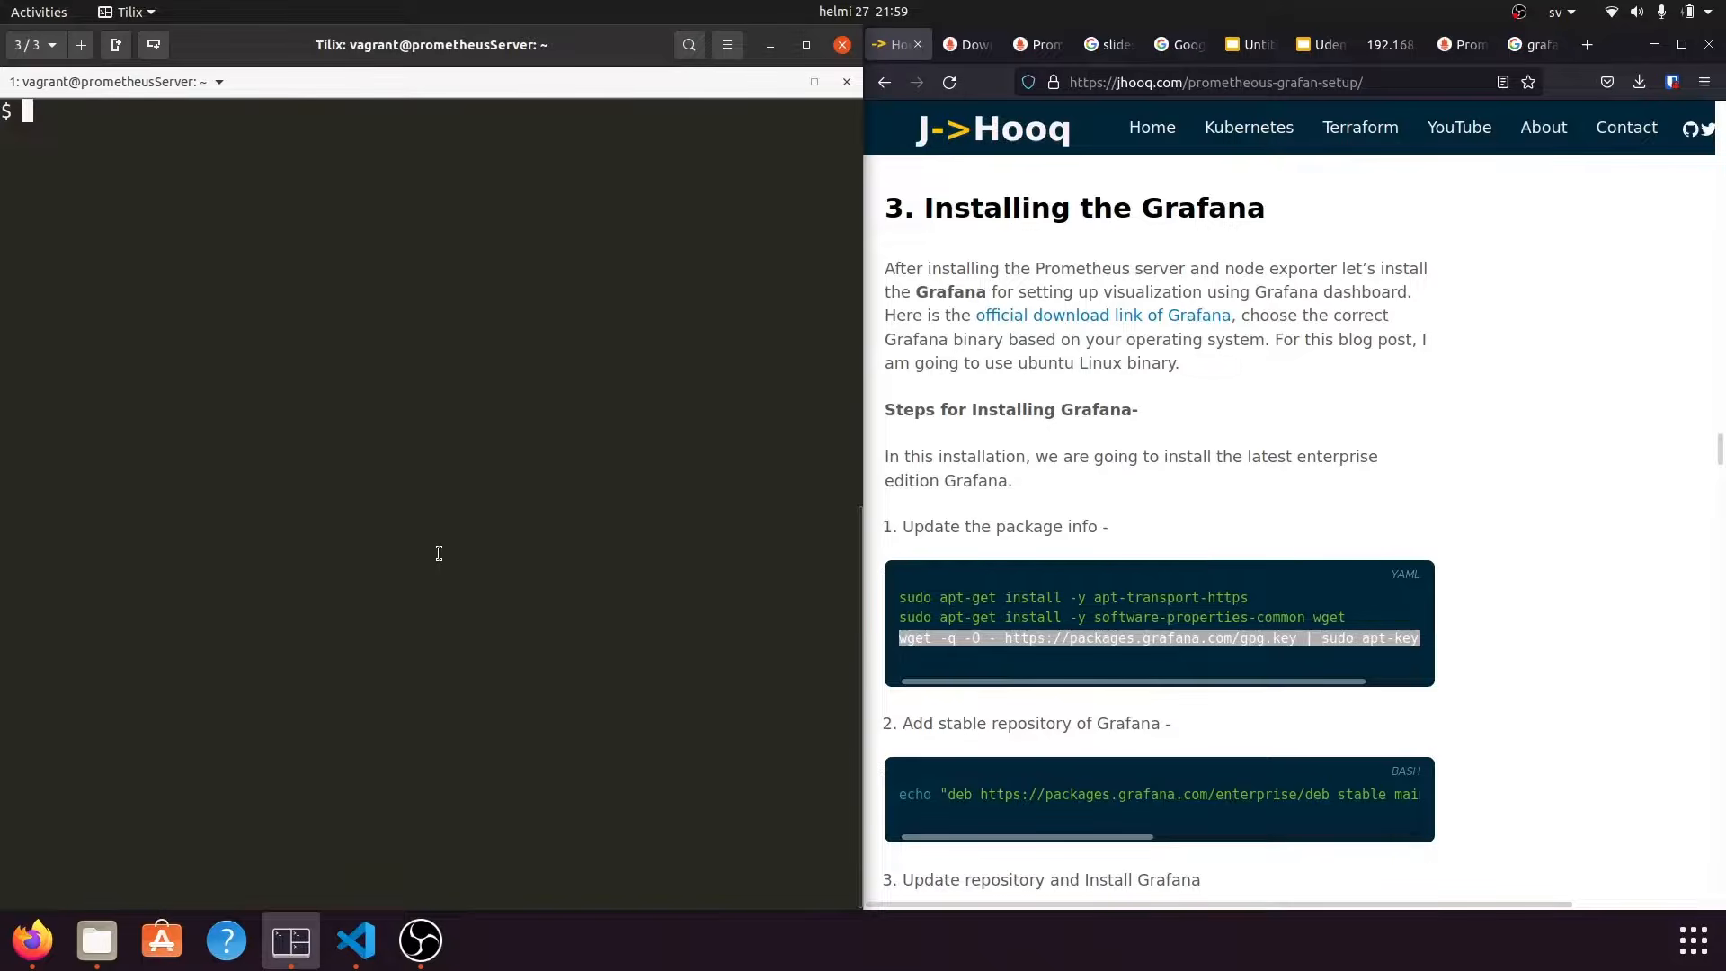
right_click(440, 553)
left_click(432, 674)
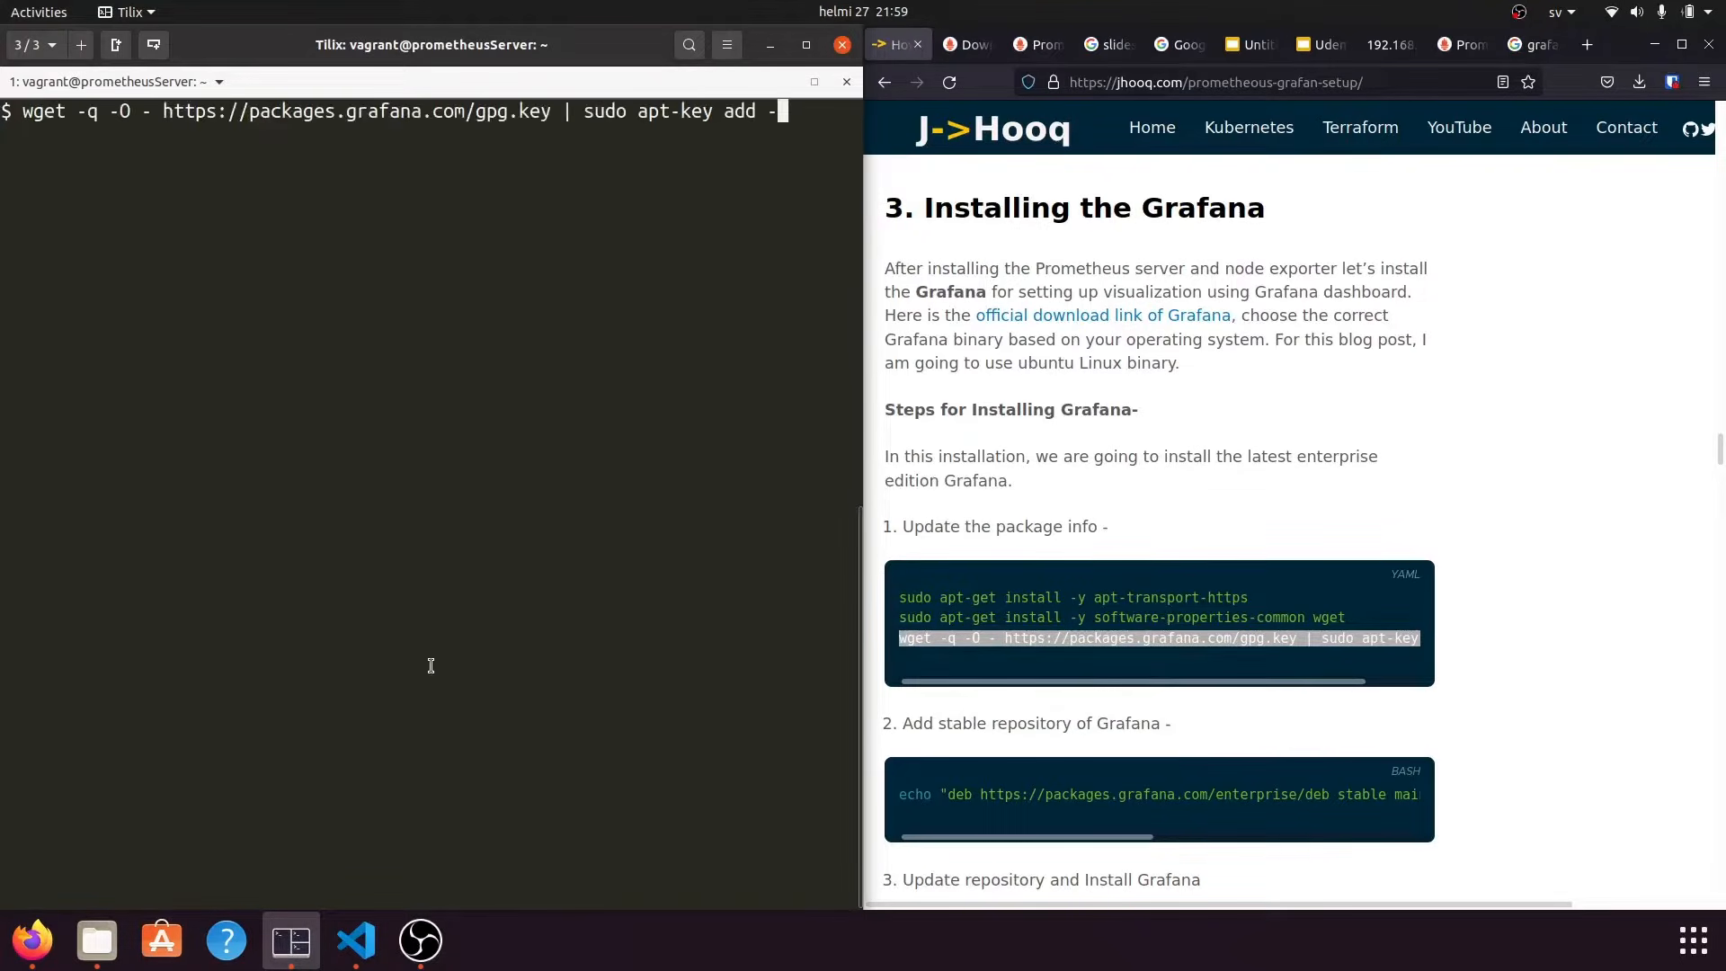
key("Return")
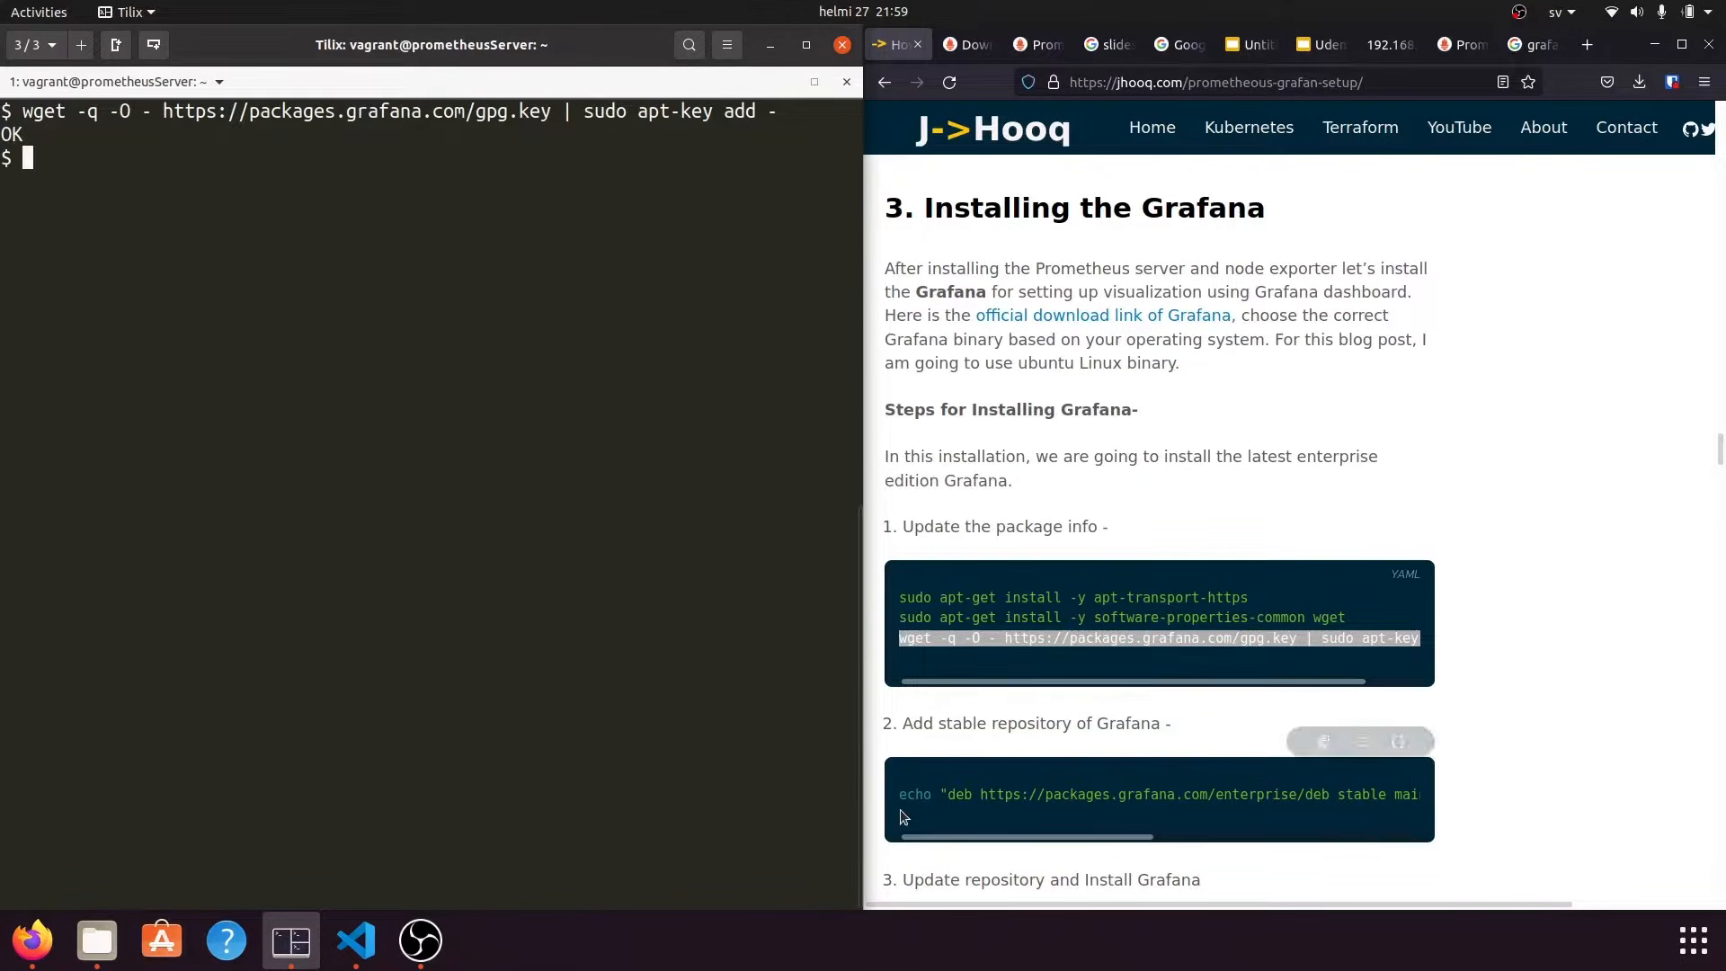
scroll(1212, 705, "down", 2)
mouse_move(1088, 603)
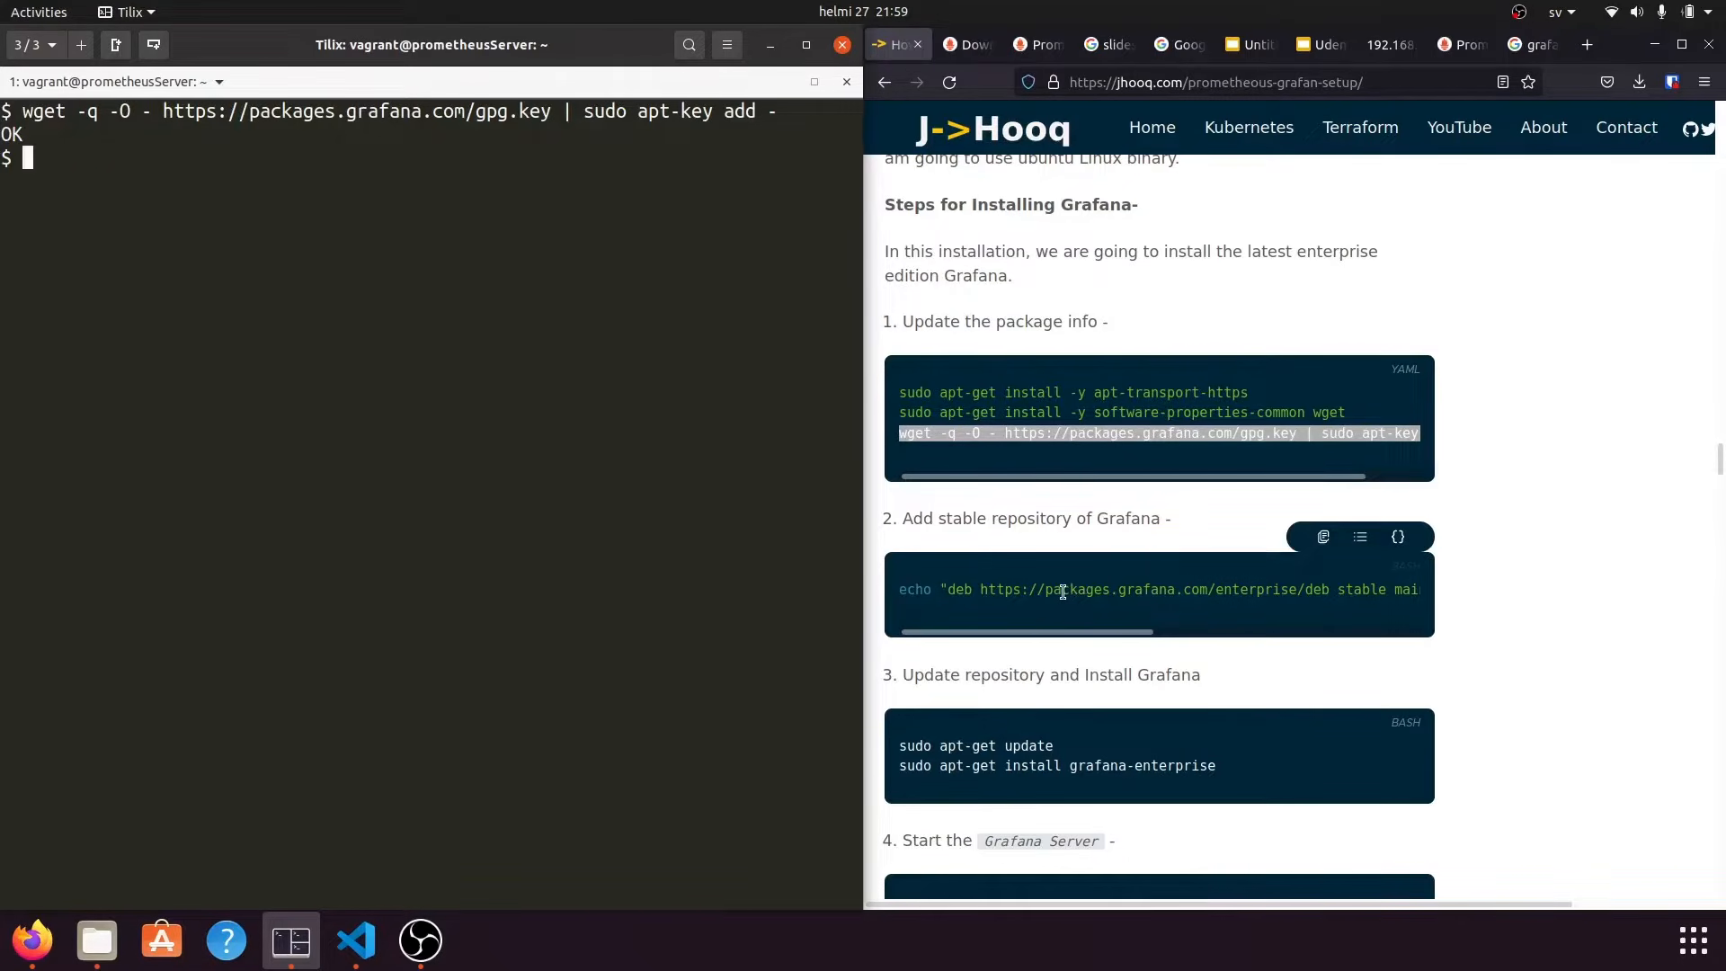
Add the Grafana enterprise stable repository to /etc/apt/sources.list.d/grafana.list.
triple_click(1062, 591)
right_click(1063, 591)
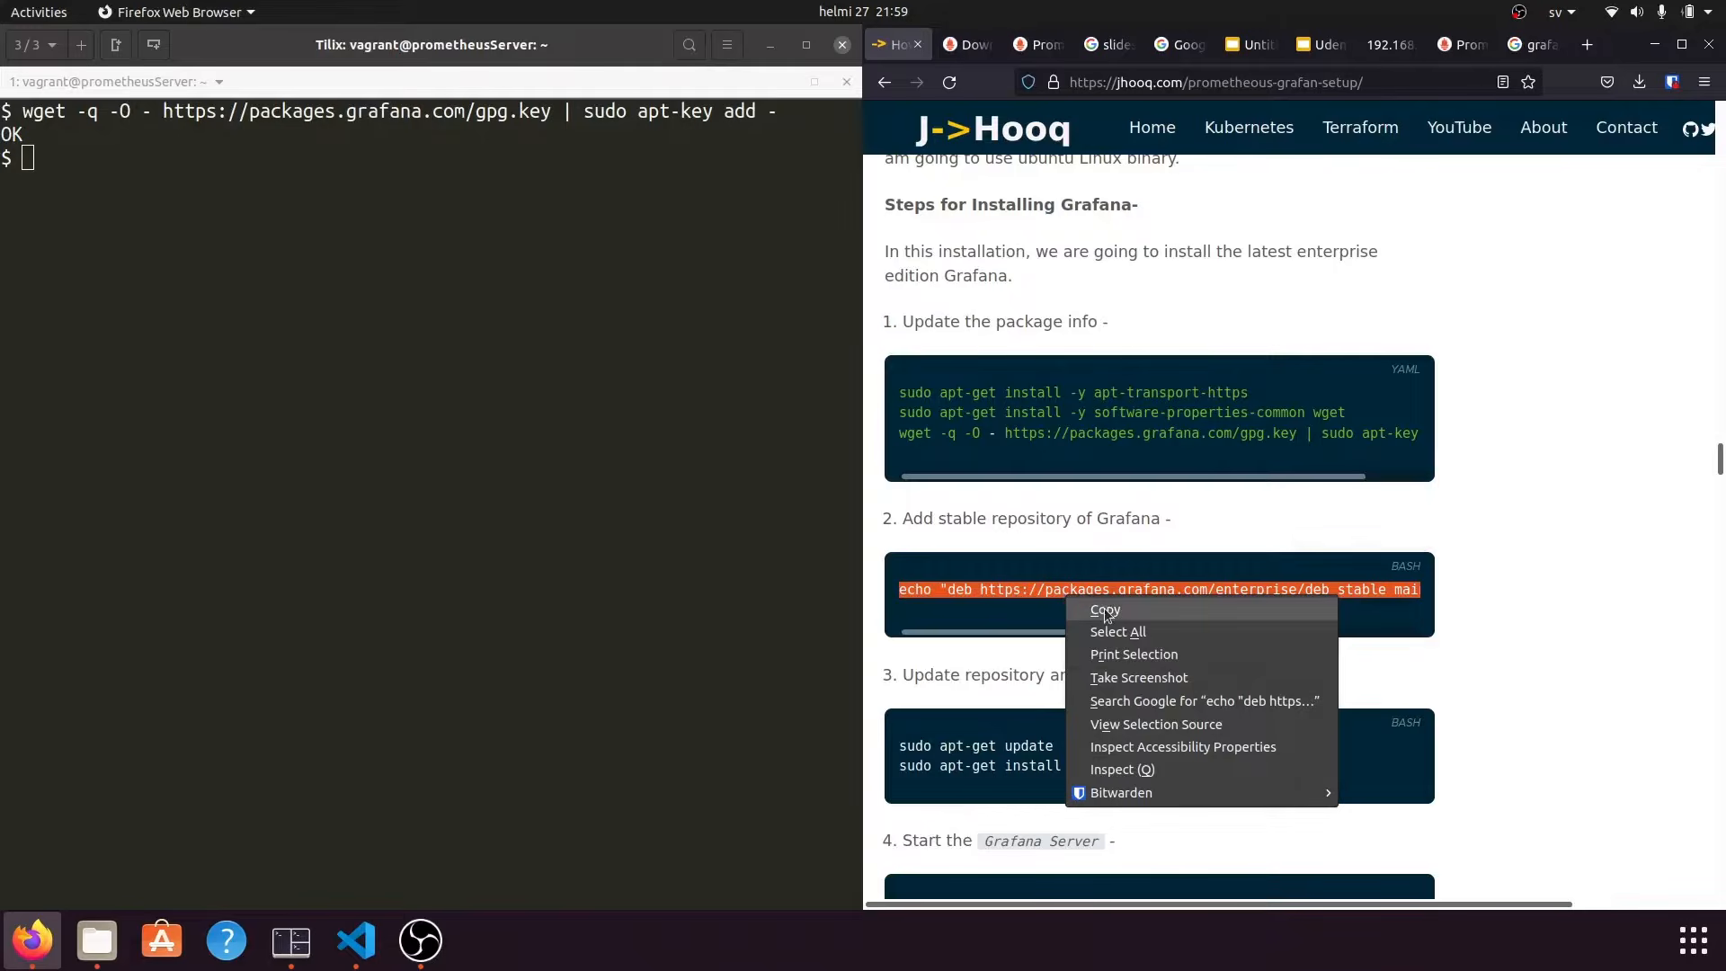
left_click(1104, 607)
left_click(455, 523)
type("clear")
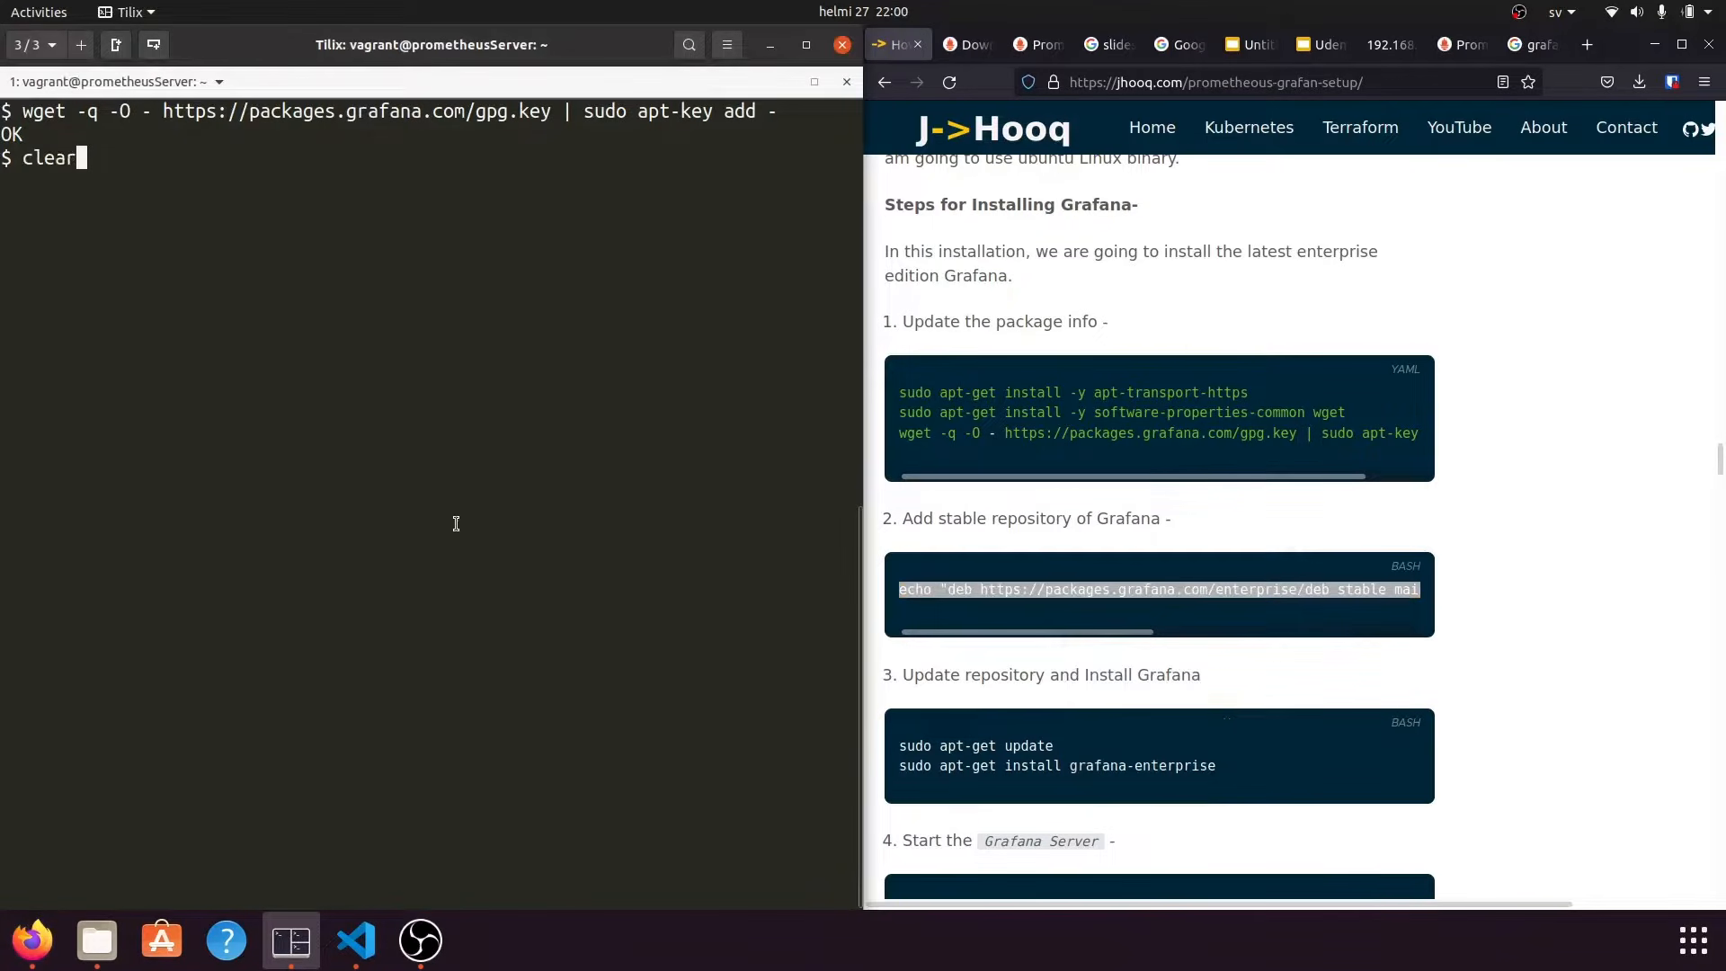
key("Return")
right_click(312, 462)
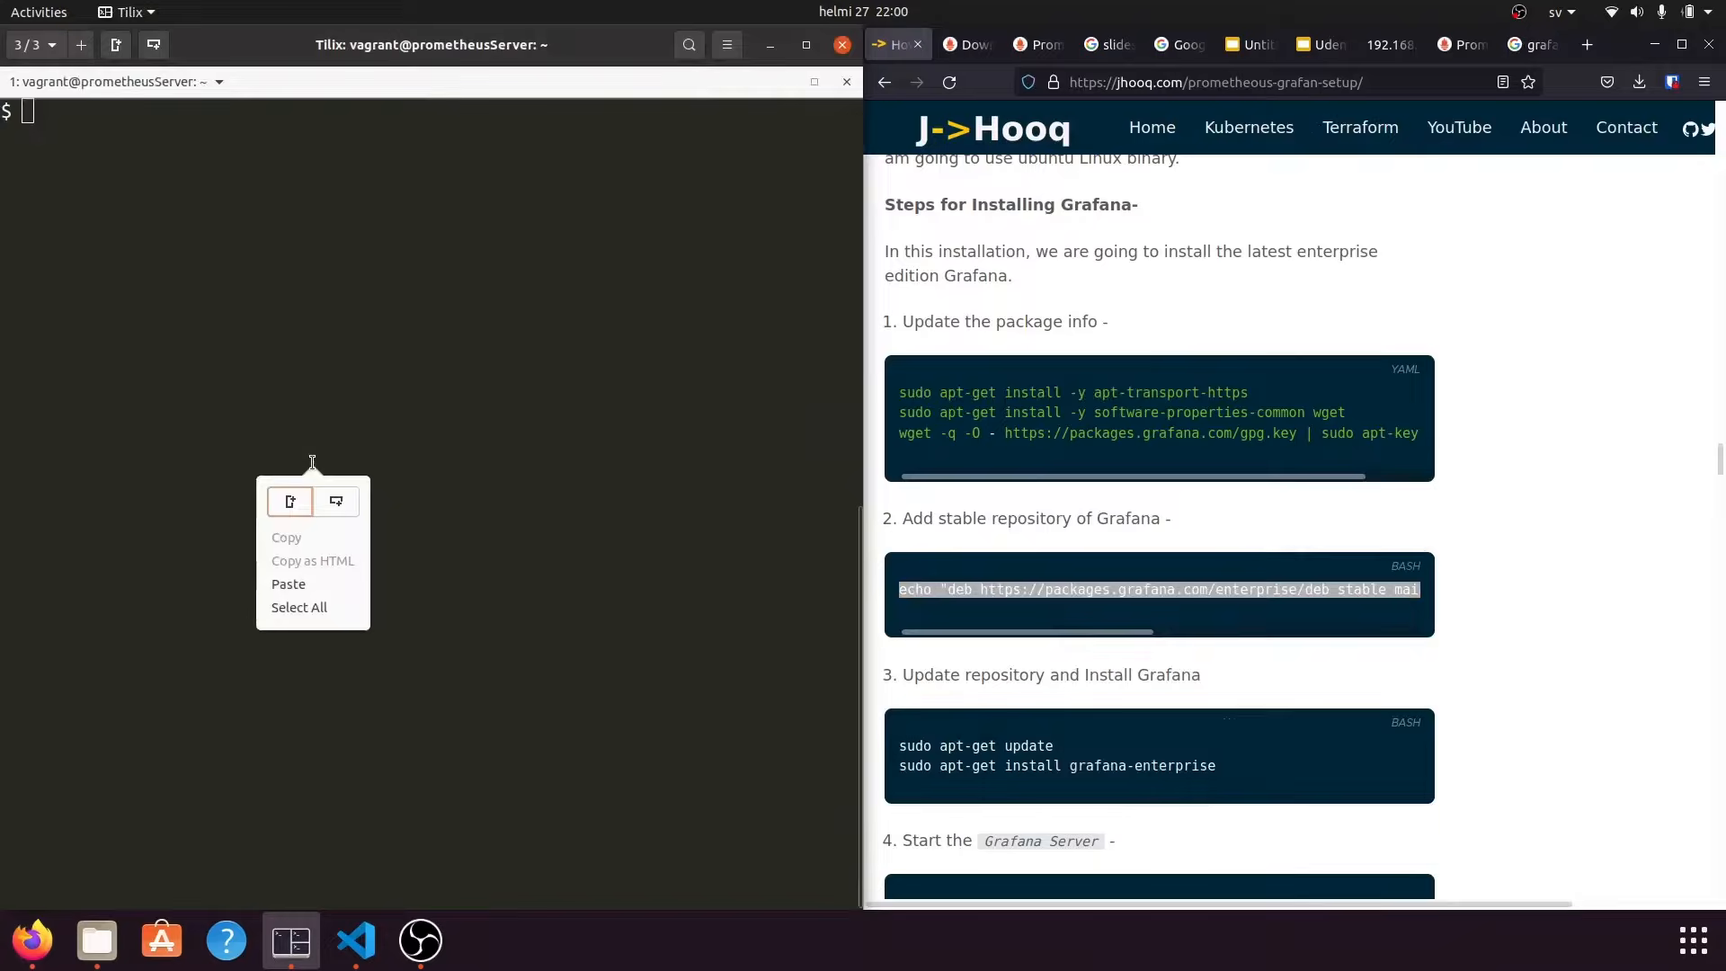
left_click(315, 576)
key("Return")
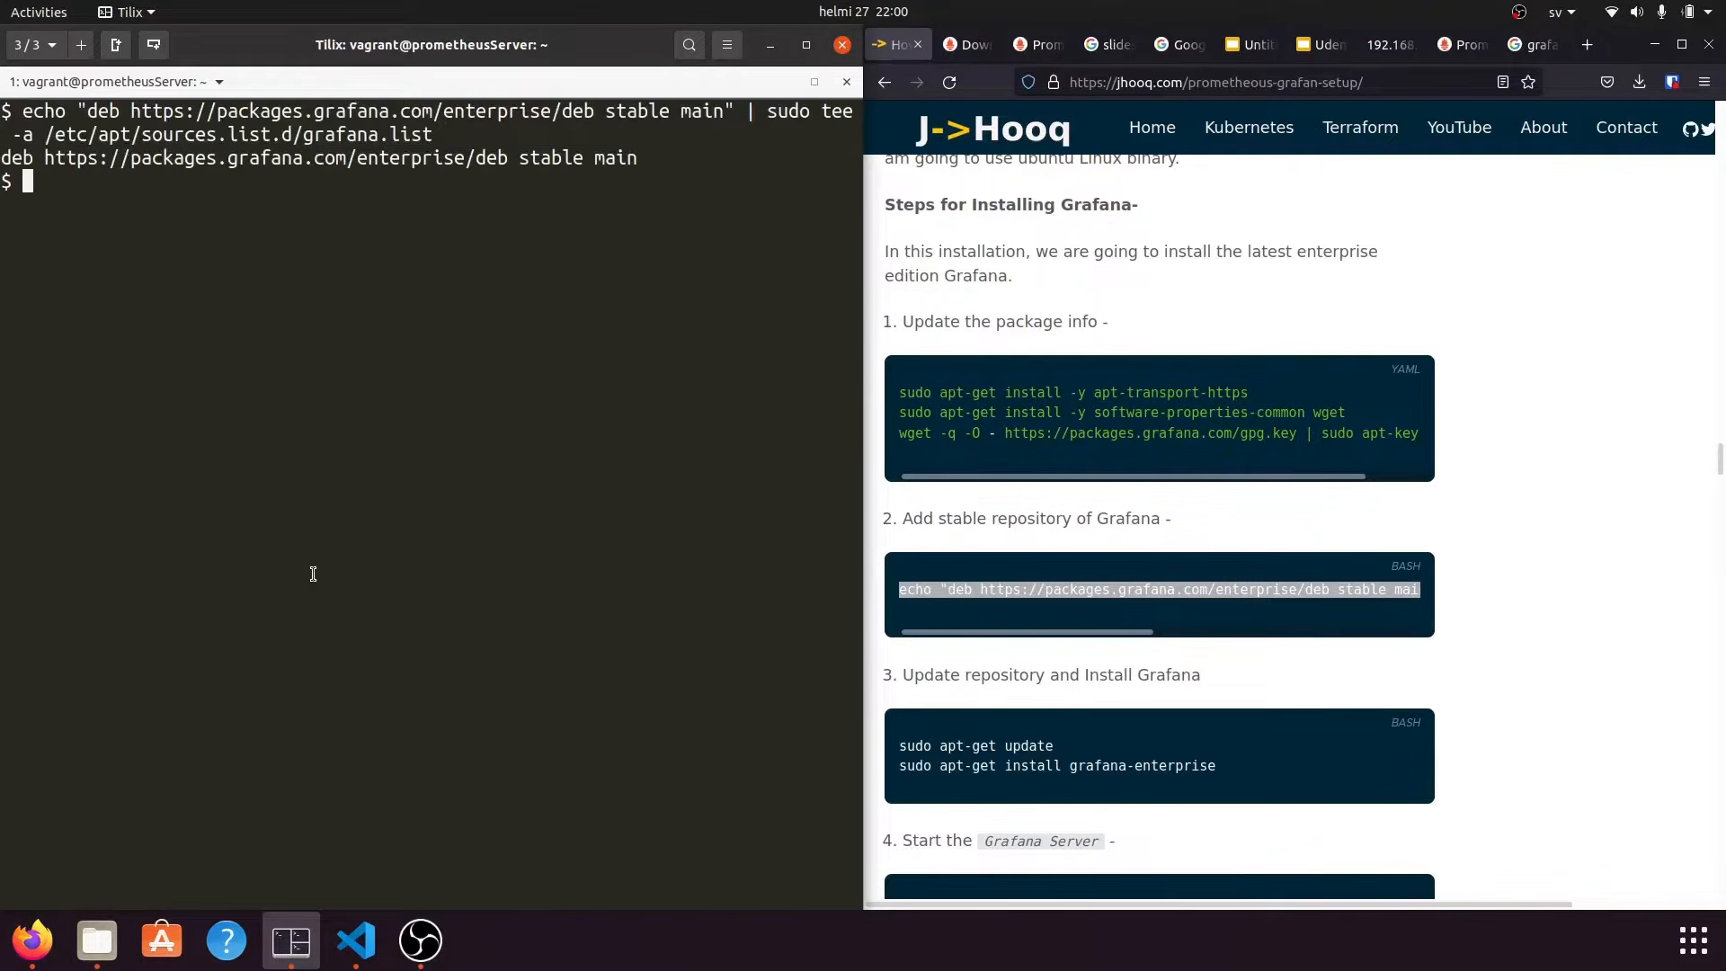
scroll(1061, 650, "down", 3)
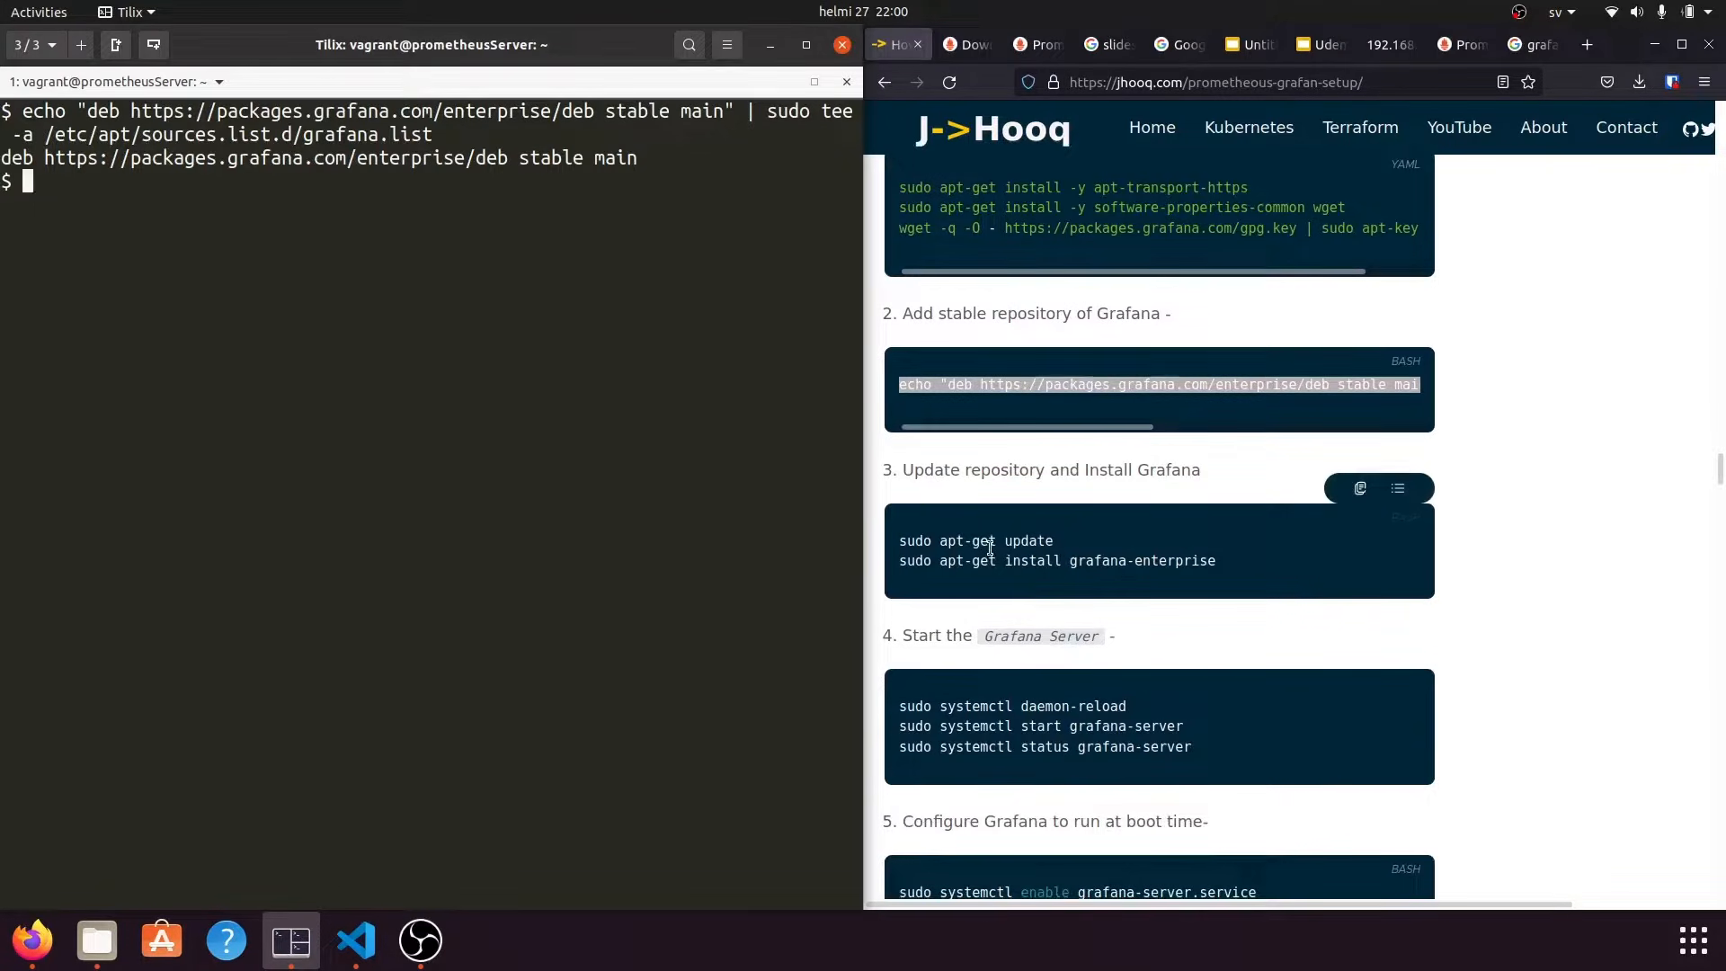
key("Return")
key("Return")
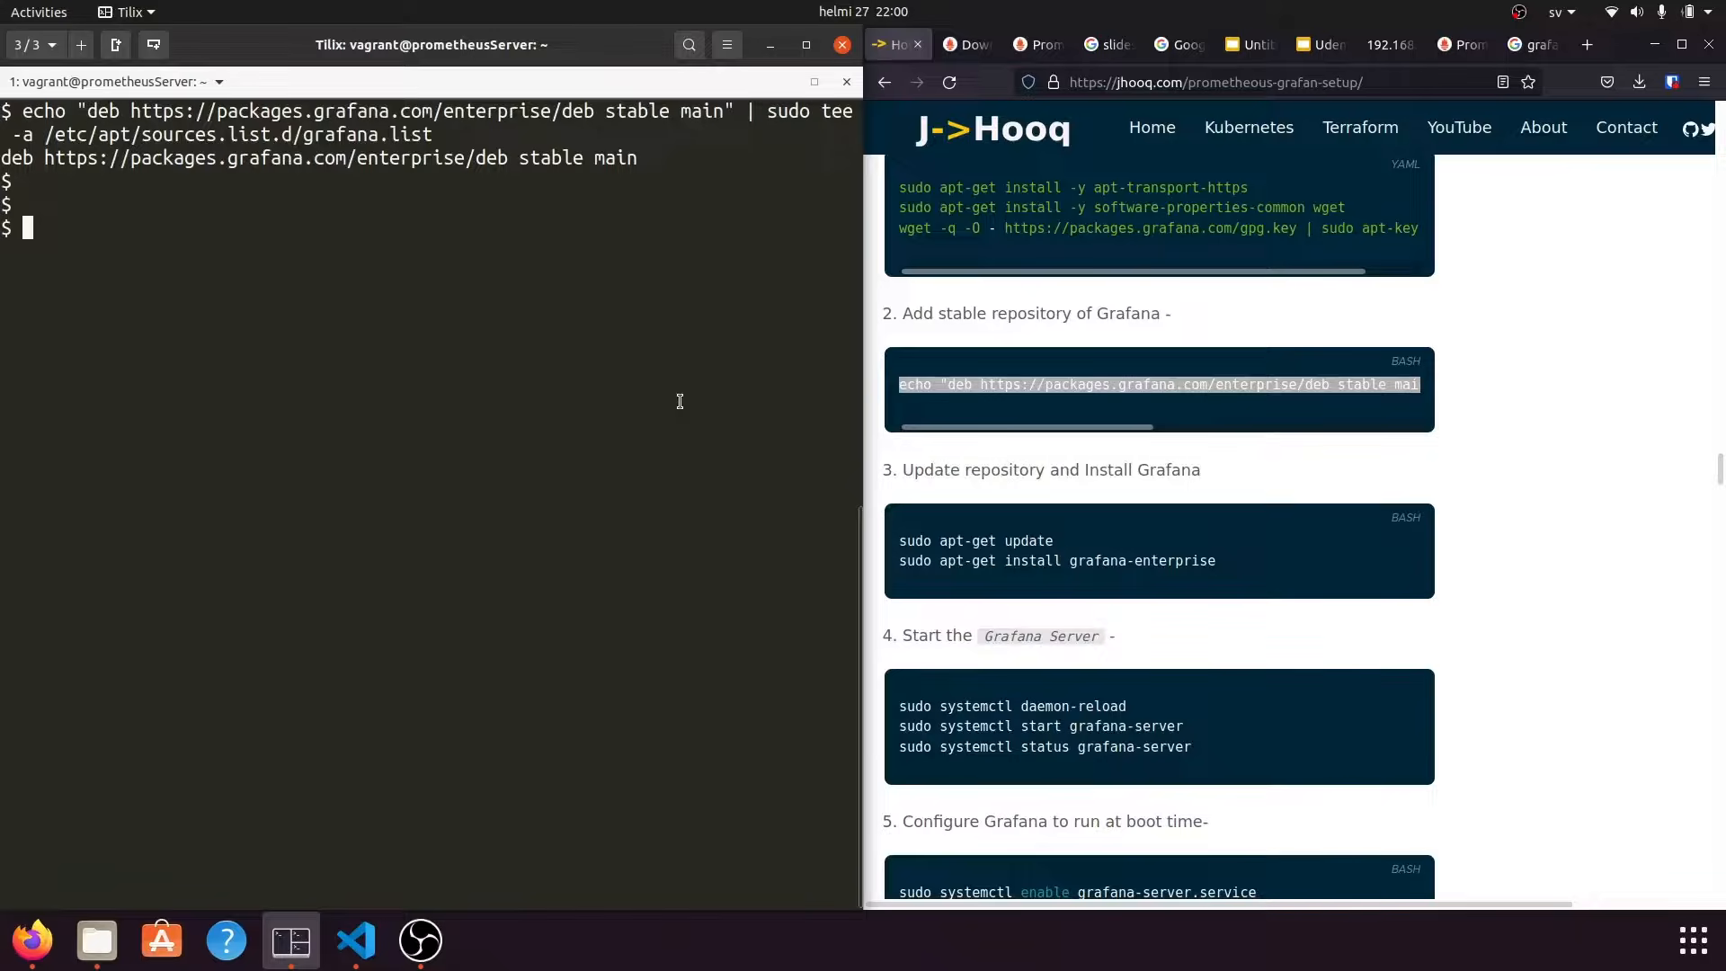
Place the tutorial's sudo apt-get update command at the shell prompt.
left_click(1007, 542)
double_click(1007, 542)
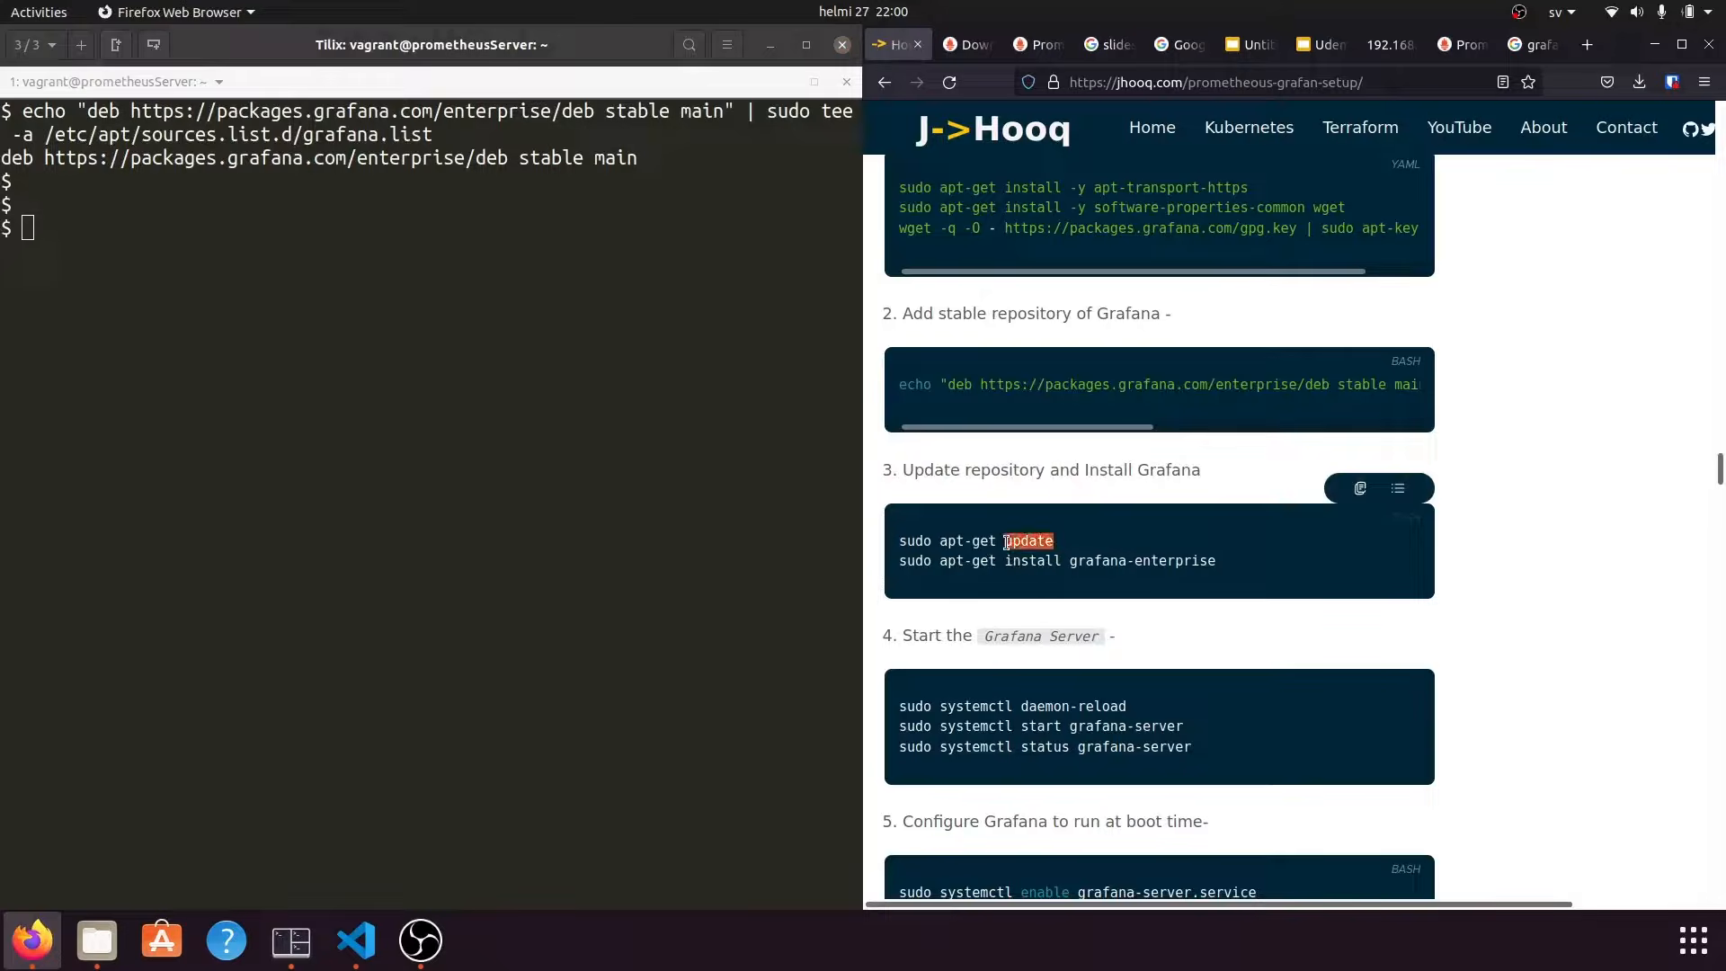
triple_click(1007, 542)
right_click(1006, 542)
left_click(1070, 562)
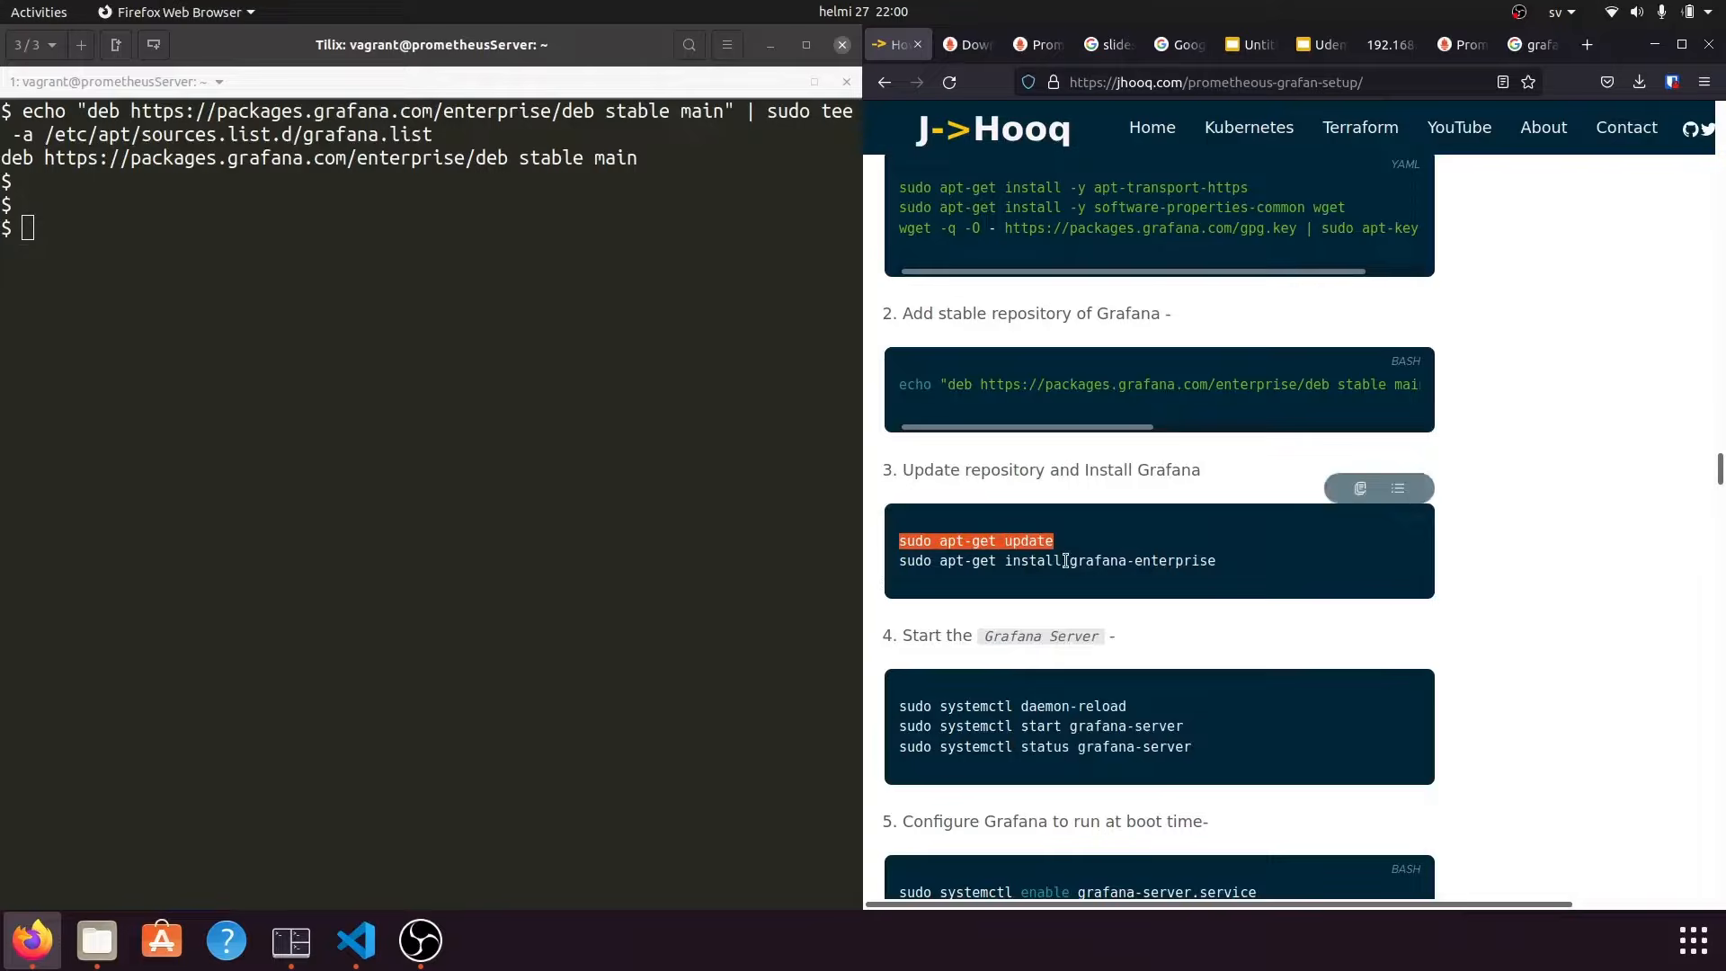
left_click(422, 583)
right_click(422, 582)
left_click(391, 707)
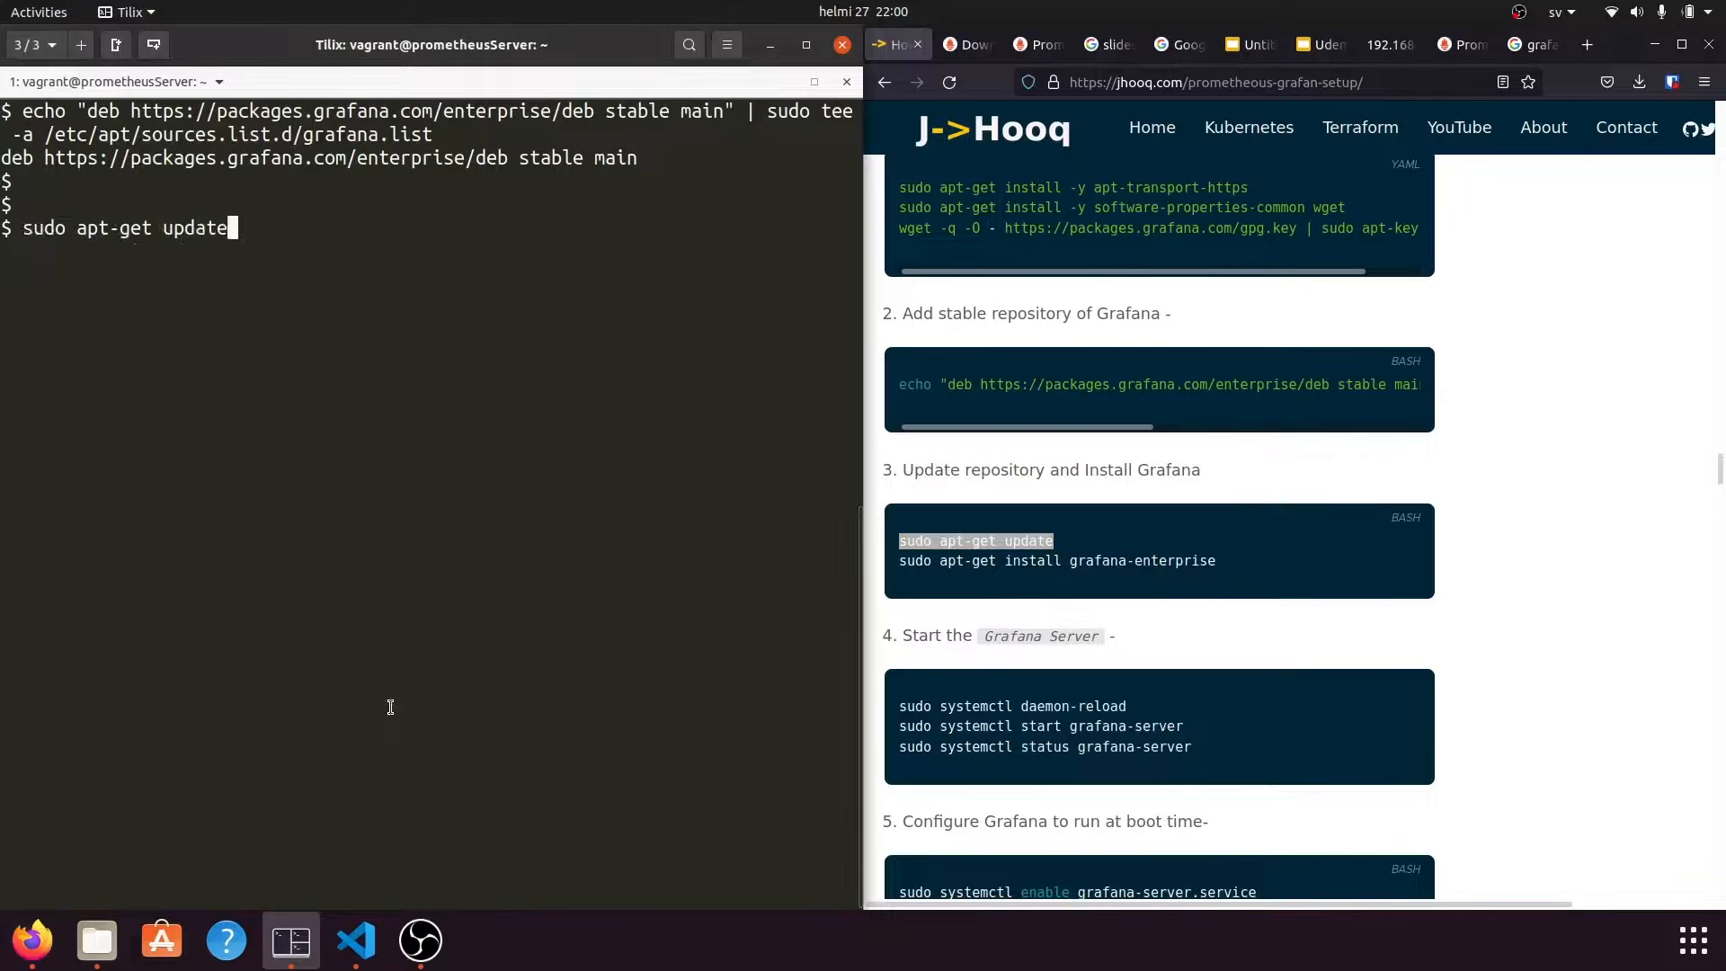
Run apt-get update to refresh package lists and copy the grafana-enterprise install line.
key("Return")
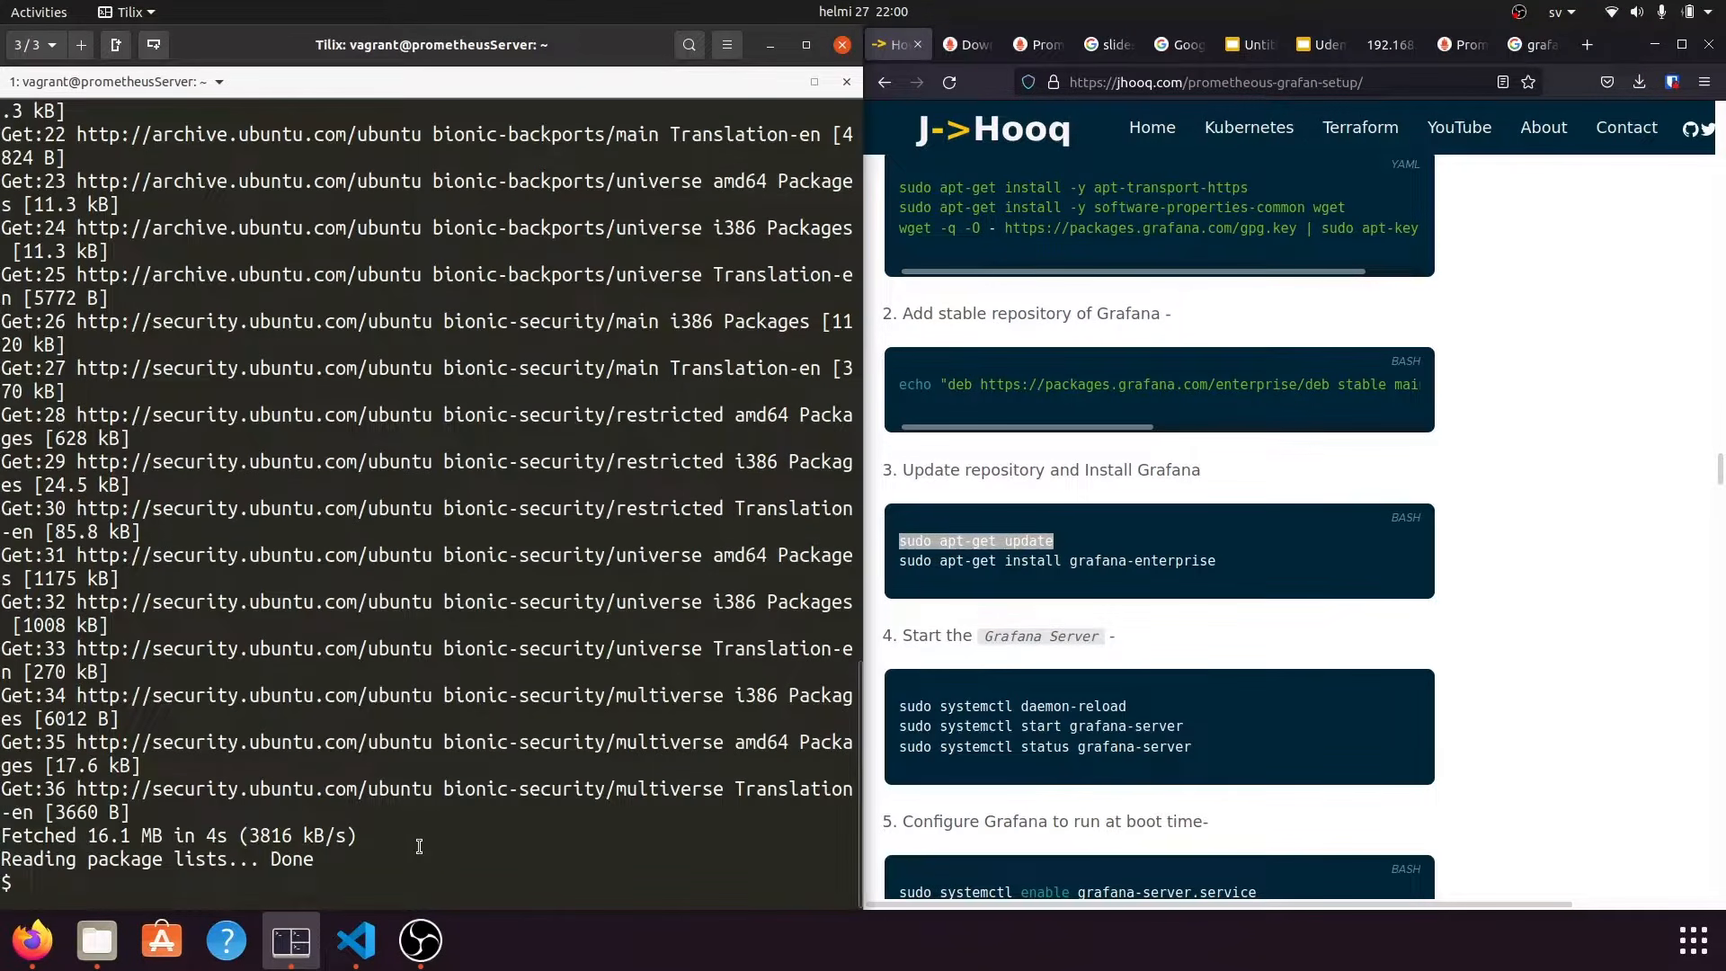
left_click(1034, 477)
scroll(1034, 477, "down", 2)
double_click(1025, 460)
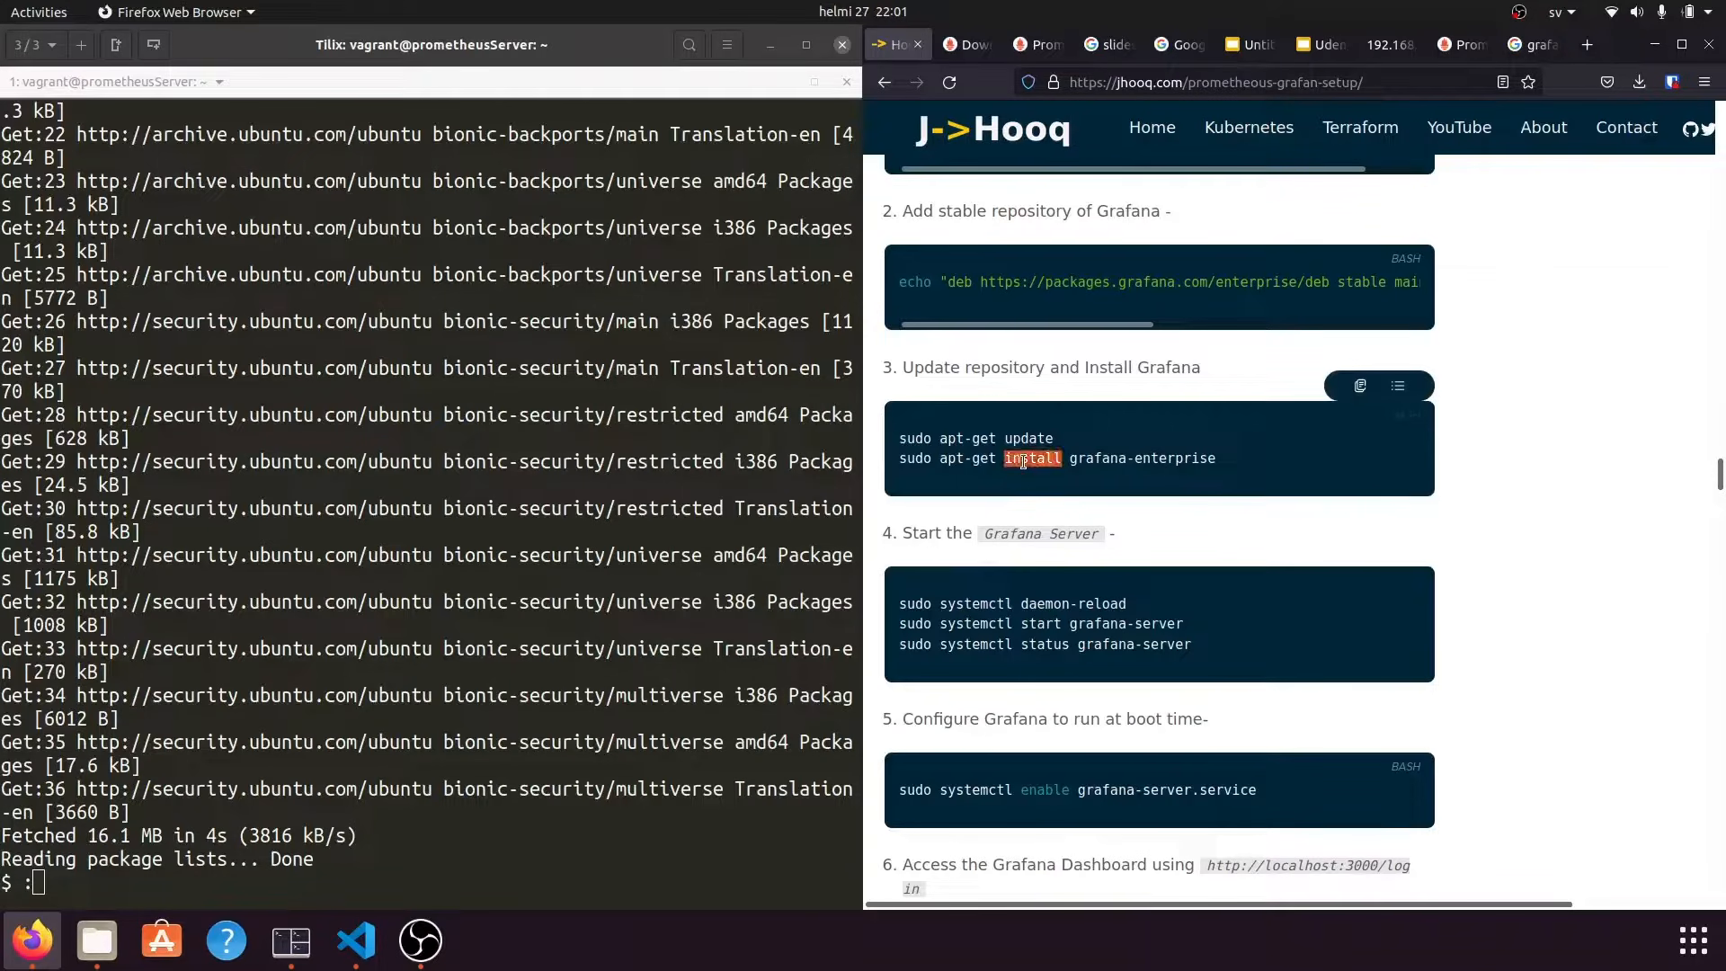
triple_click(1022, 462)
right_click(1022, 460)
left_click(1042, 466)
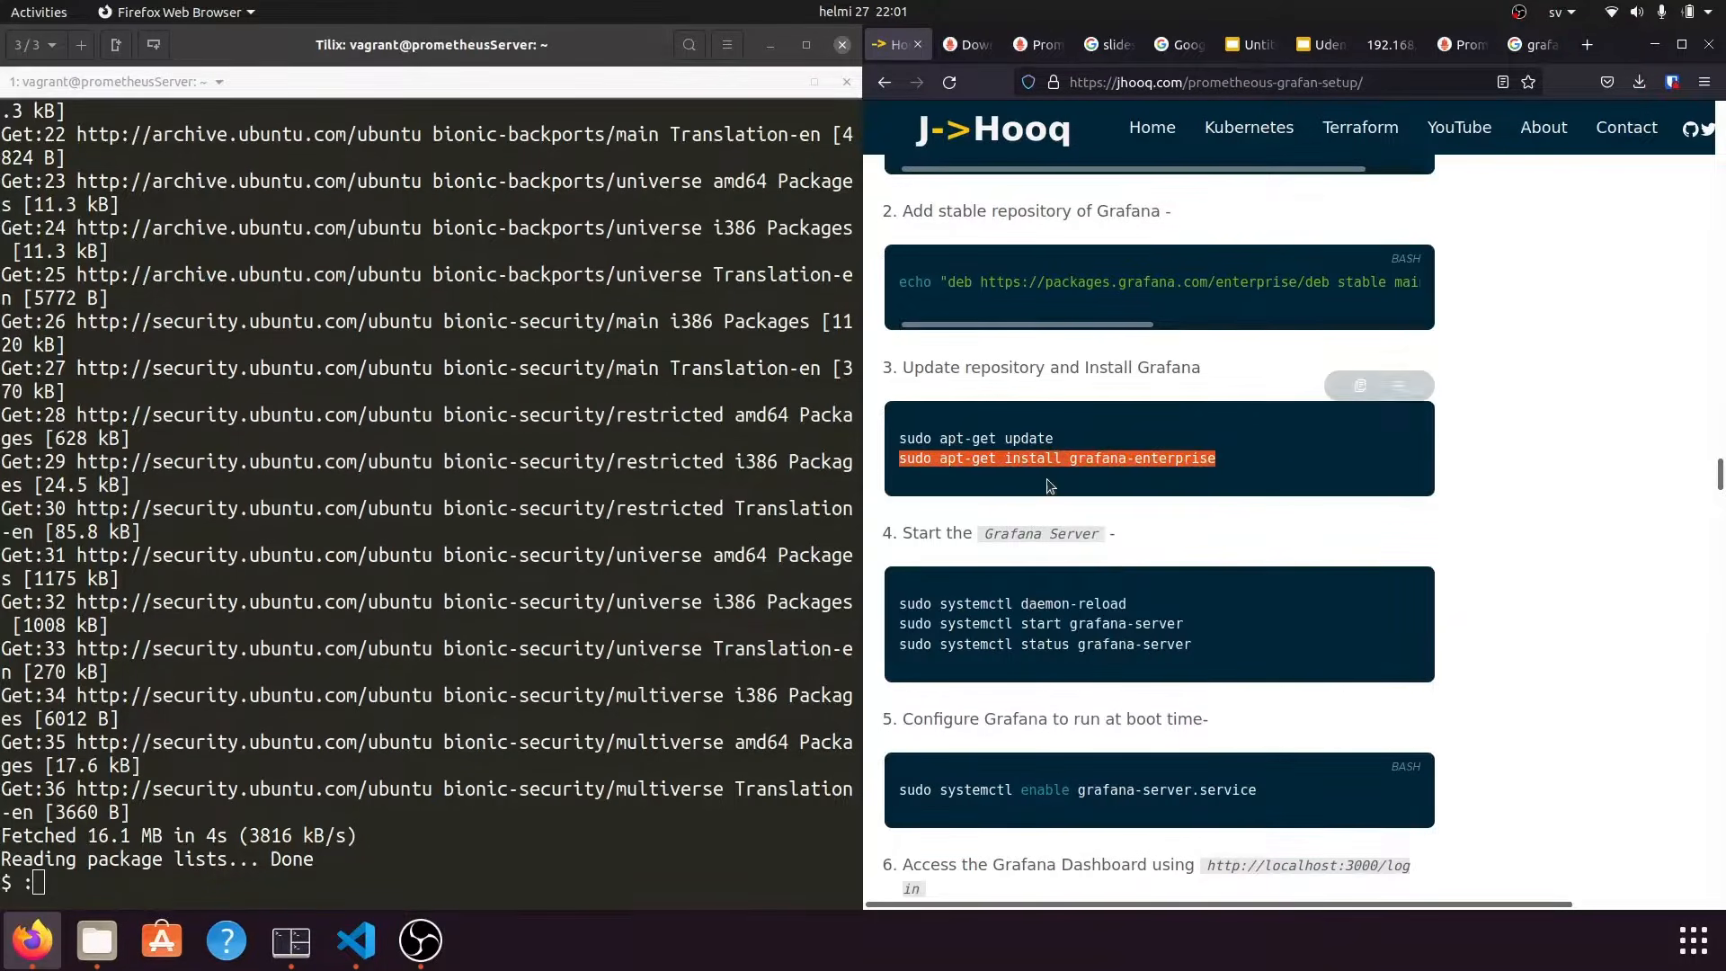
Install grafana-enterprise 8.4.2 with its font dependencies, confirming with y.
left_click(515, 785)
type(":")
key("BackSpace")
type("clear")
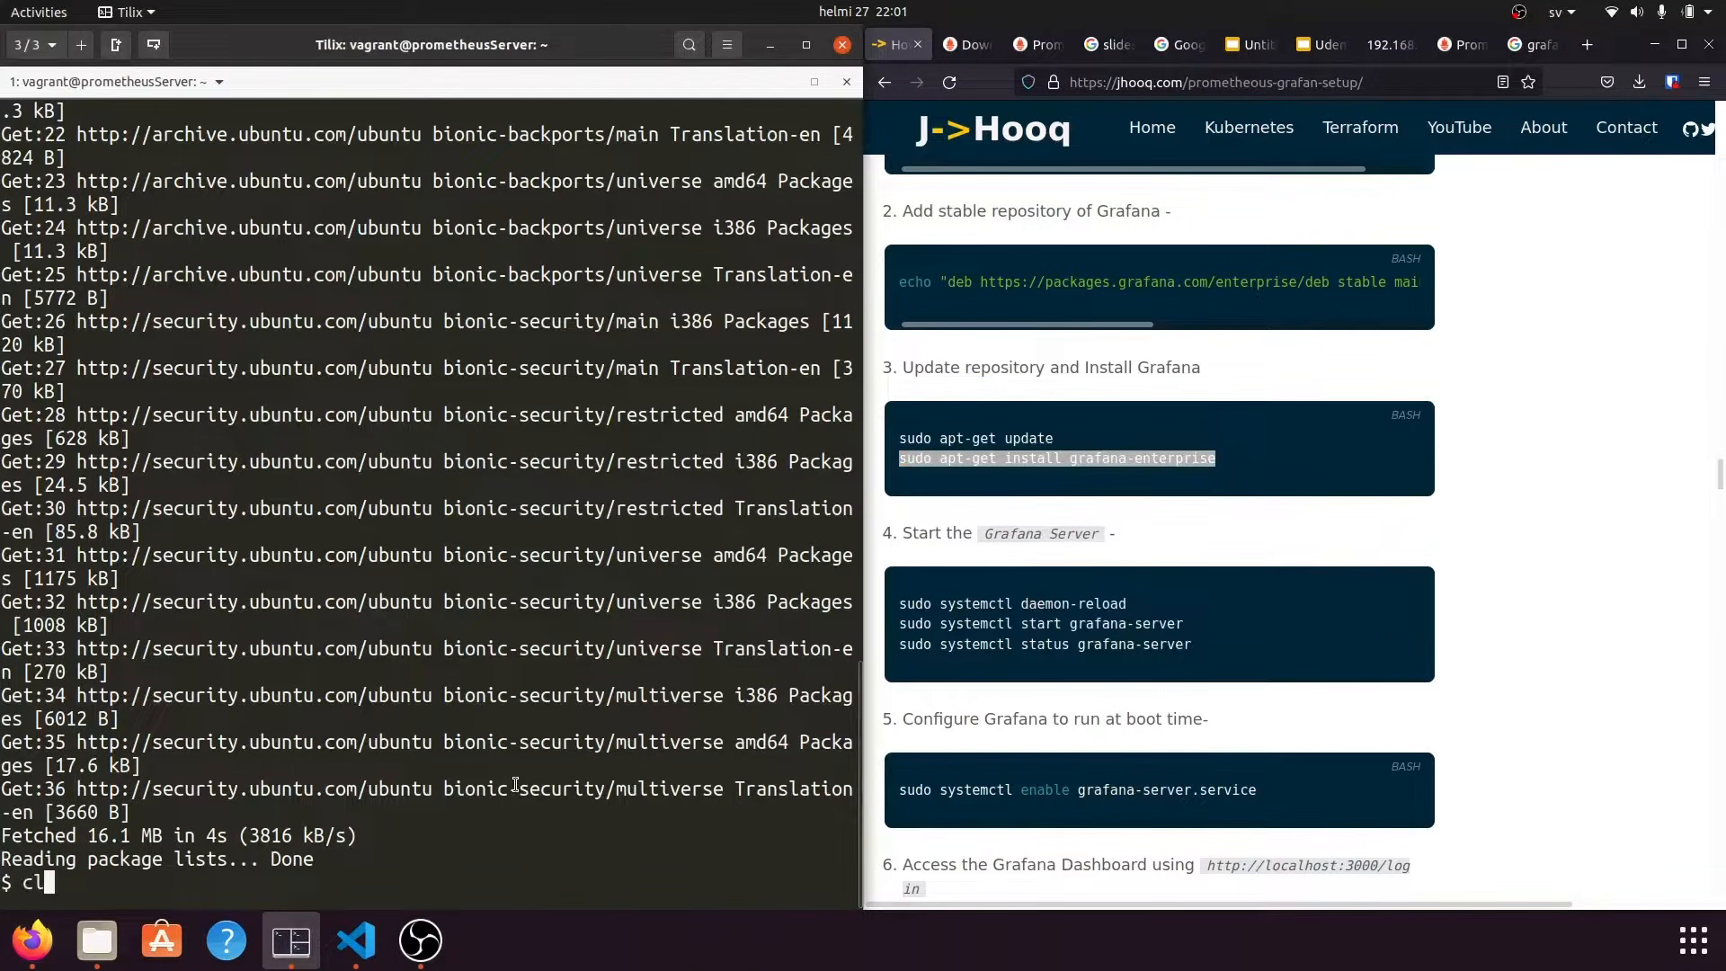
key("Return")
right_click(274, 438)
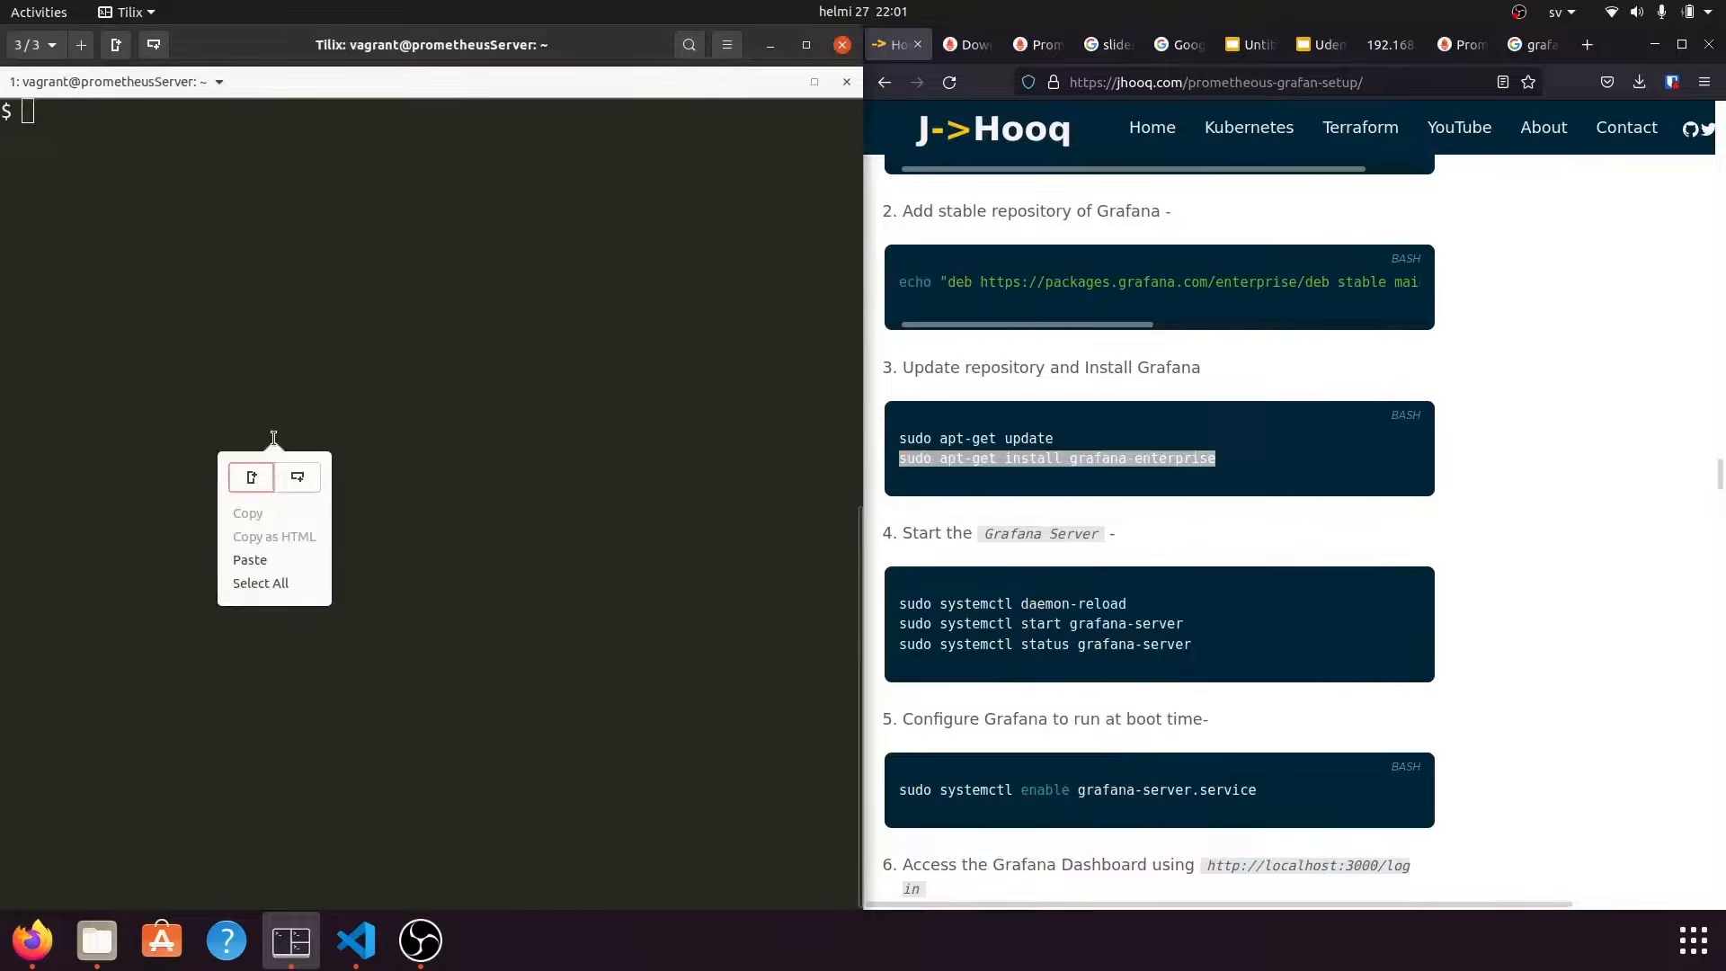
left_click(250, 559)
key("Return")
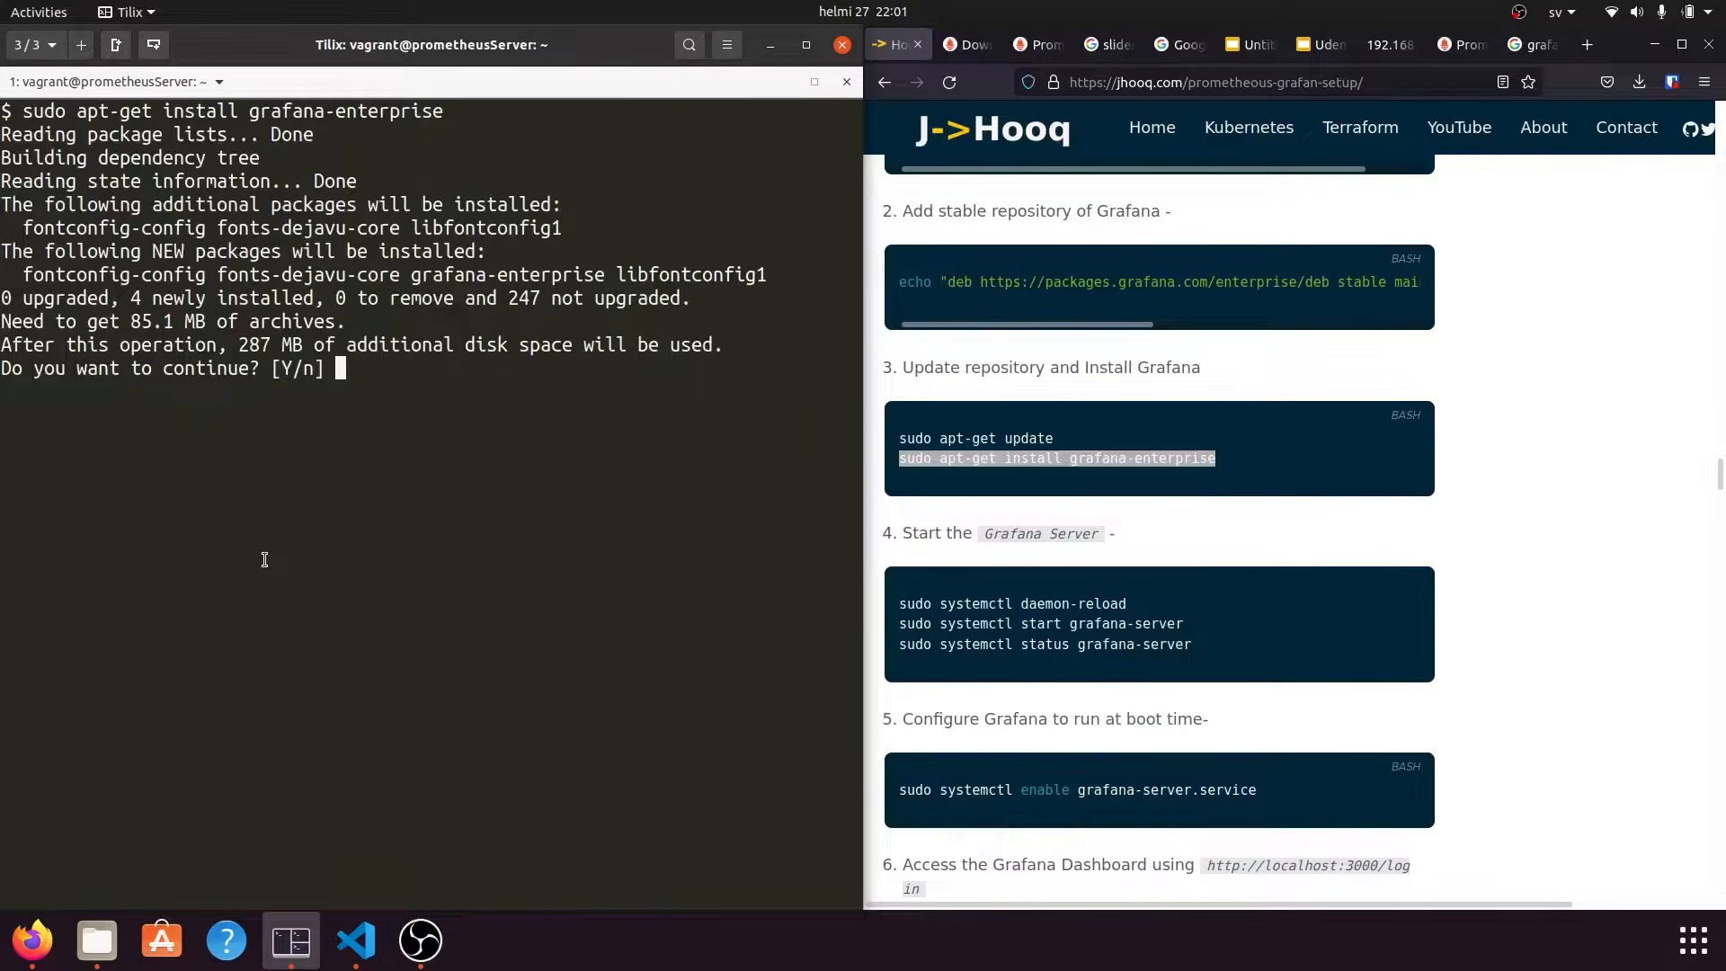
type("y")
key("Return")
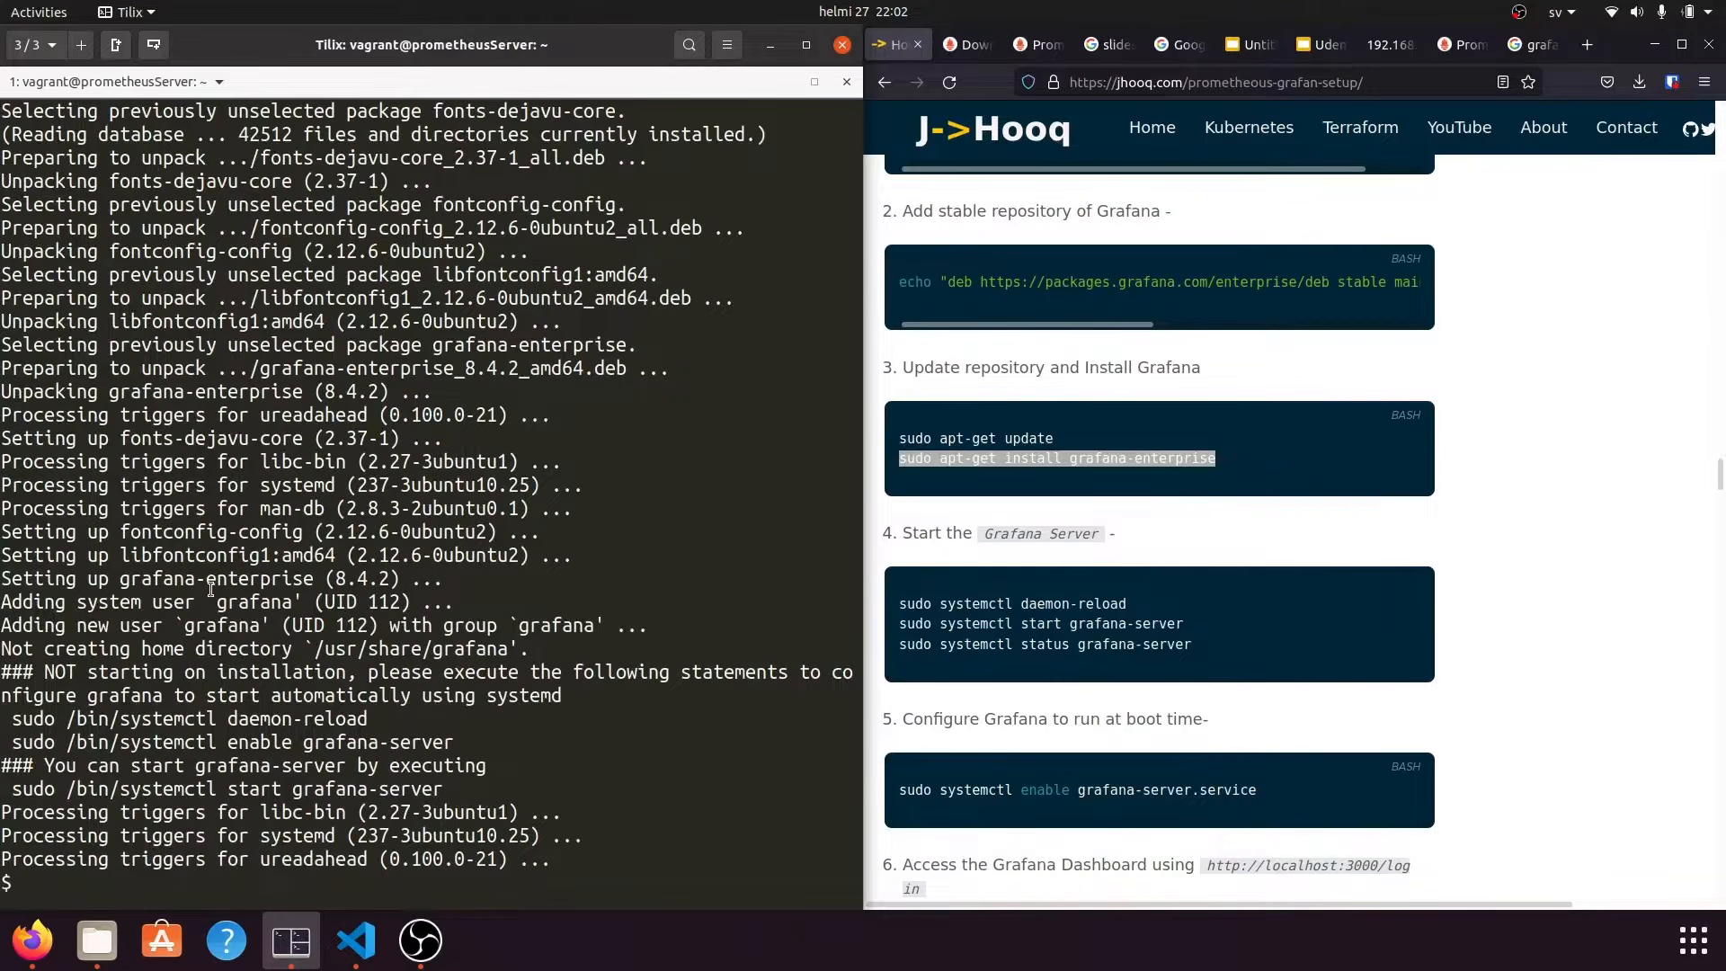
left_click_drag(555, 865, 9, 716)
left_click(1553, 585)
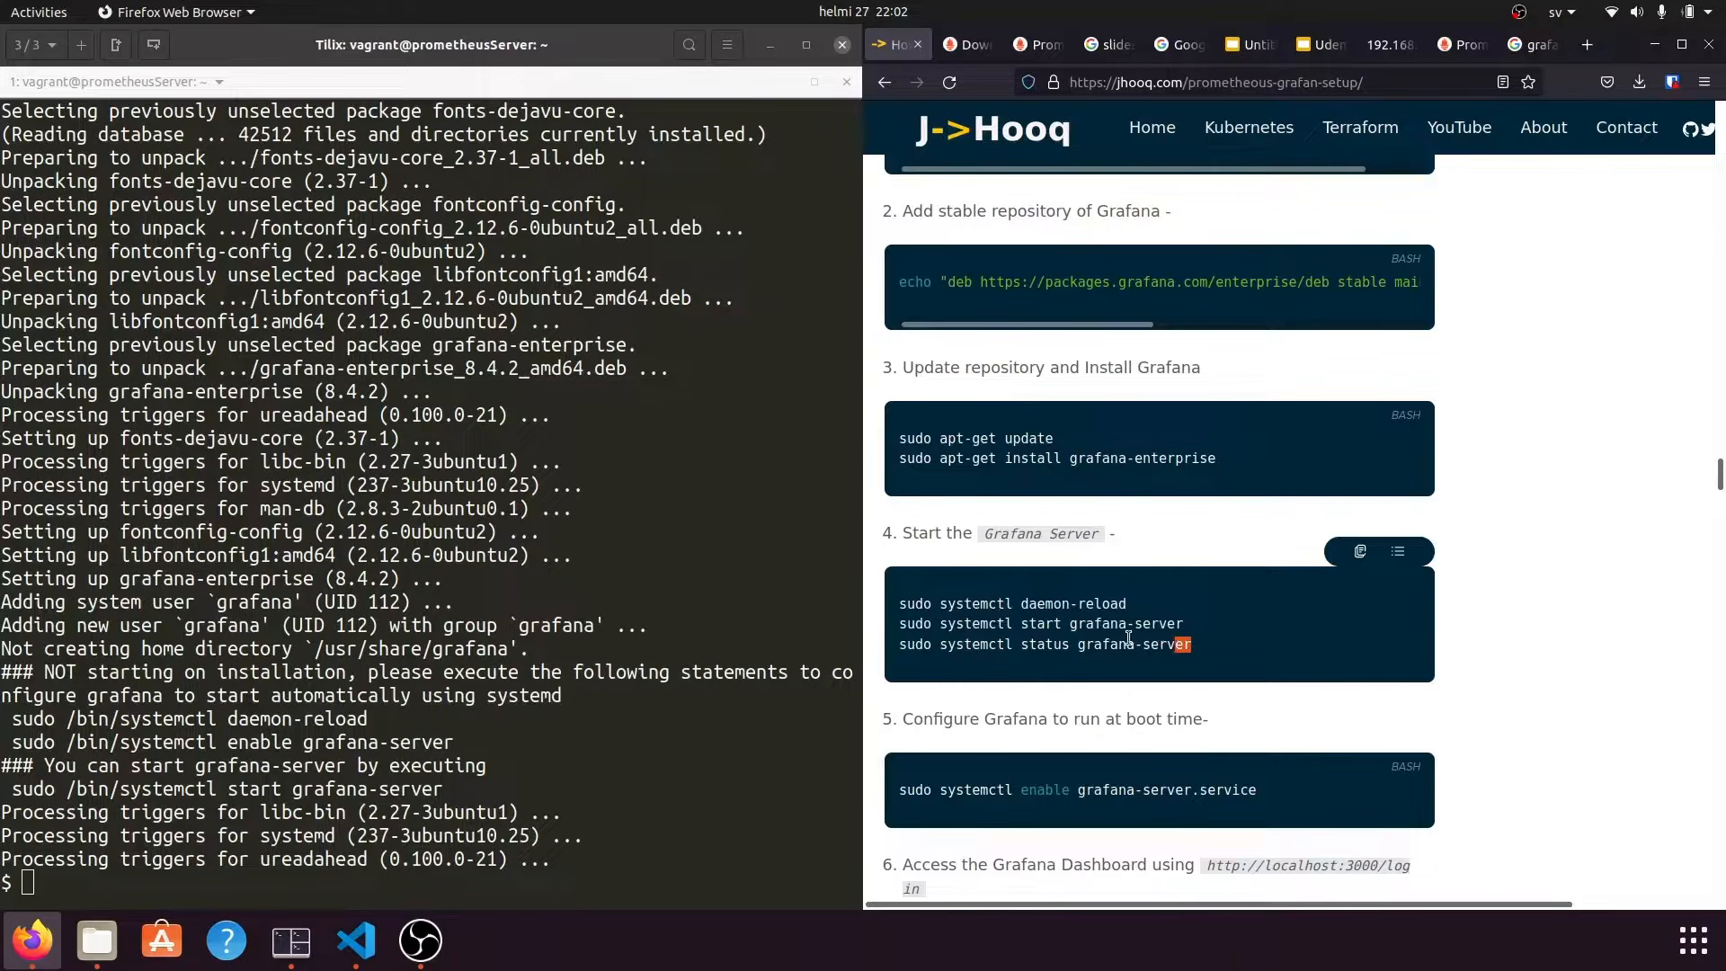
Reload the systemd configuration with sudo systemctl daemon-reload.
left_click_drag(1129, 637, 895, 600)
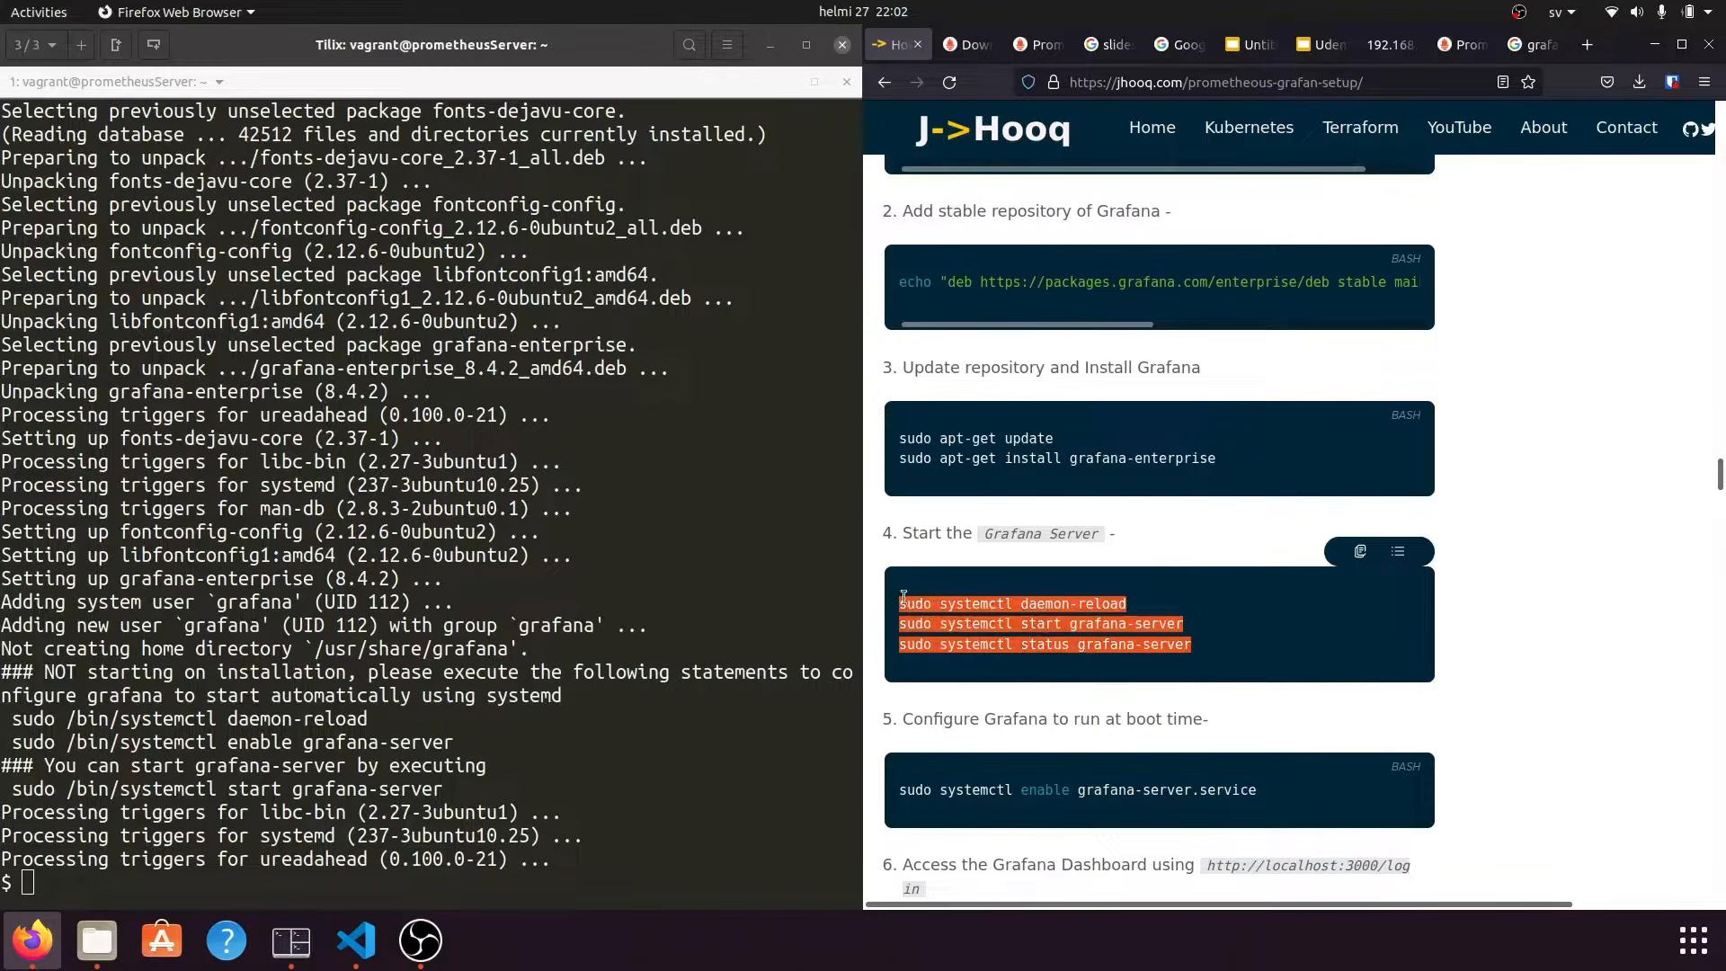
left_click(1054, 612)
triple_click(1054, 608)
right_click(1057, 611)
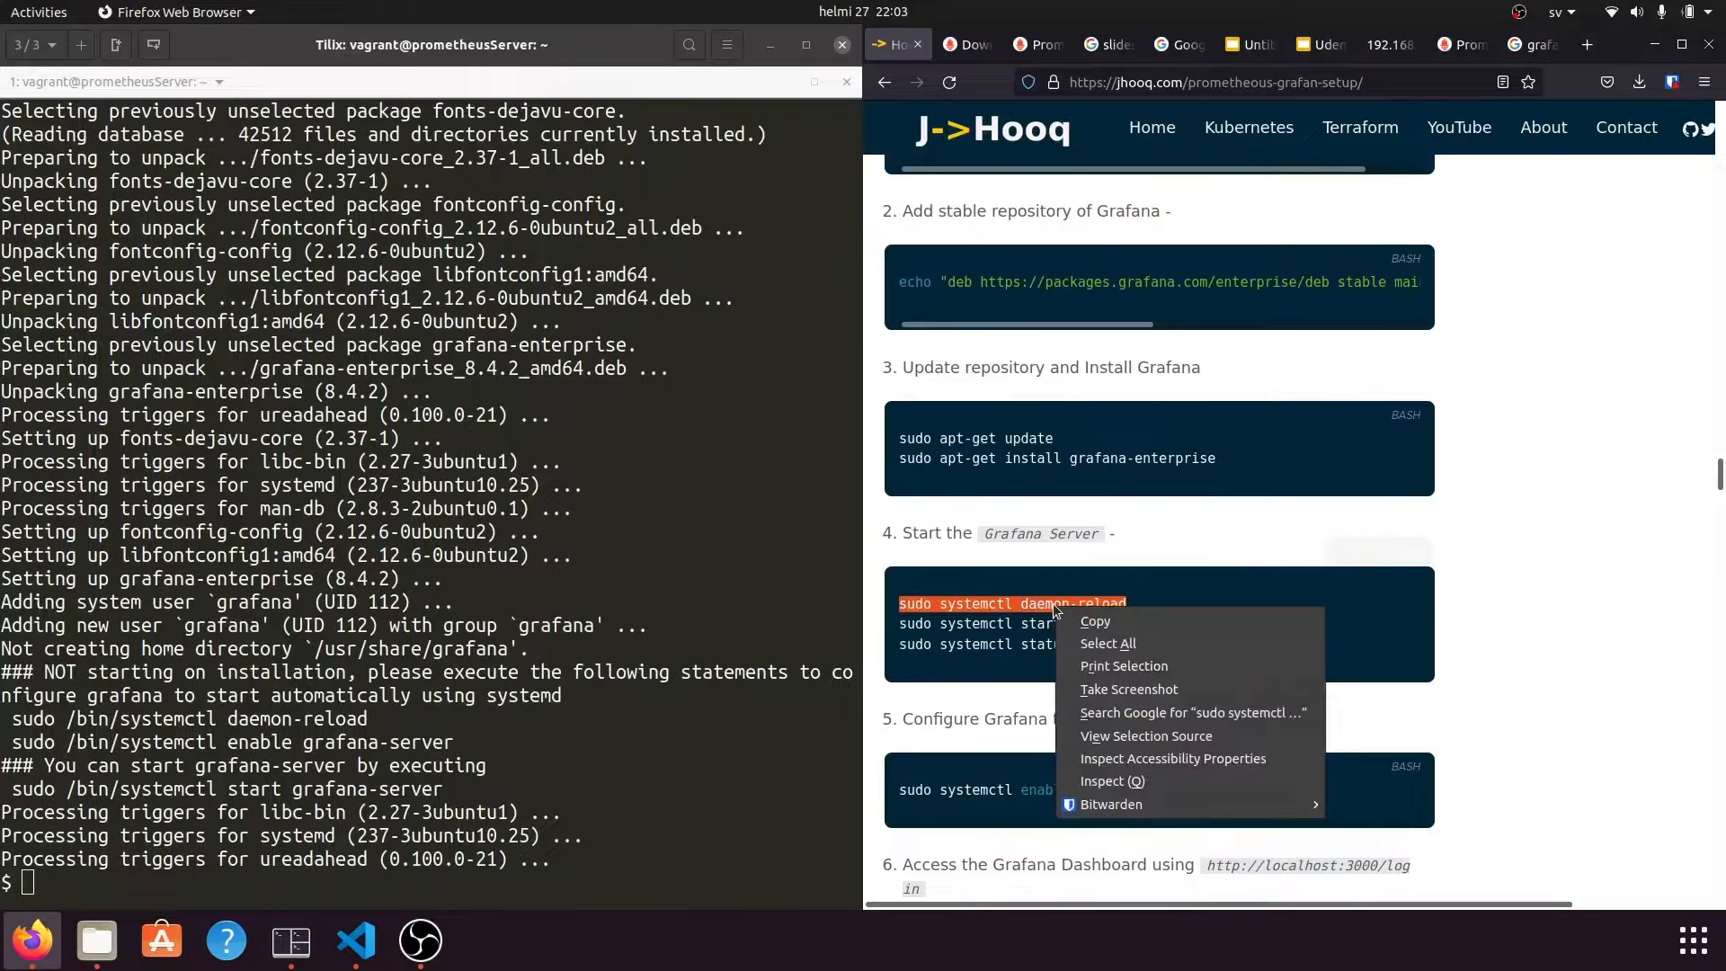
left_click(1095, 622)
left_click(555, 806)
type("clear")
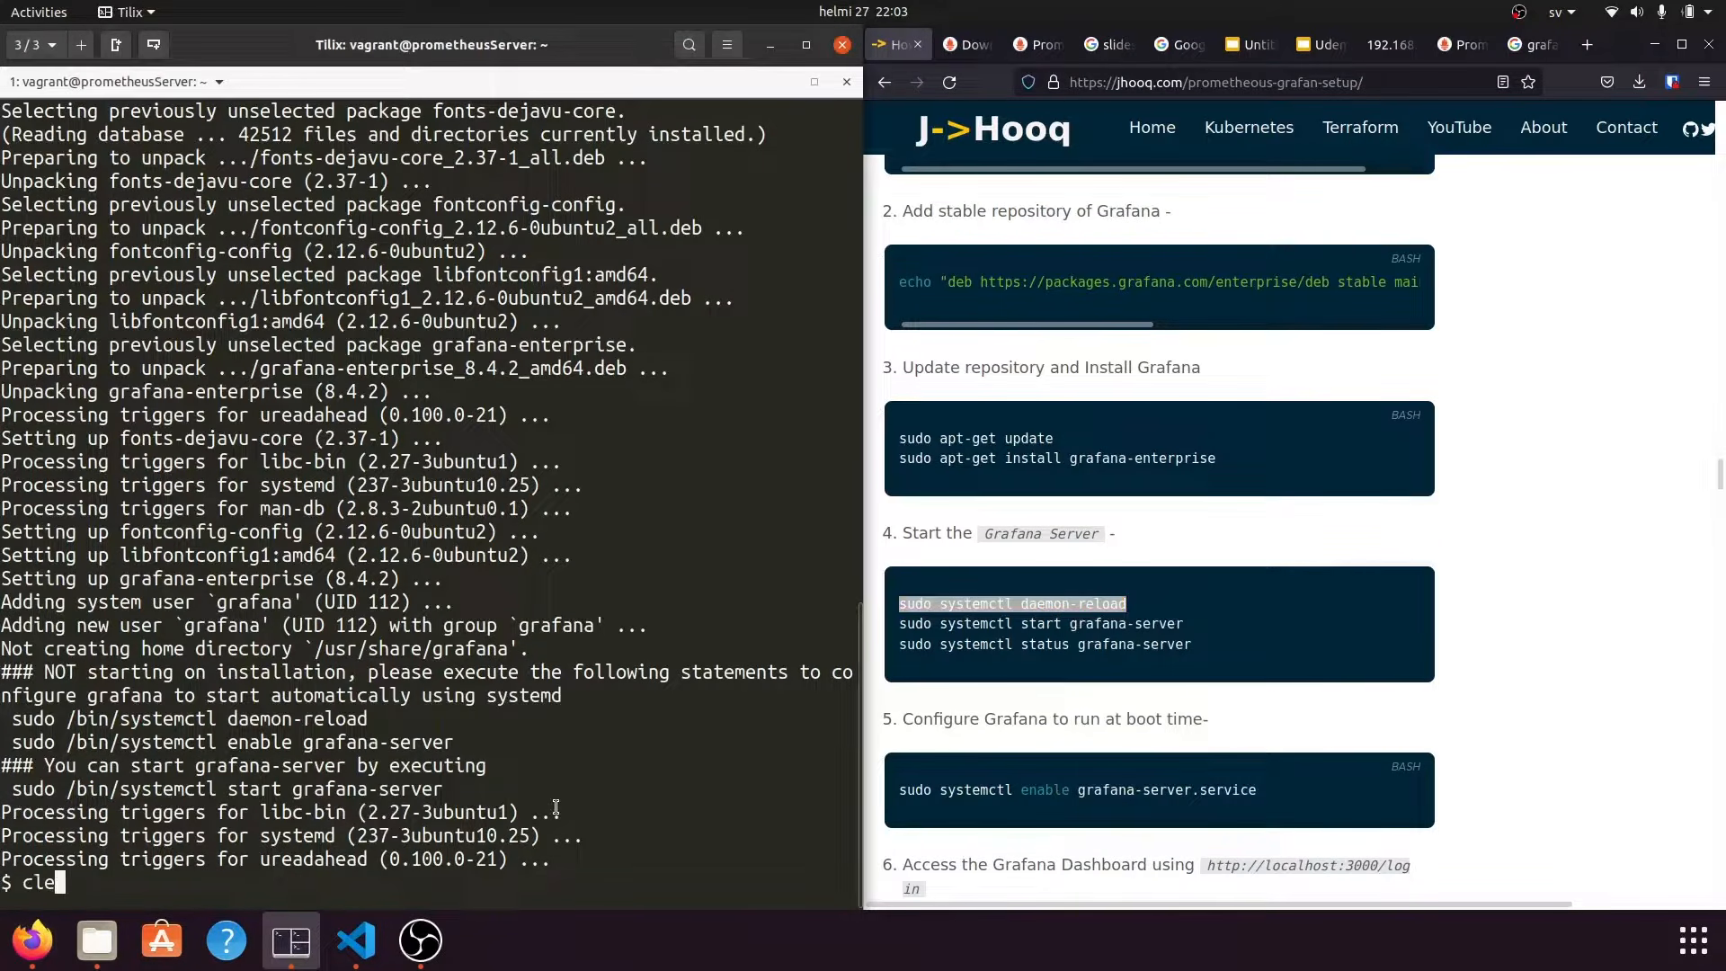
key("Return")
right_click(372, 374)
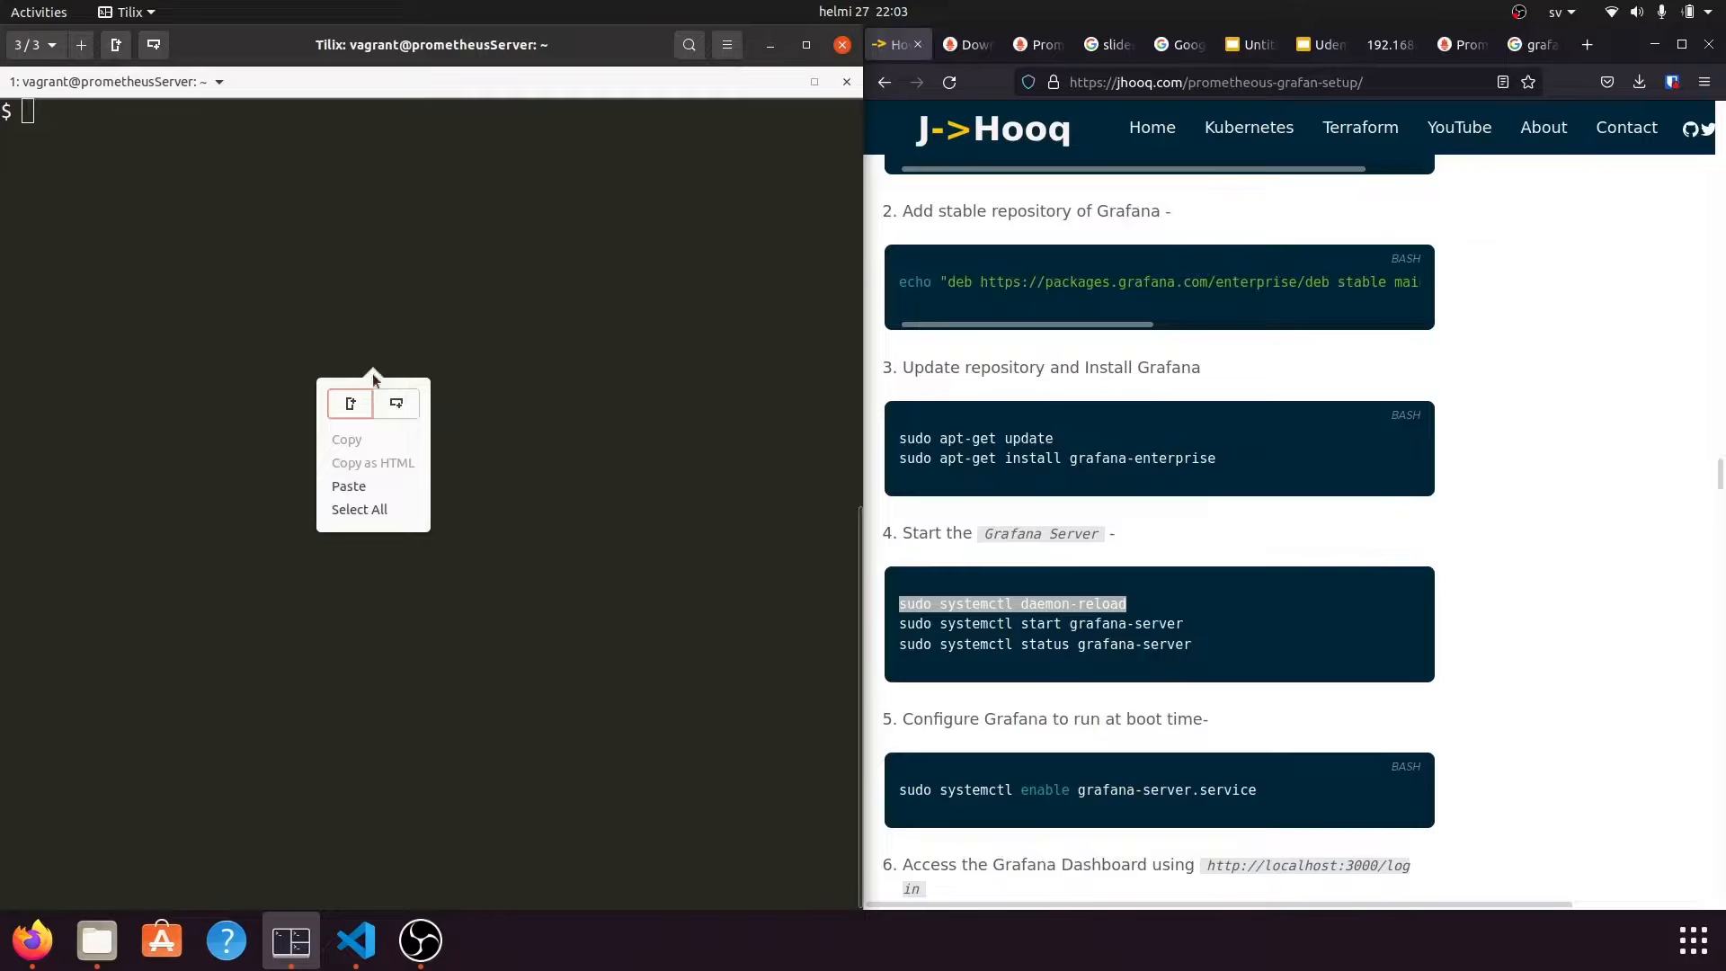
left_click(345, 482)
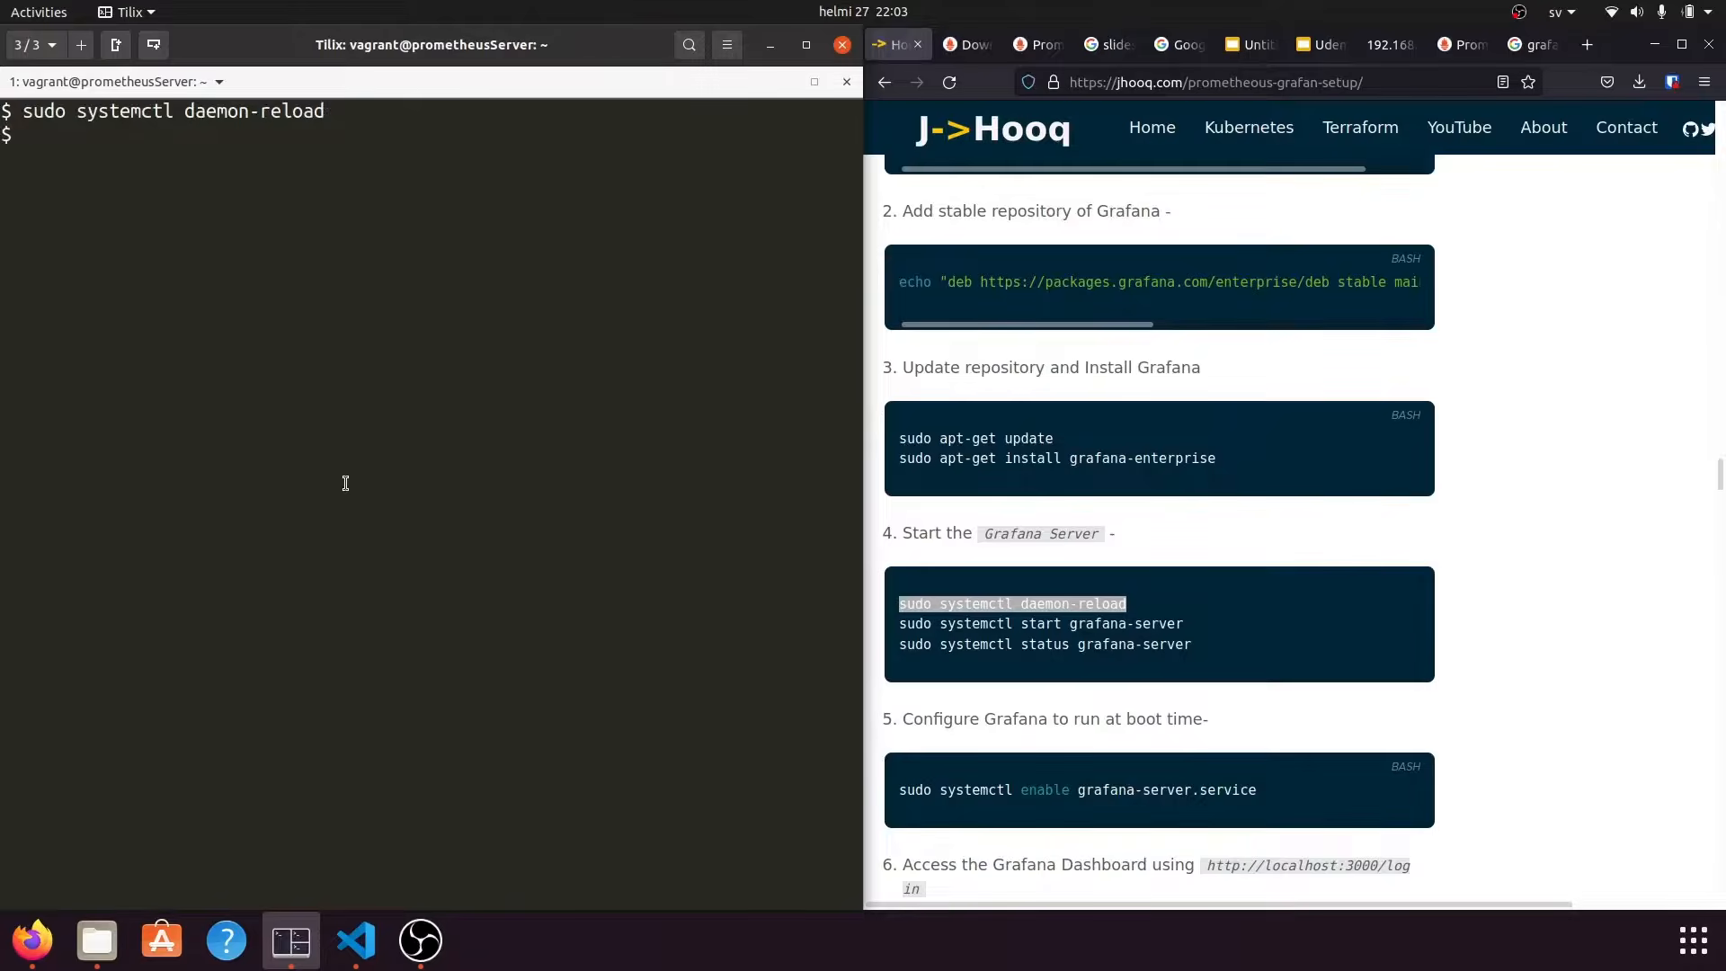
Start the service with sudo systemctl start grafana-server.
triple_click(988, 621)
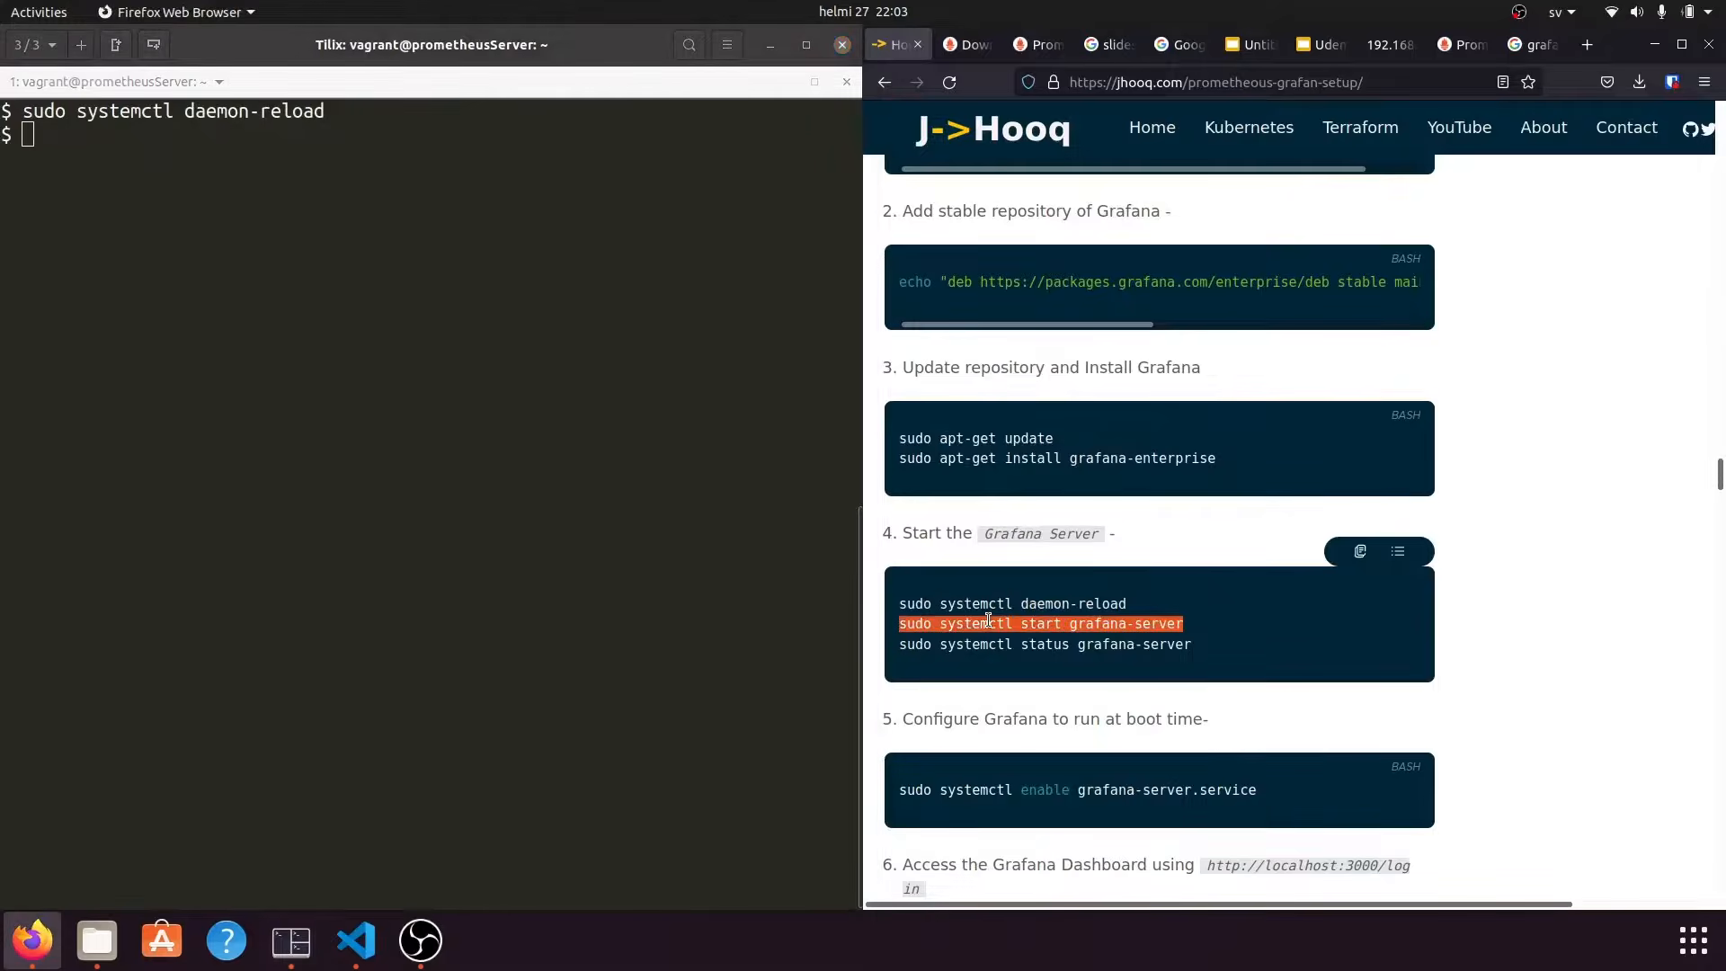
right_click(989, 622)
left_click(1028, 640)
right_click(301, 445)
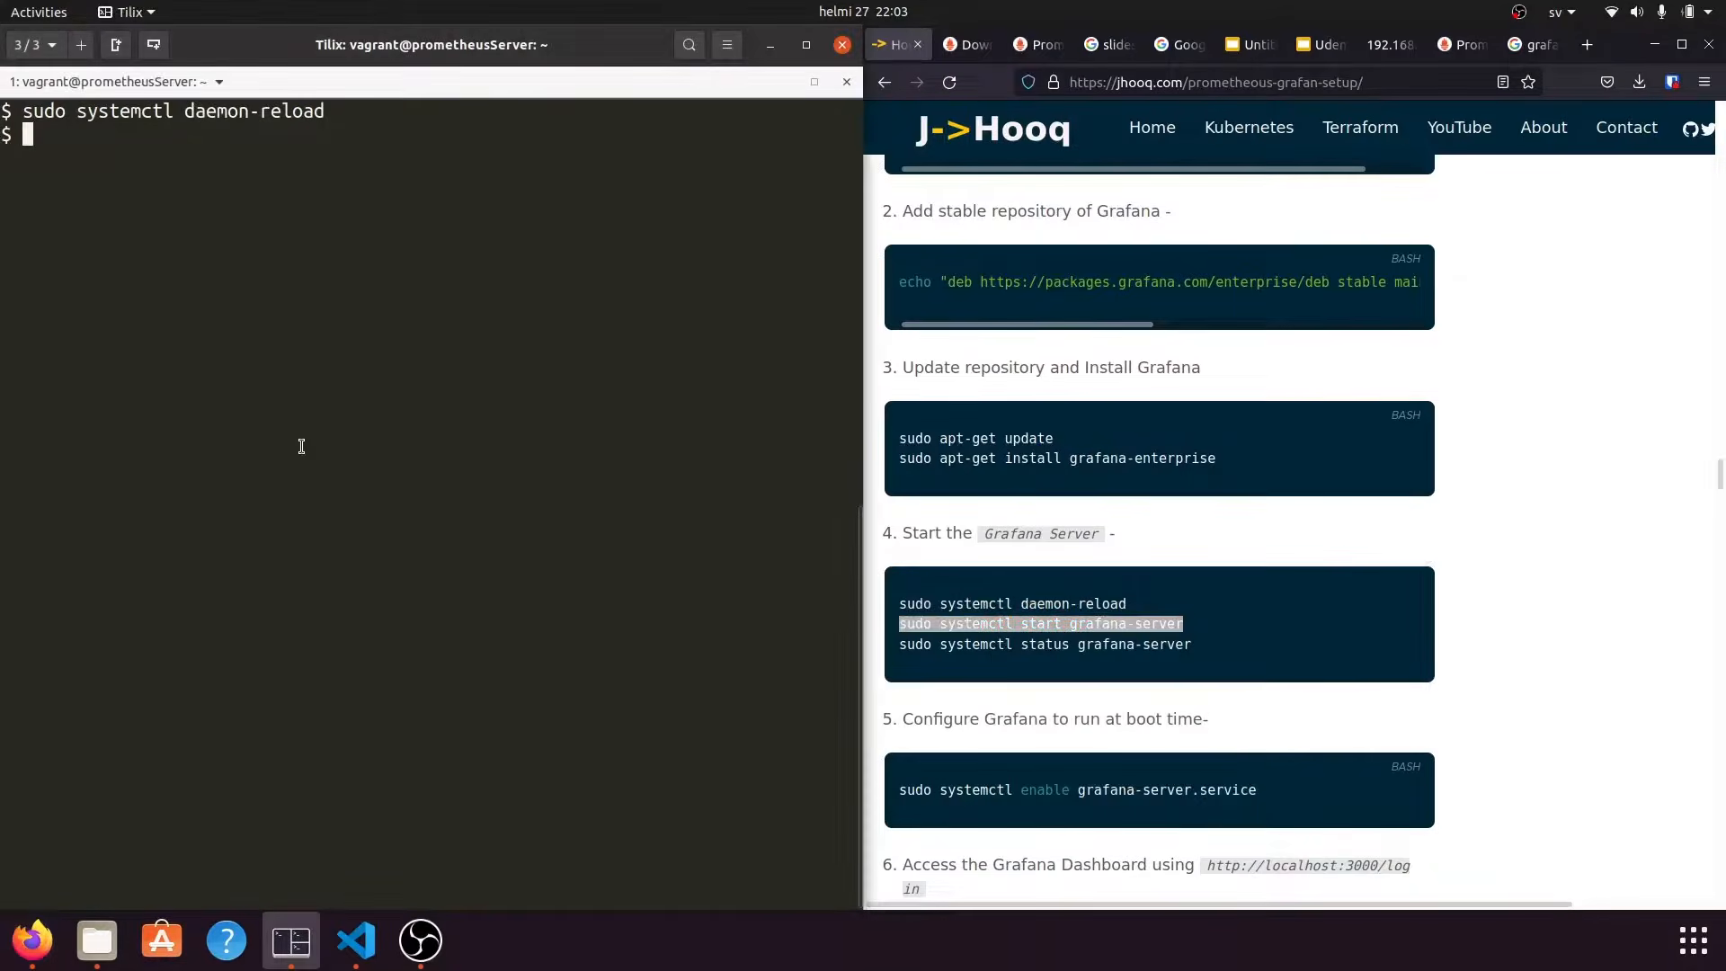
left_click(316, 557)
key("Return")
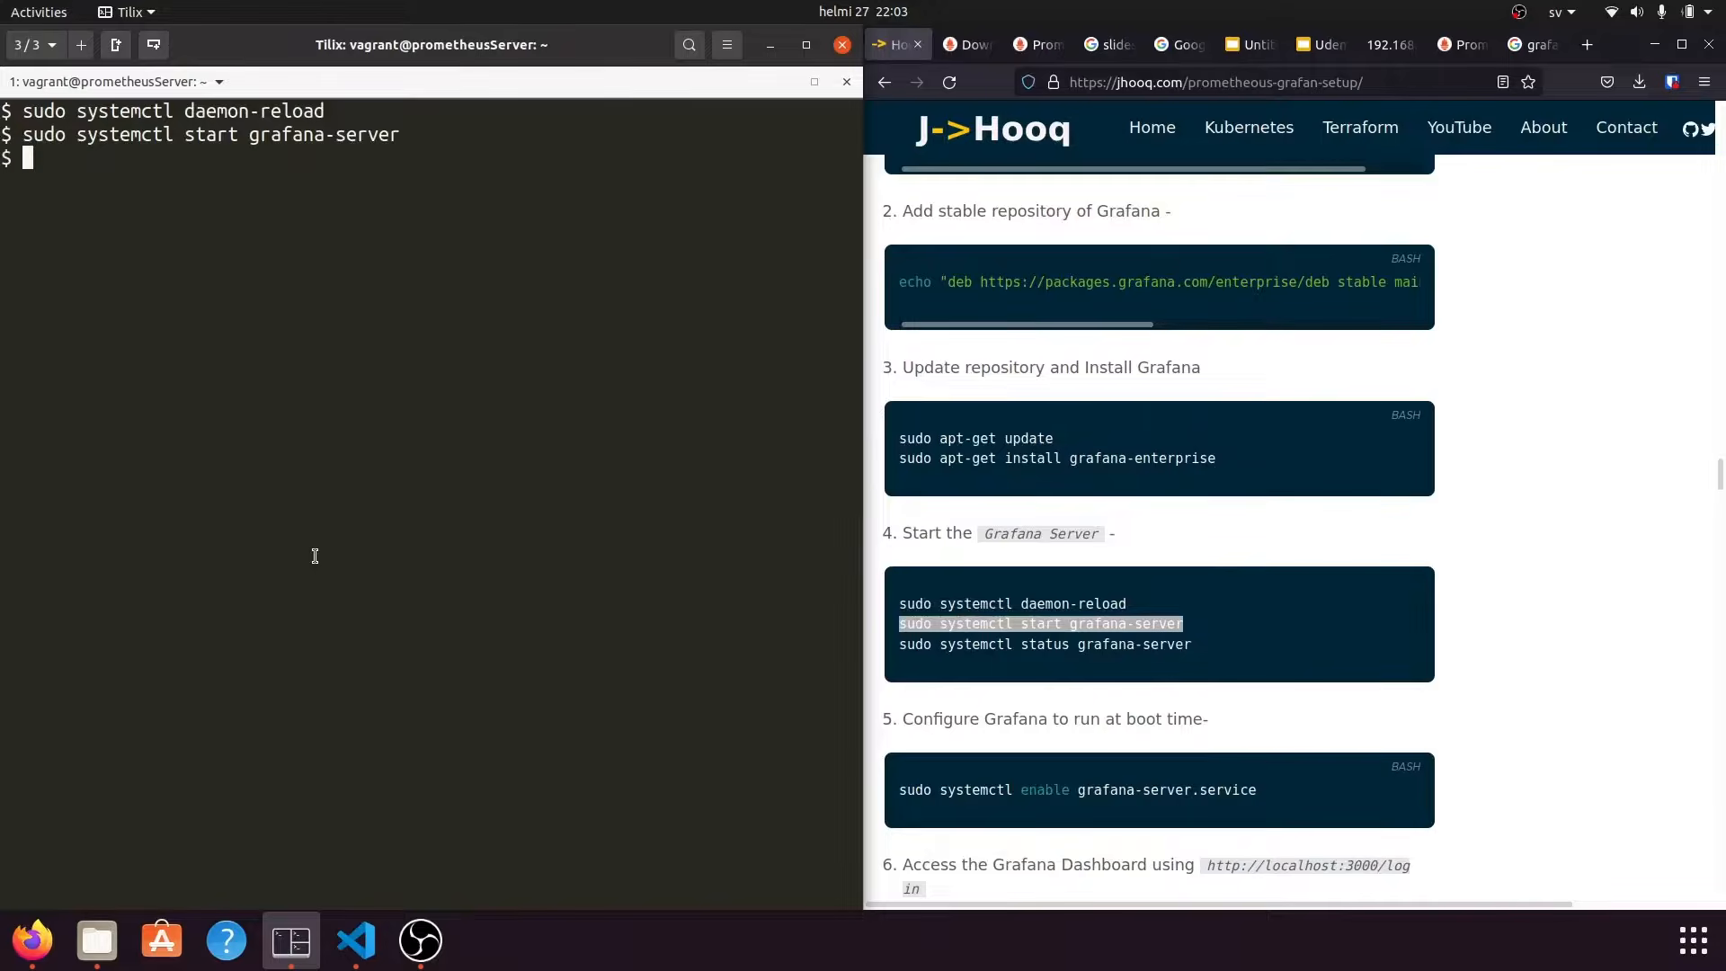
Run sudo systemctl status grafana-server, confirm active (running), then quit the pager with q.
triple_click(1028, 640)
right_click(1027, 642)
left_click(1052, 659)
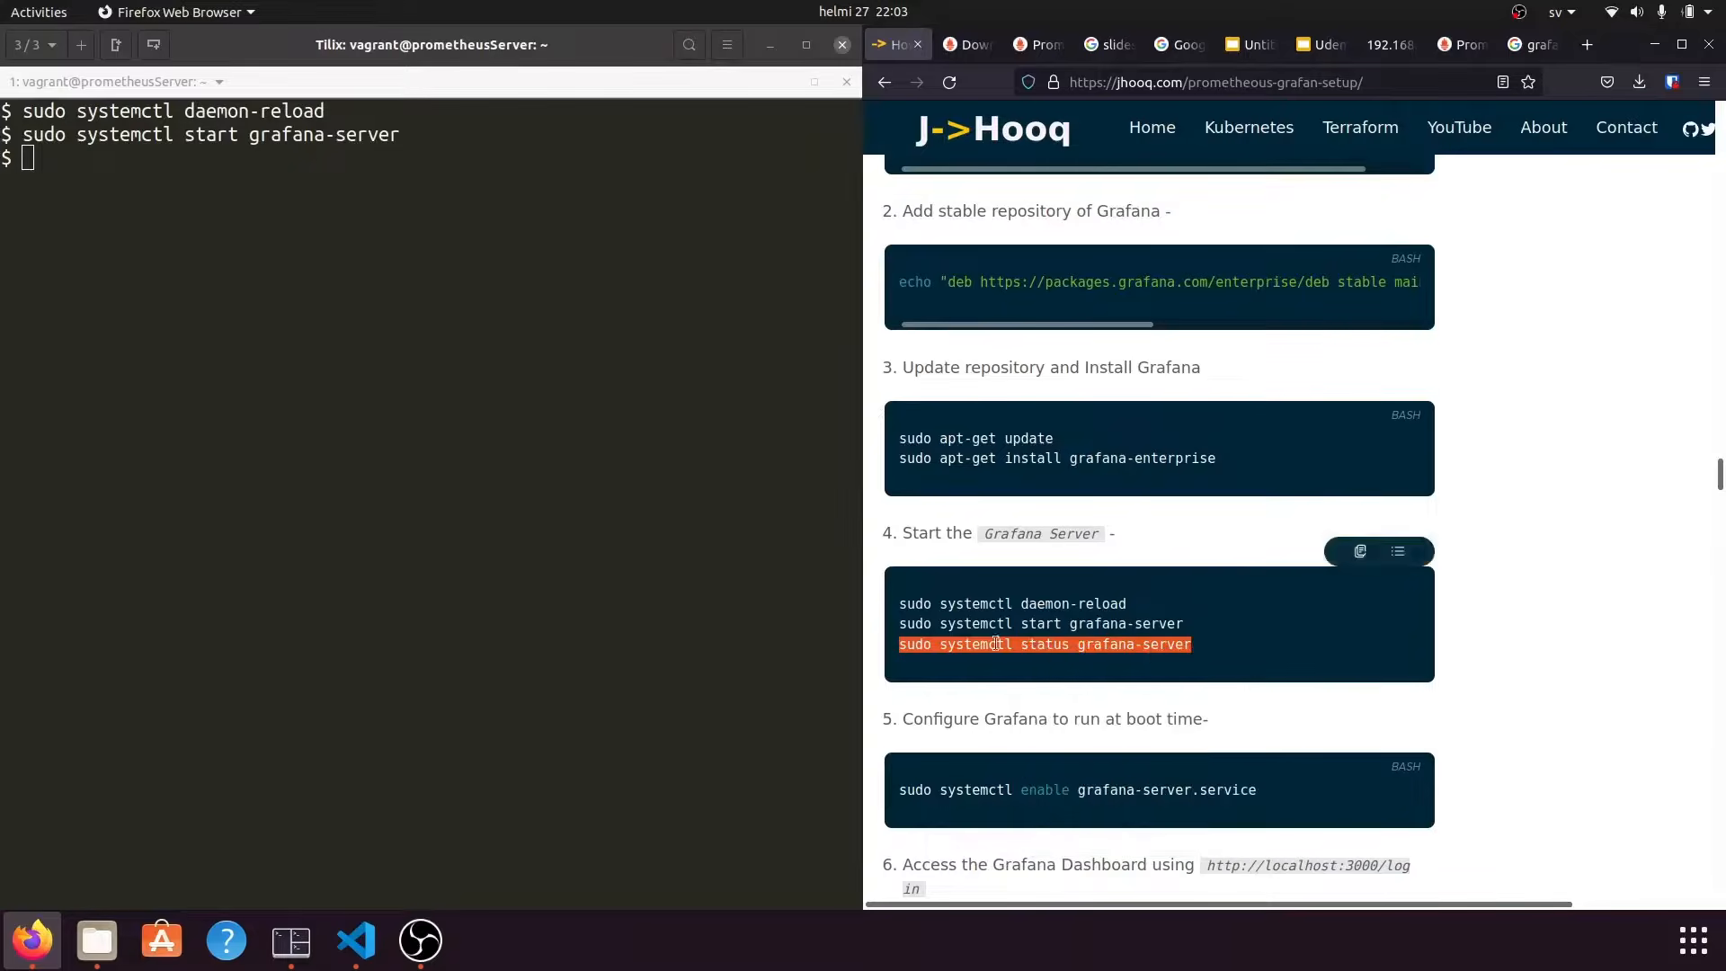
left_click(354, 440)
right_click(351, 435)
left_click(332, 519)
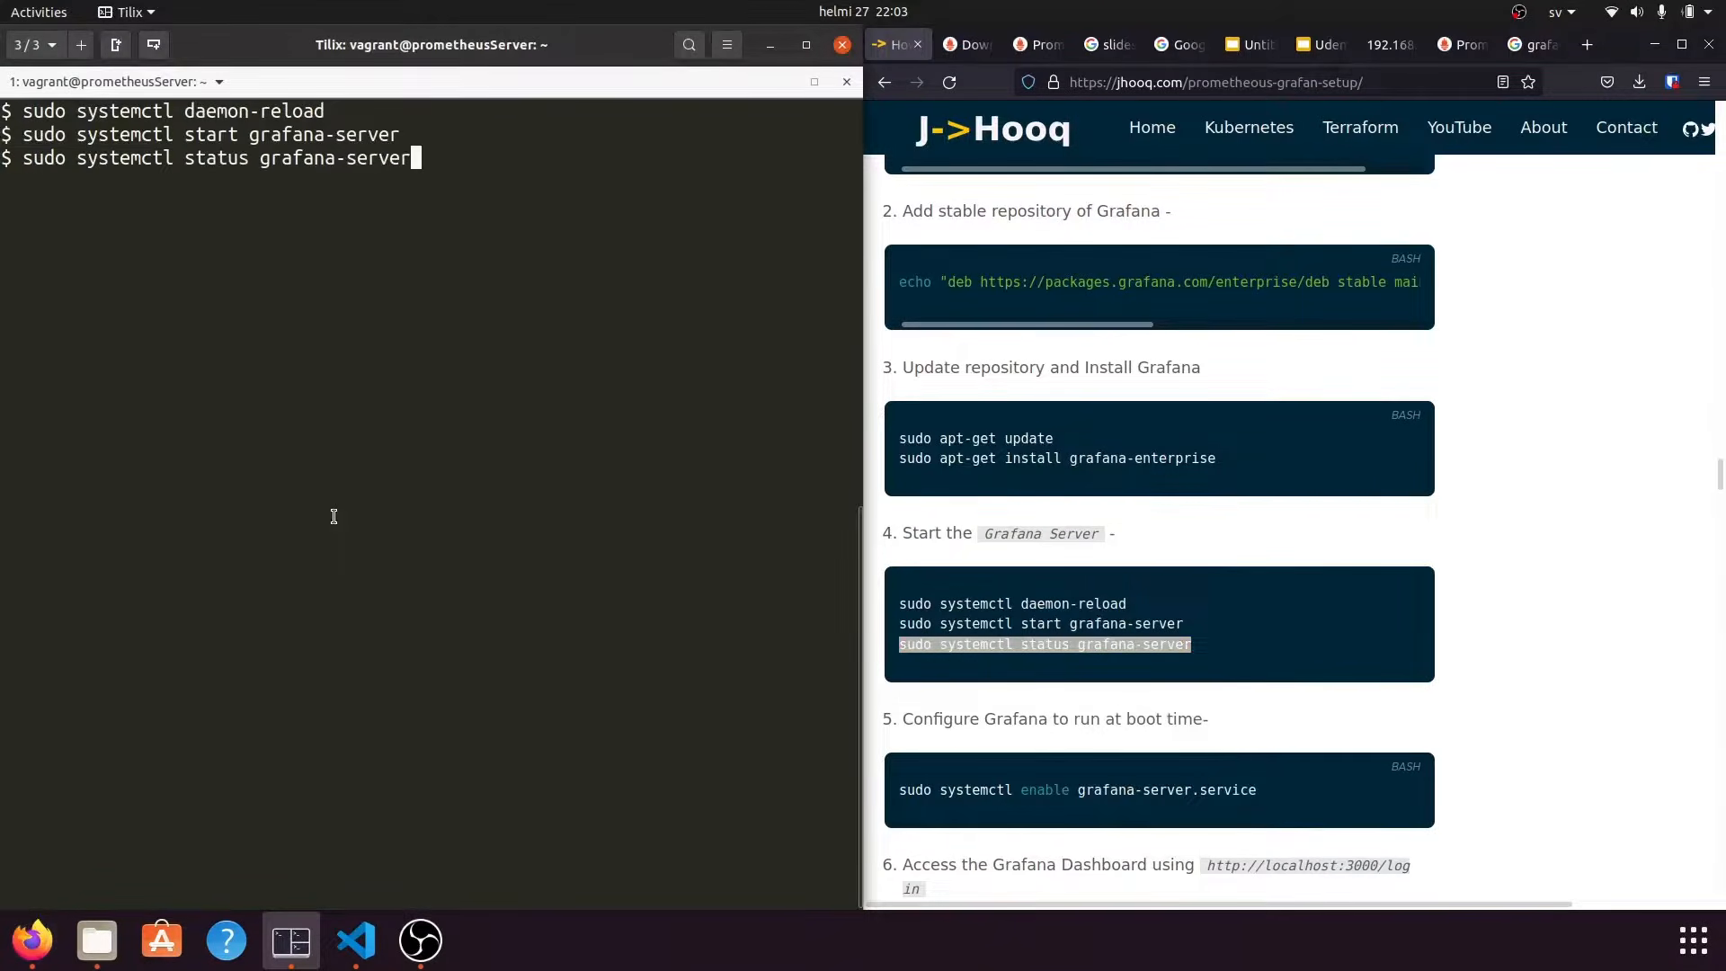
key("Return")
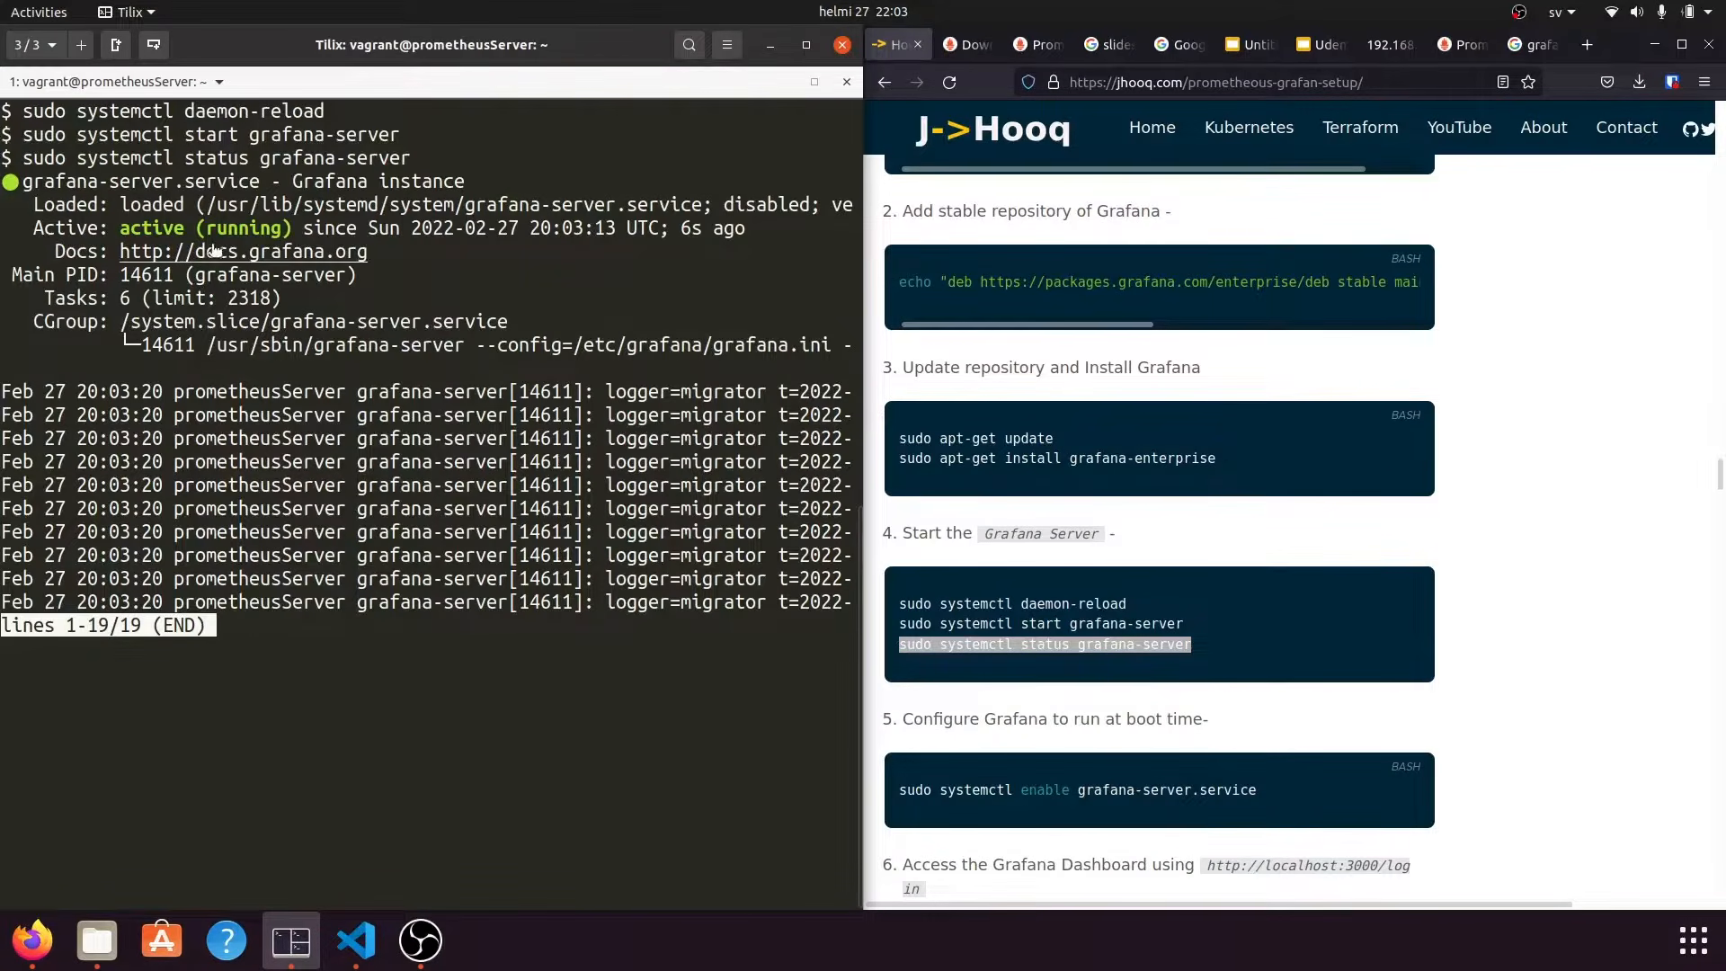
left_click_drag(306, 228, 23, 191)
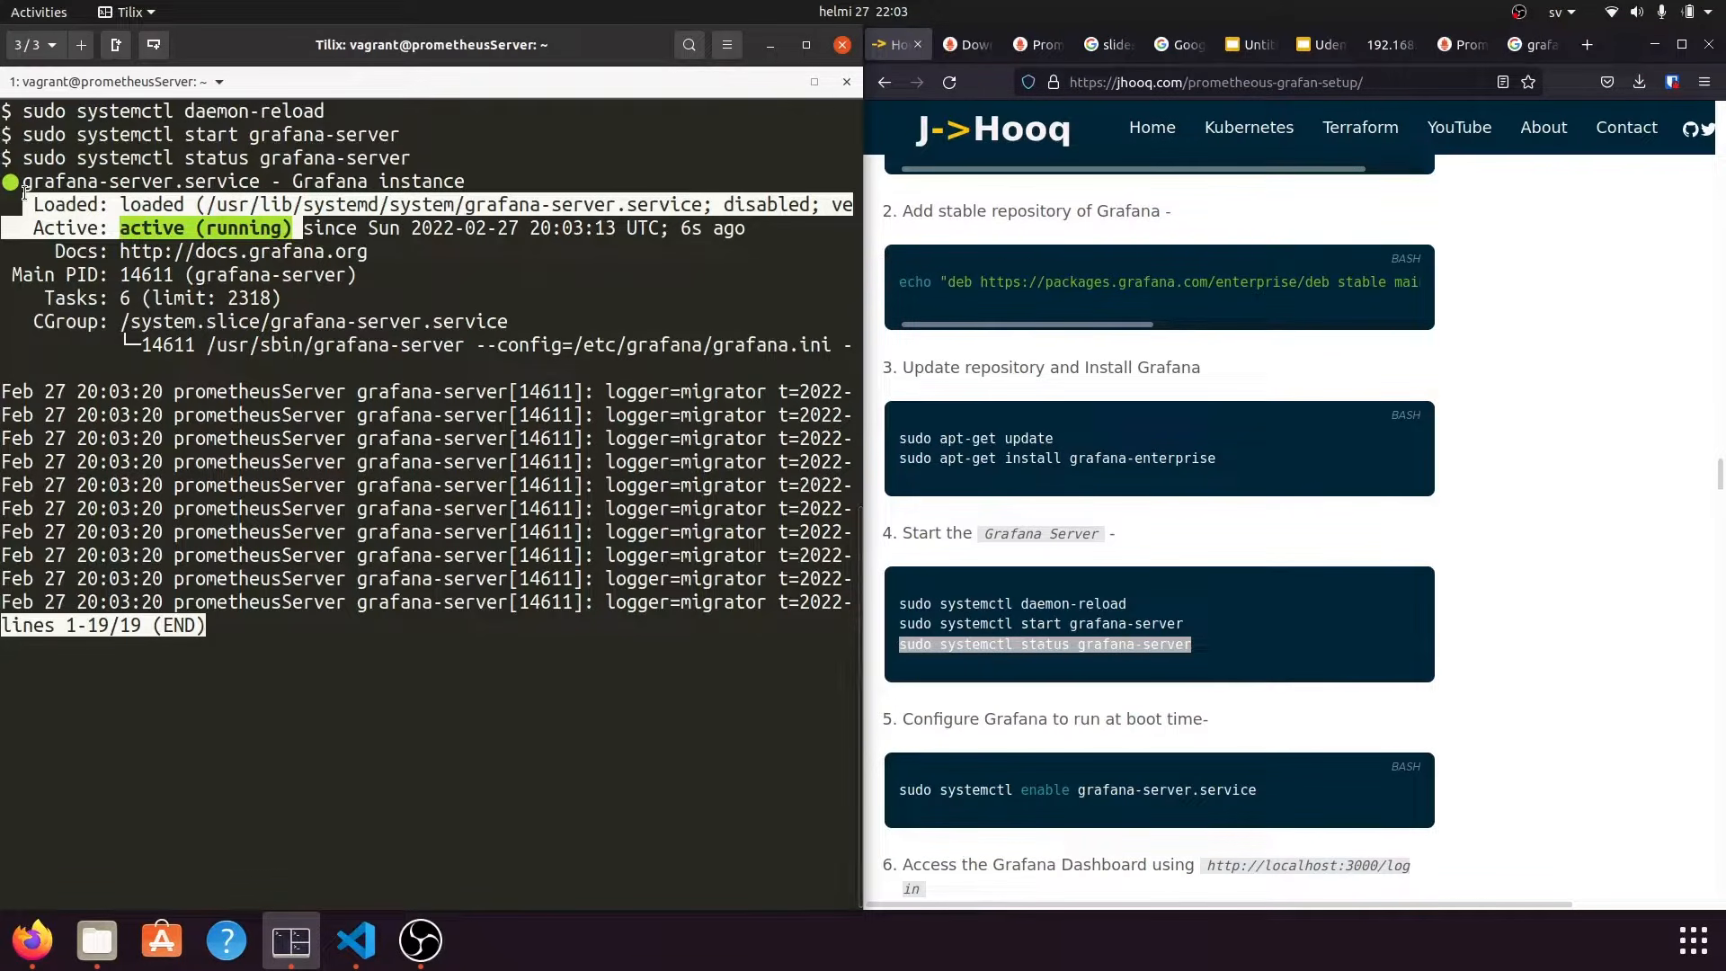
left_click(23, 190)
key("q")
scroll(1489, 646, "down", 3)
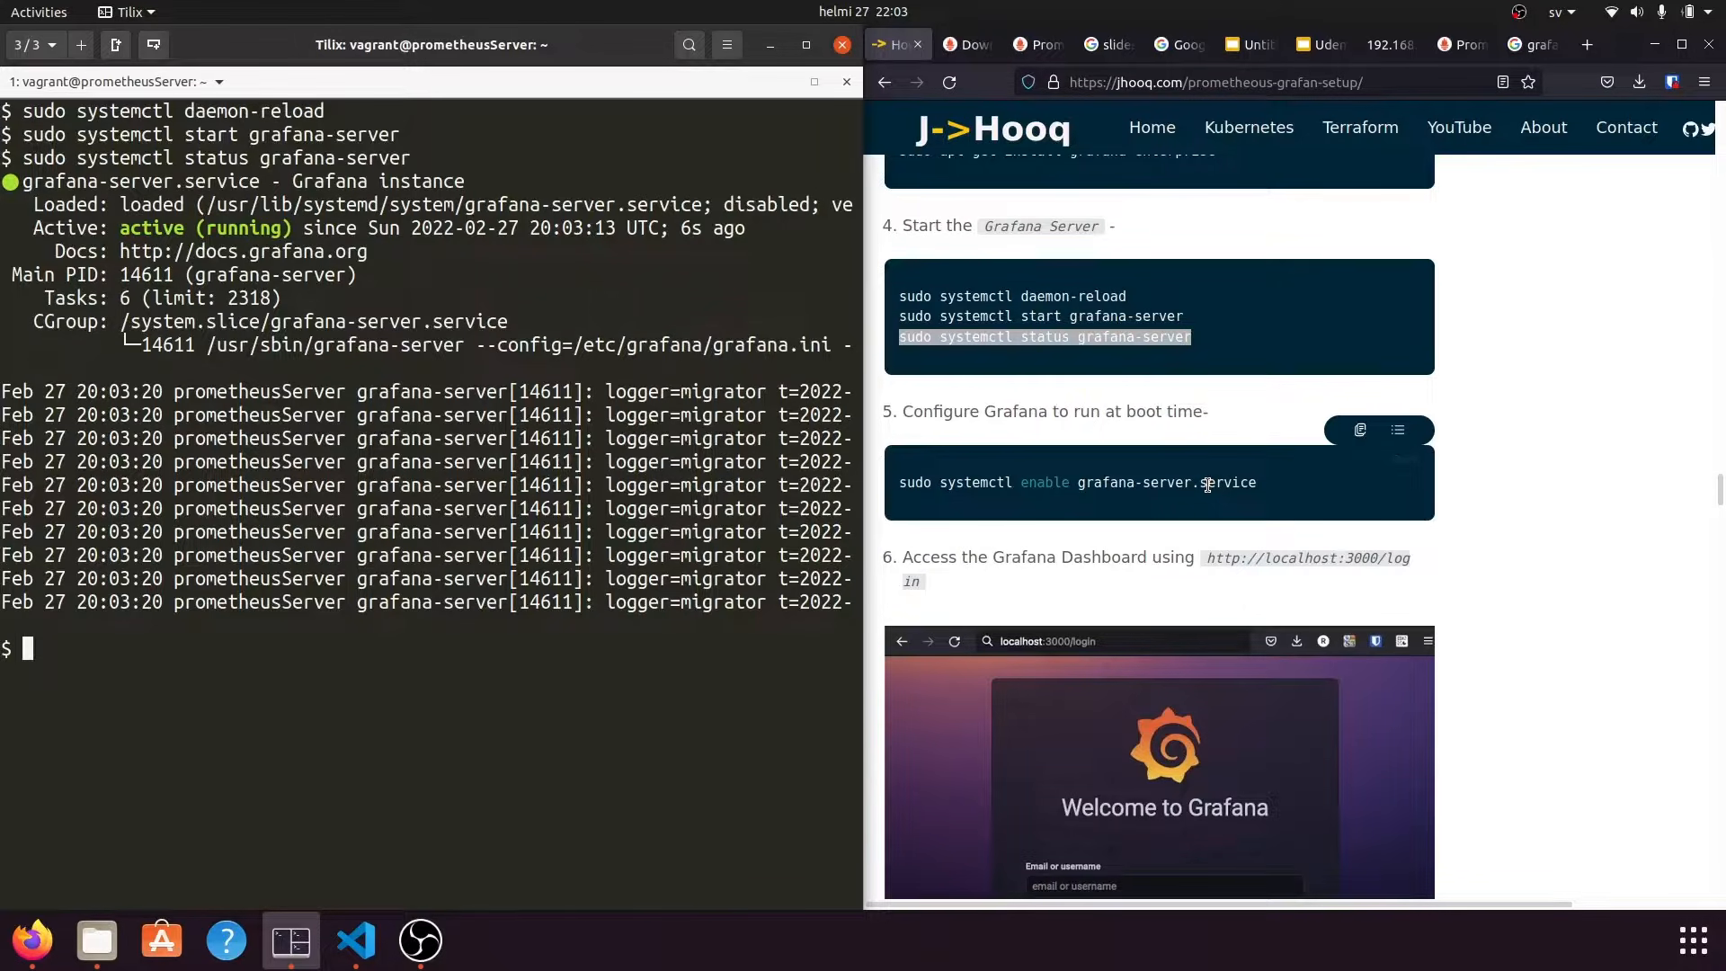
Enable grafana-server.service at boot with sudo systemctl enable, then clear the terminal.
triple_click(1138, 482)
right_click(1136, 488)
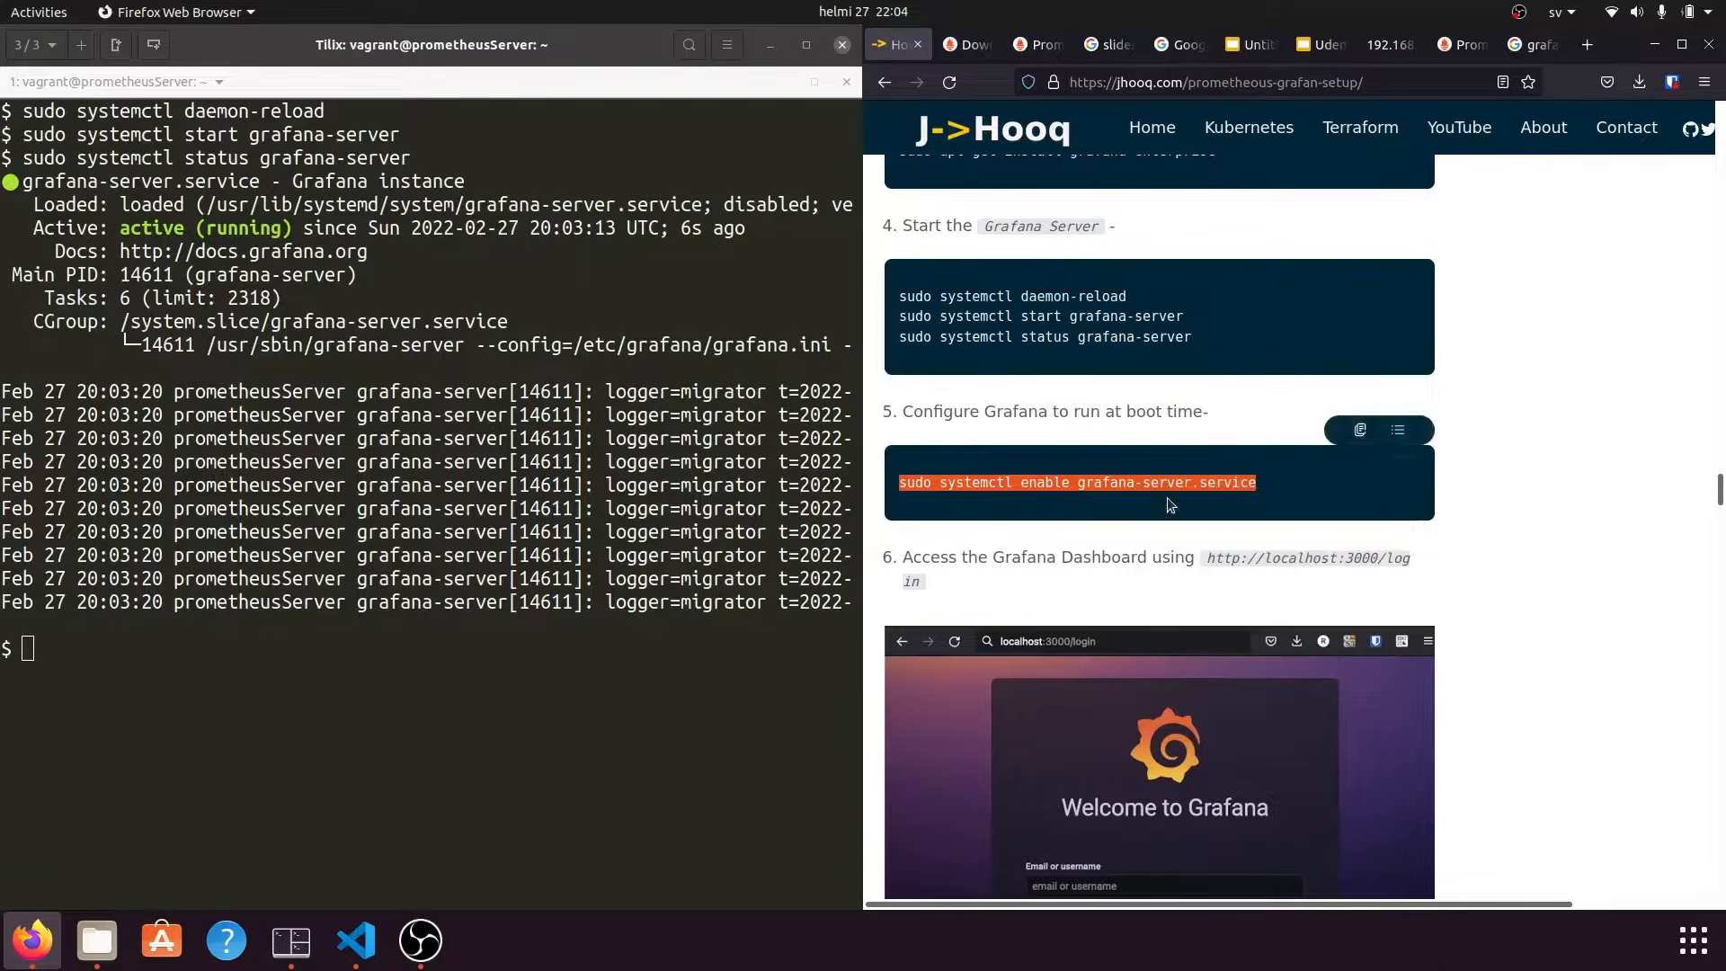
left_click(1174, 500)
left_click(324, 730)
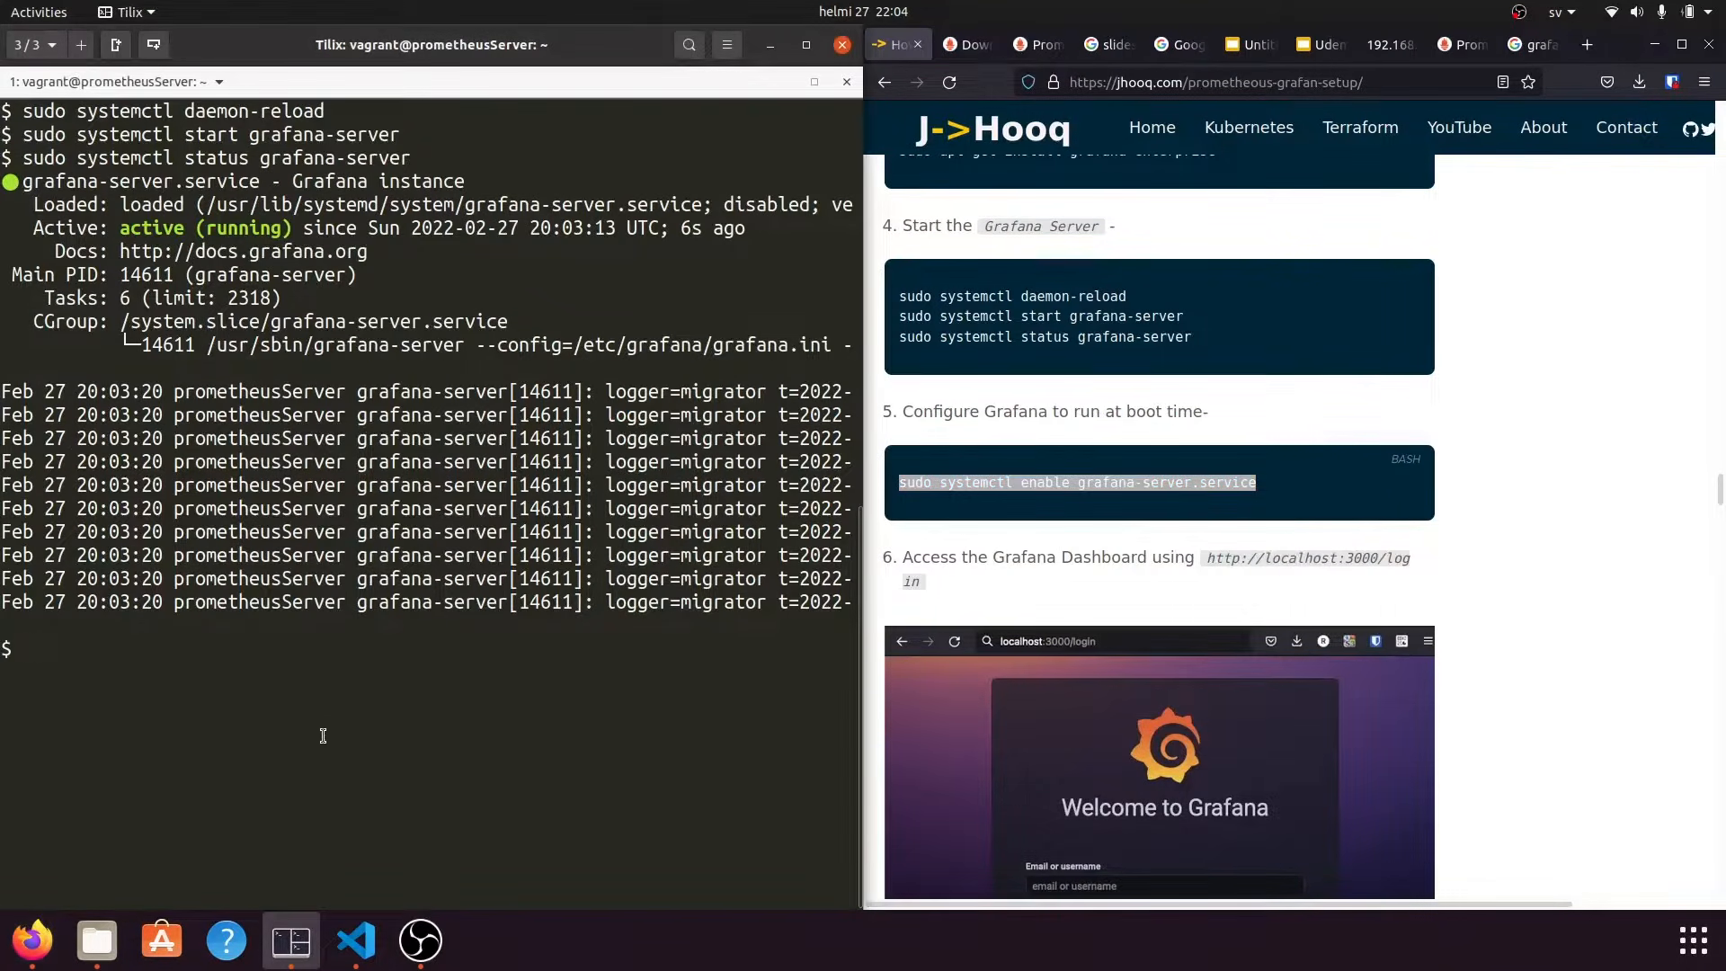
right_click(329, 691)
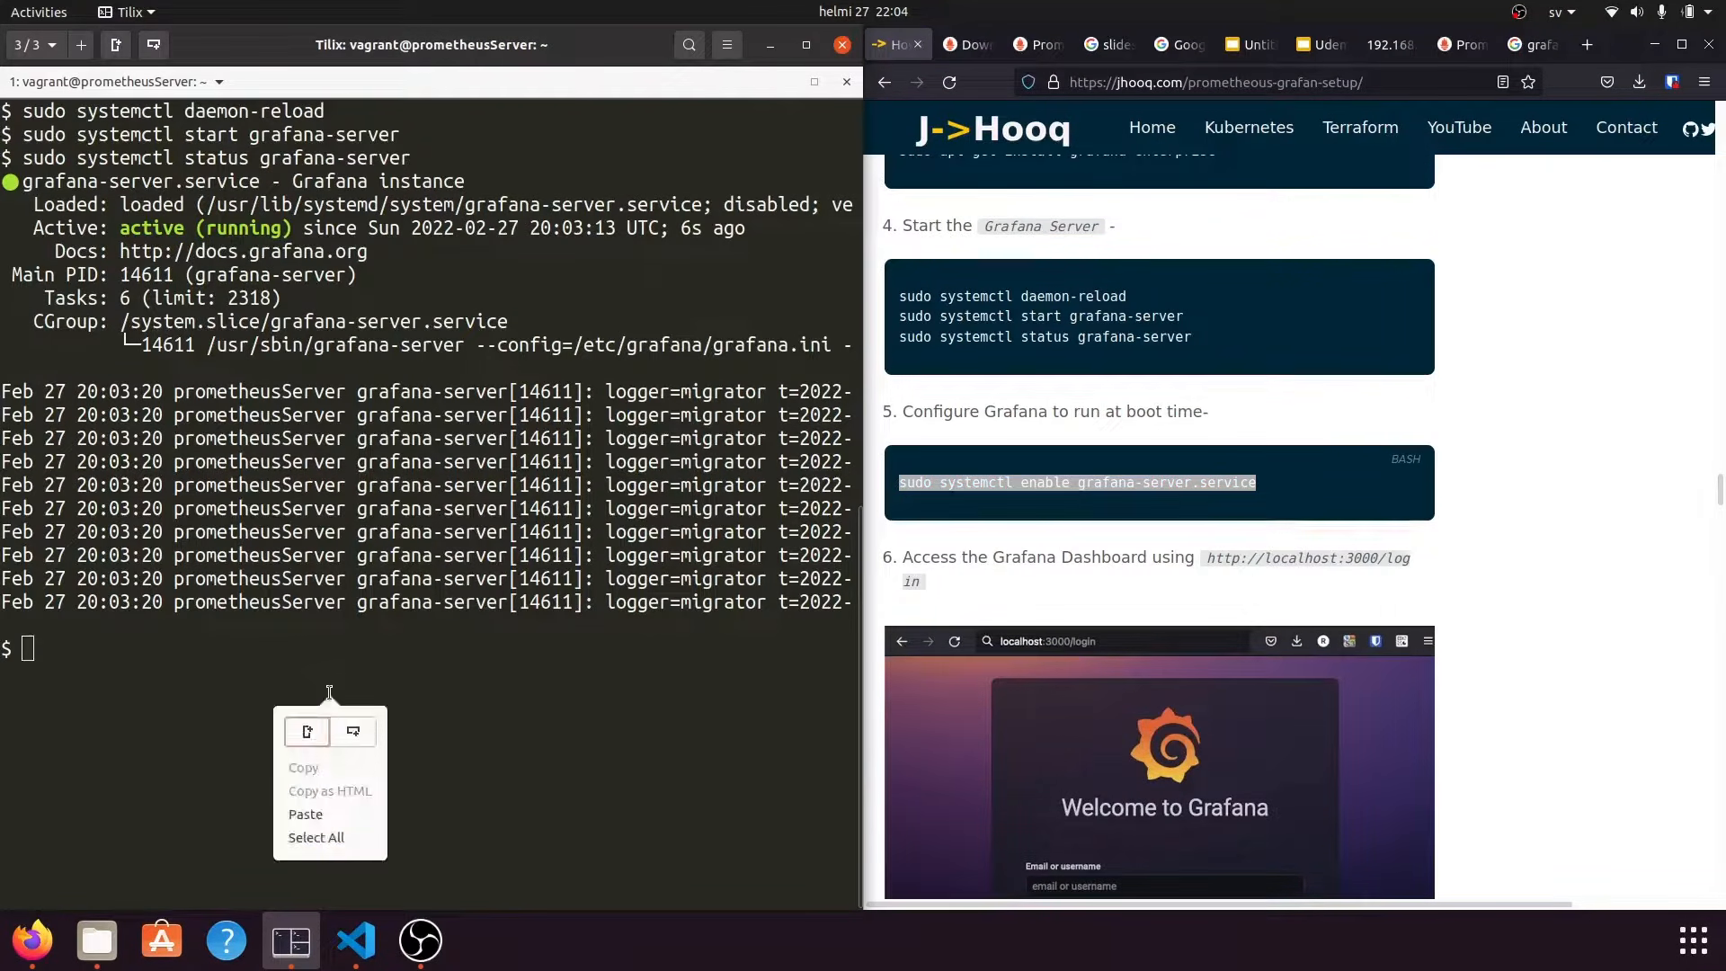
left_click(332, 813)
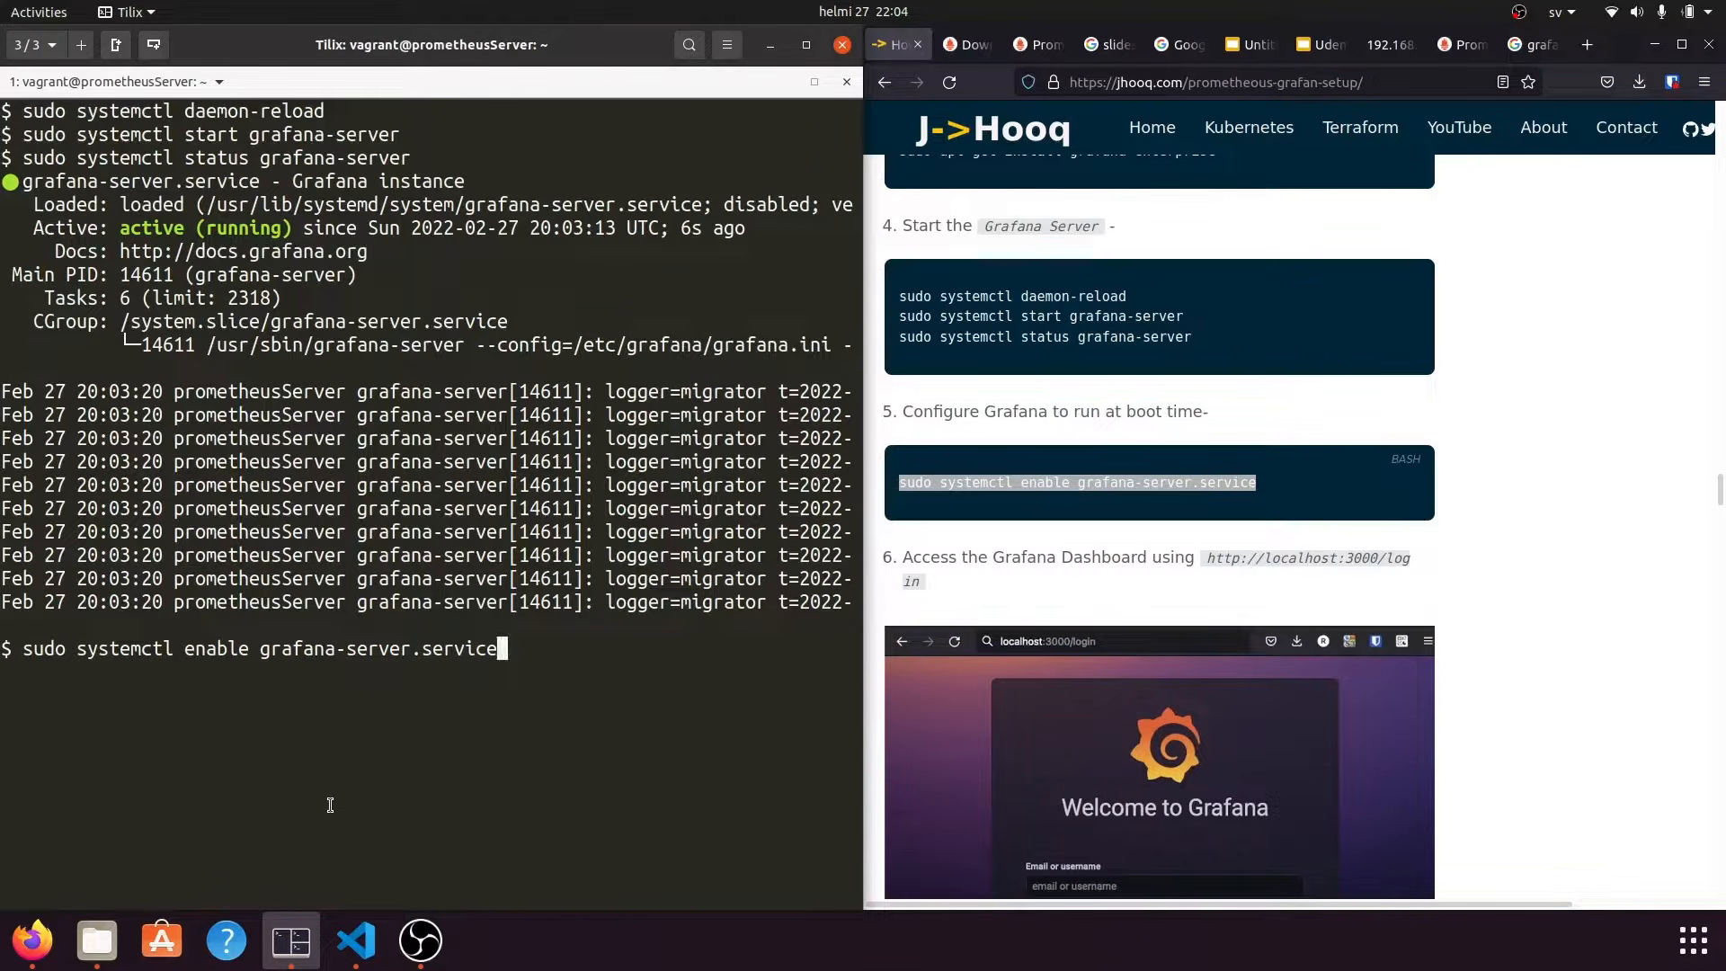
key("Return")
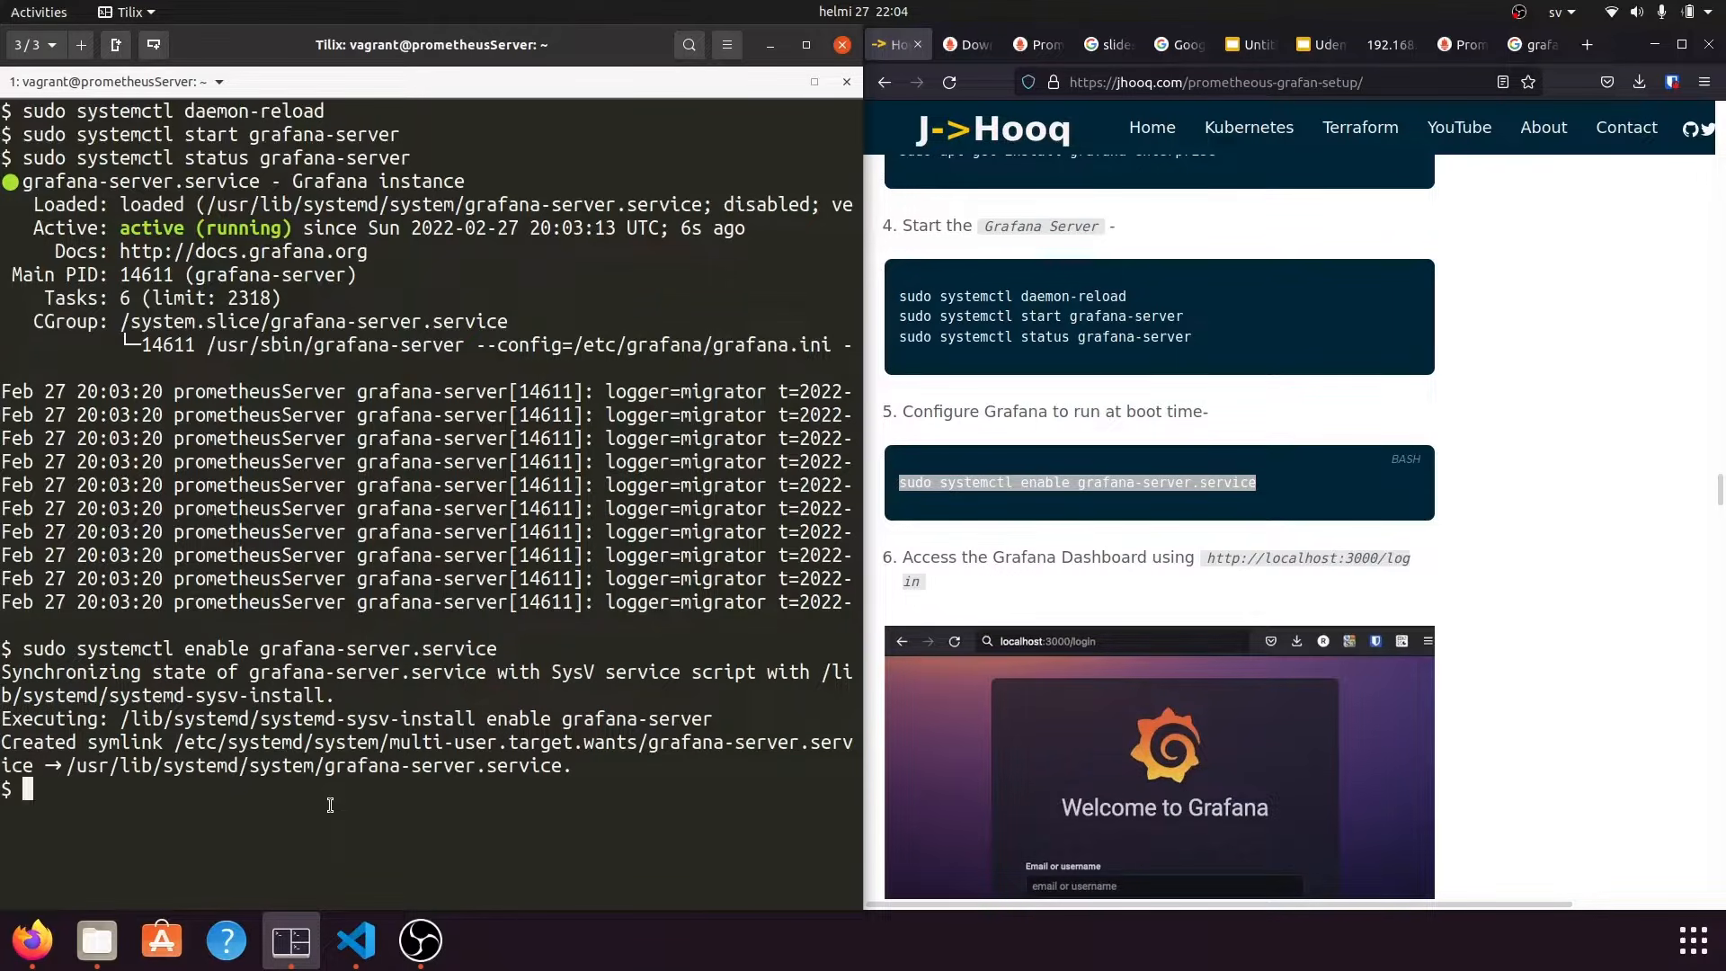
type("clear")
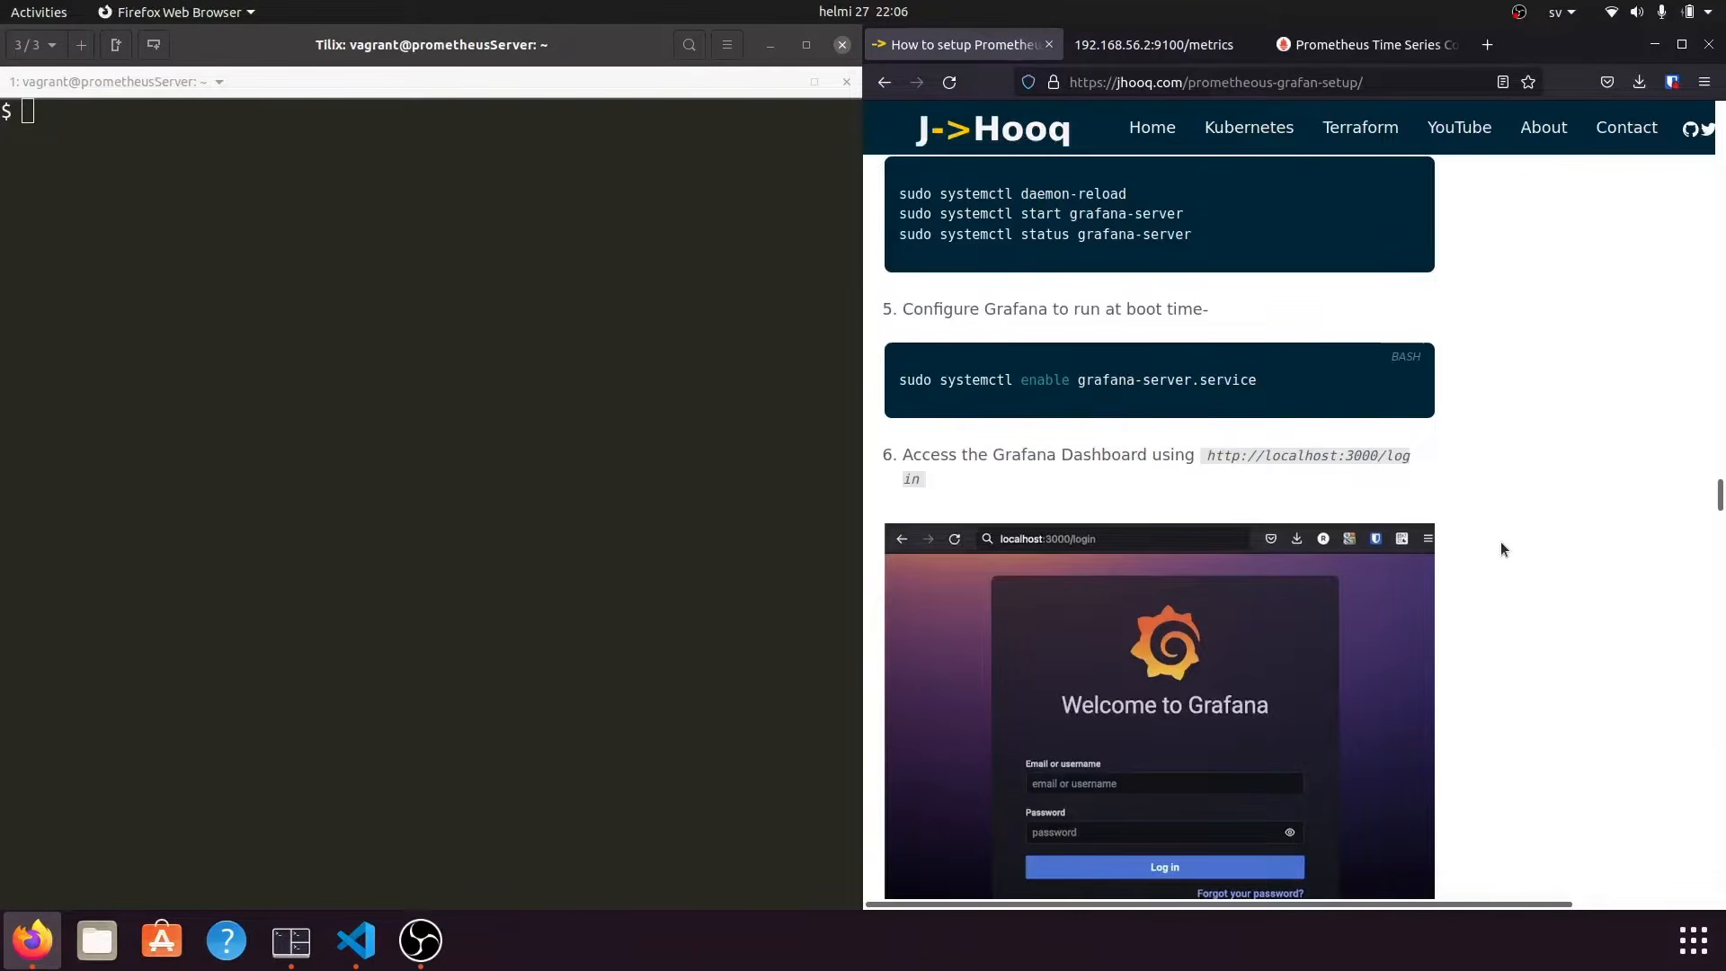
scroll(1502, 543, "down", 3)
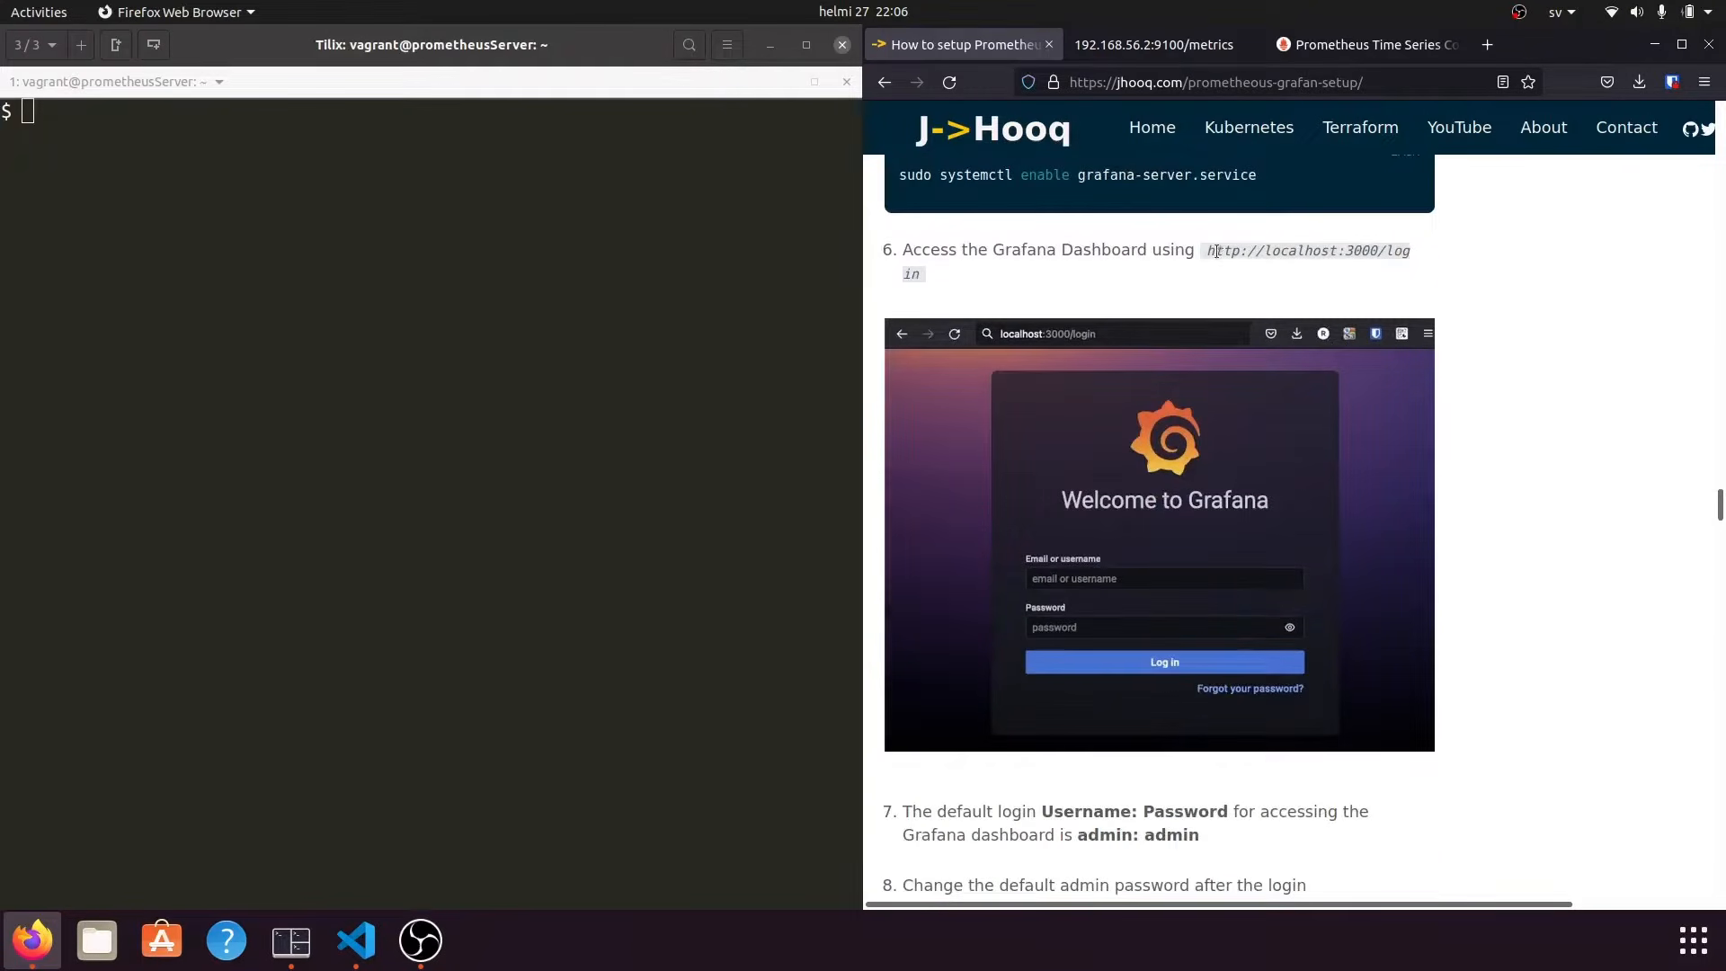
left_click_drag(1206, 254, 1375, 255)
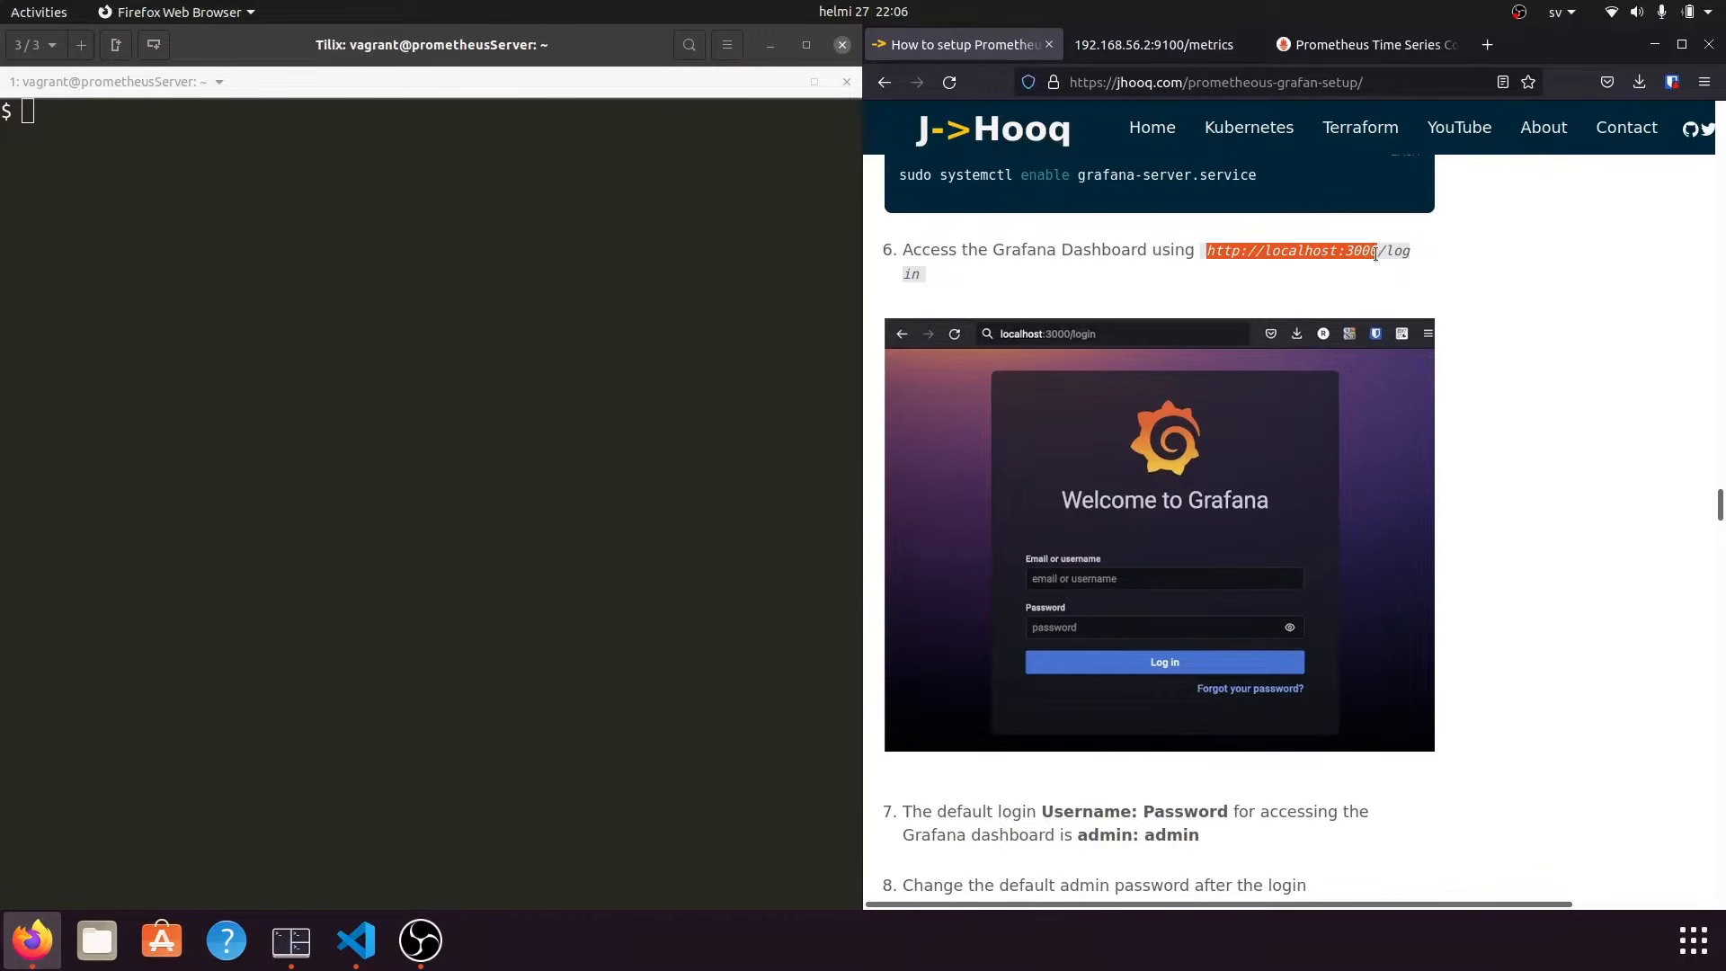
left_click(1496, 282)
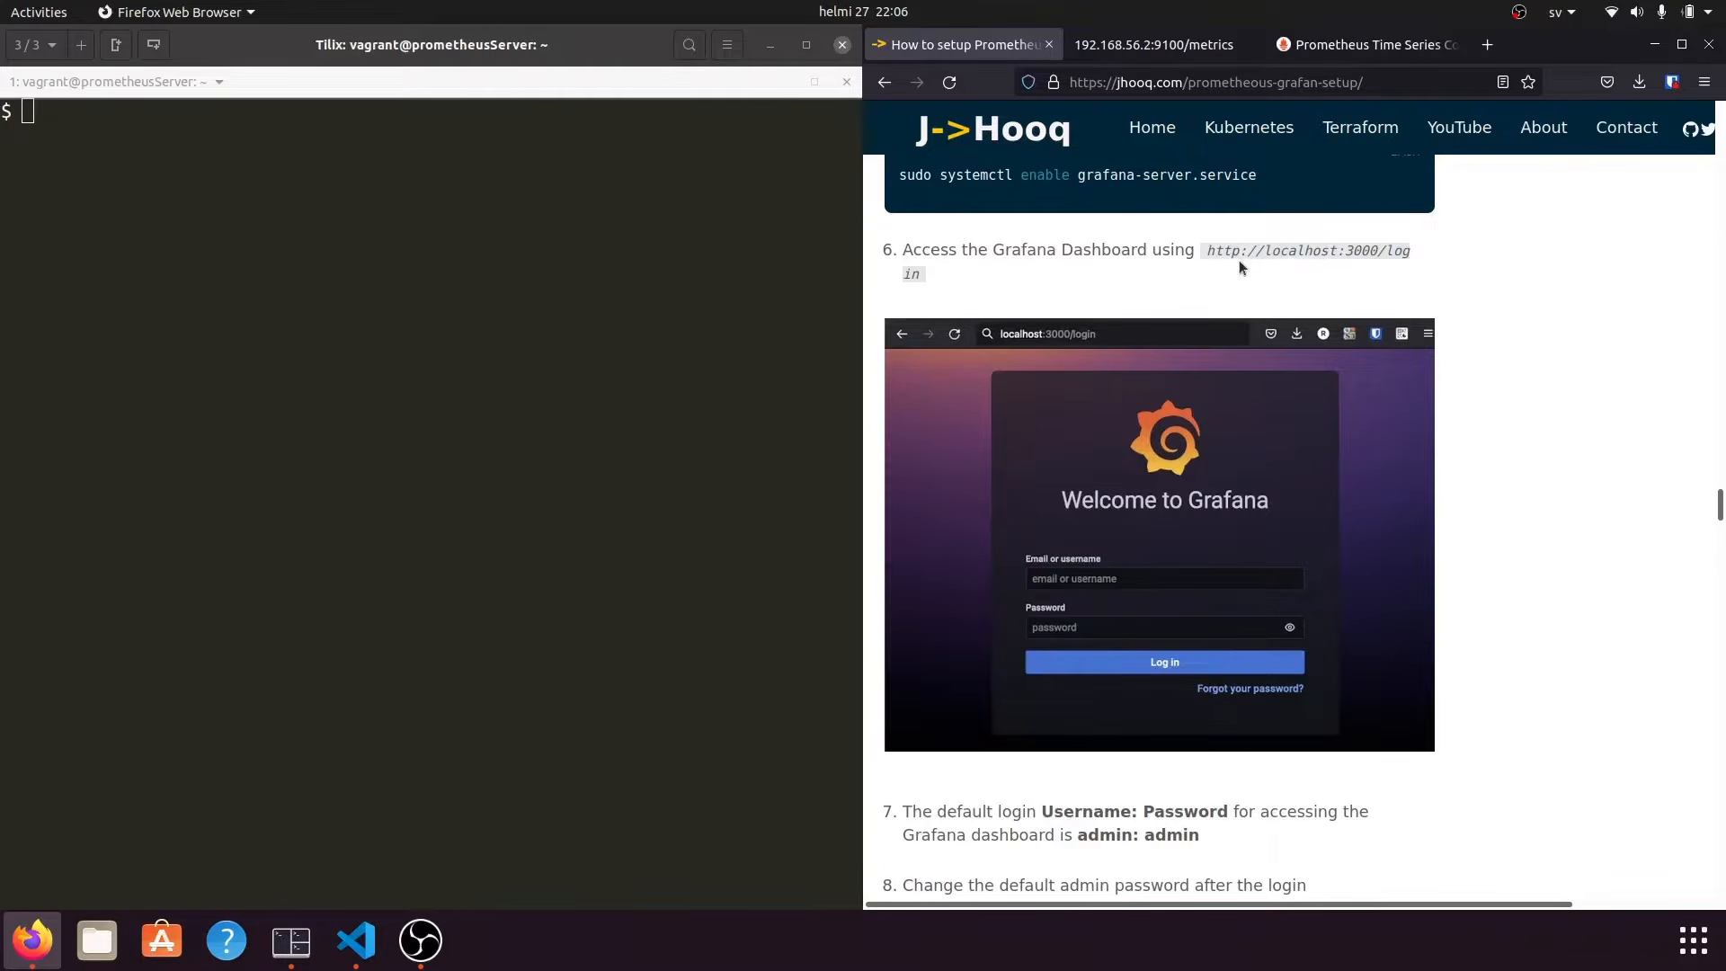
left_click_drag(1207, 251, 1378, 246)
left_click(1488, 45)
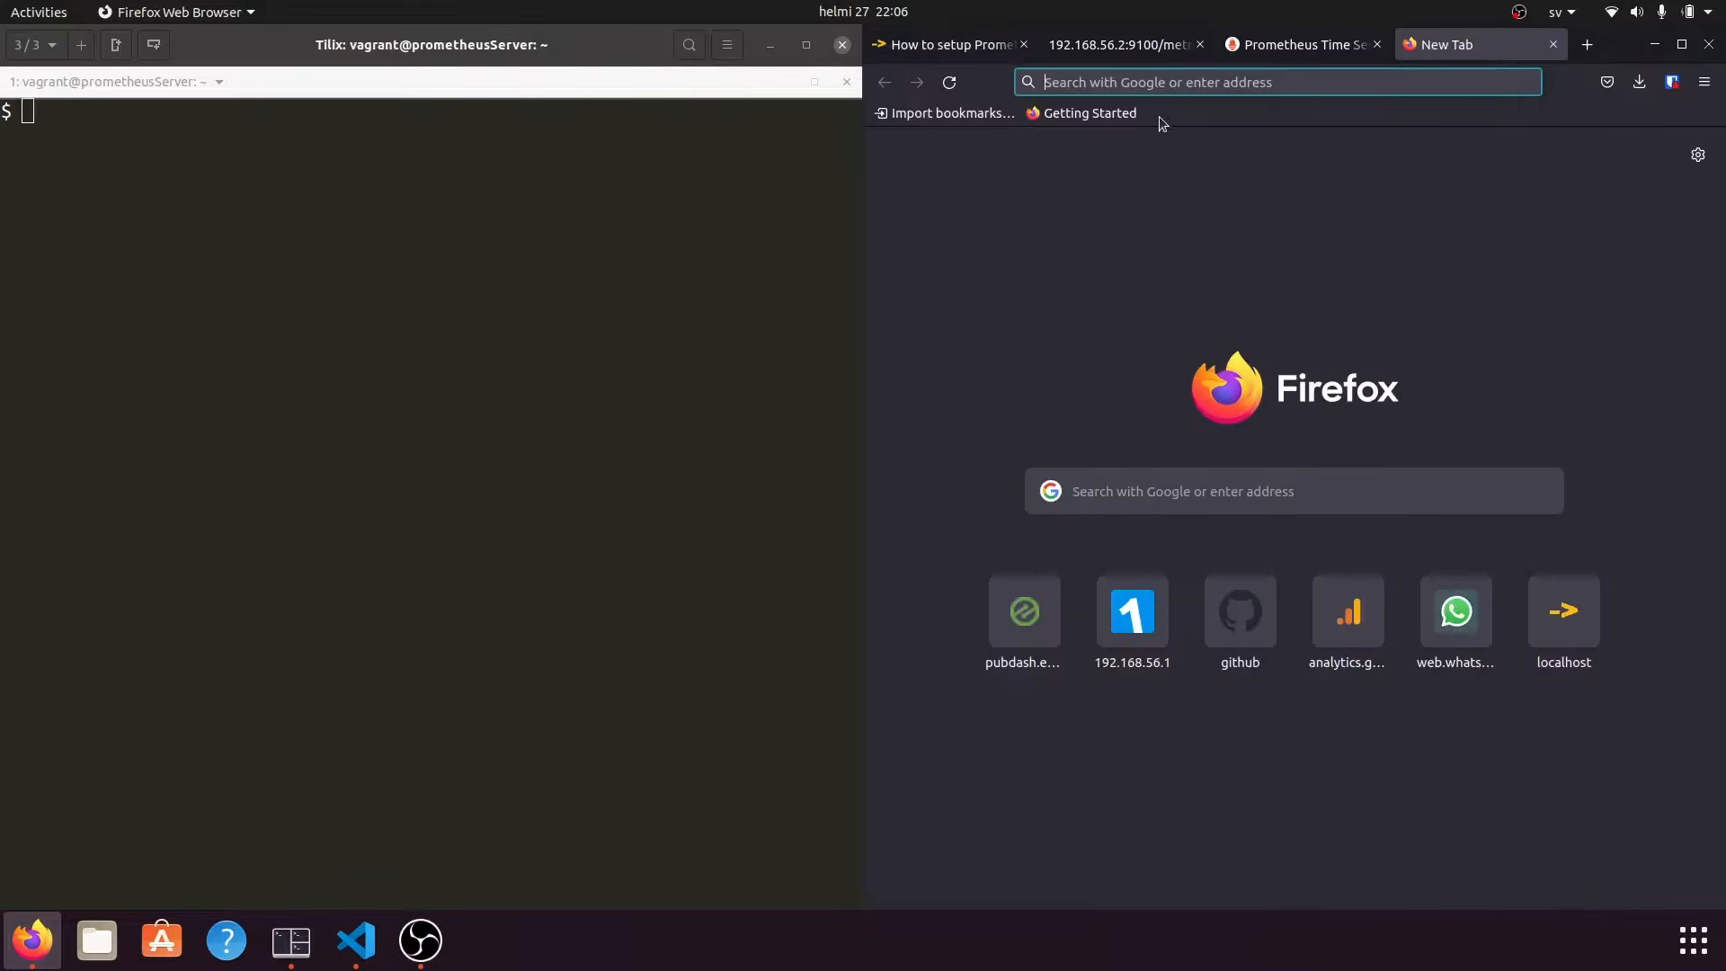
key("ctrl+v")
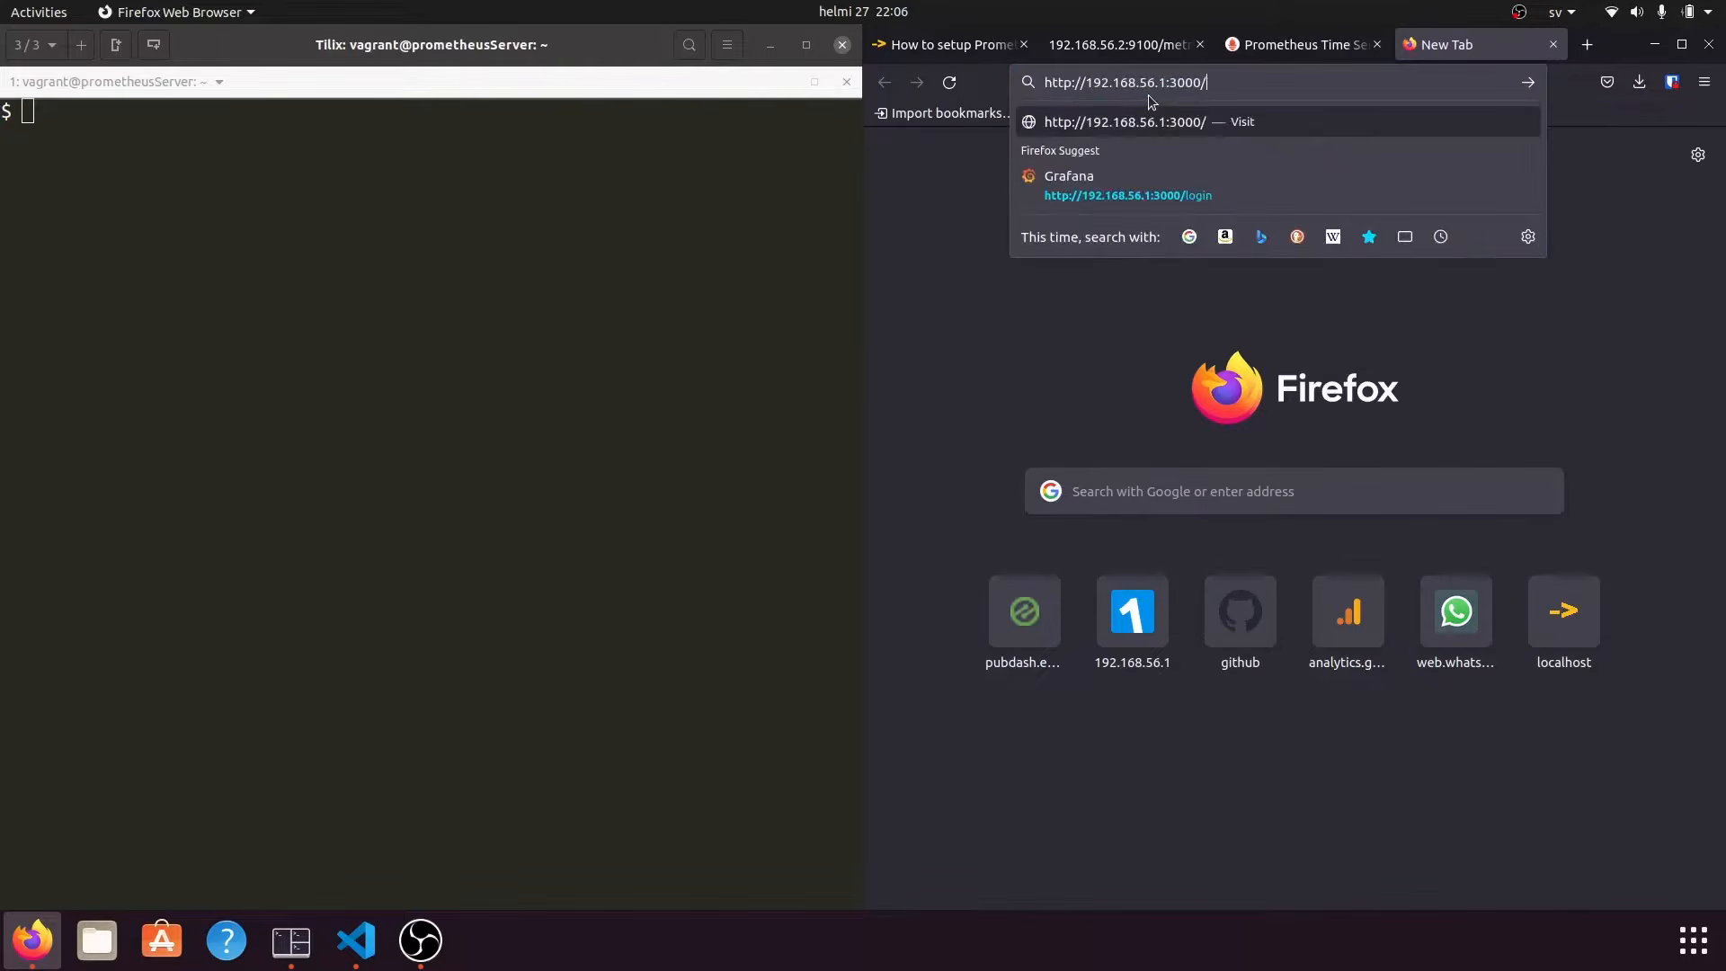
left_click_drag(1169, 82, 1082, 81)
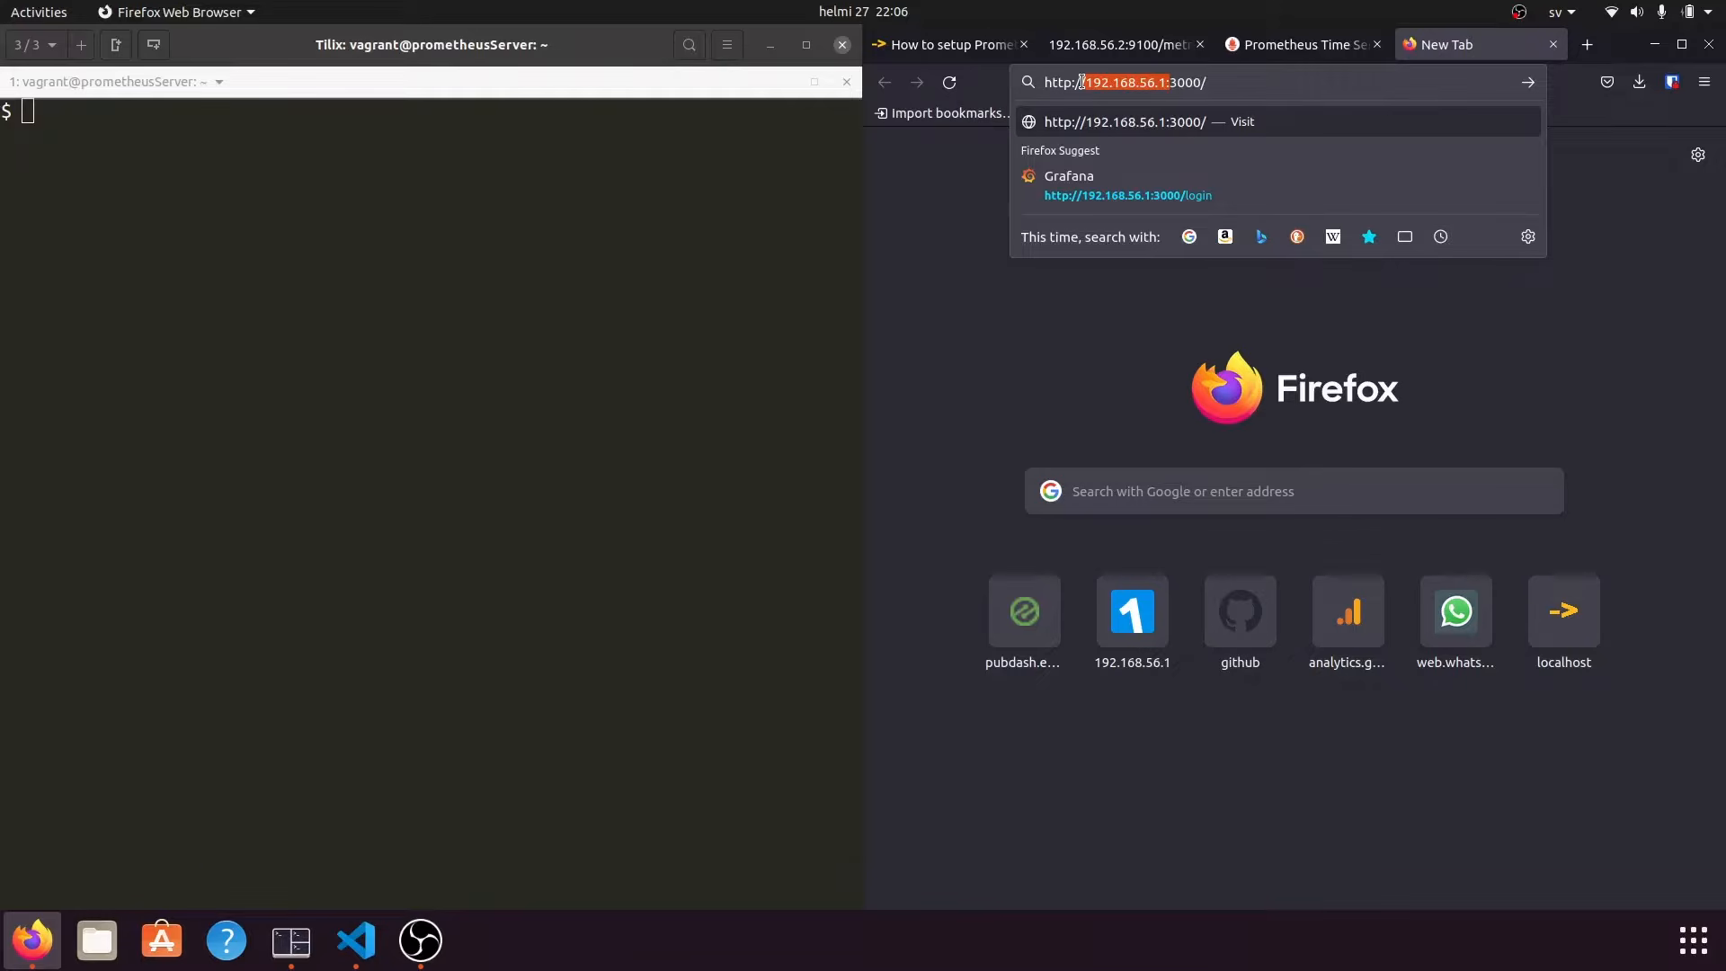
left_click(1322, 71)
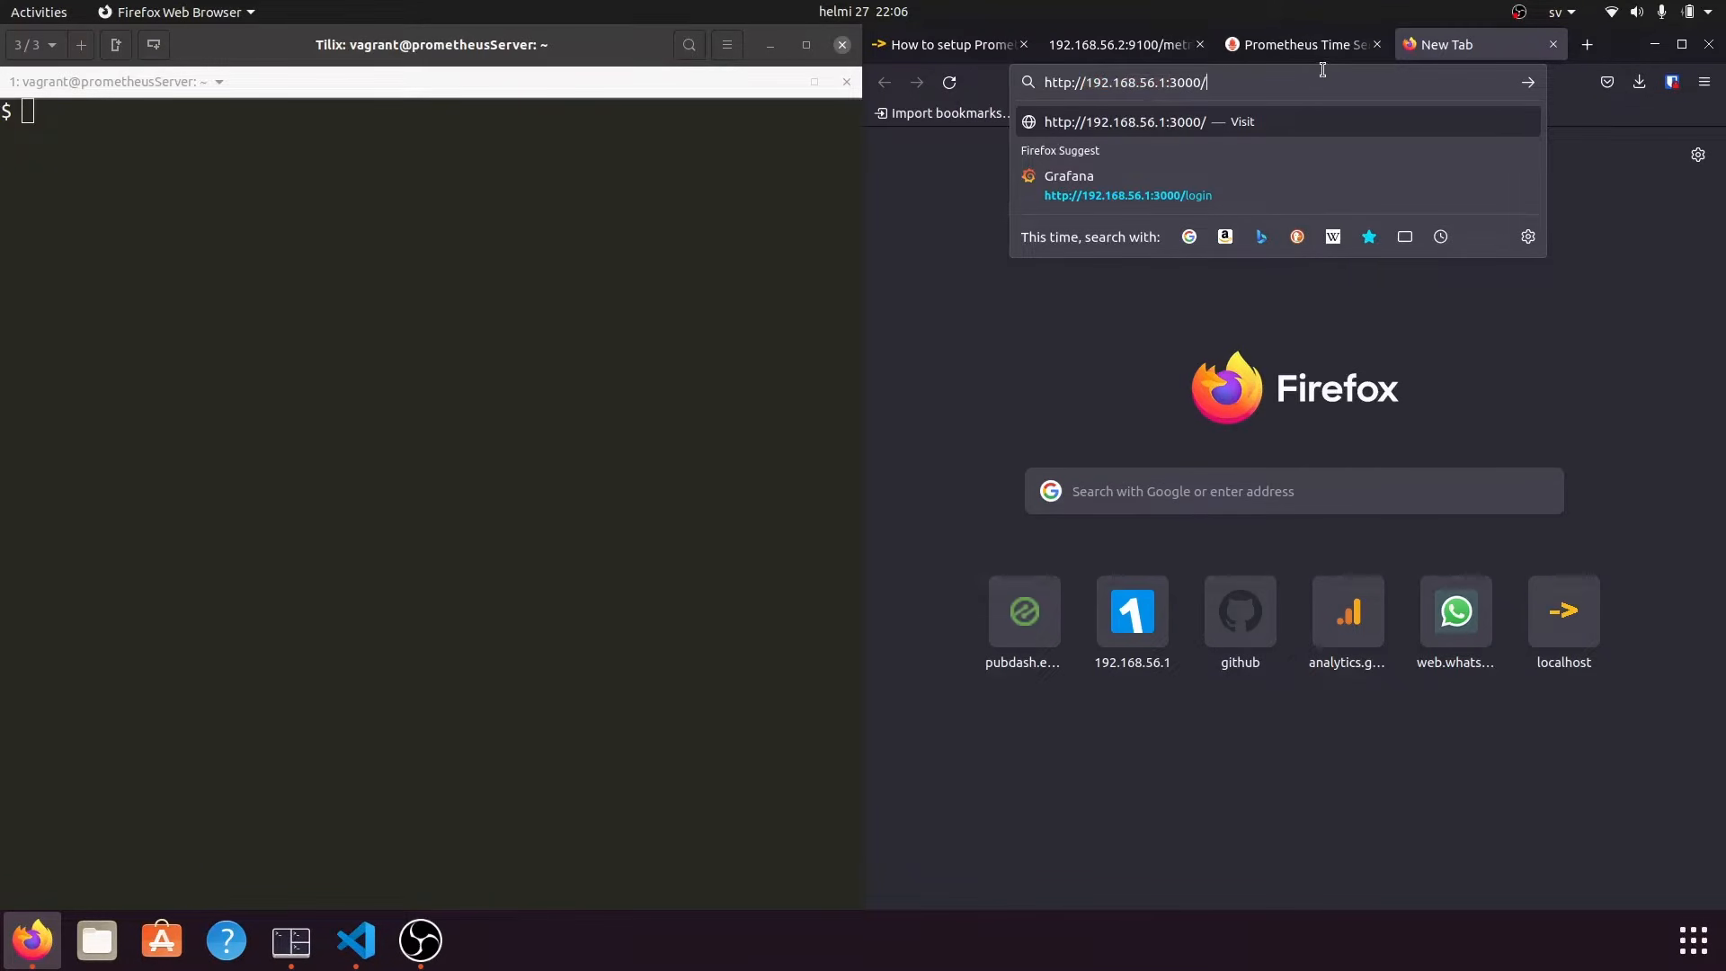
double_click(1192, 82)
left_click(1221, 81)
key("Return")
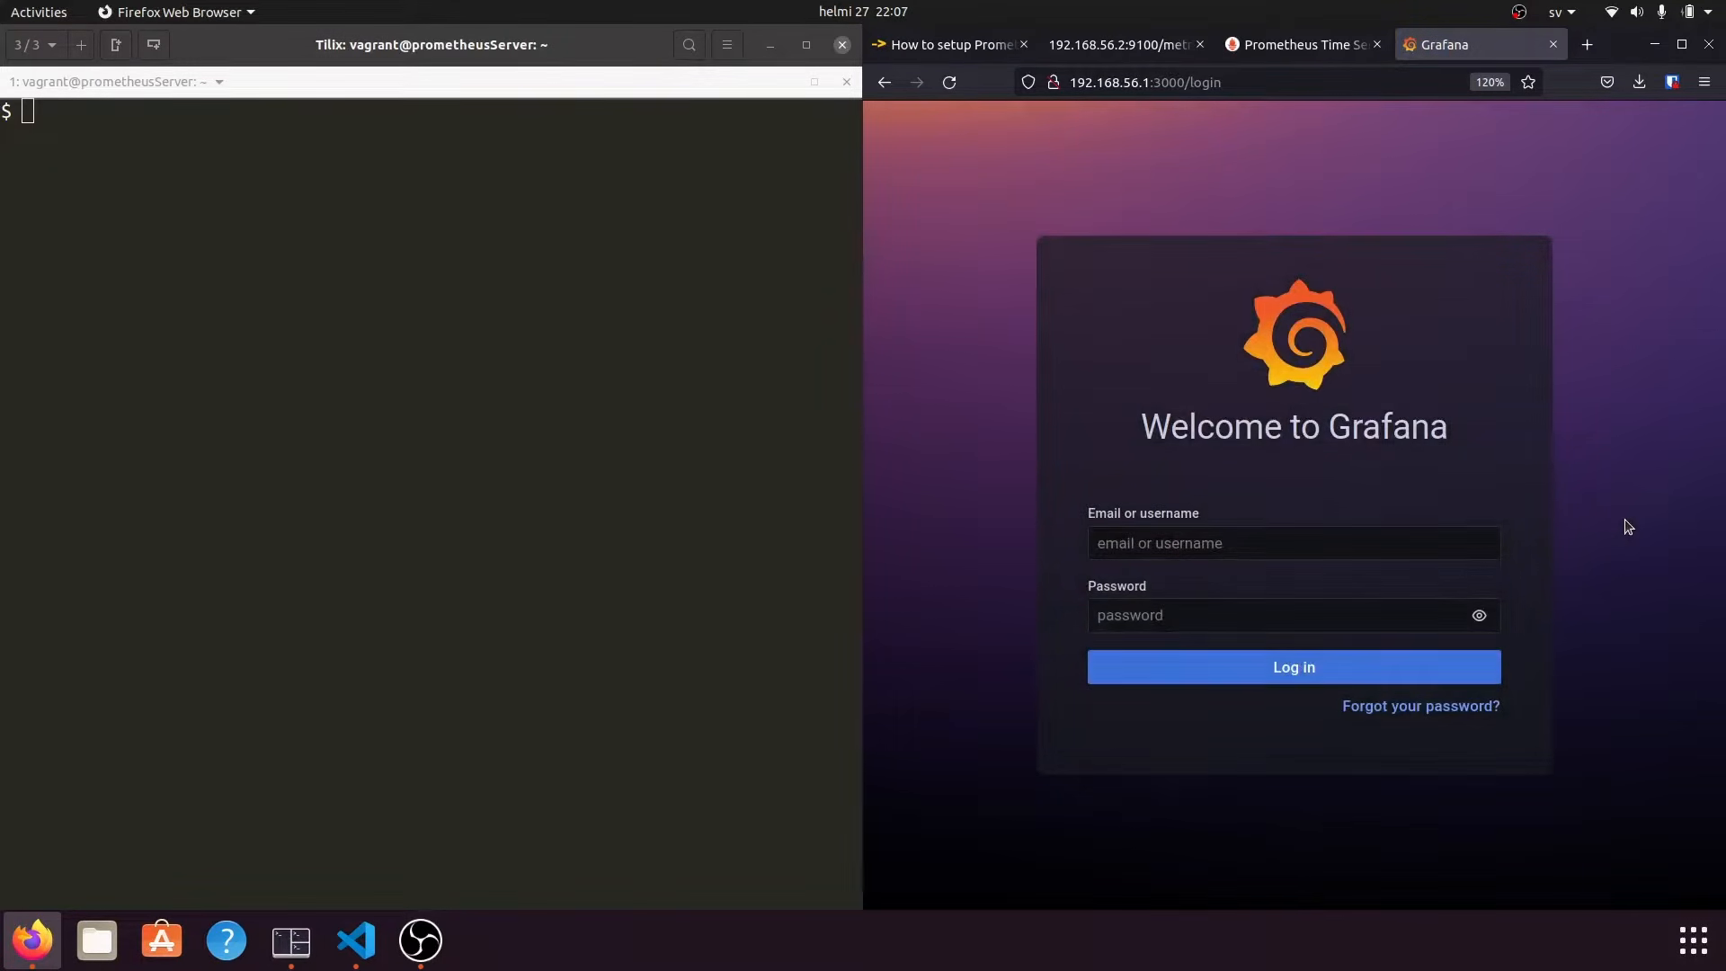
Log in to Grafana with the default admin username and password.
left_click(1404, 545)
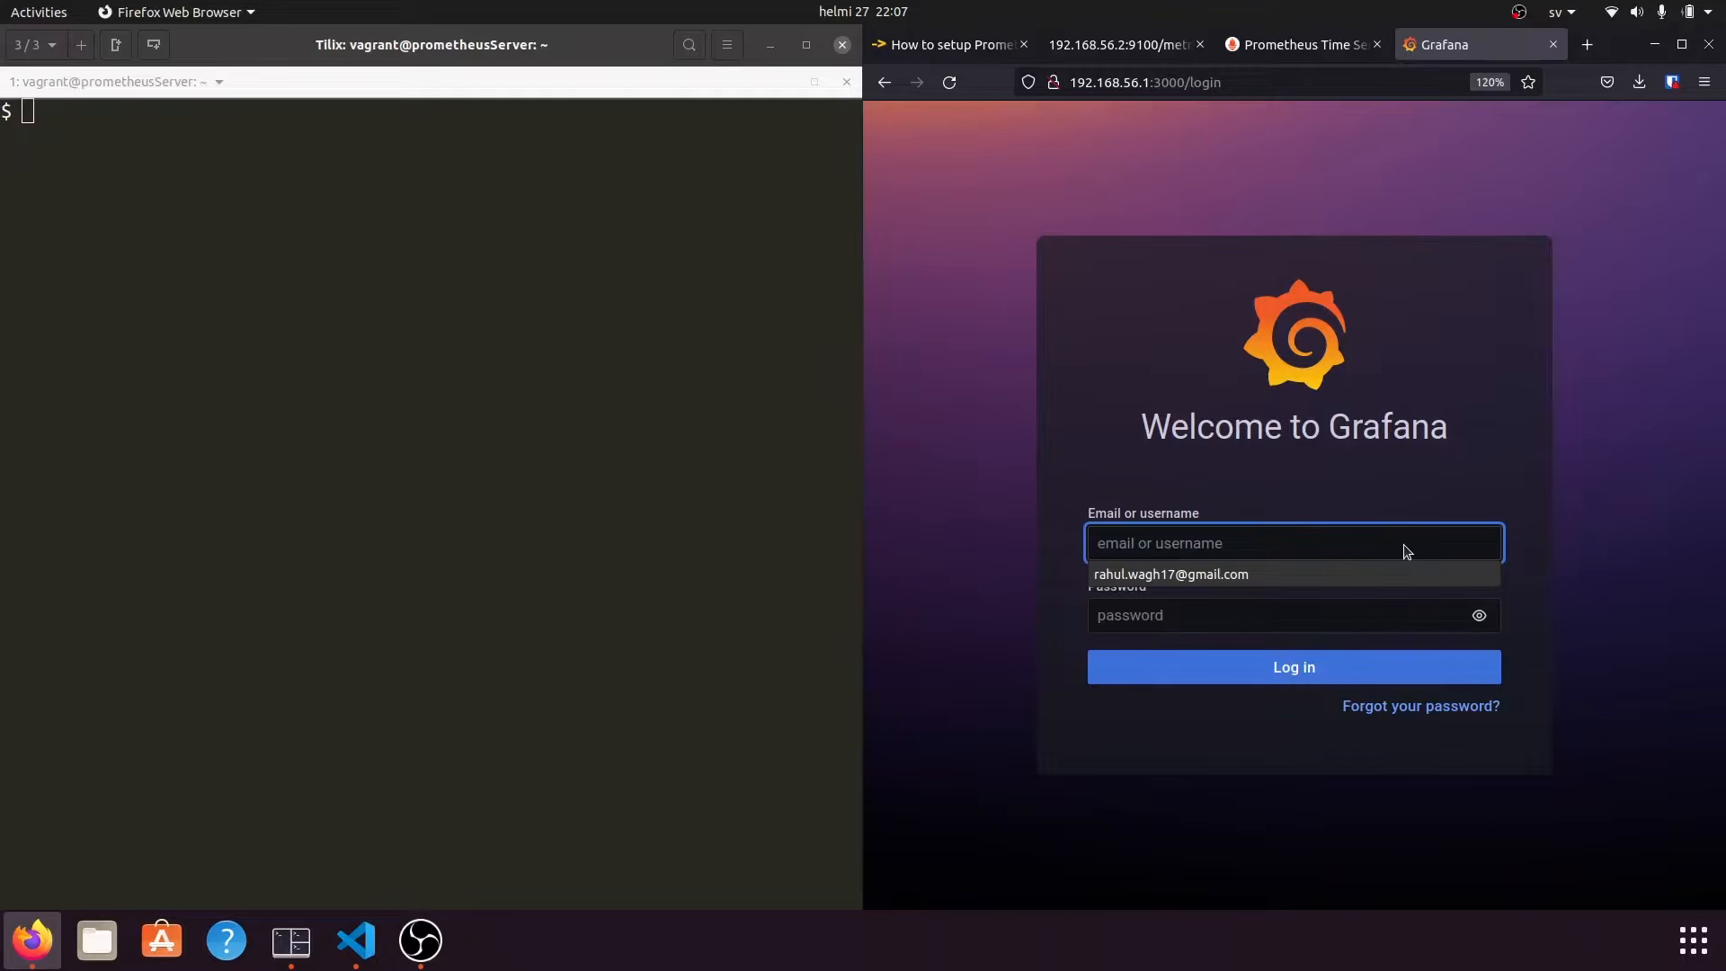
type("admin")
key("Tab")
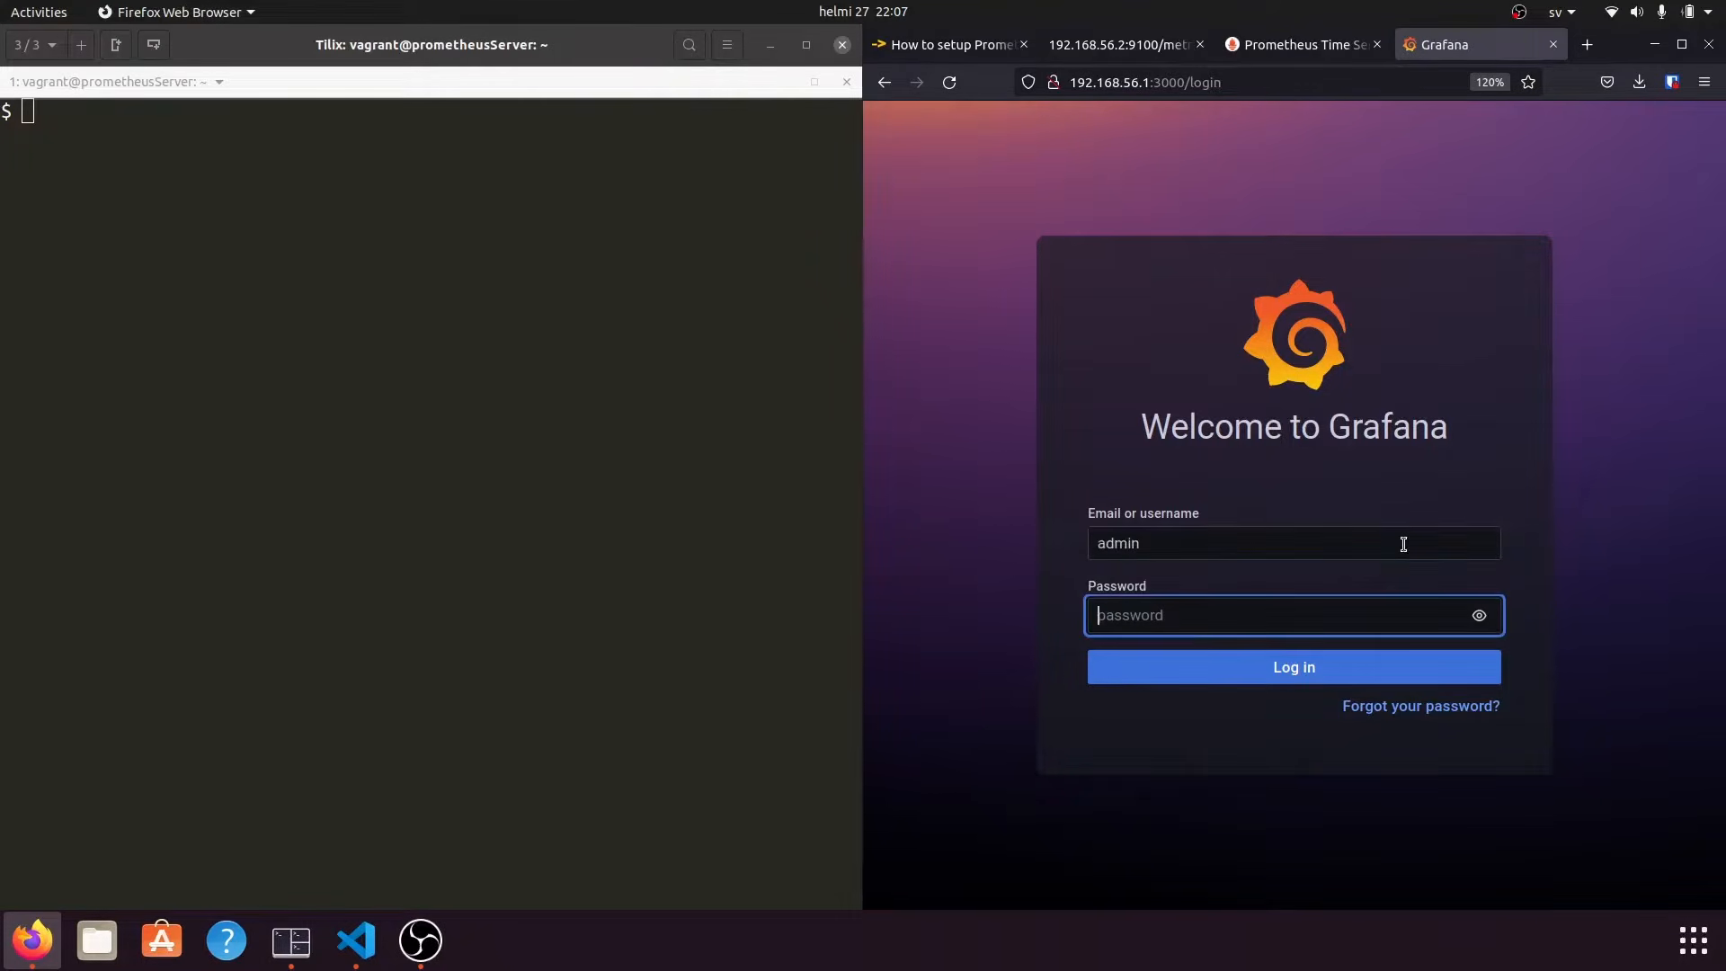
type("admin")
left_click(1319, 663)
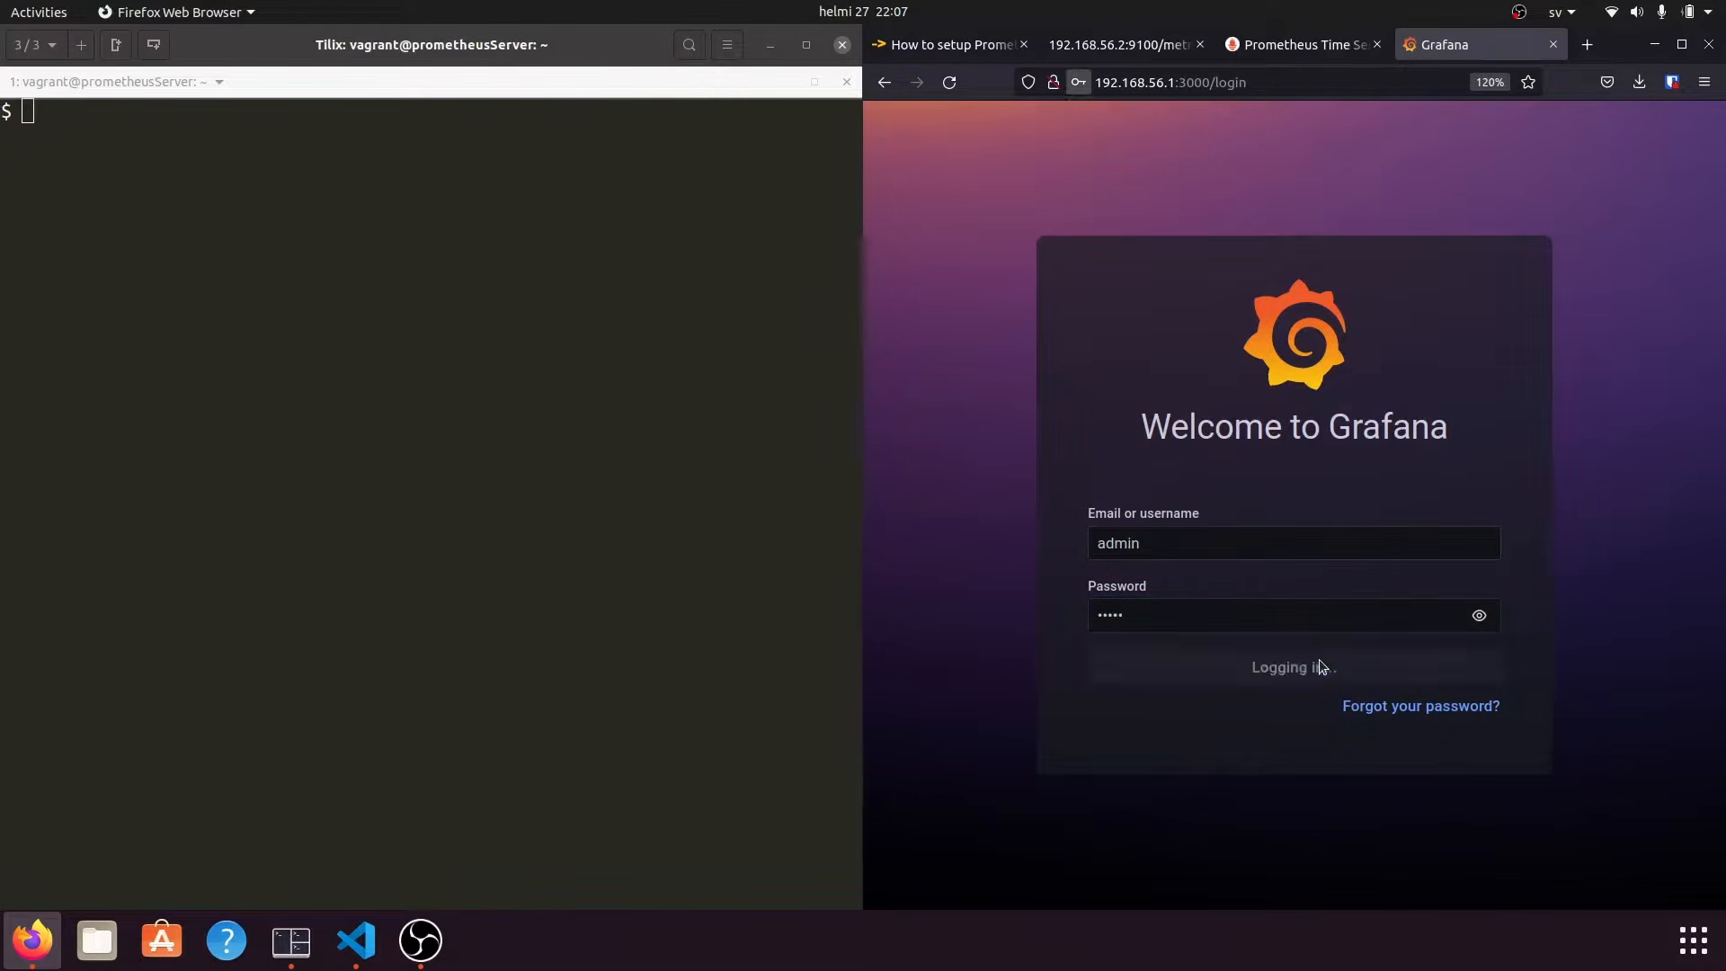
left_click(978, 450)
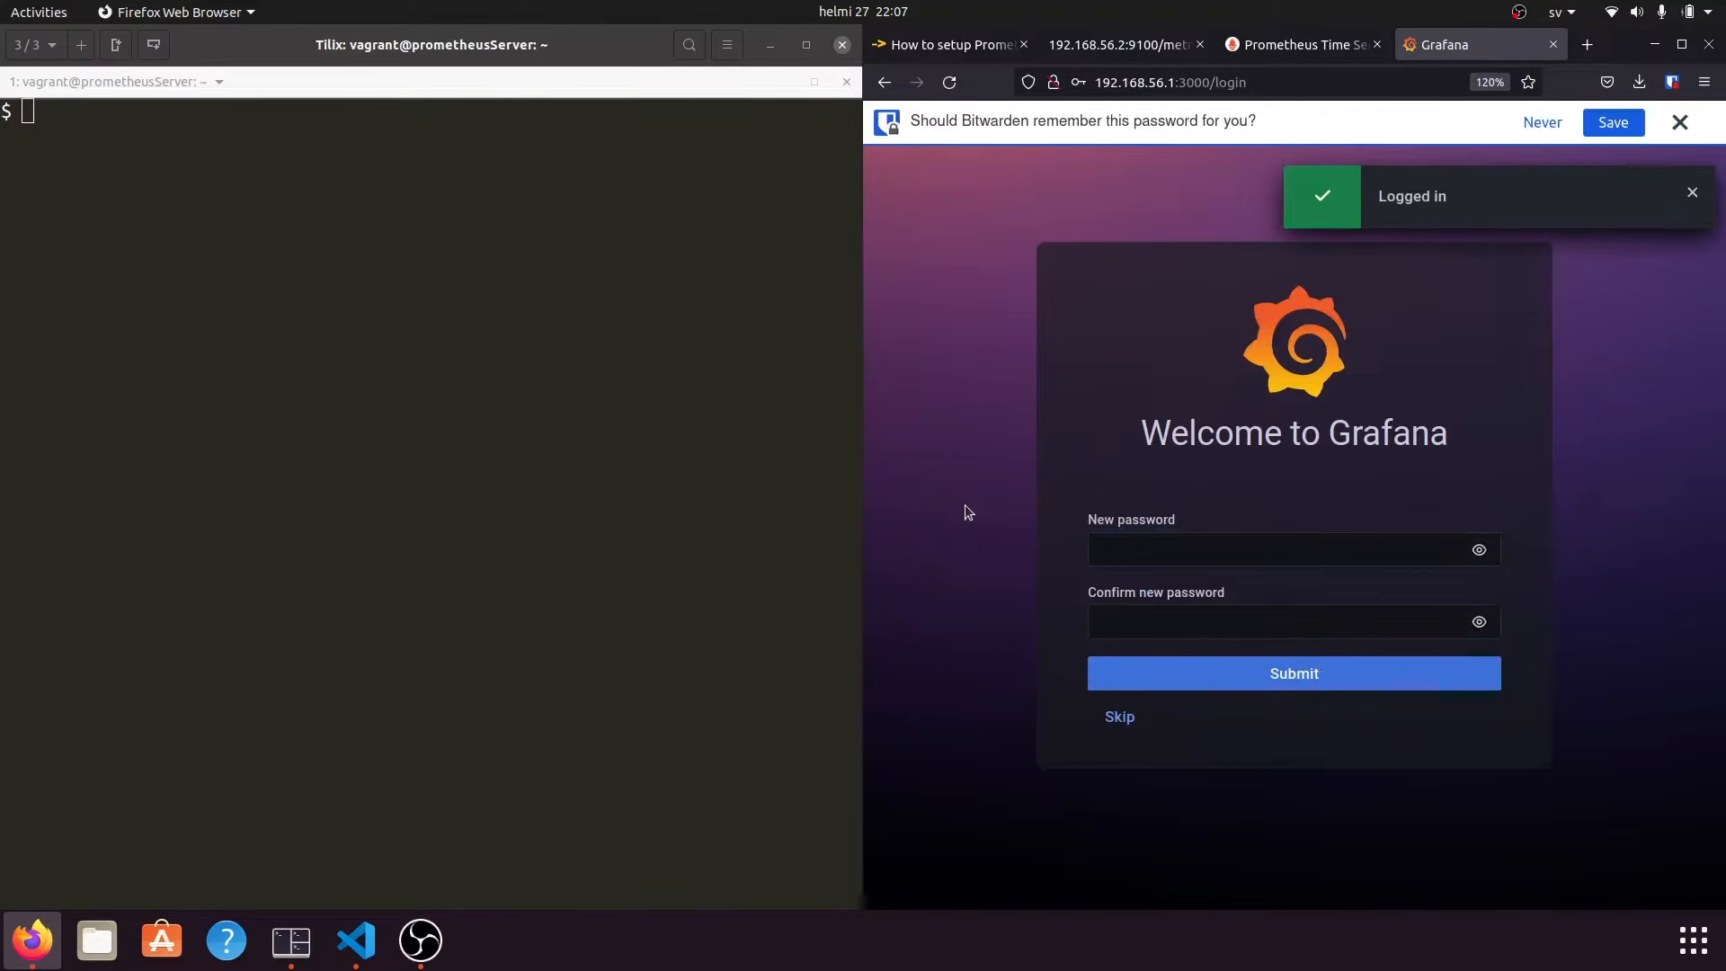
Set and confirm a new admin password, dismissing the browser's save prompt.
left_click(1156, 565)
type("admin")
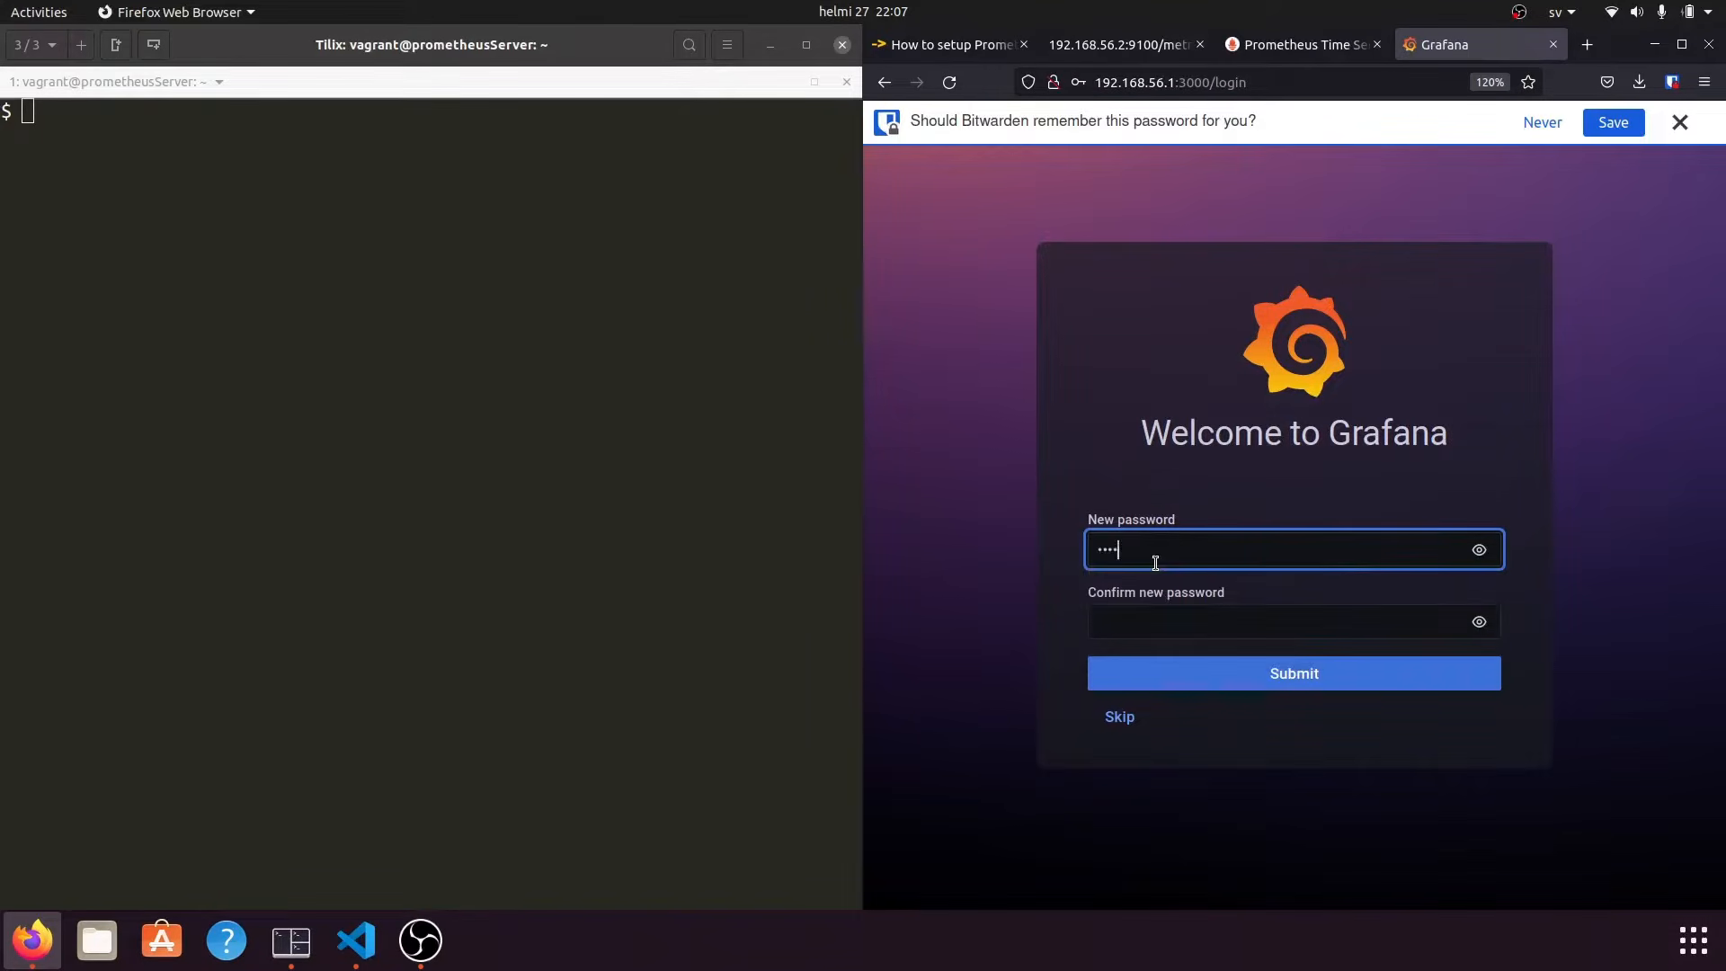
key("Tab")
key("Tab")
type("admin")
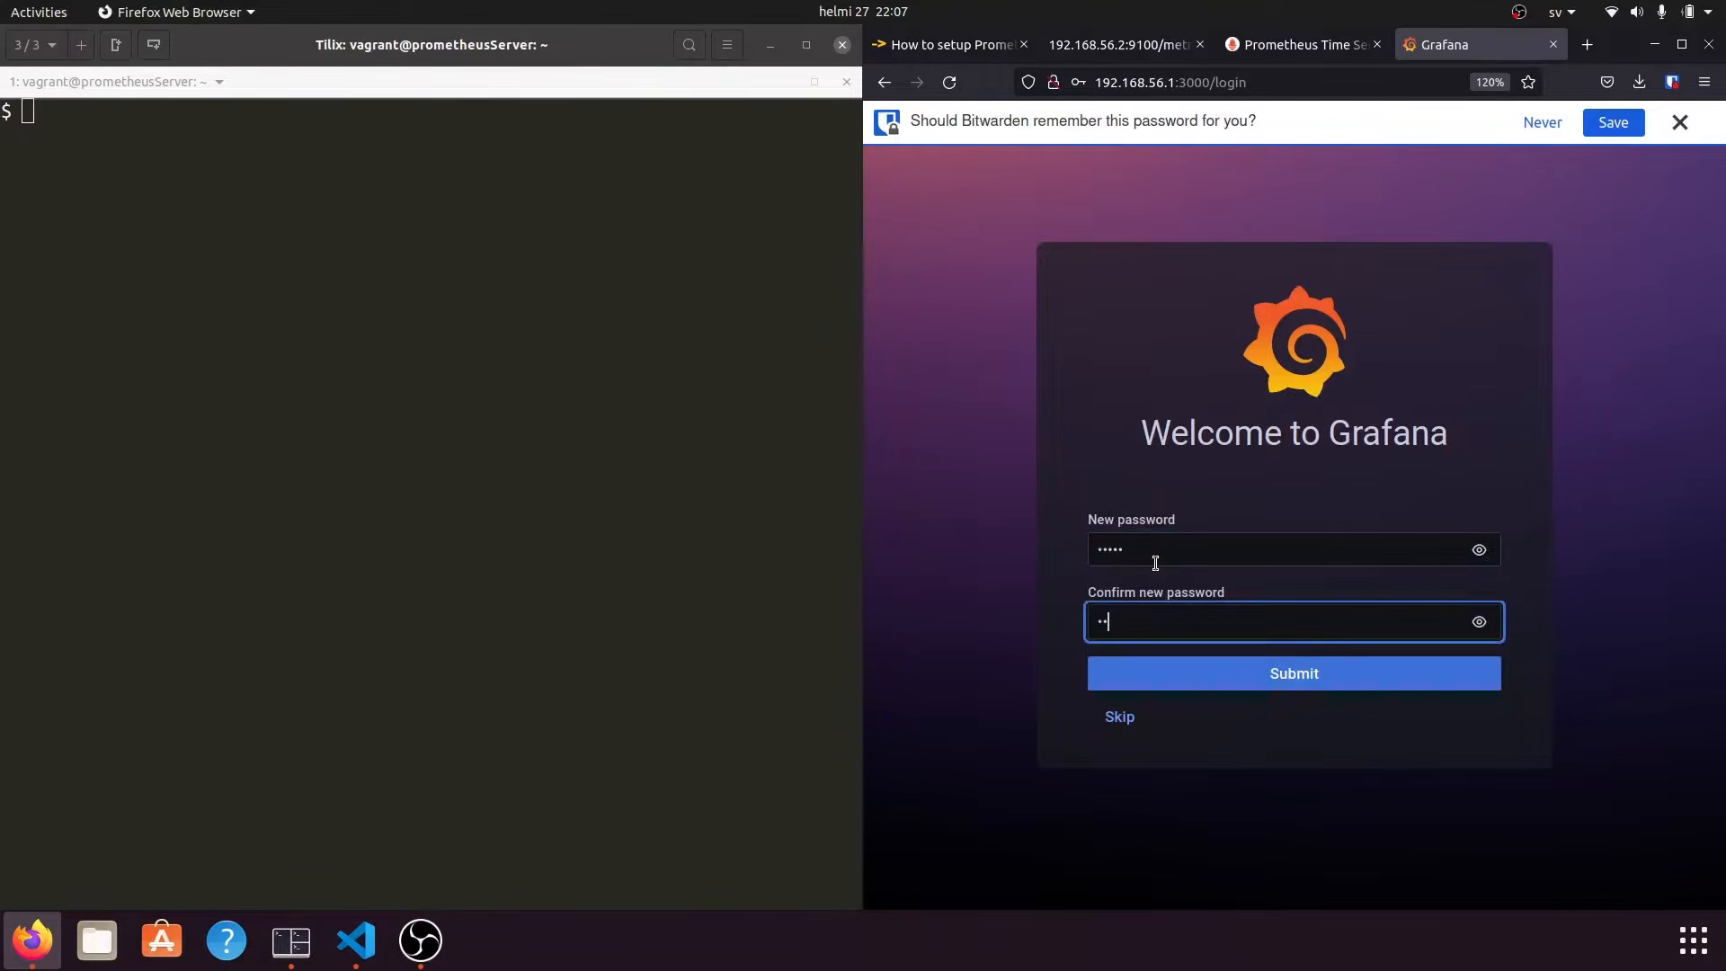
left_click(1257, 673)
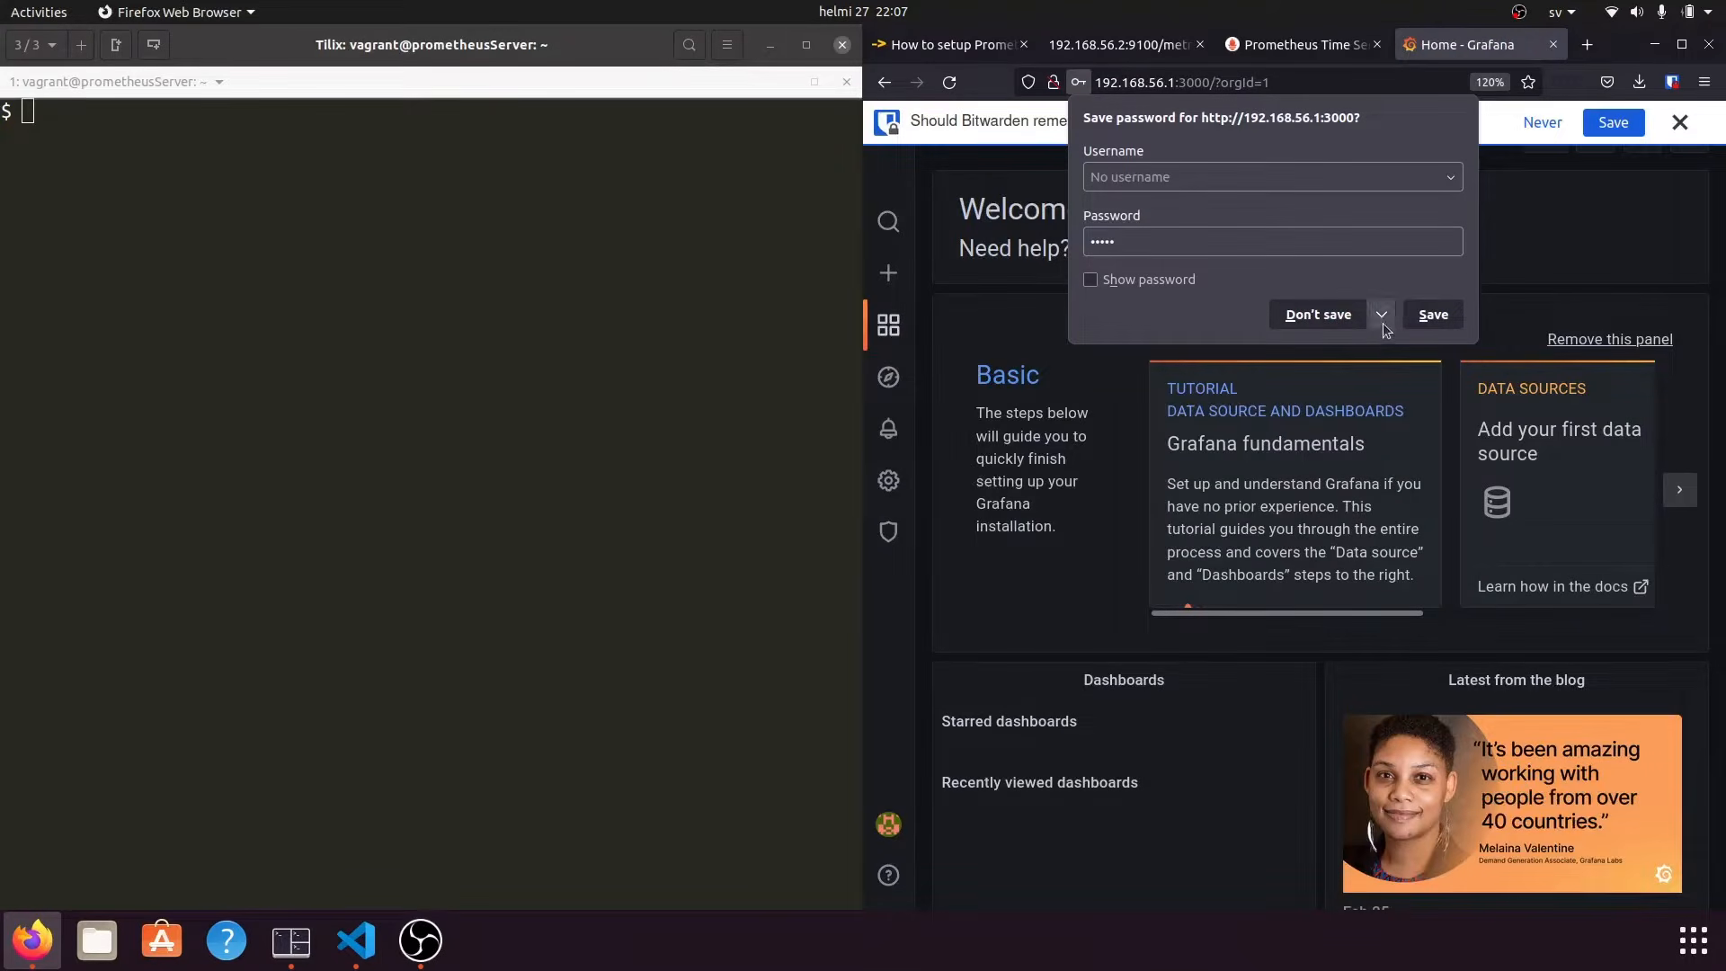
left_click(944, 639)
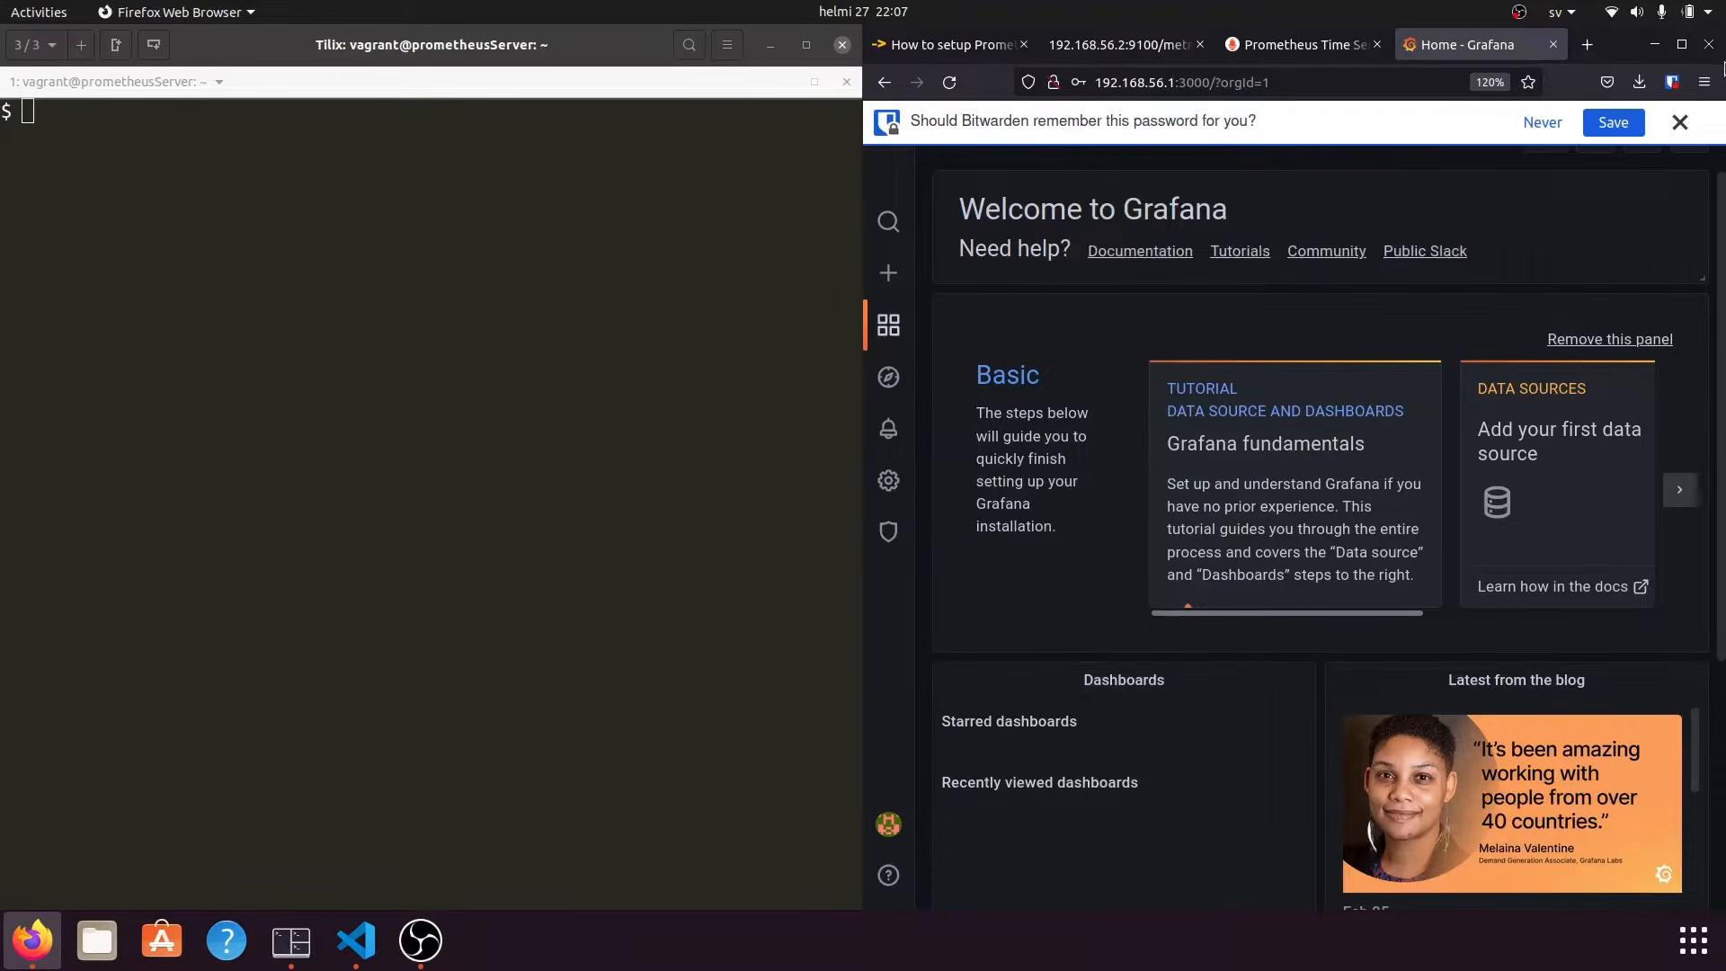
Maximise the Firefox window and close the password-manager save bar.
left_click(1682, 46)
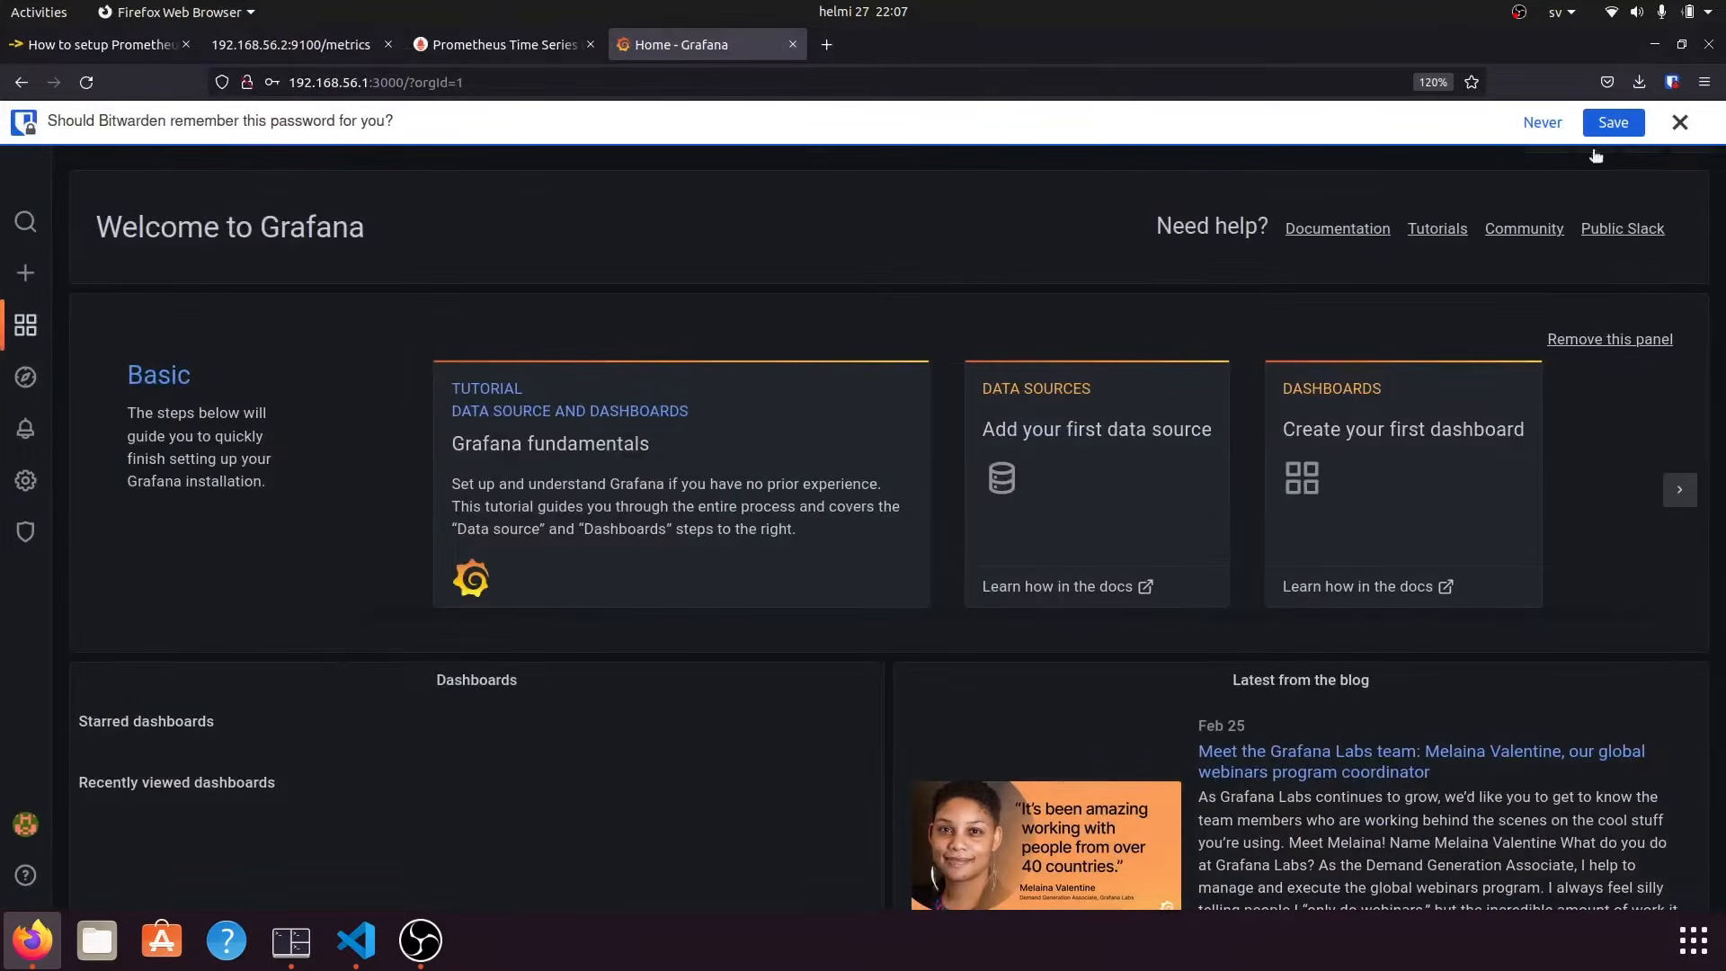
left_click(1694, 125)
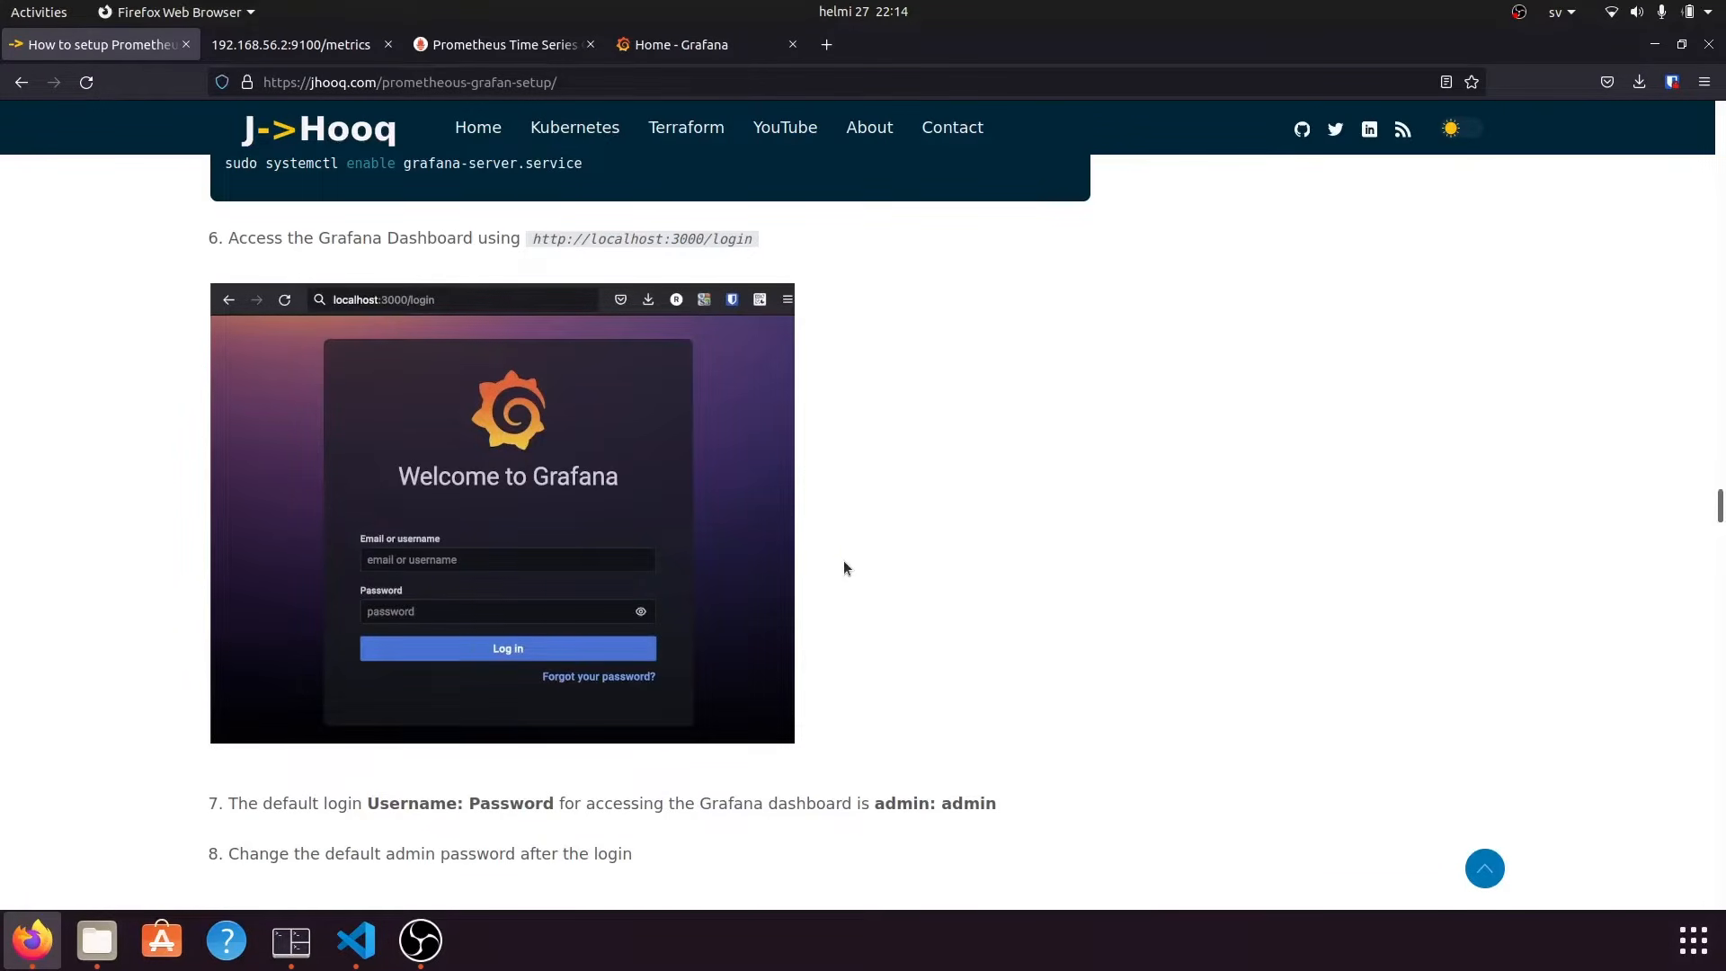
Scroll the guide to section 4.1 and highlight 'Prometheus Datasource' in its heading.
scroll(845, 562, "down", 6)
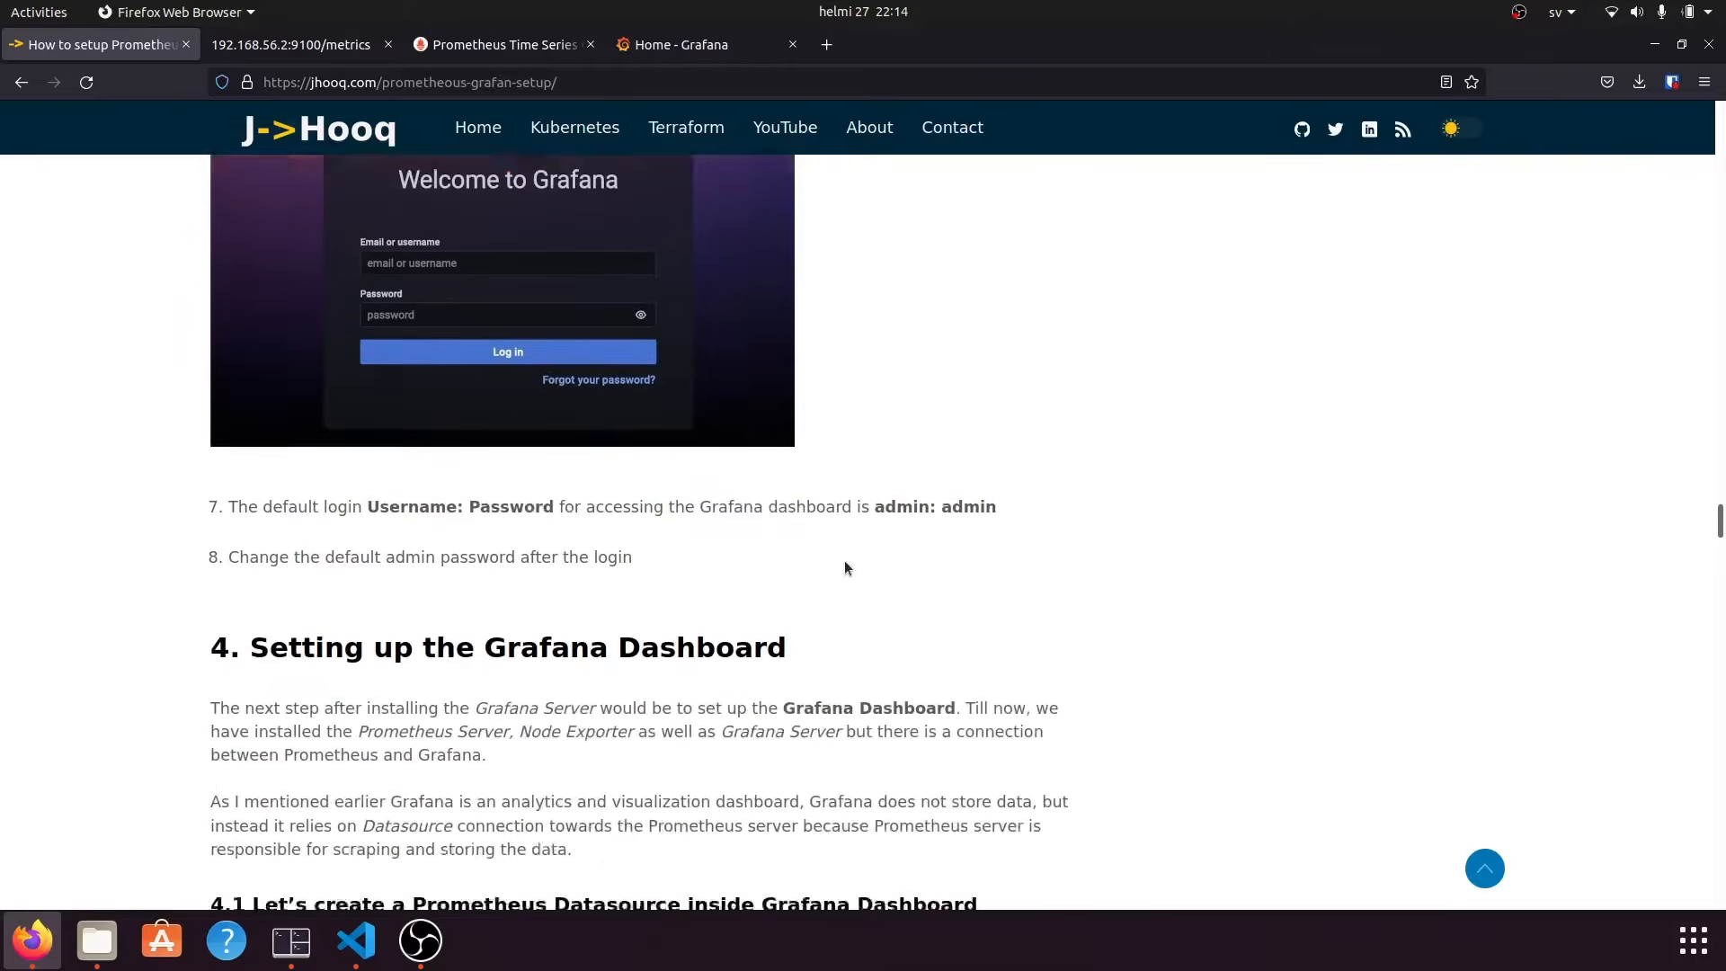
scroll(845, 562, "down", 2)
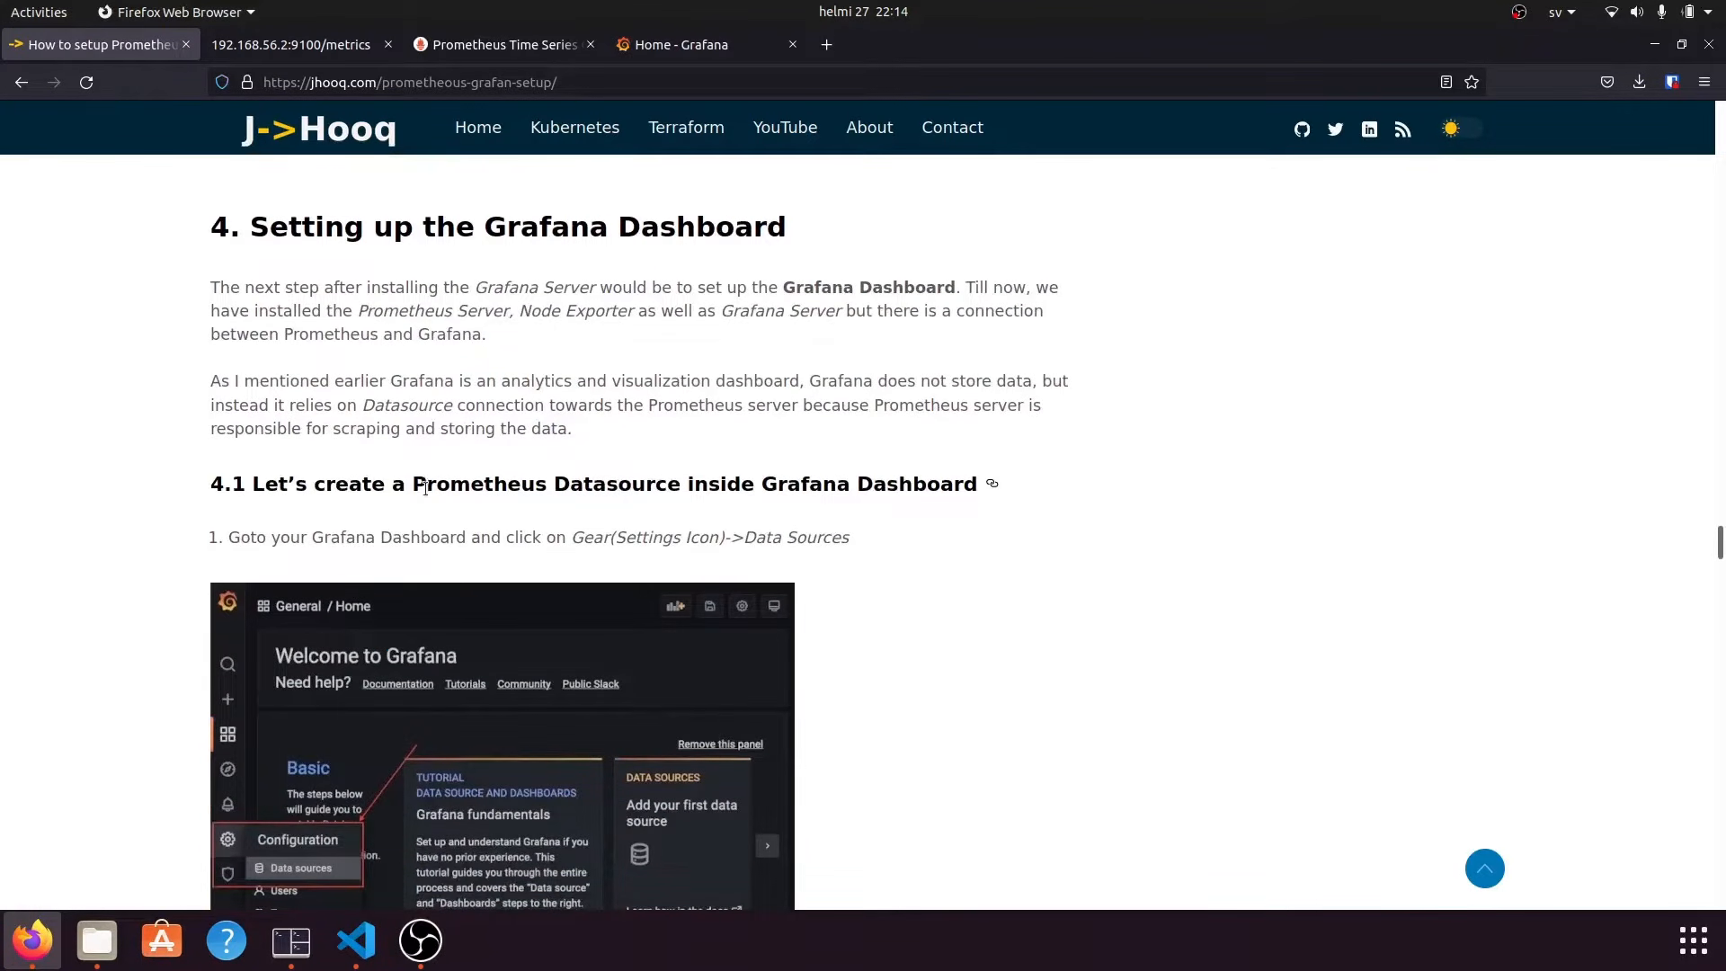
left_click_drag(413, 483, 677, 486)
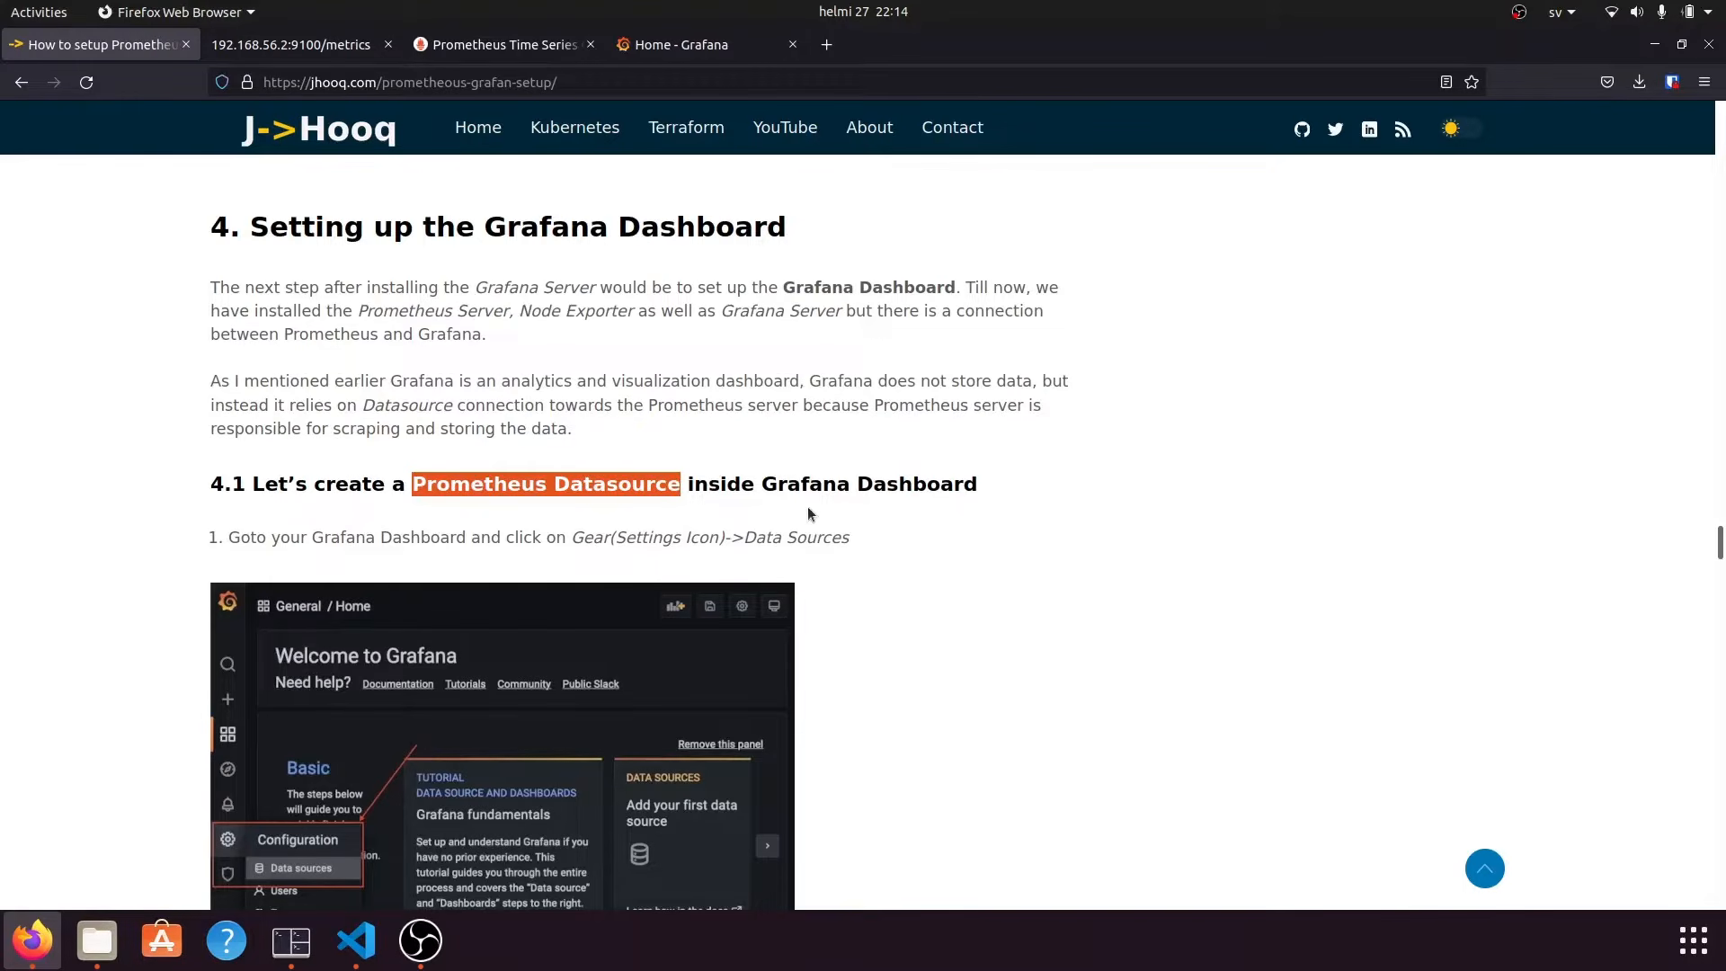
scroll(807, 514, "down", 3)
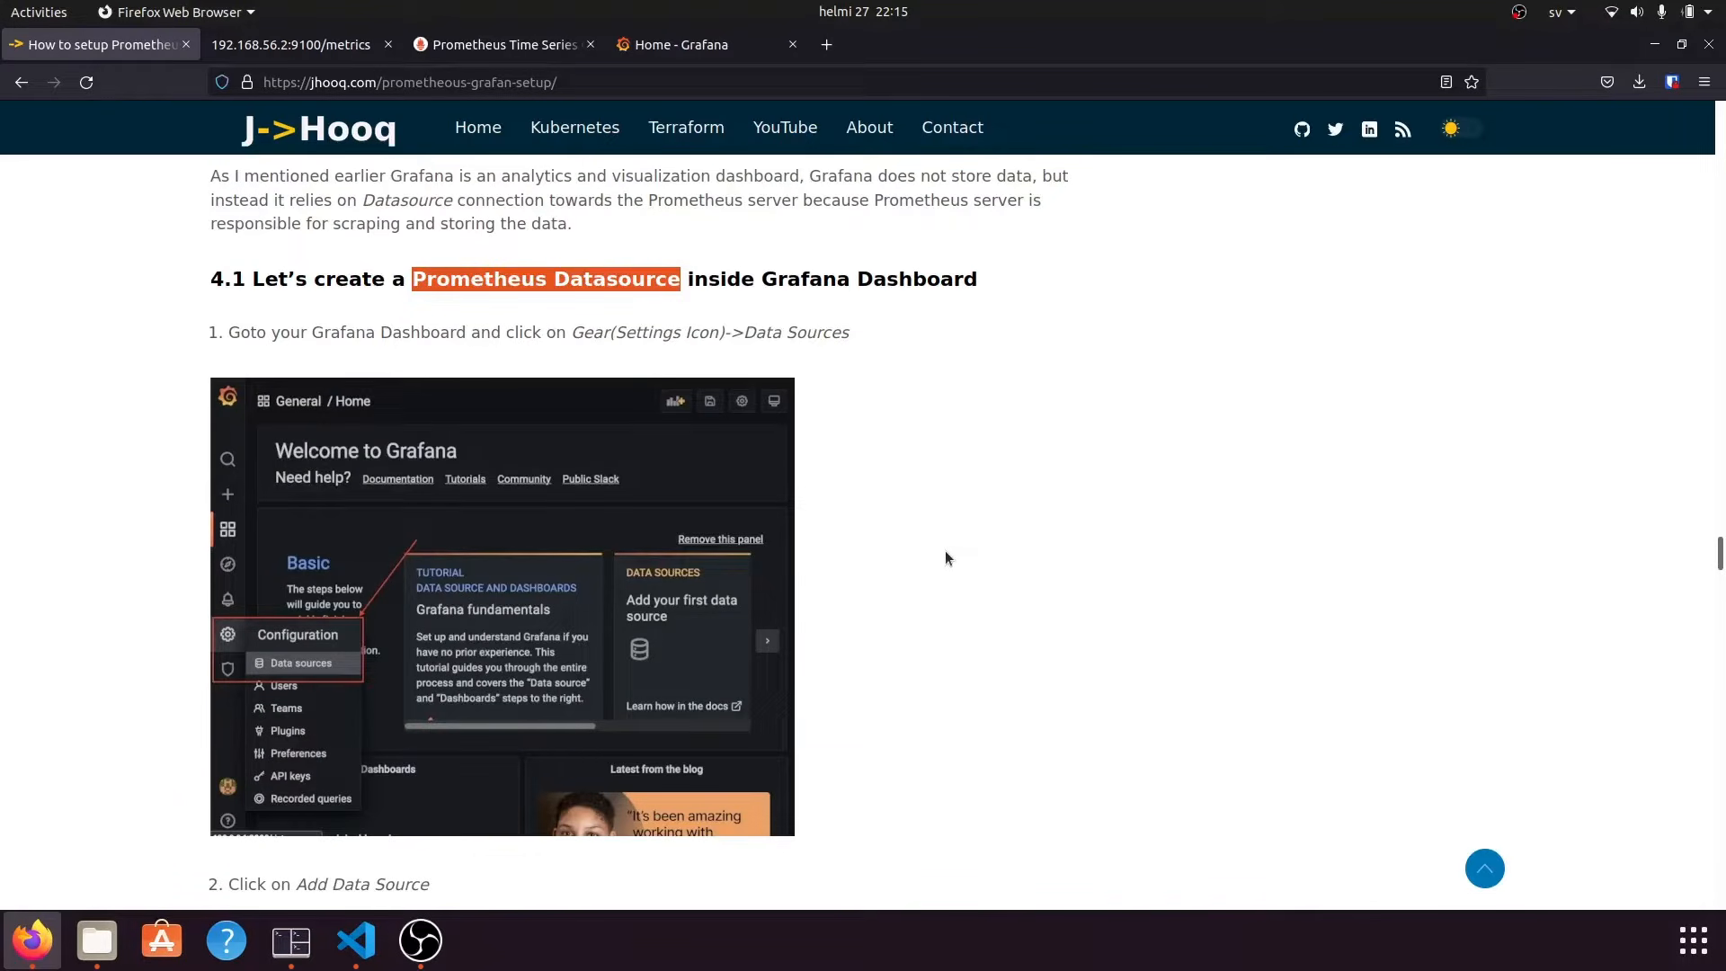
left_click(704, 45)
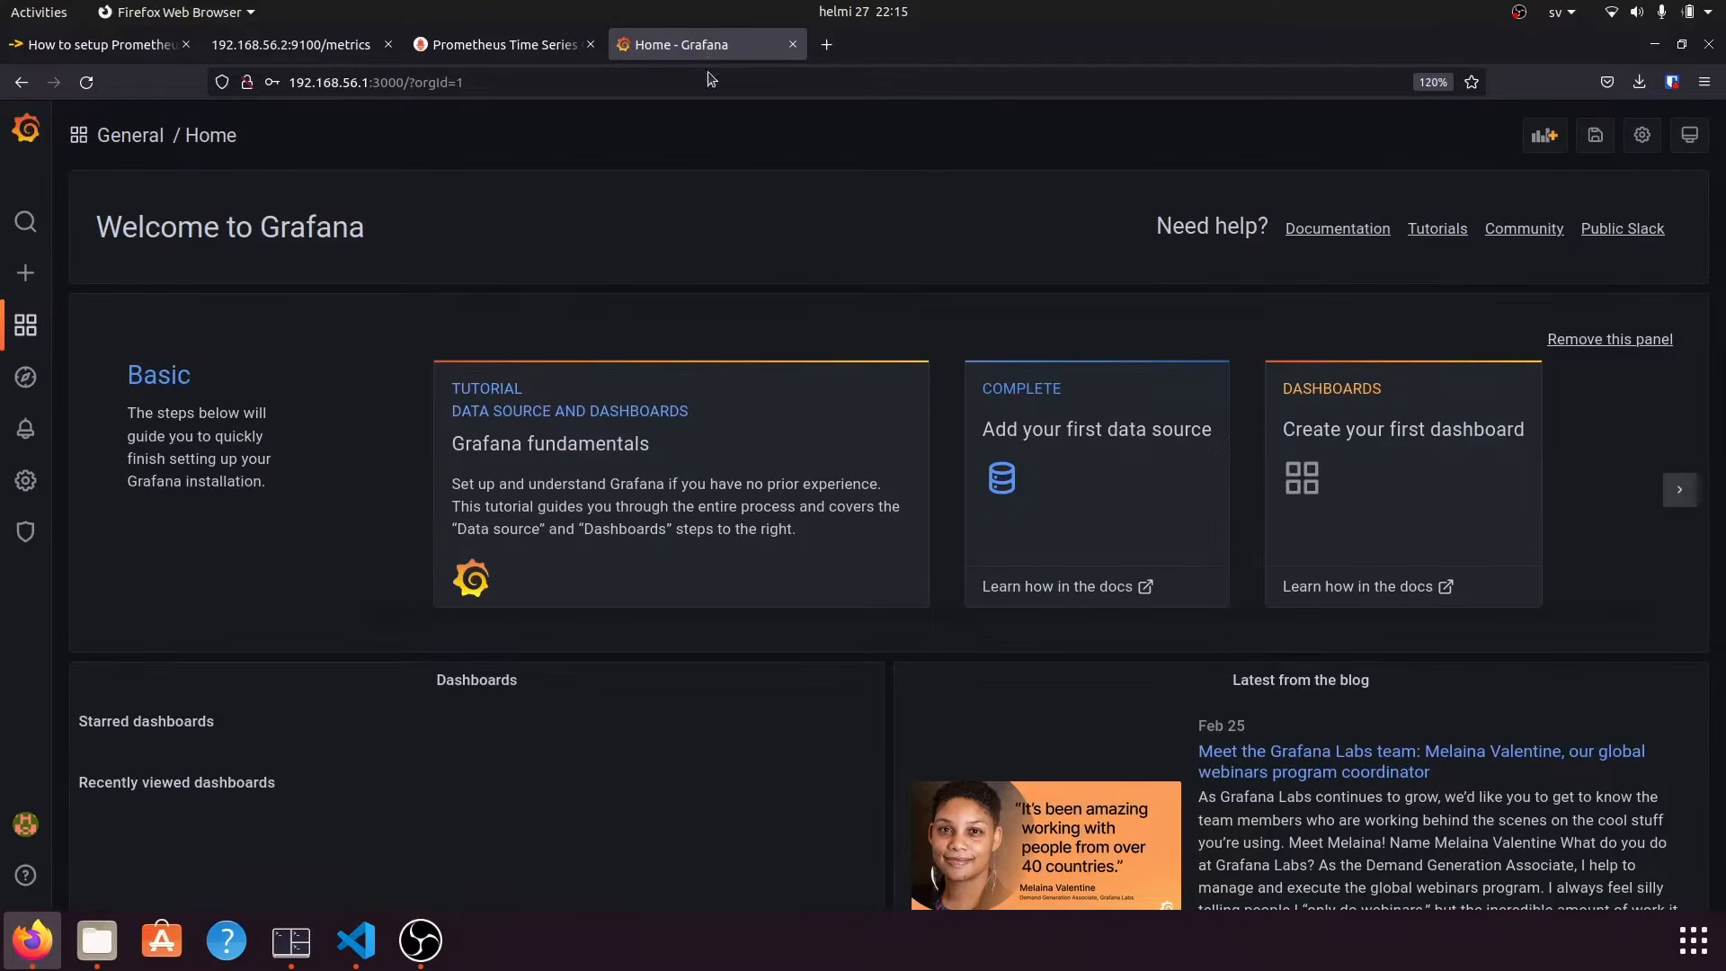
Go to Configuration > Data sources and start adding a new data source.
left_click(30, 483)
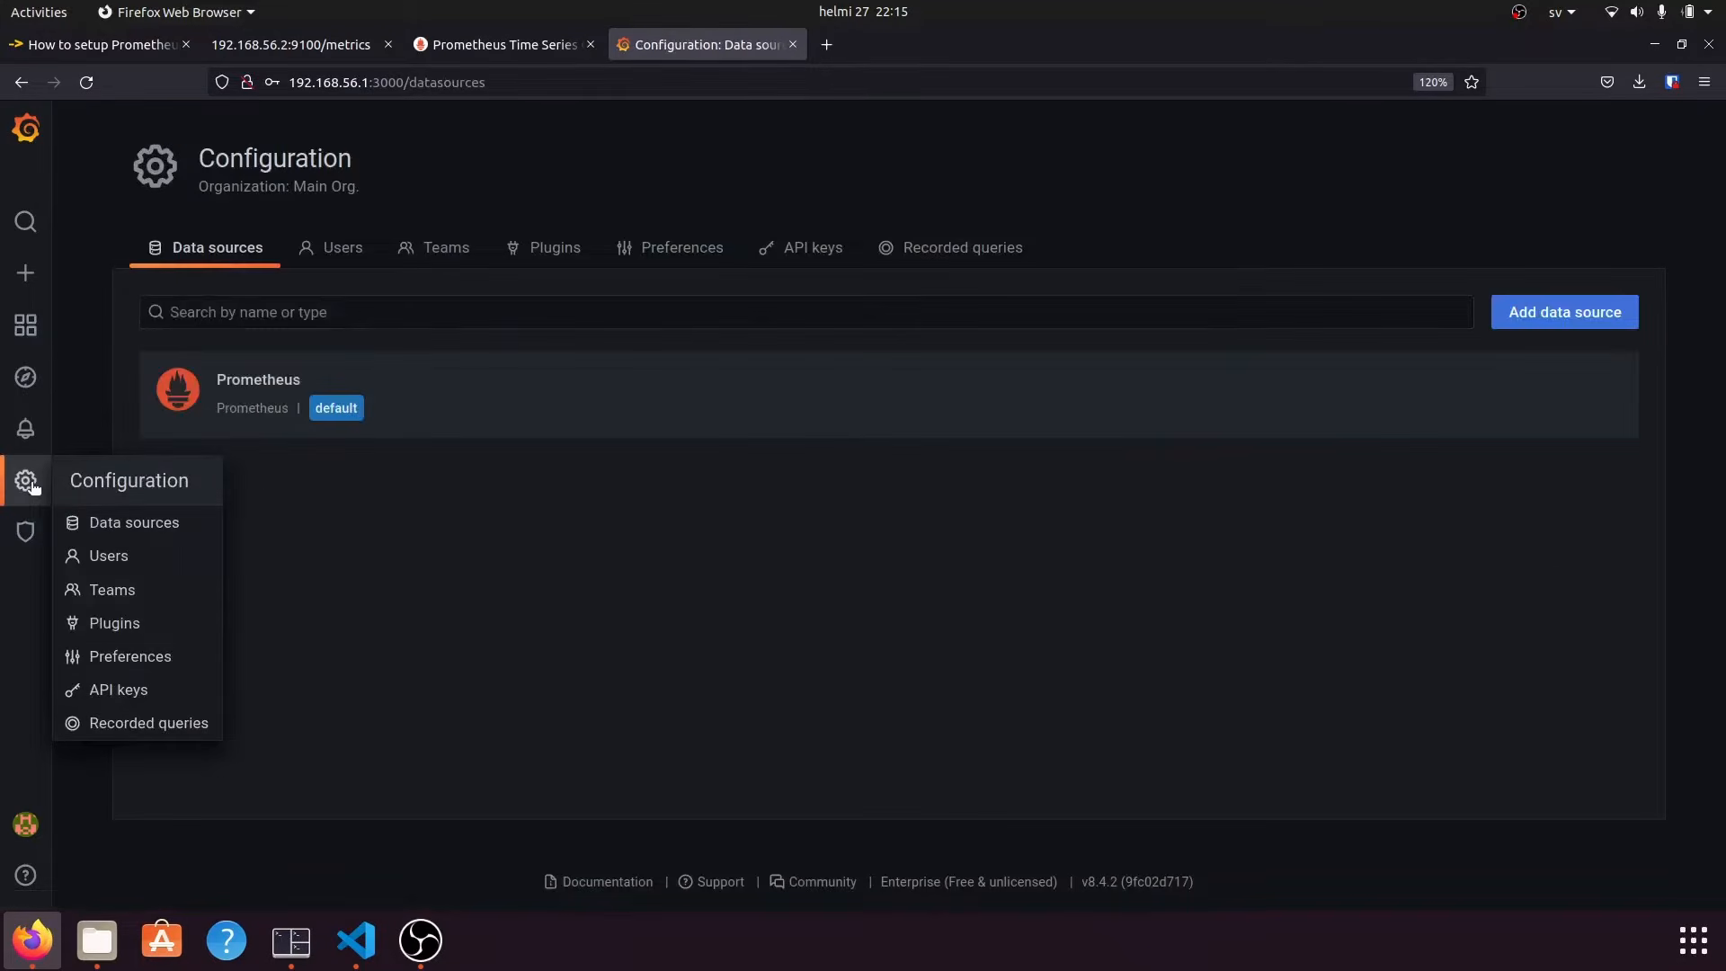
left_click(132, 537)
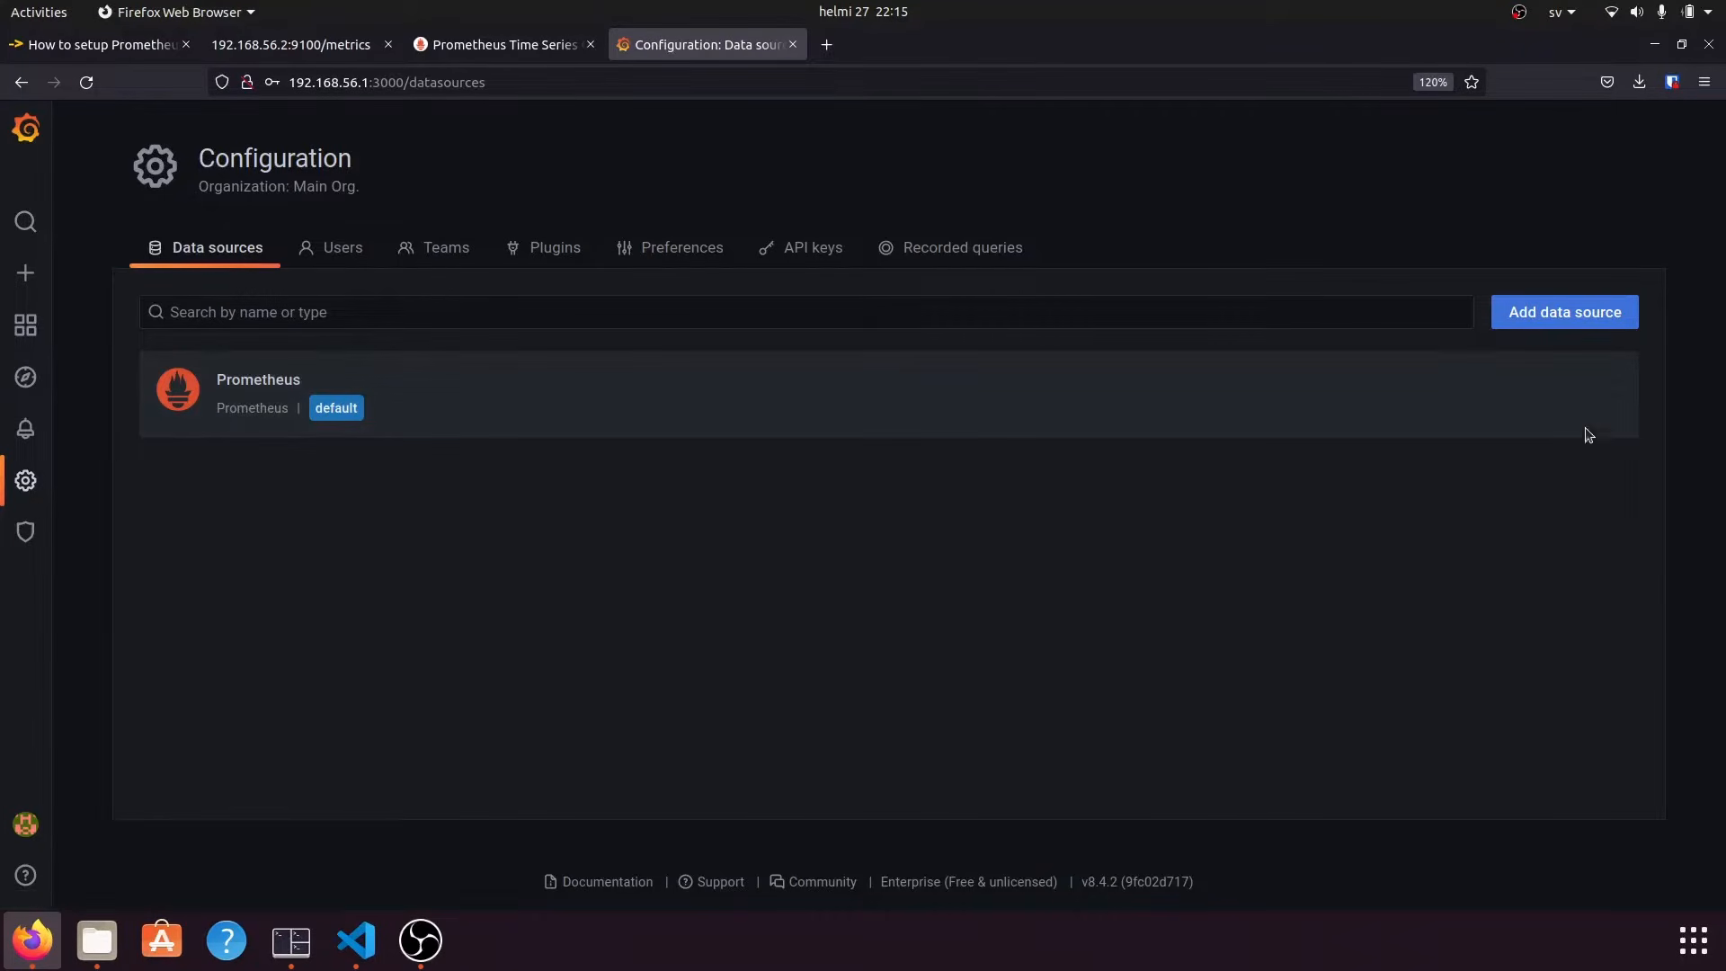
left_click(1550, 320)
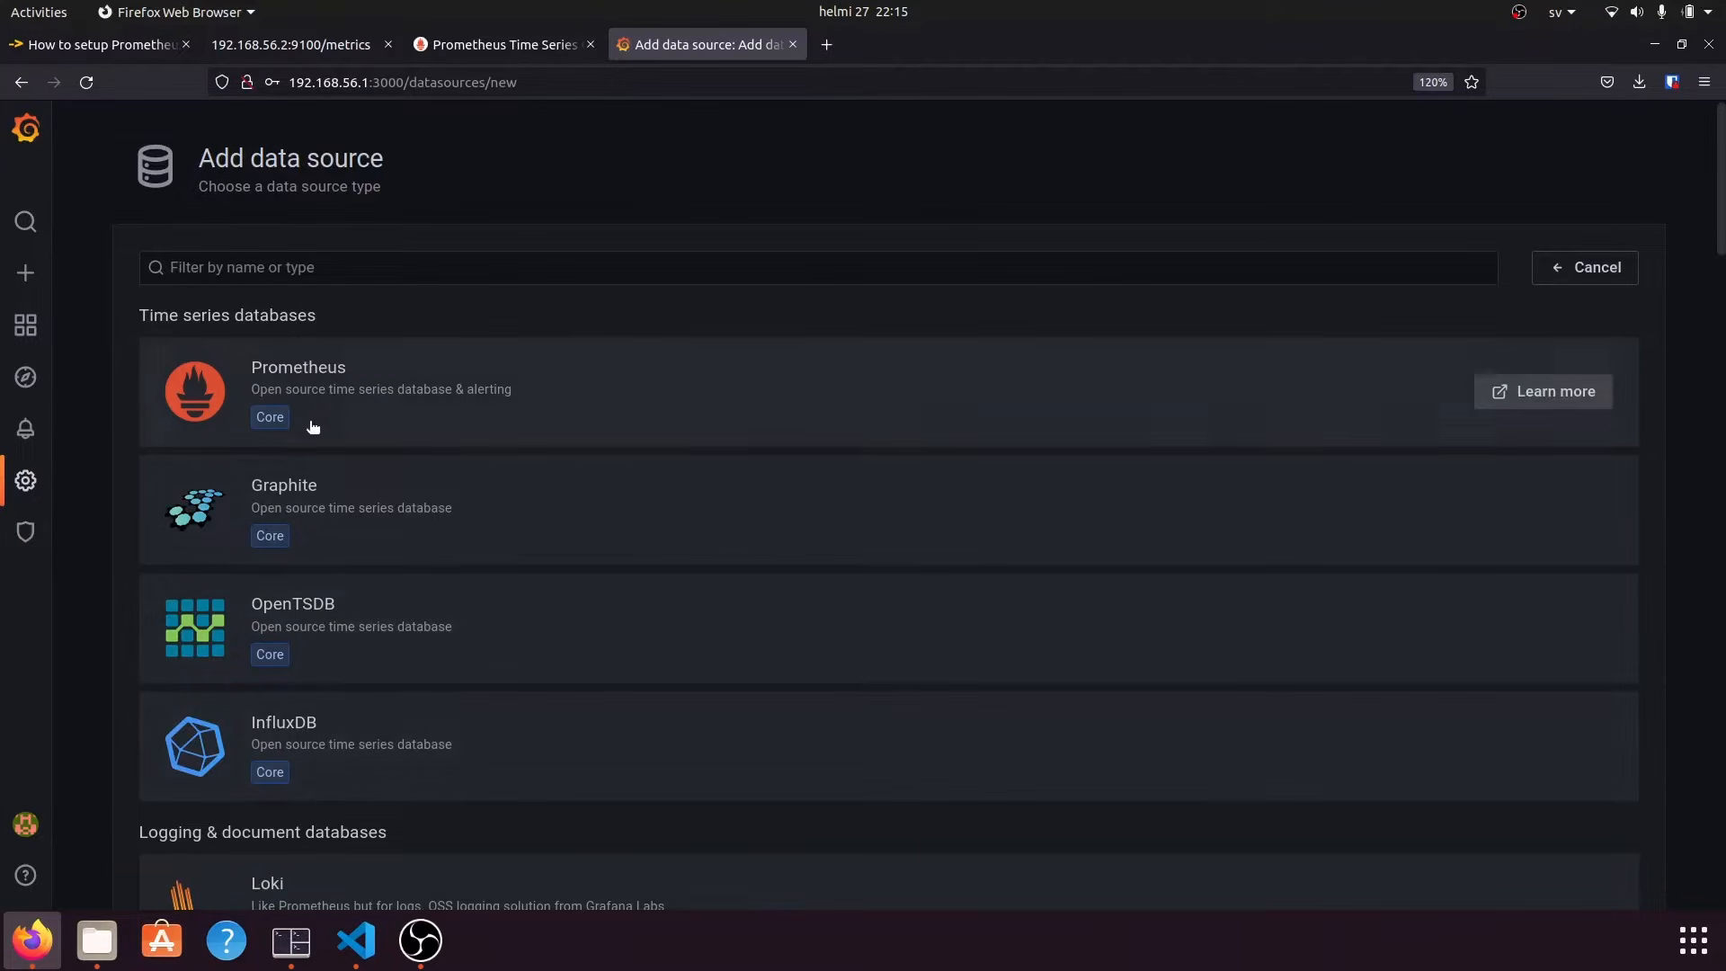
left_click(302, 379)
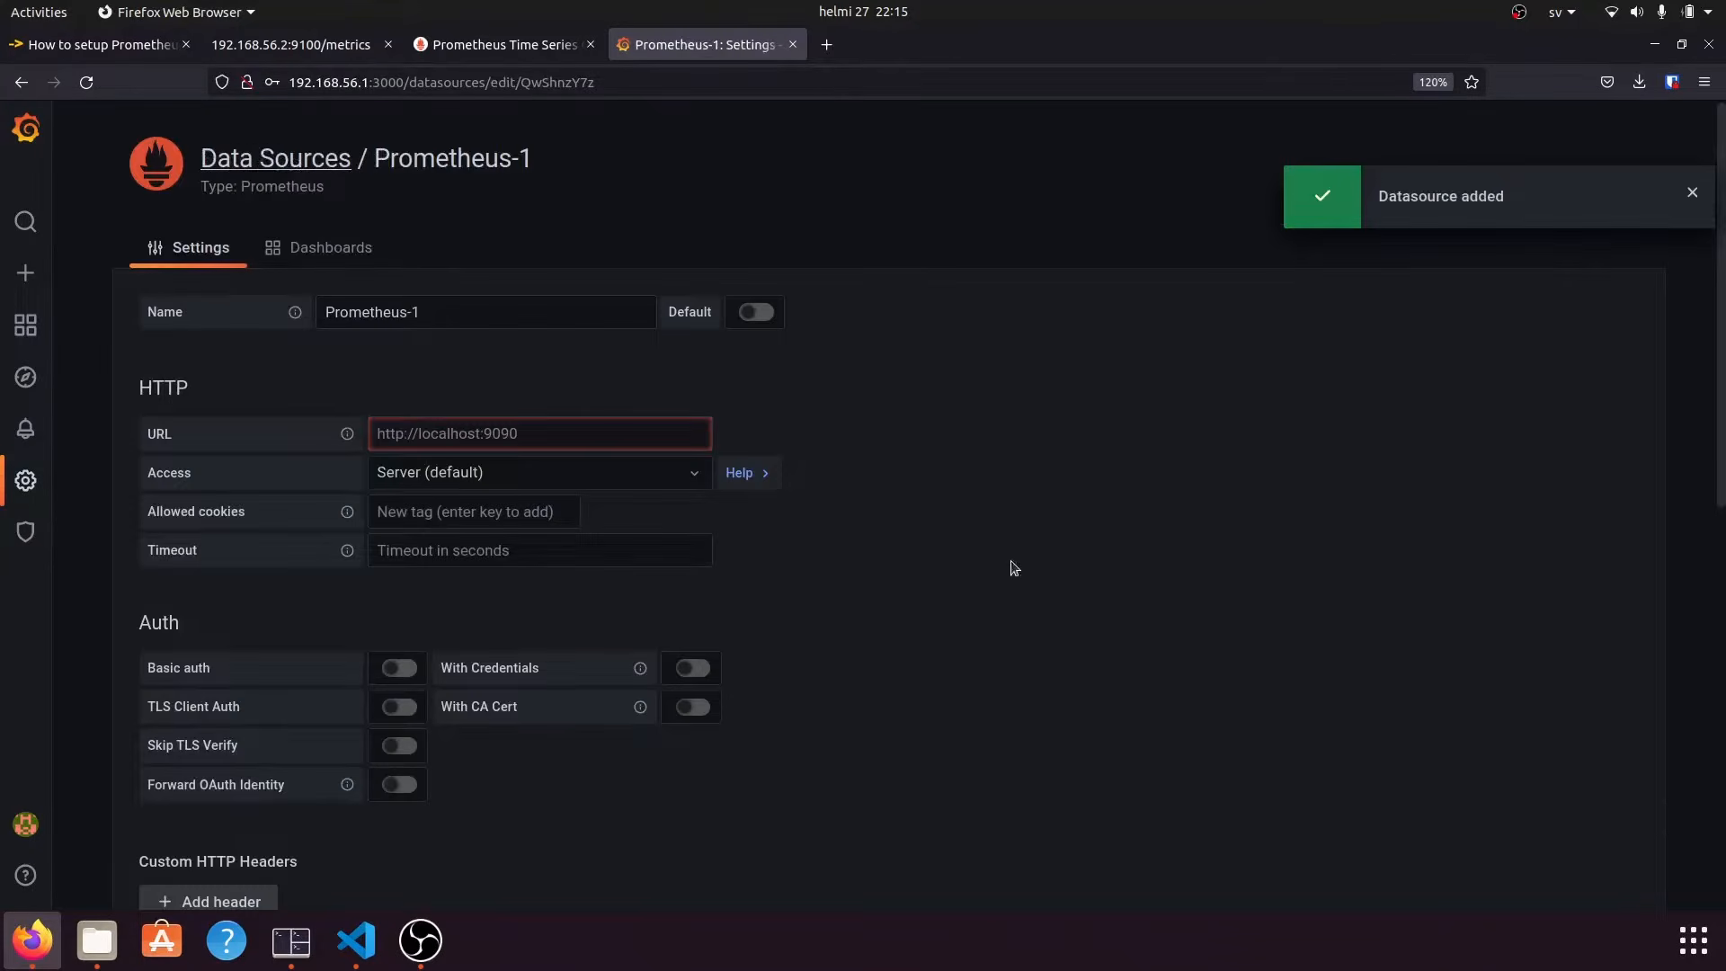
scroll(856, 647, "down", 2)
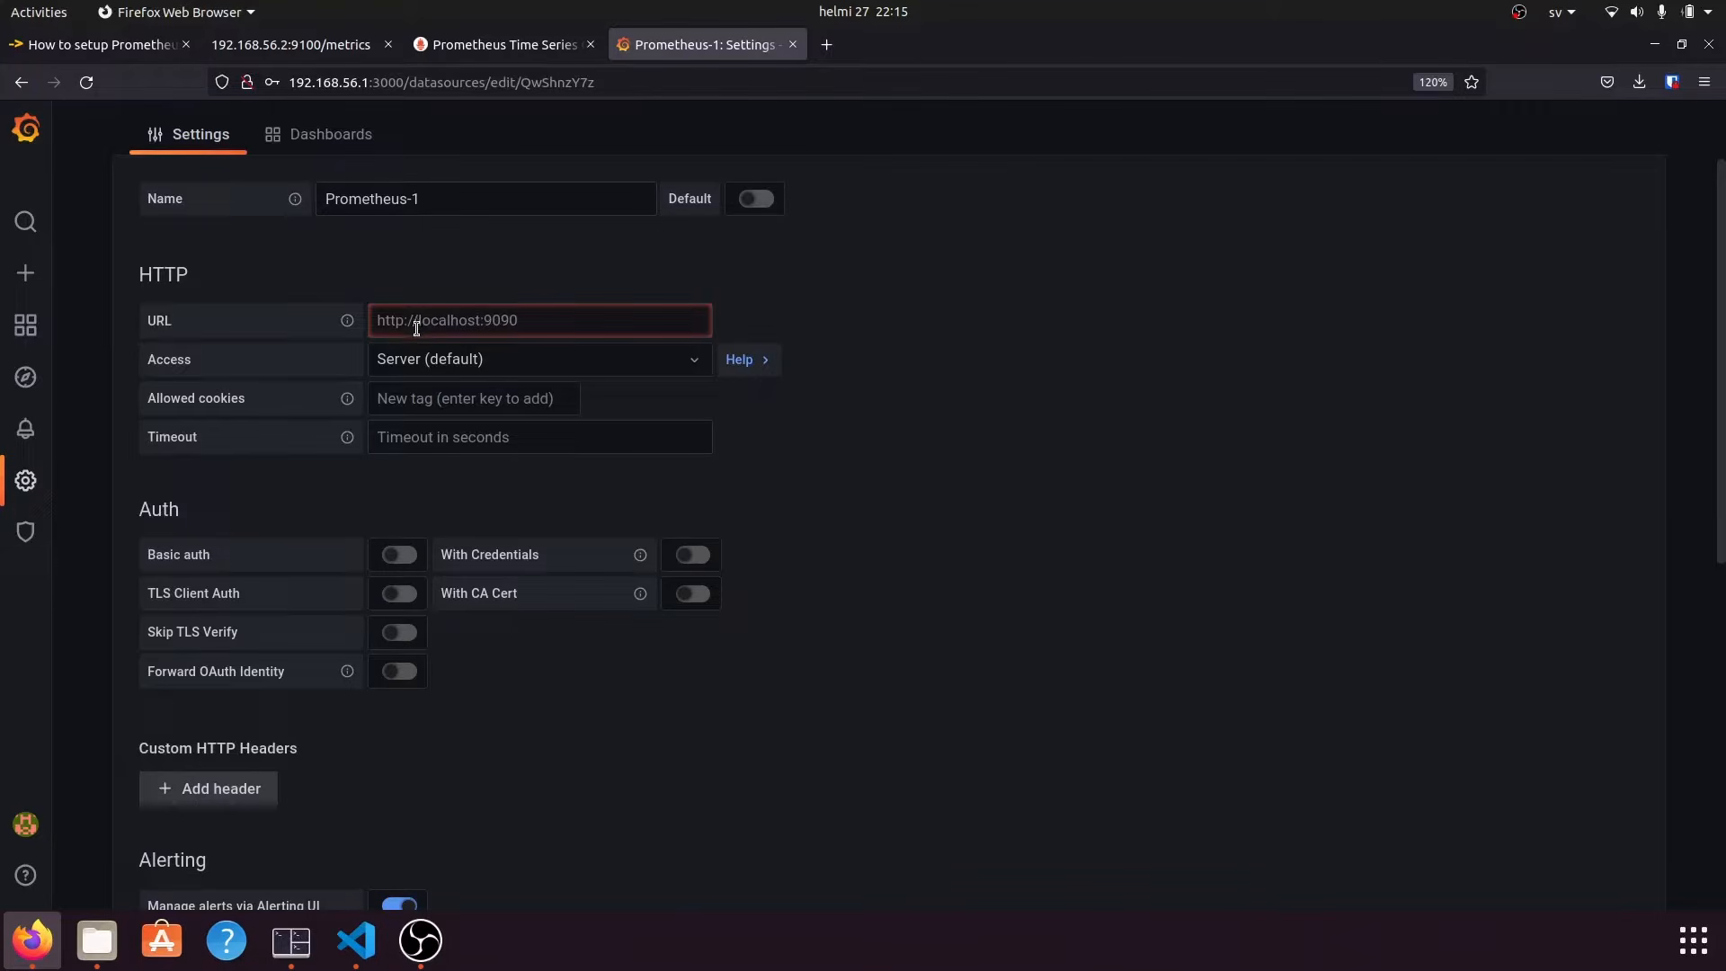
left_click(519, 331)
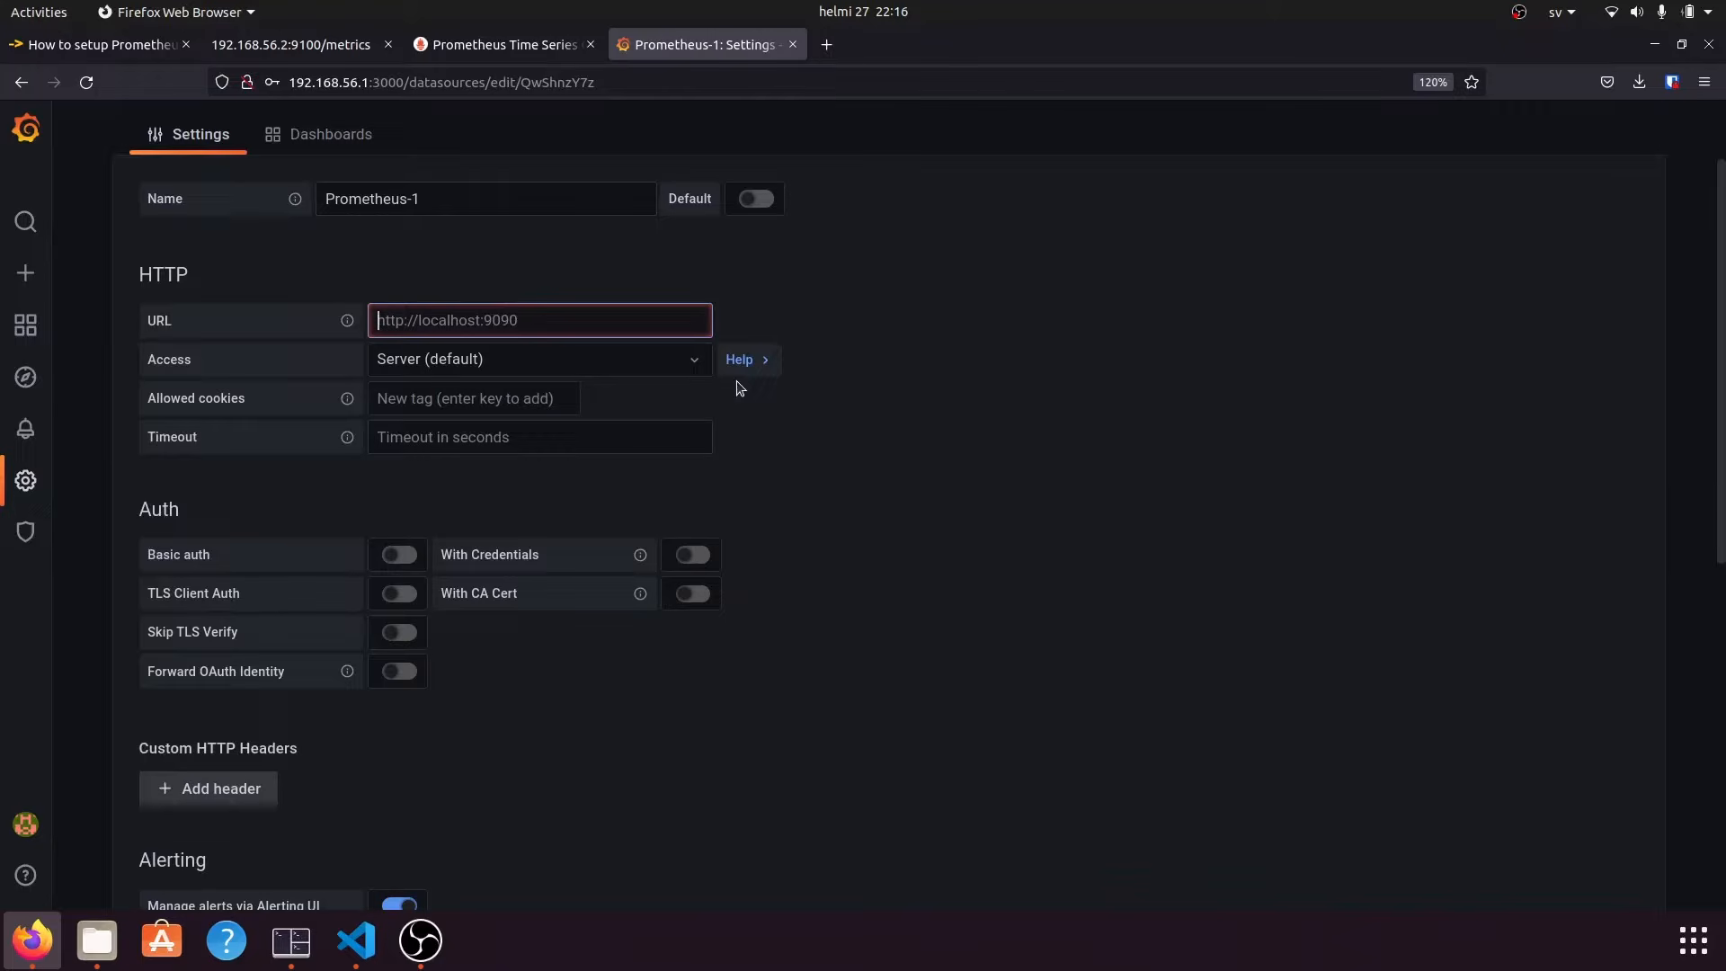
type("http://localhost")
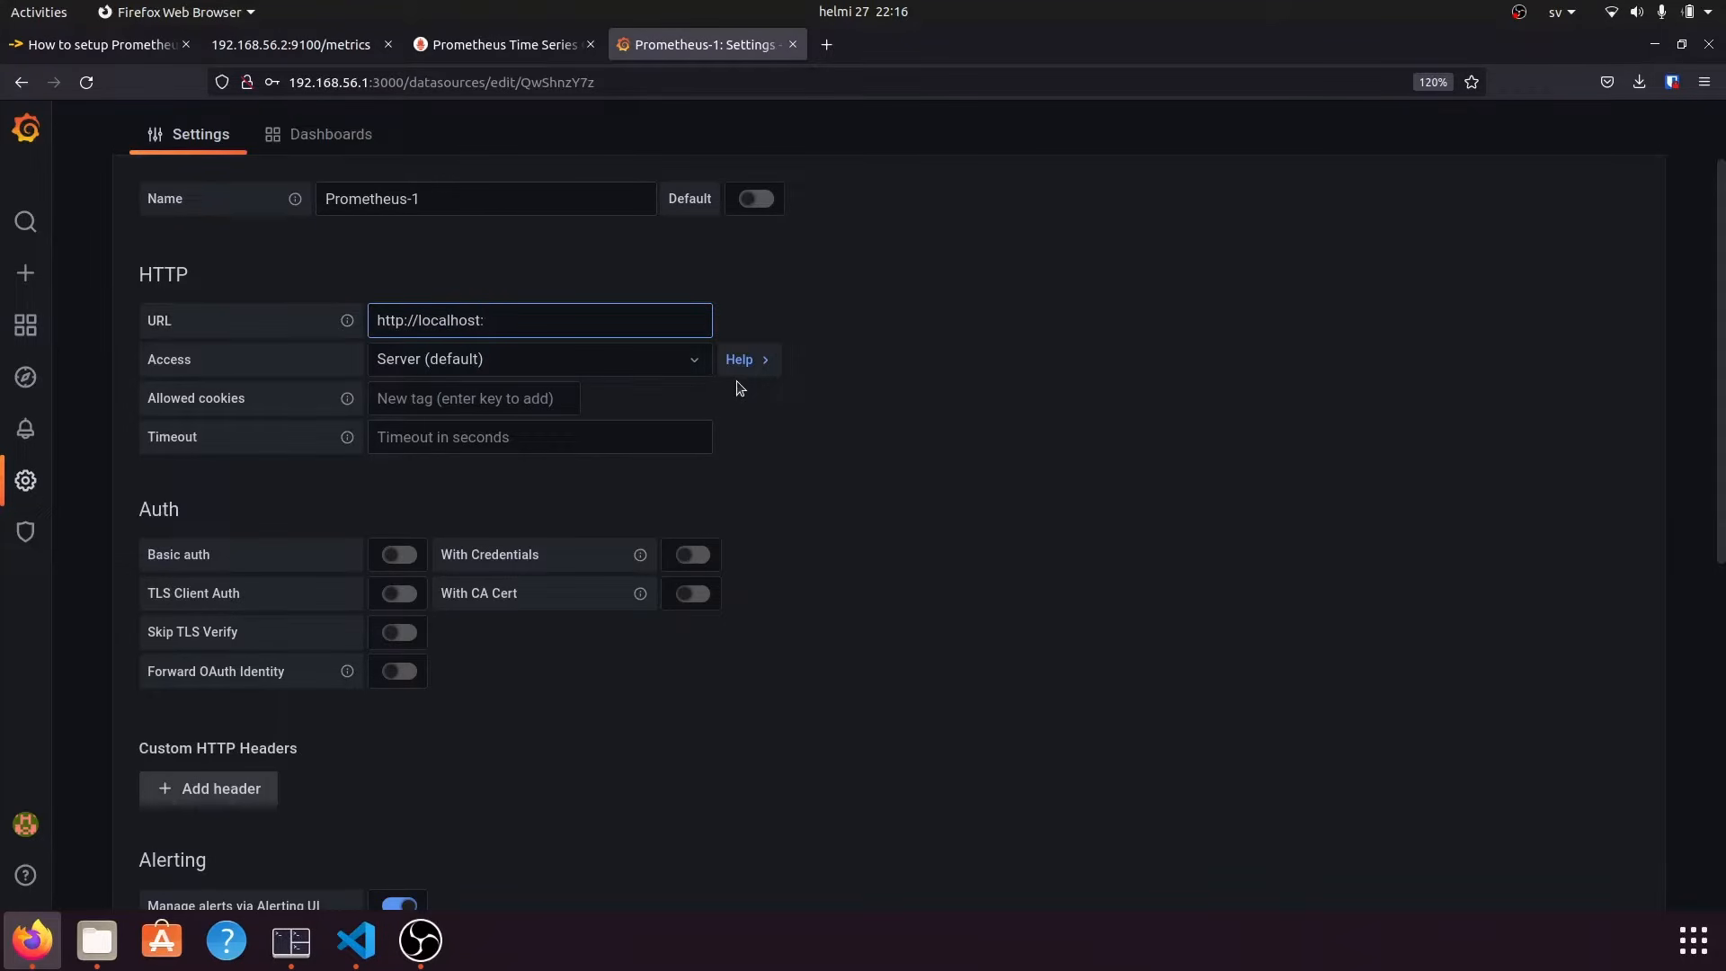
type(":9090")
left_click(839, 435)
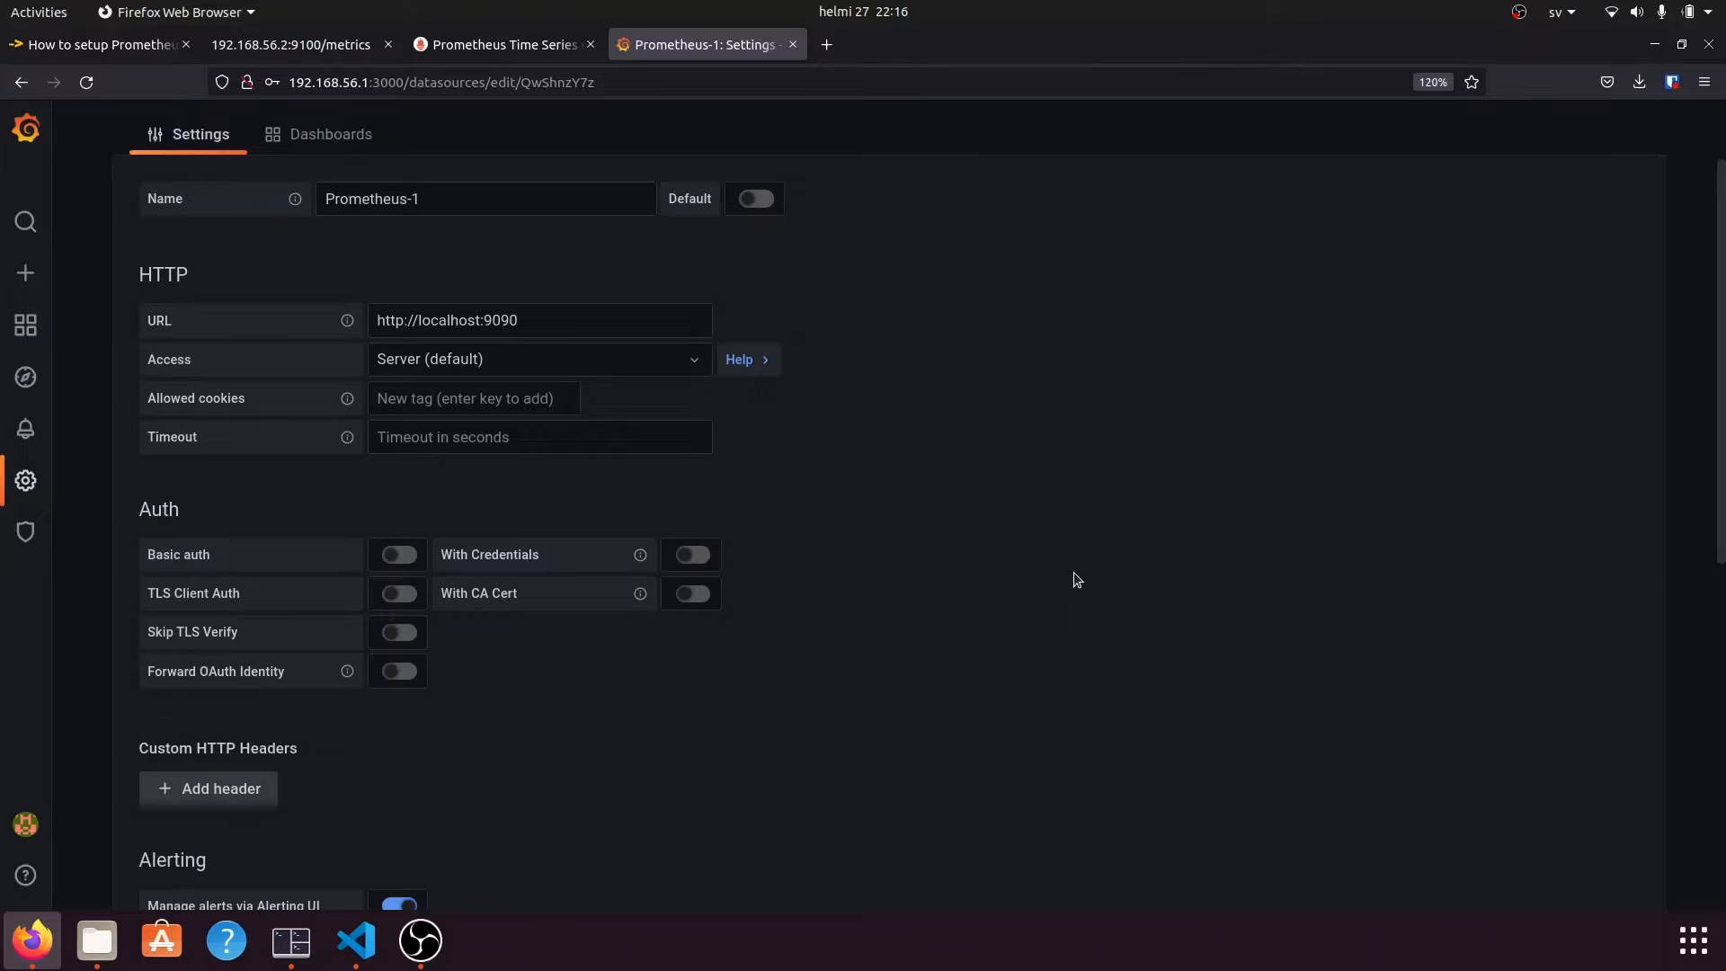
Save and test the Prometheus-1 data source, then go back.
scroll(1077, 579, "down", 8)
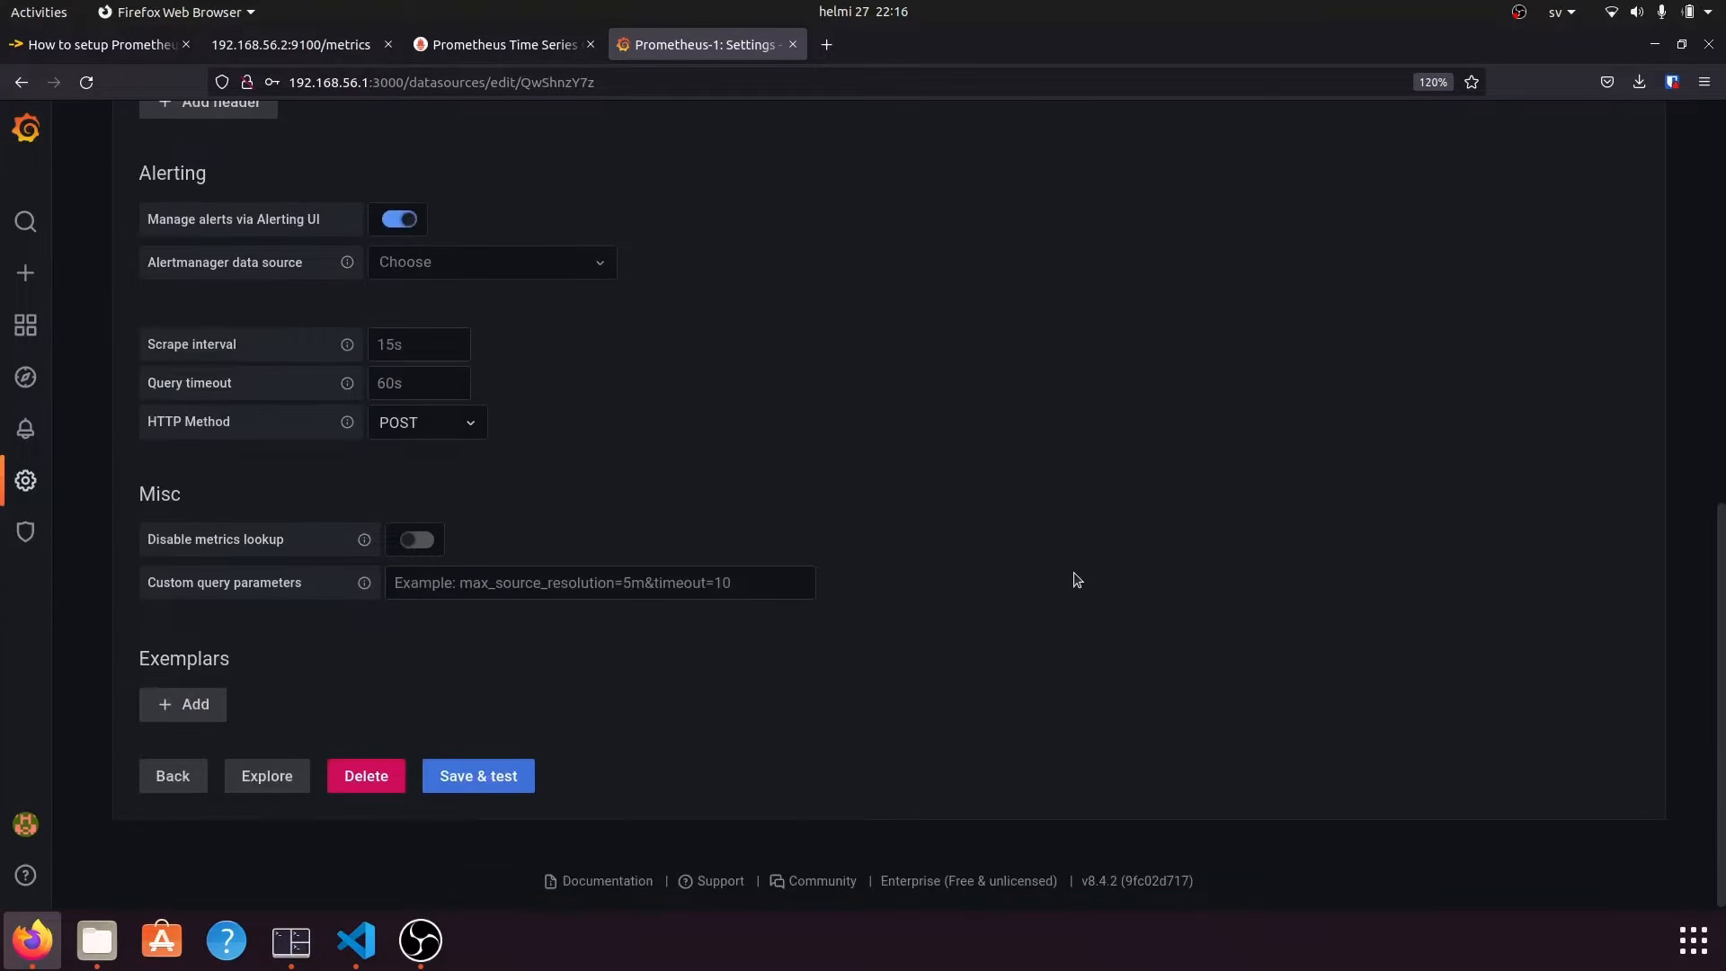
scroll(895, 620, "up", 8)
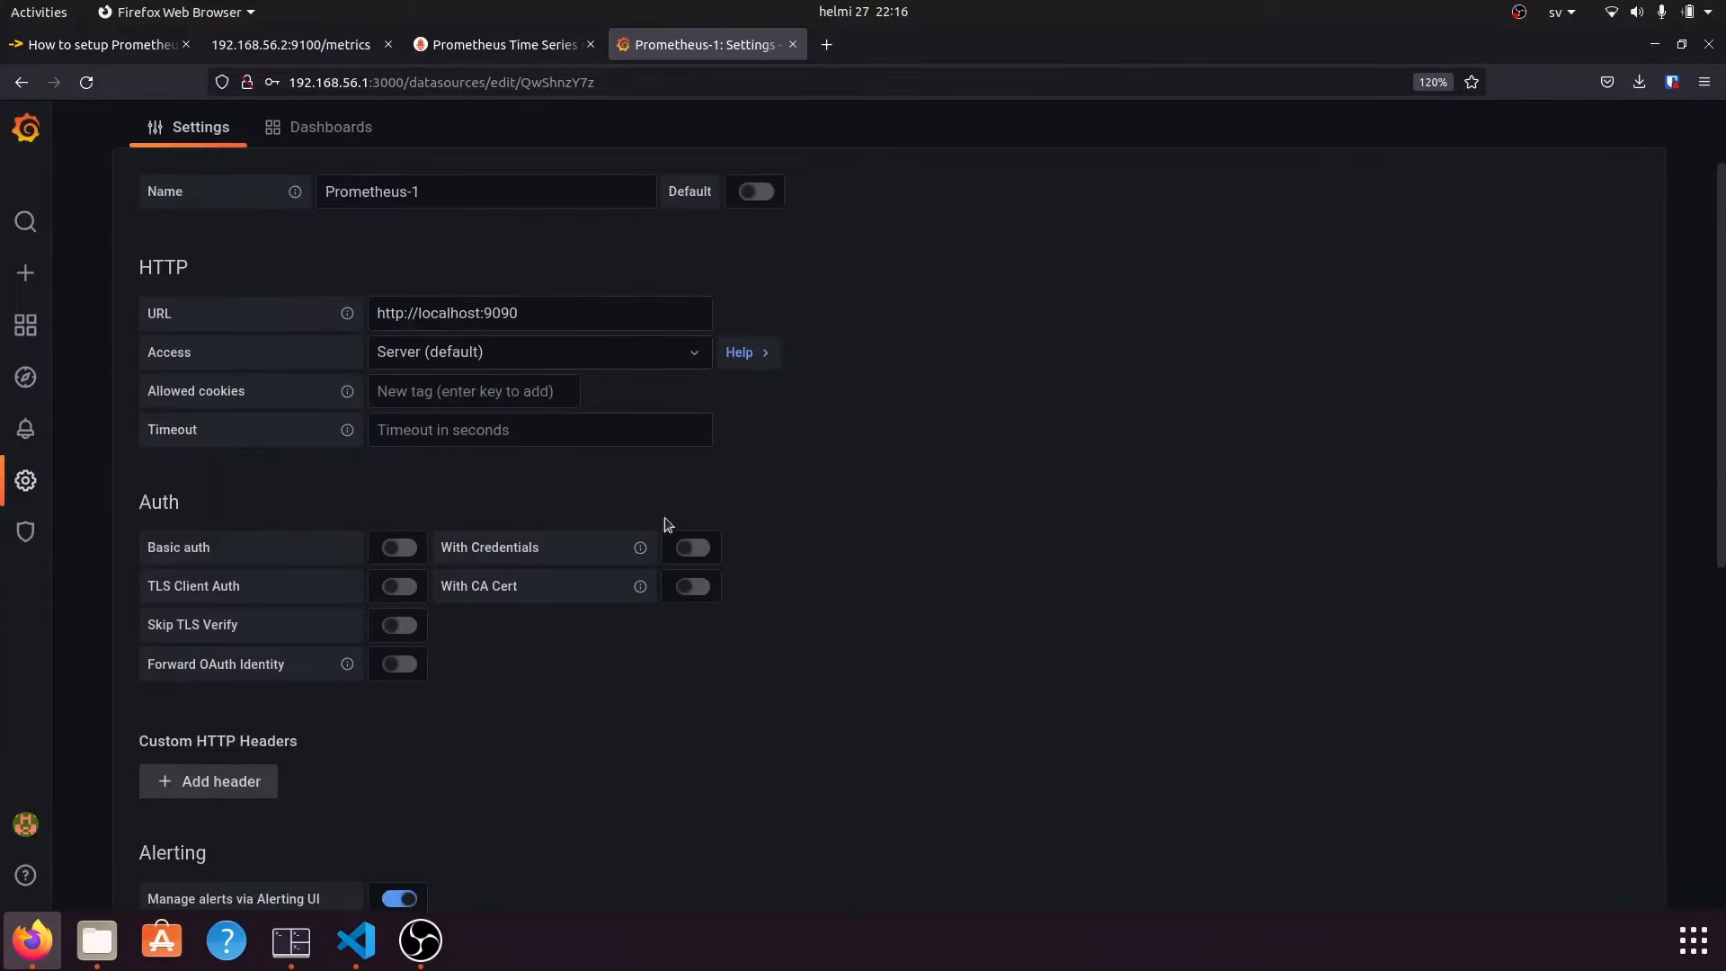
scroll(890, 611, "down", 8)
left_click(514, 775)
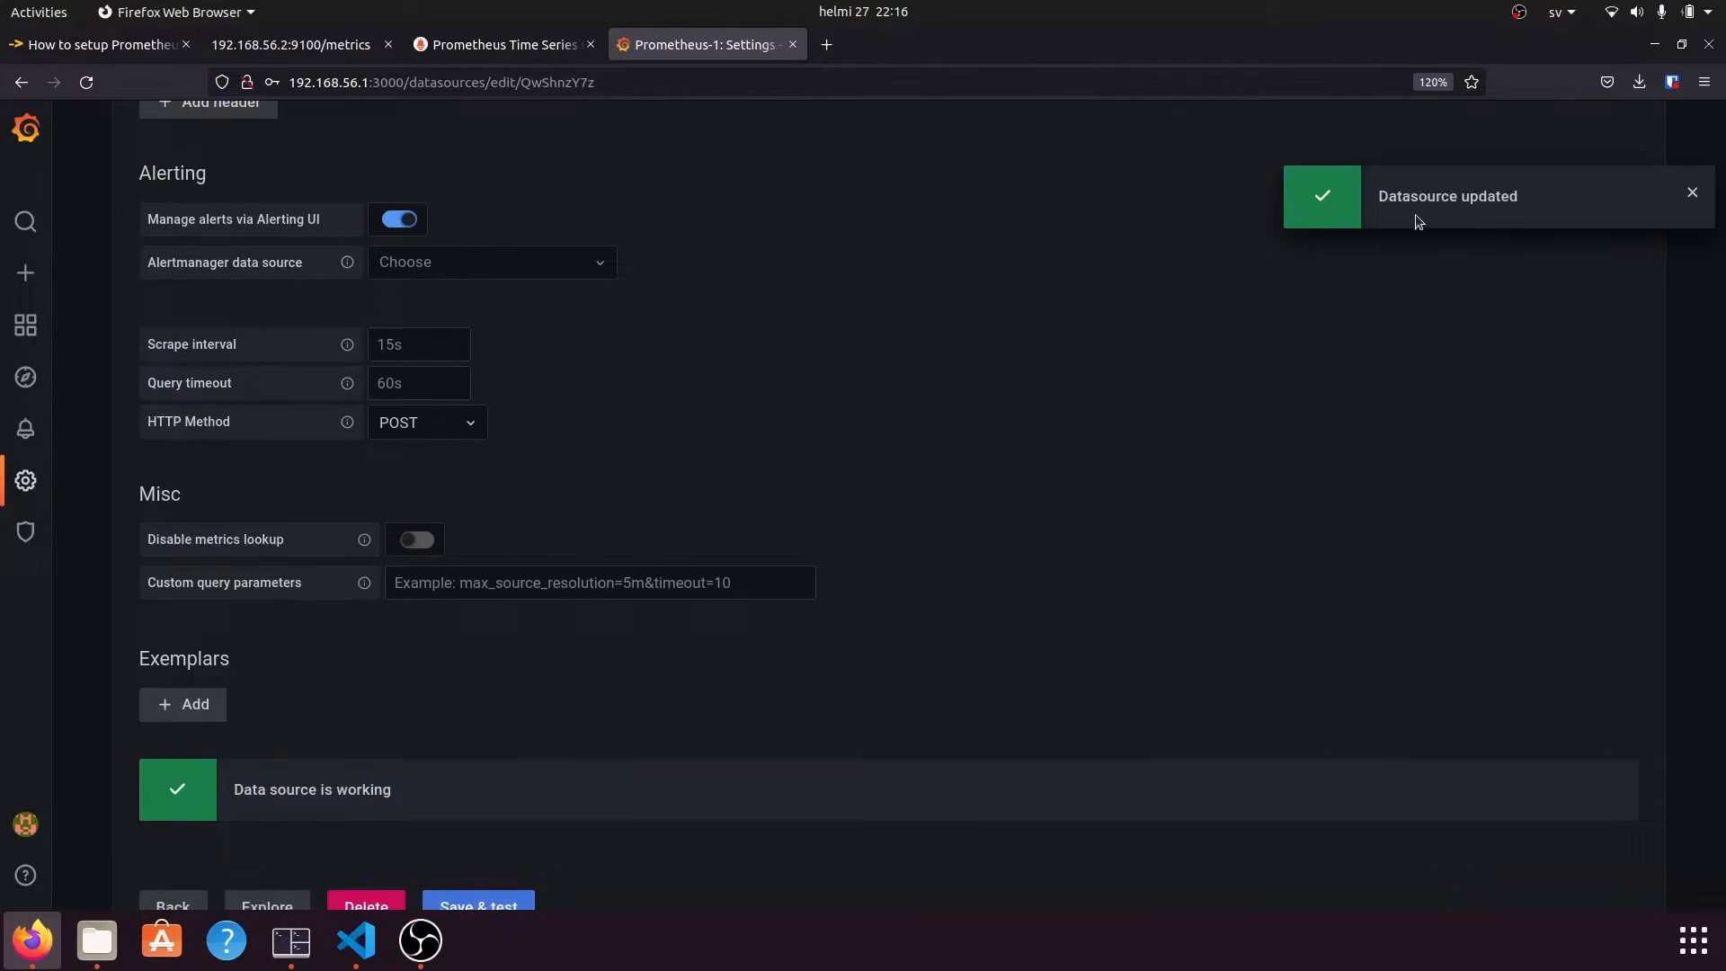
scroll(624, 623, "down", 3)
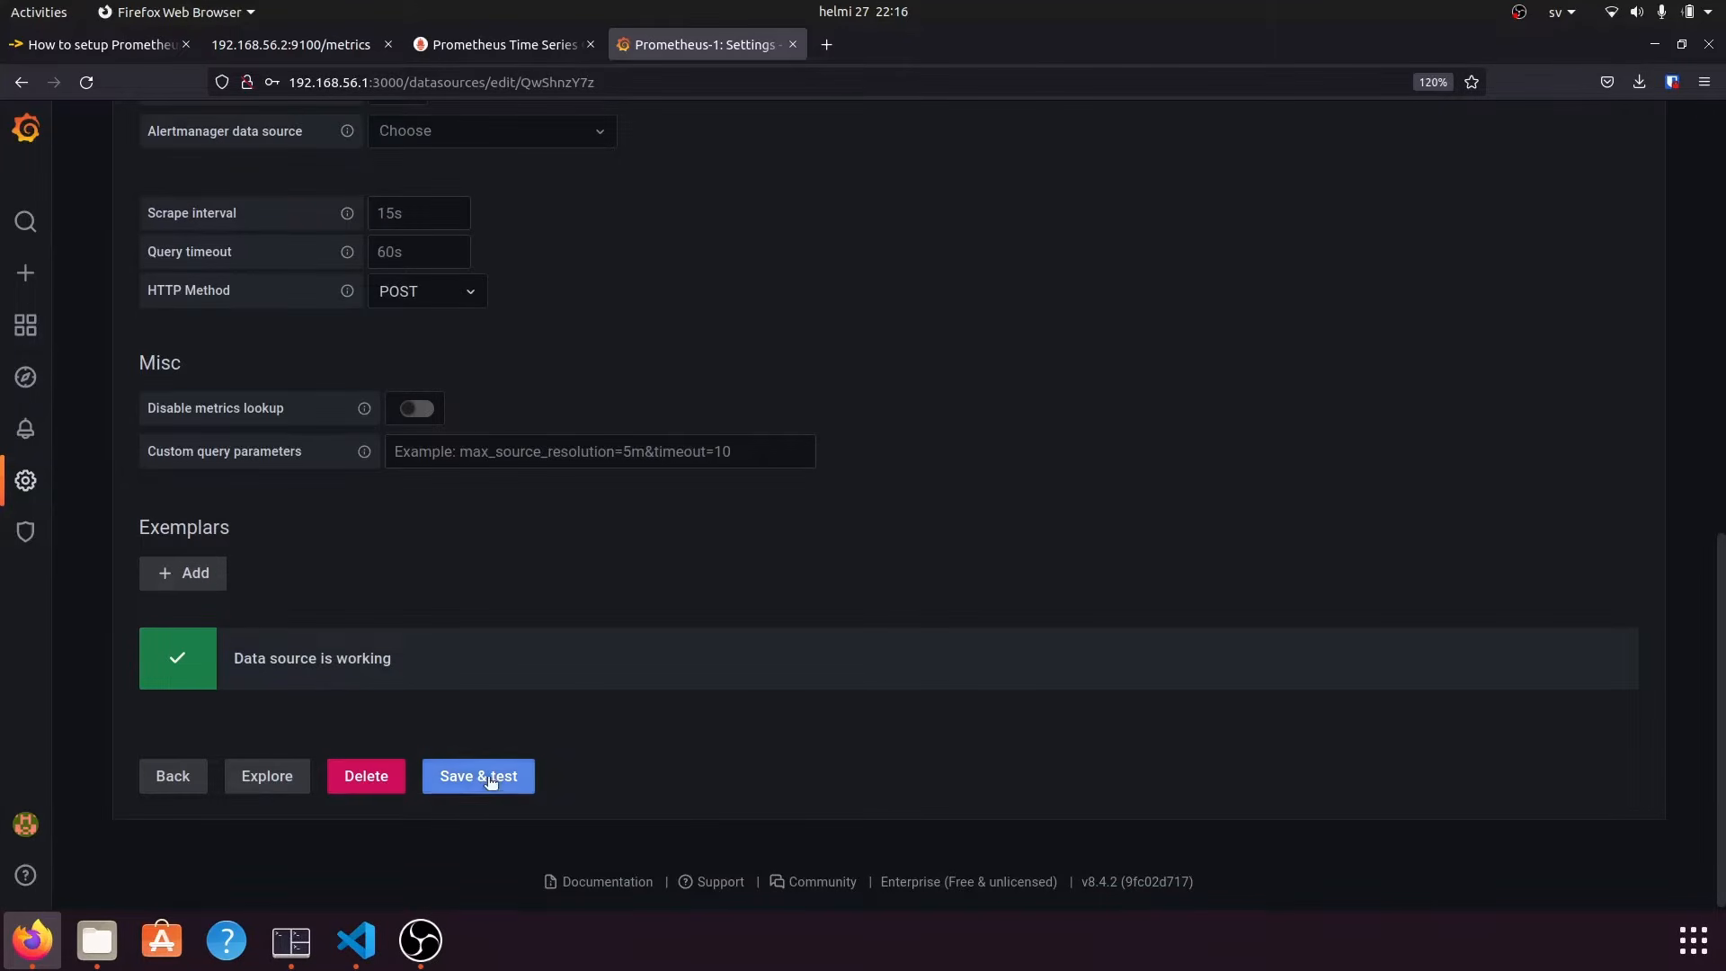
left_click(173, 779)
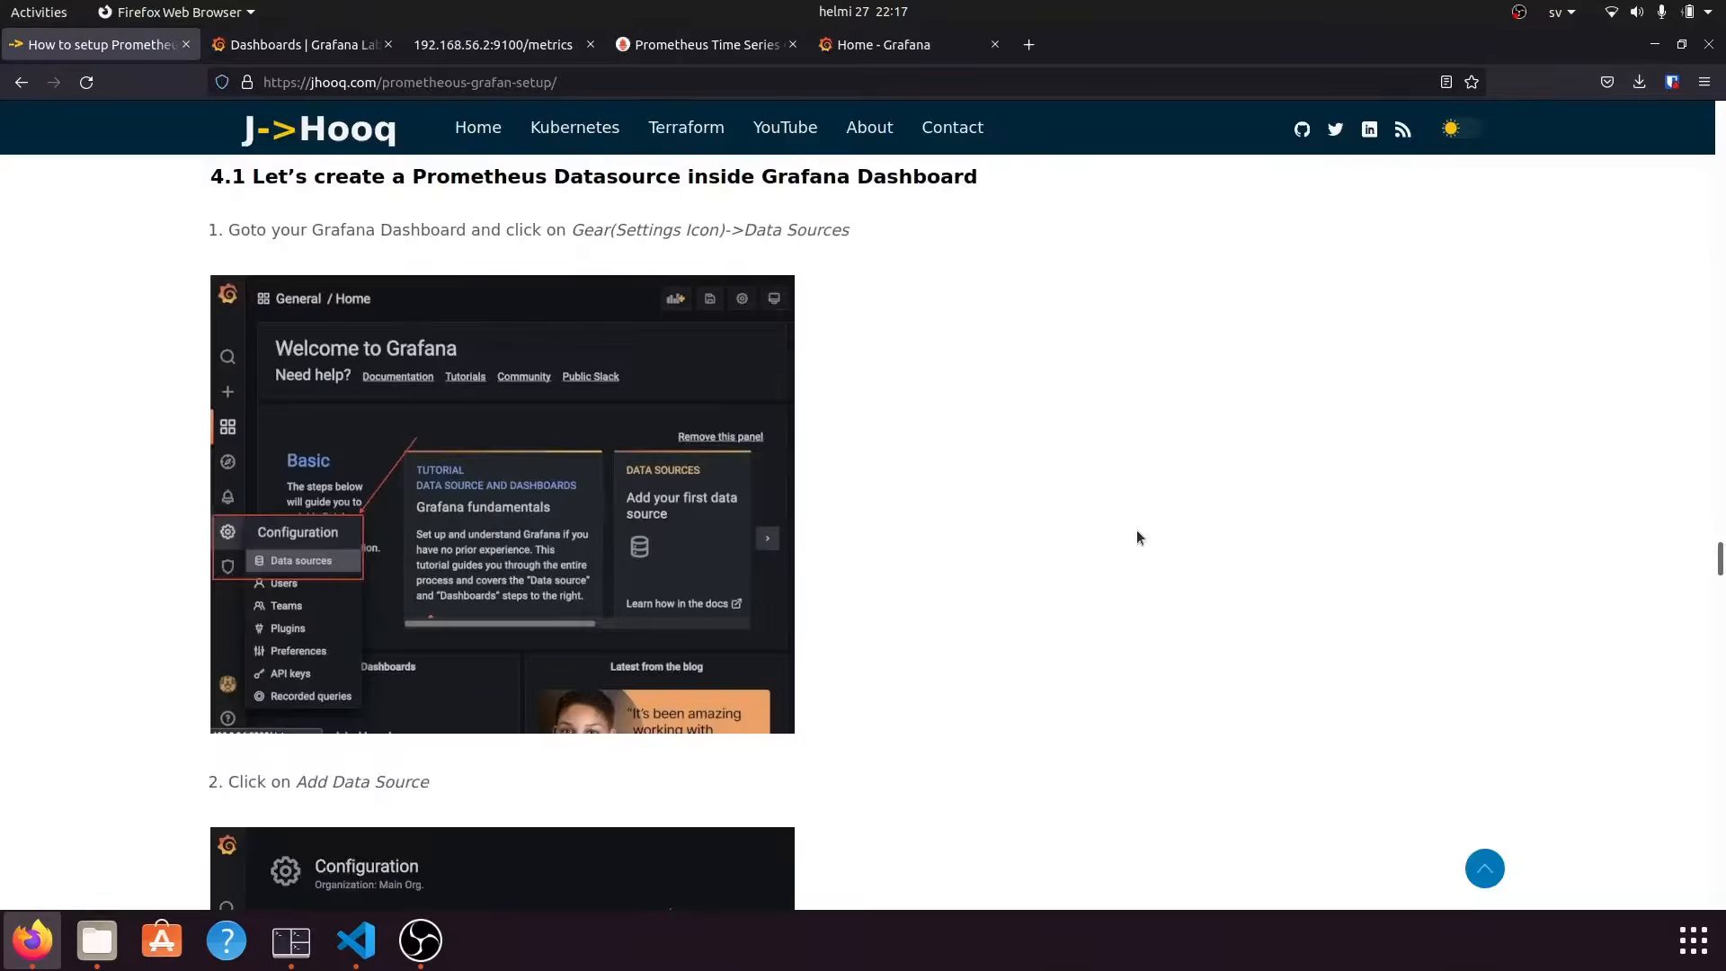
Scroll the guide to section 4.2 and highlight its Grafana Labs heading and link text.
scroll(755, 620, "down", 2)
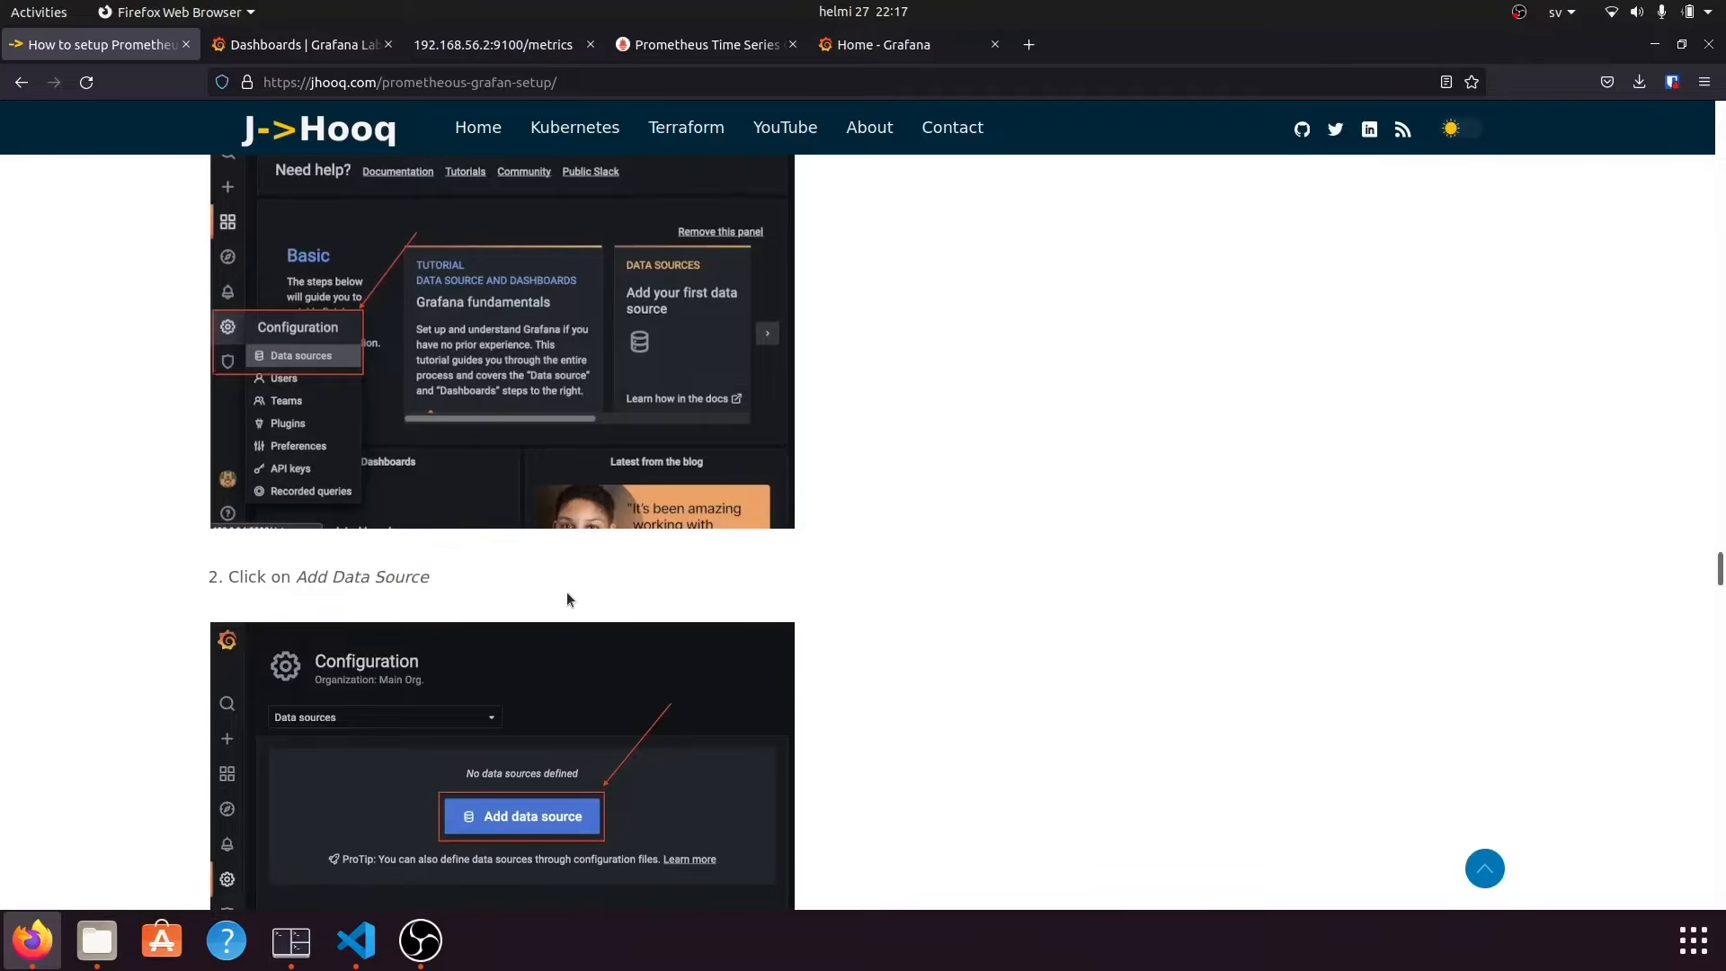
scroll(567, 591, "down", 2)
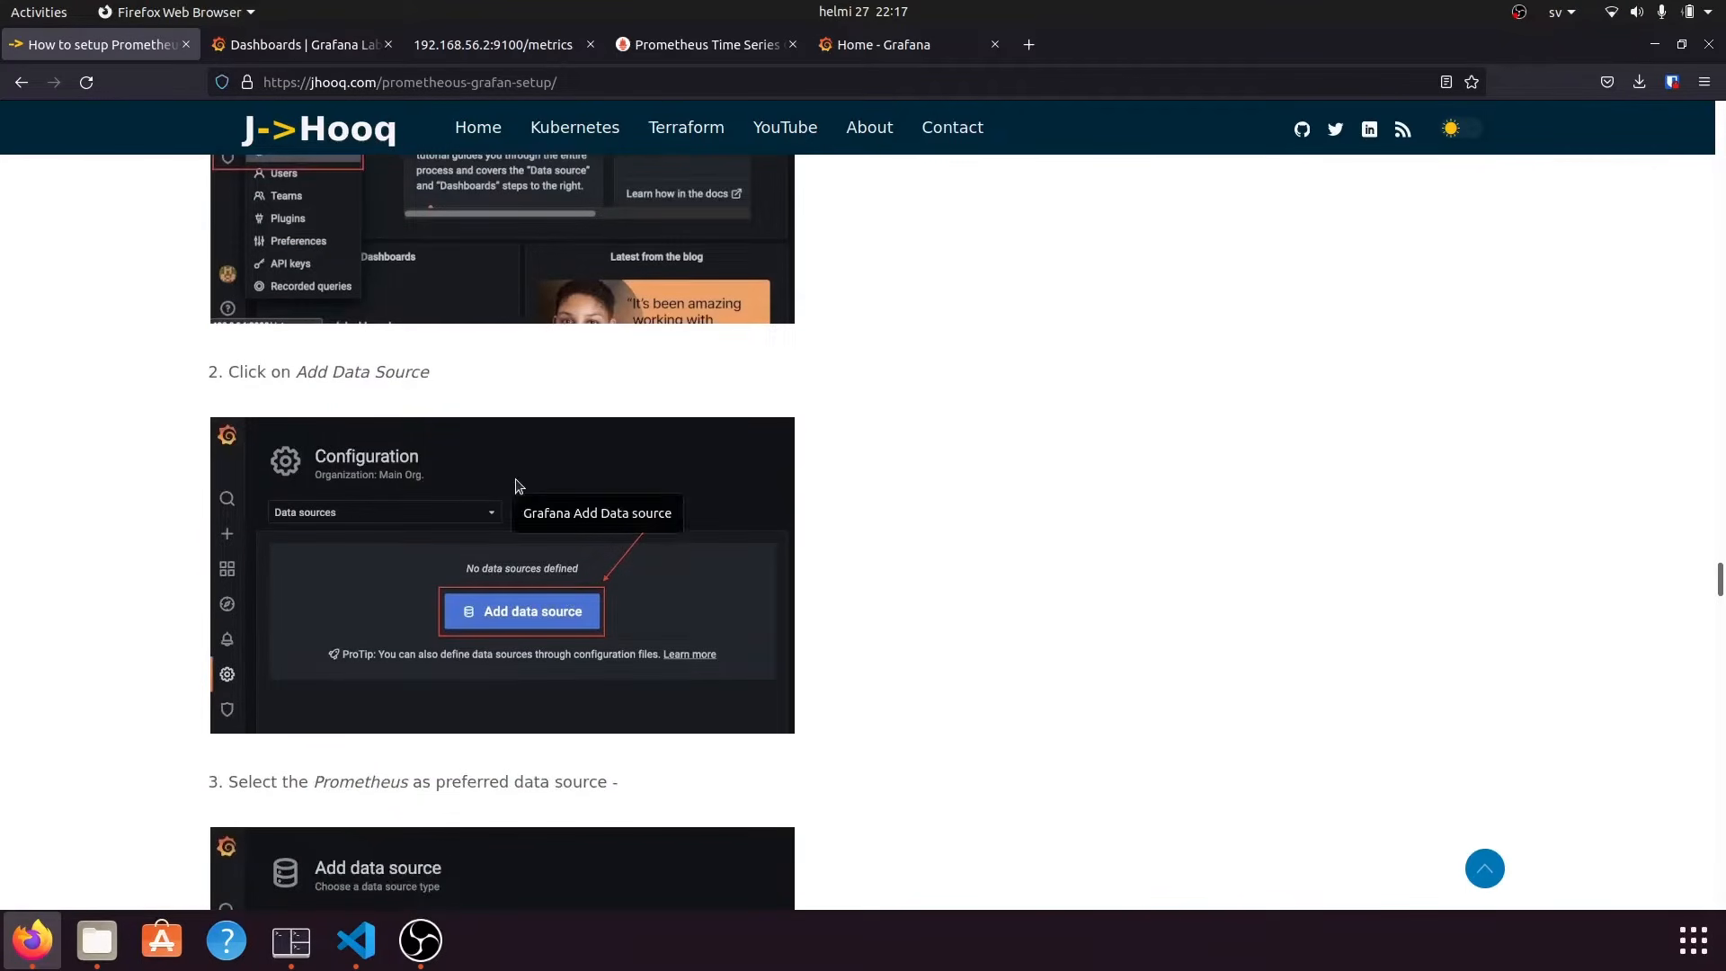
scroll(486, 671, "down", 5)
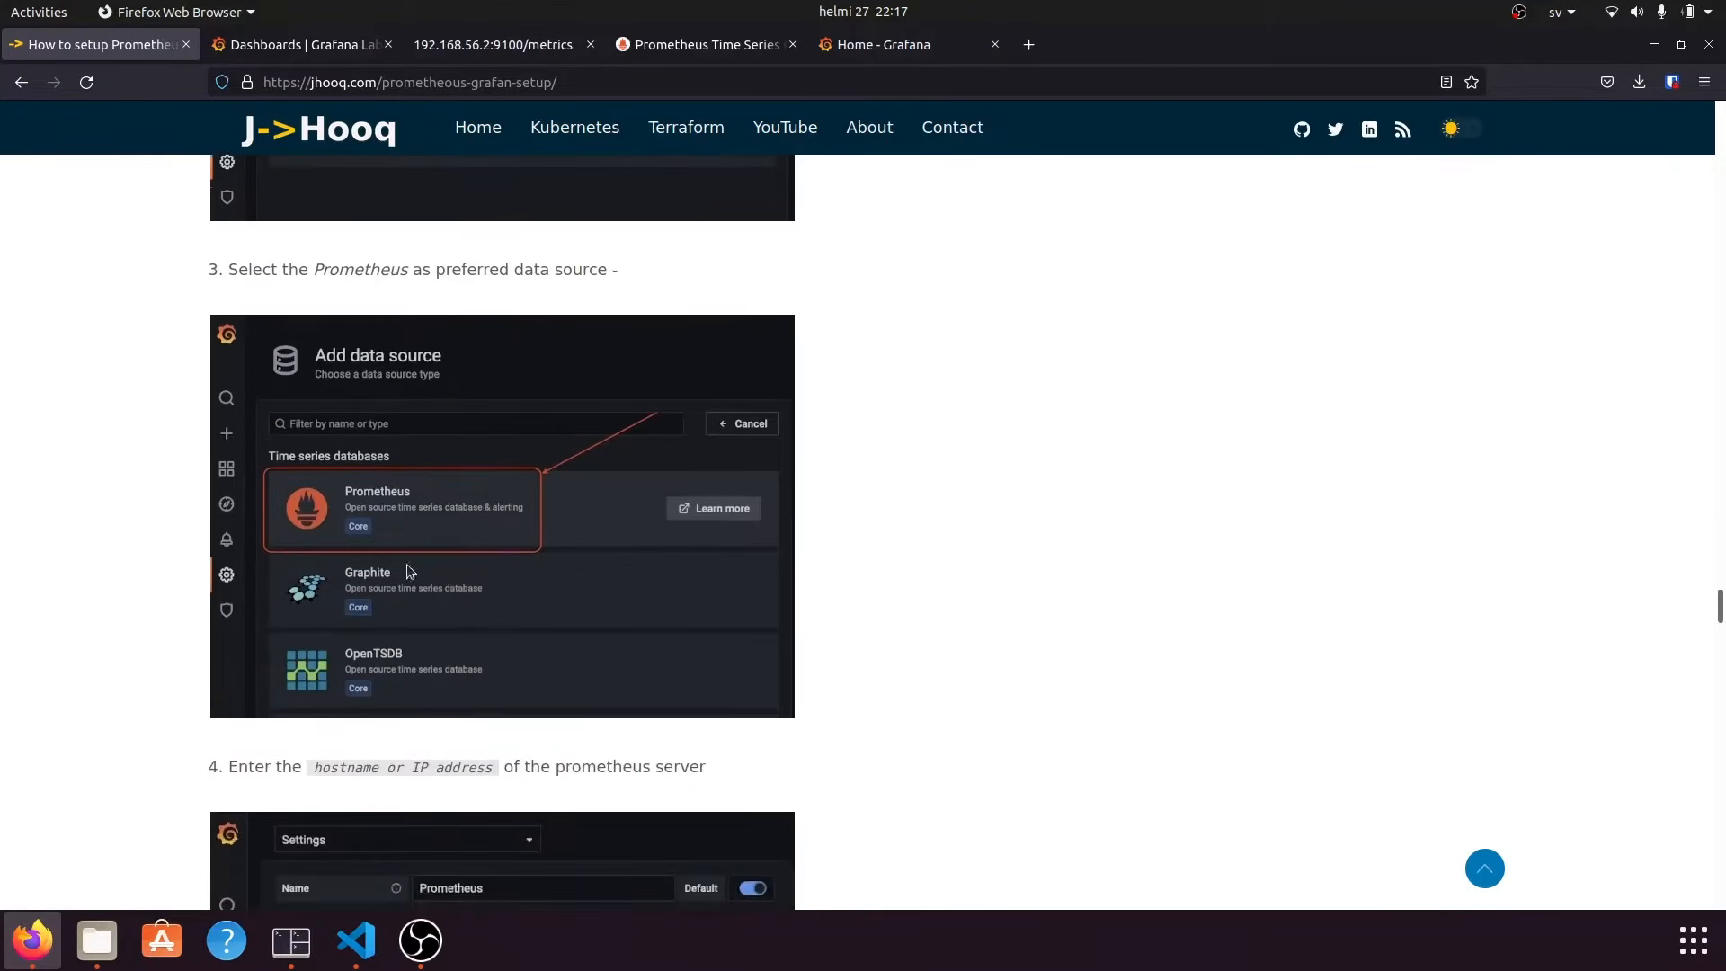
scroll(474, 491, "down", 4)
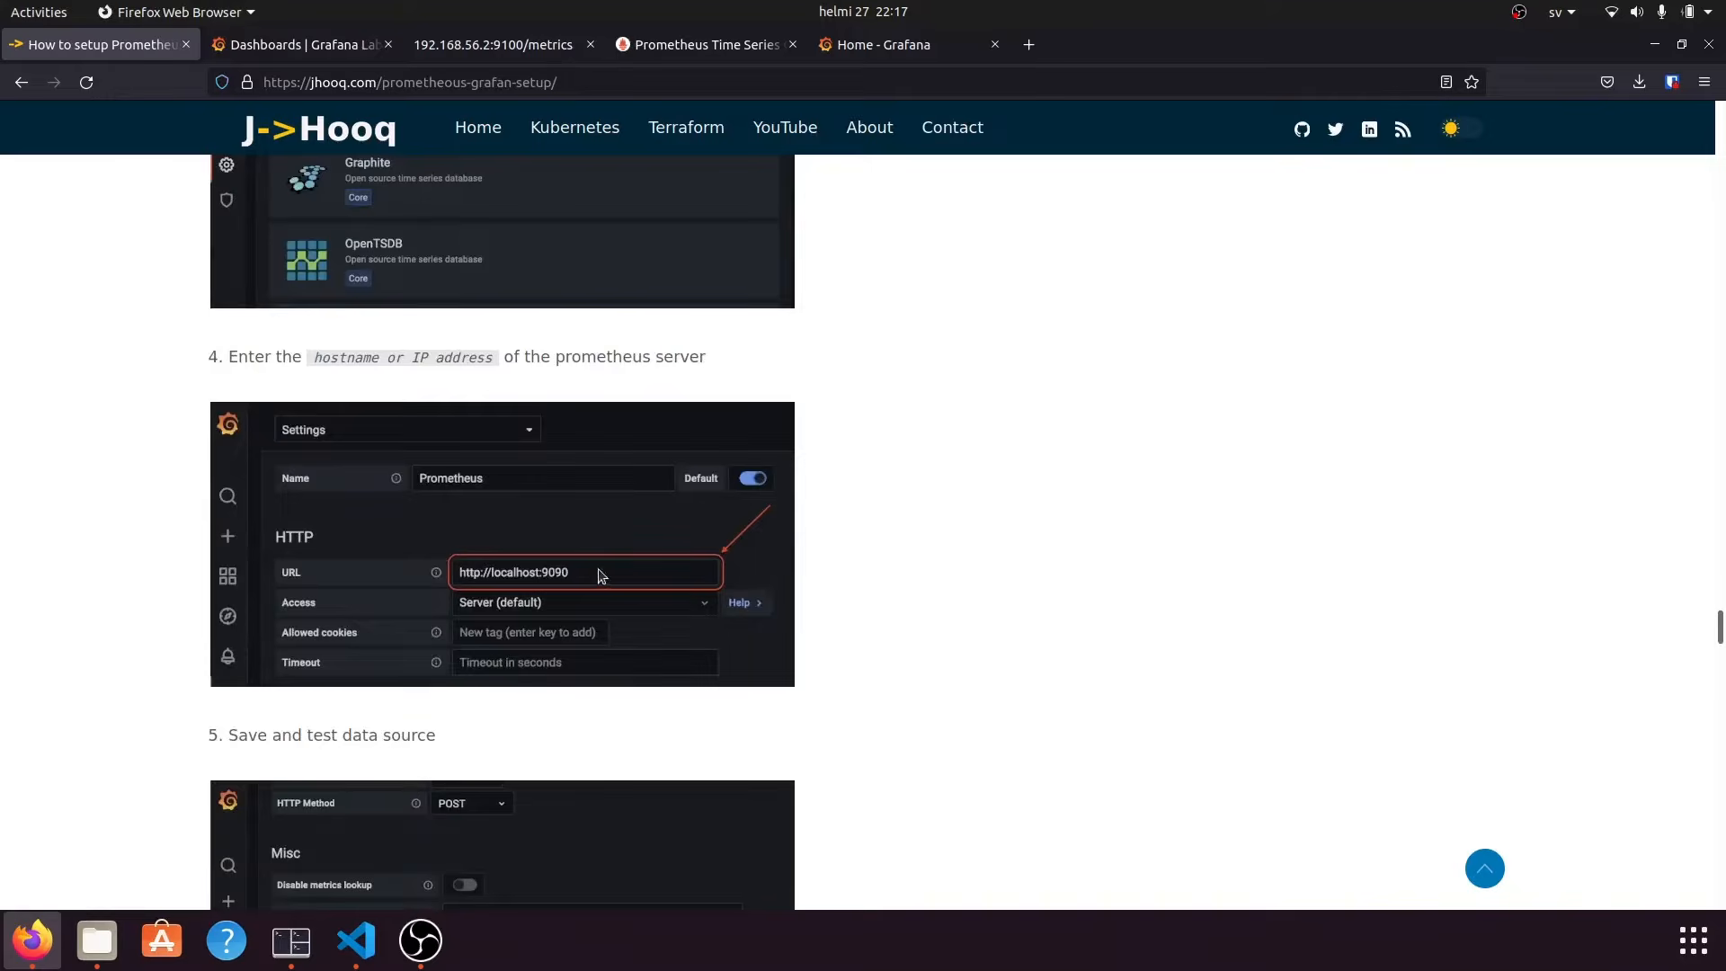
scroll(599, 576, "down", 4)
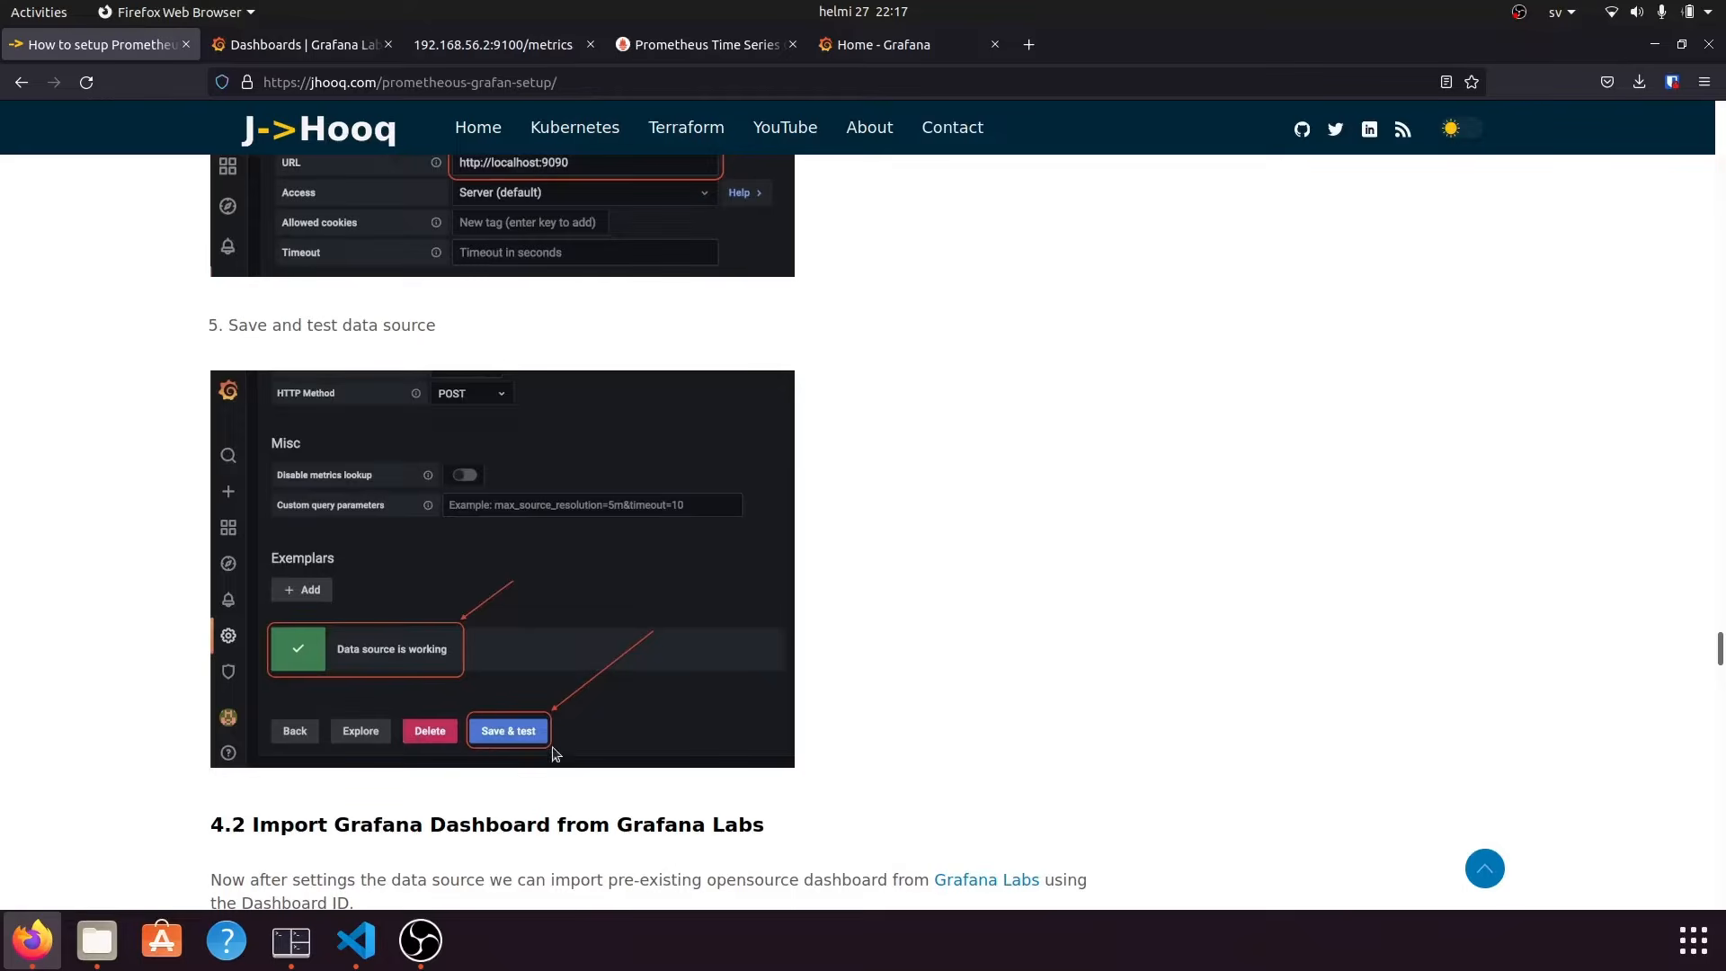
scroll(489, 693, "down", 2)
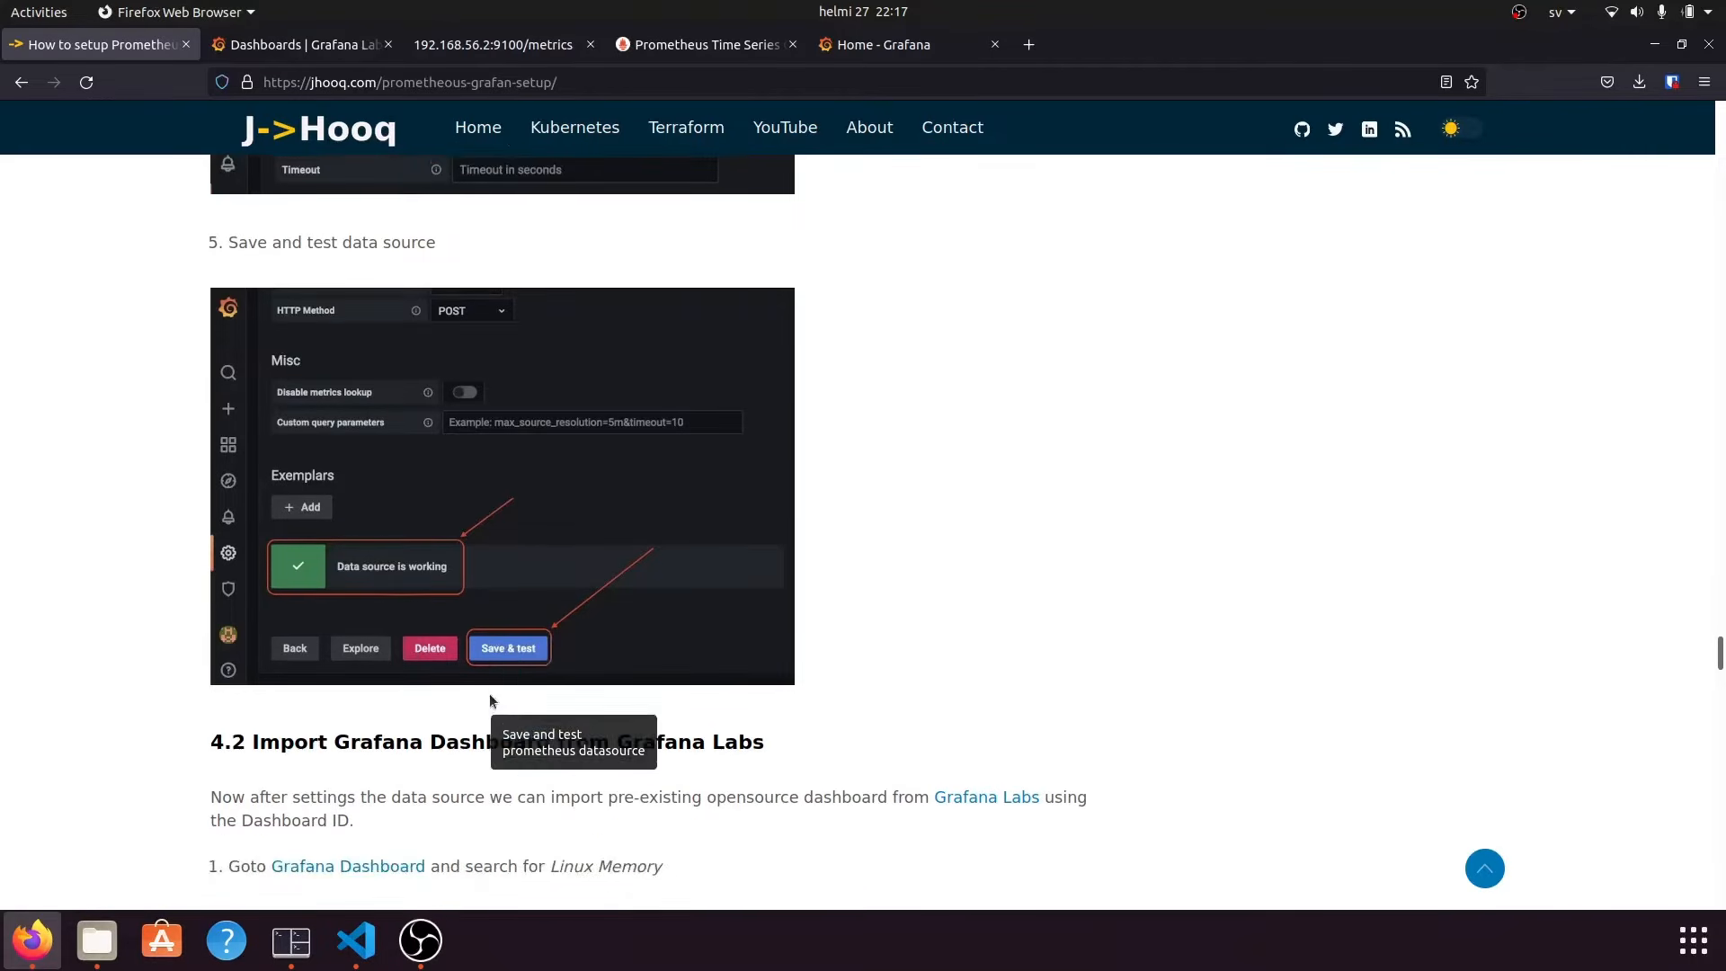
scroll(489, 693, "down", 5)
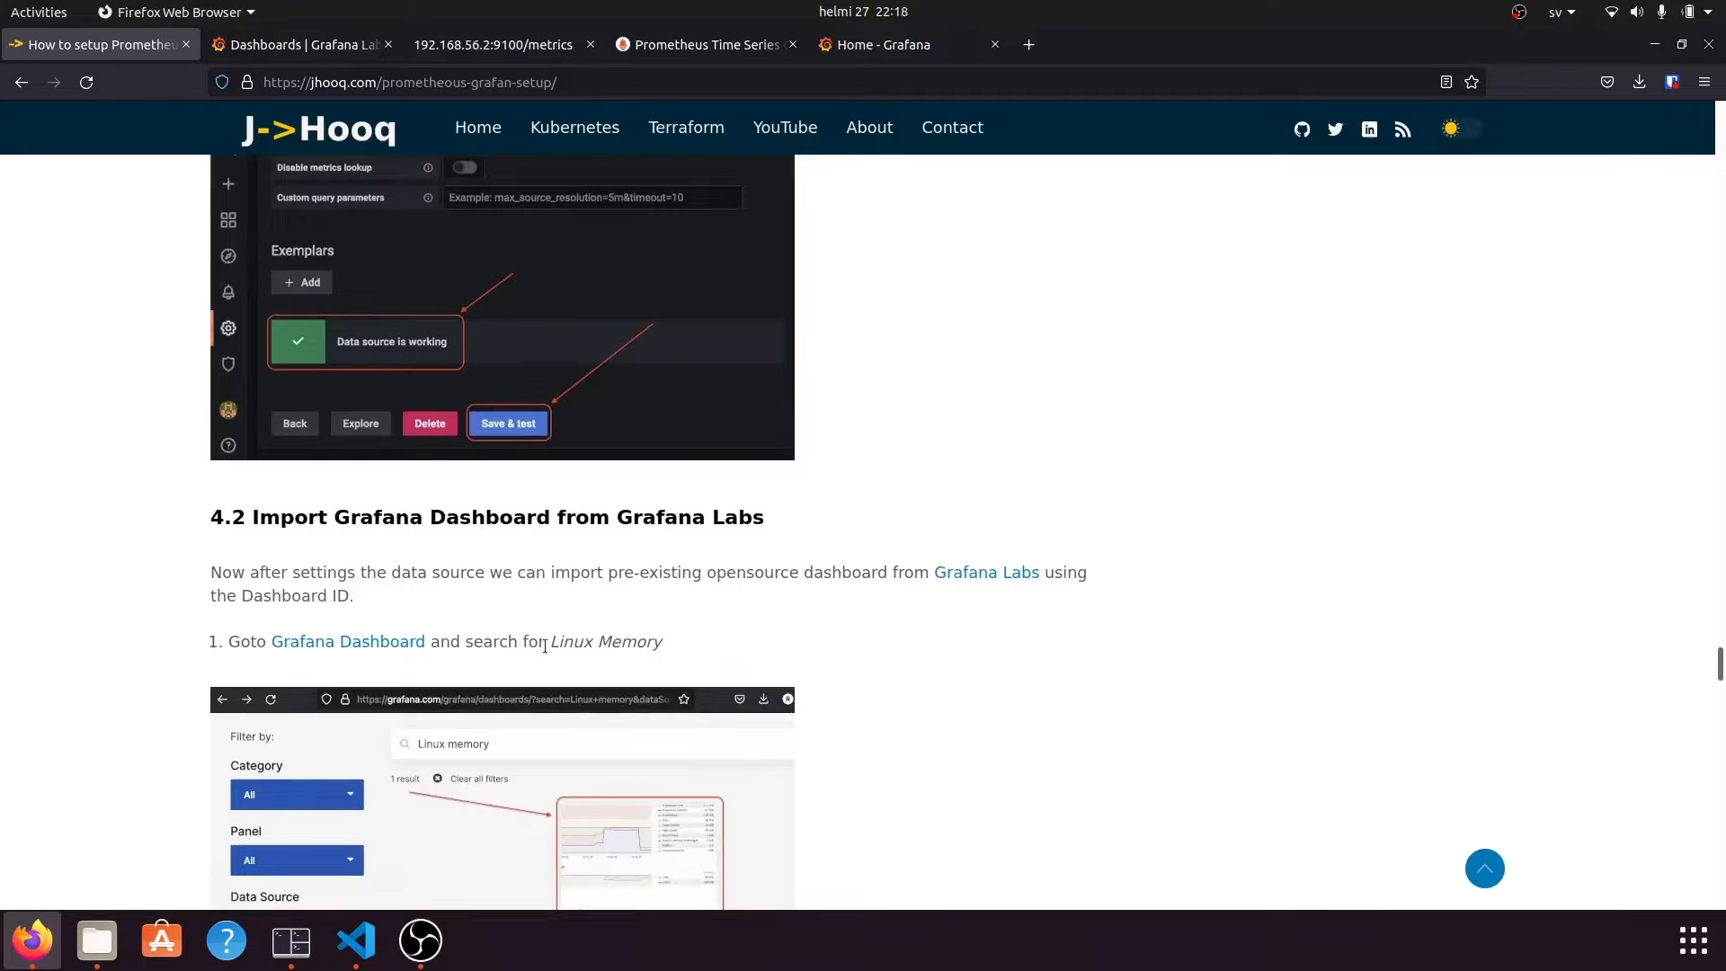
scroll(545, 645, "down", 5)
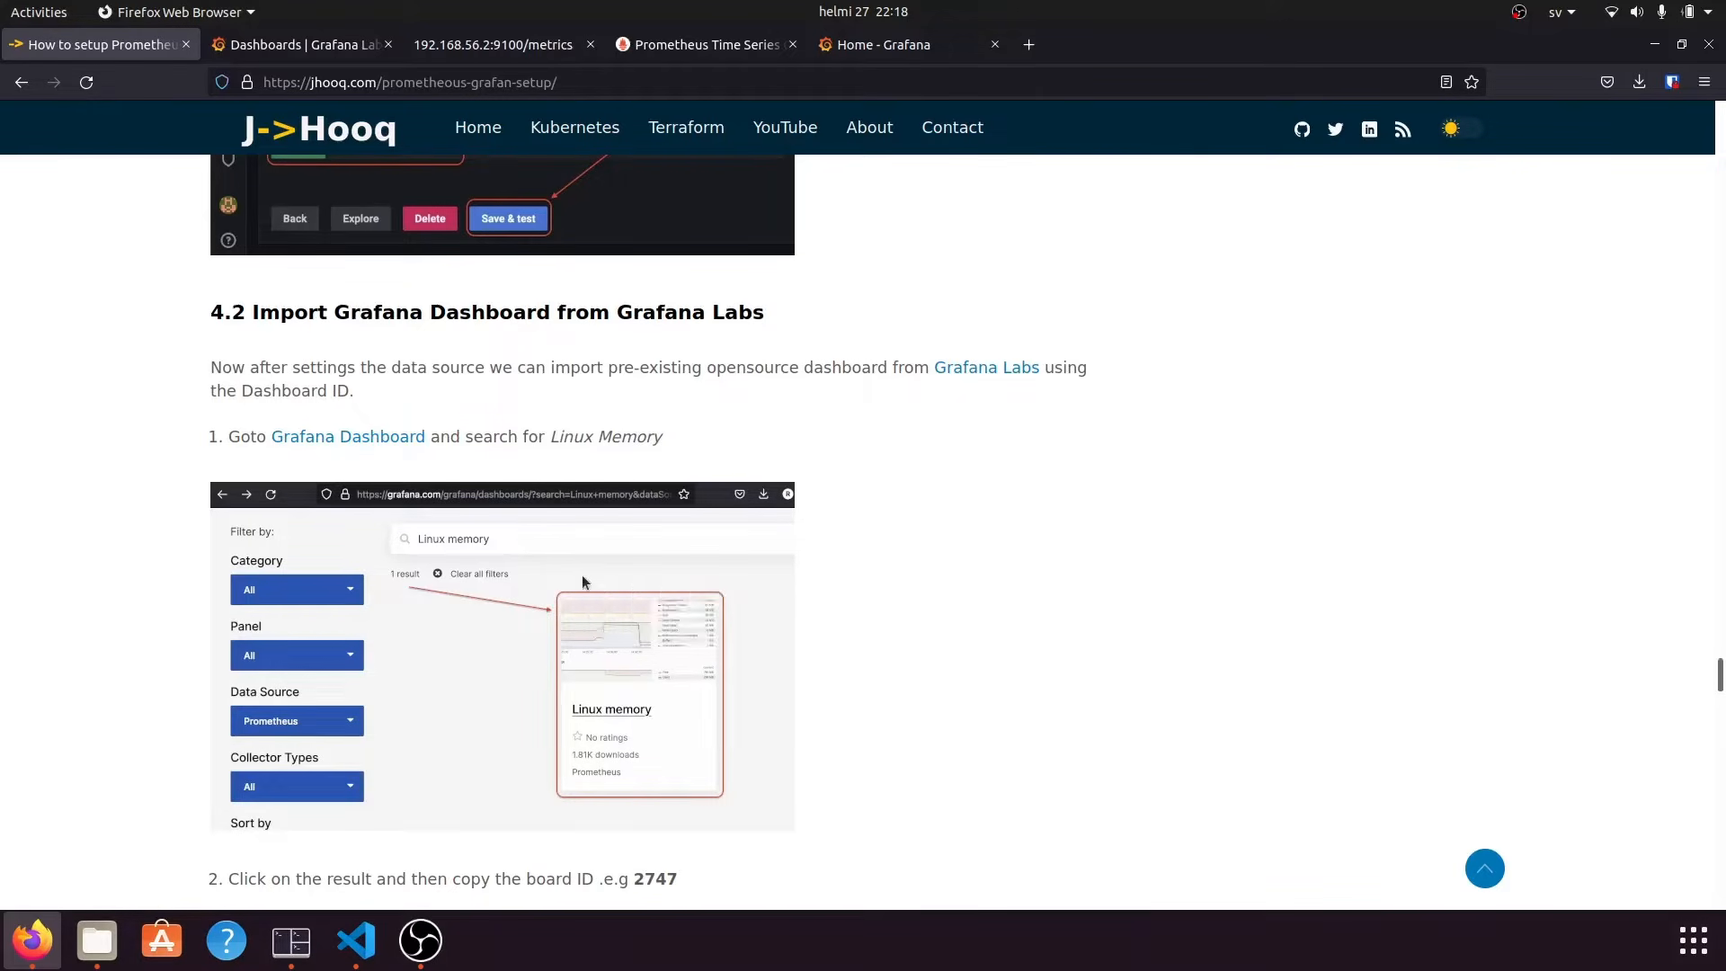
left_click_drag(613, 316, 766, 315)
left_click(663, 416)
left_click_drag(1062, 371, 960, 380)
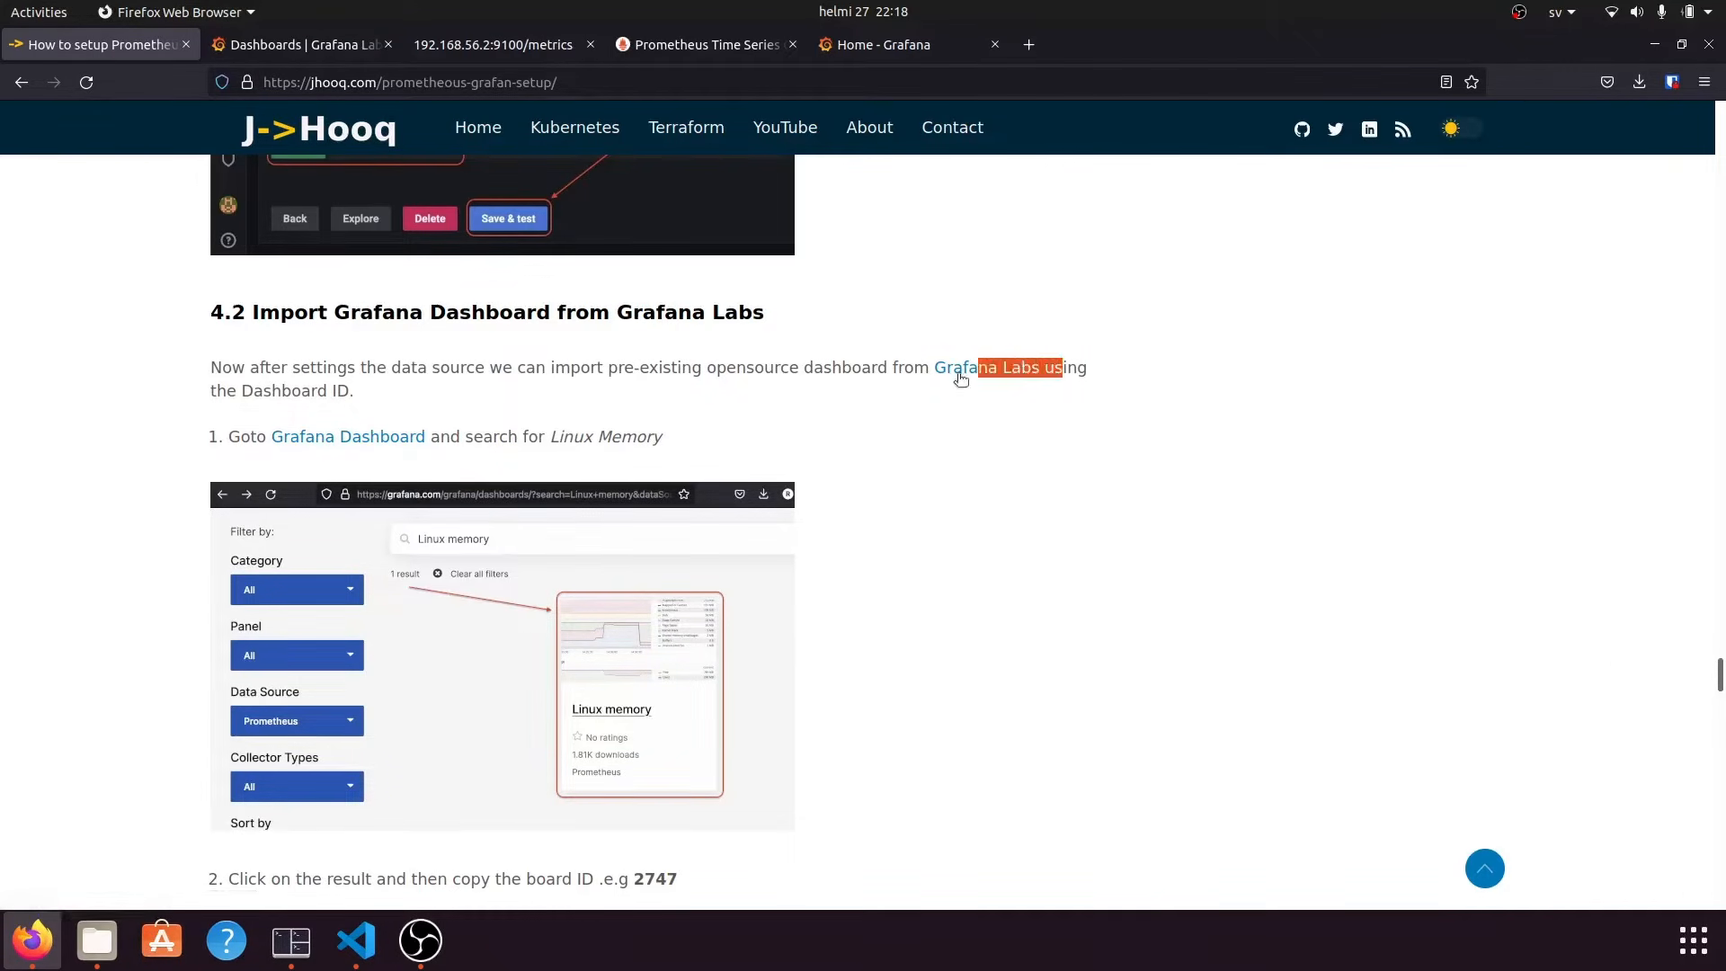
left_click(950, 464)
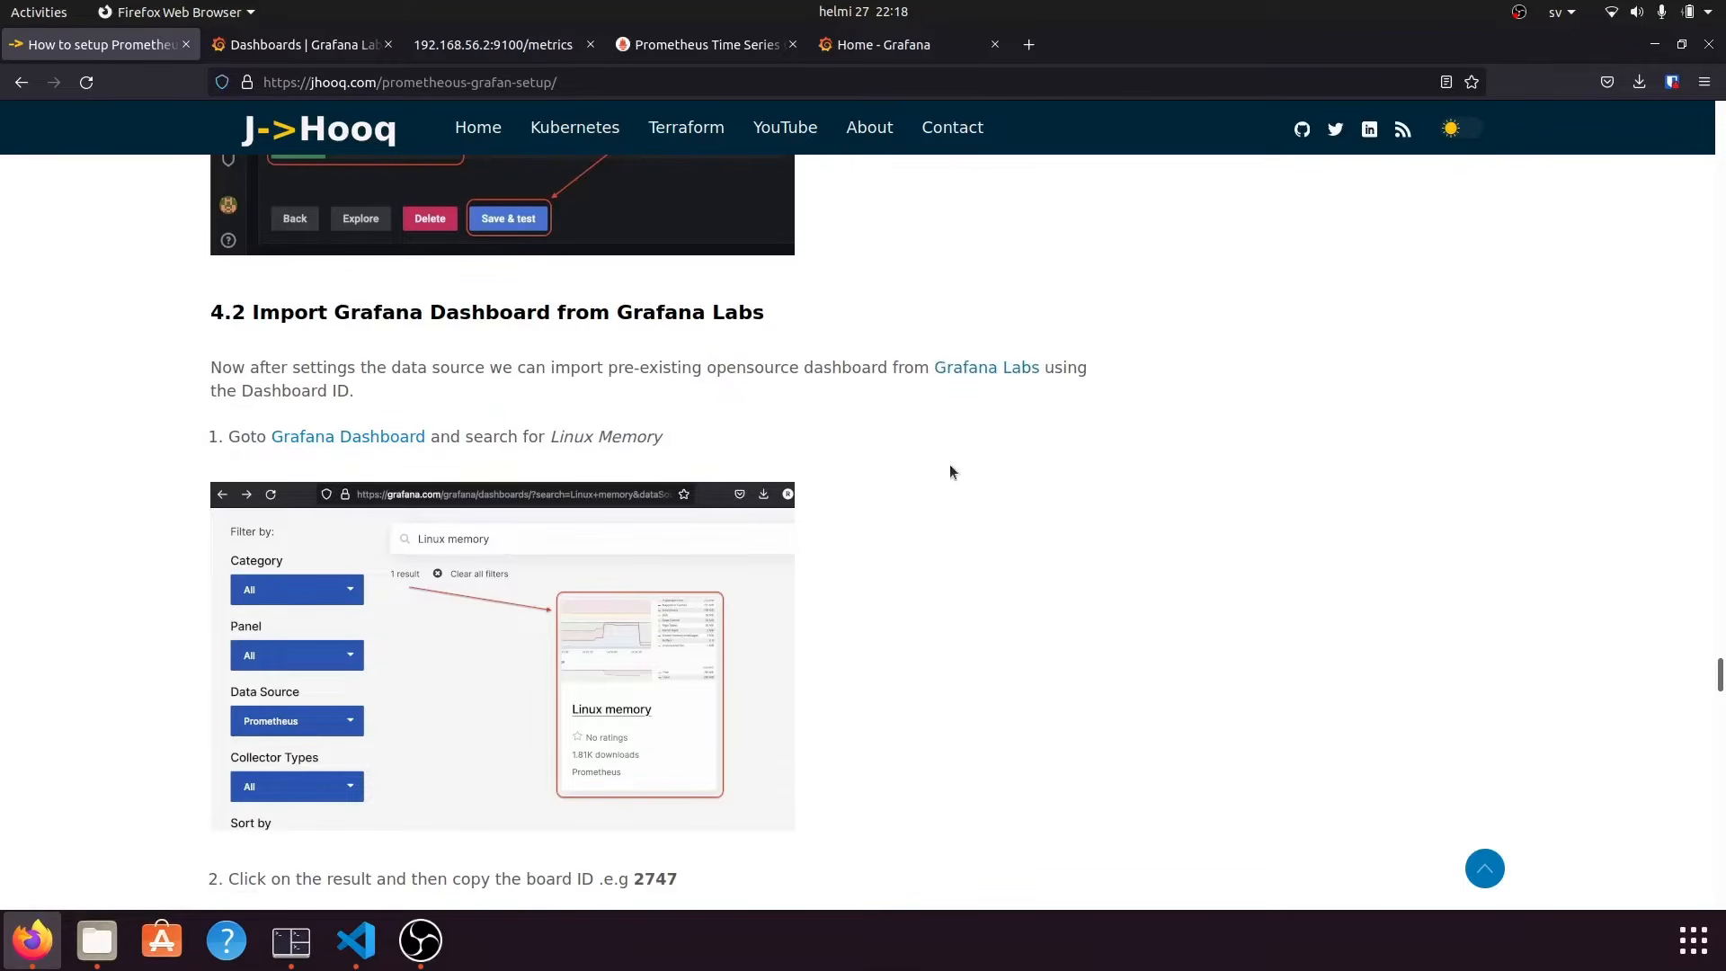
Search the Grafana Labs community dashboards for 'linux memory'.
left_click(302, 49)
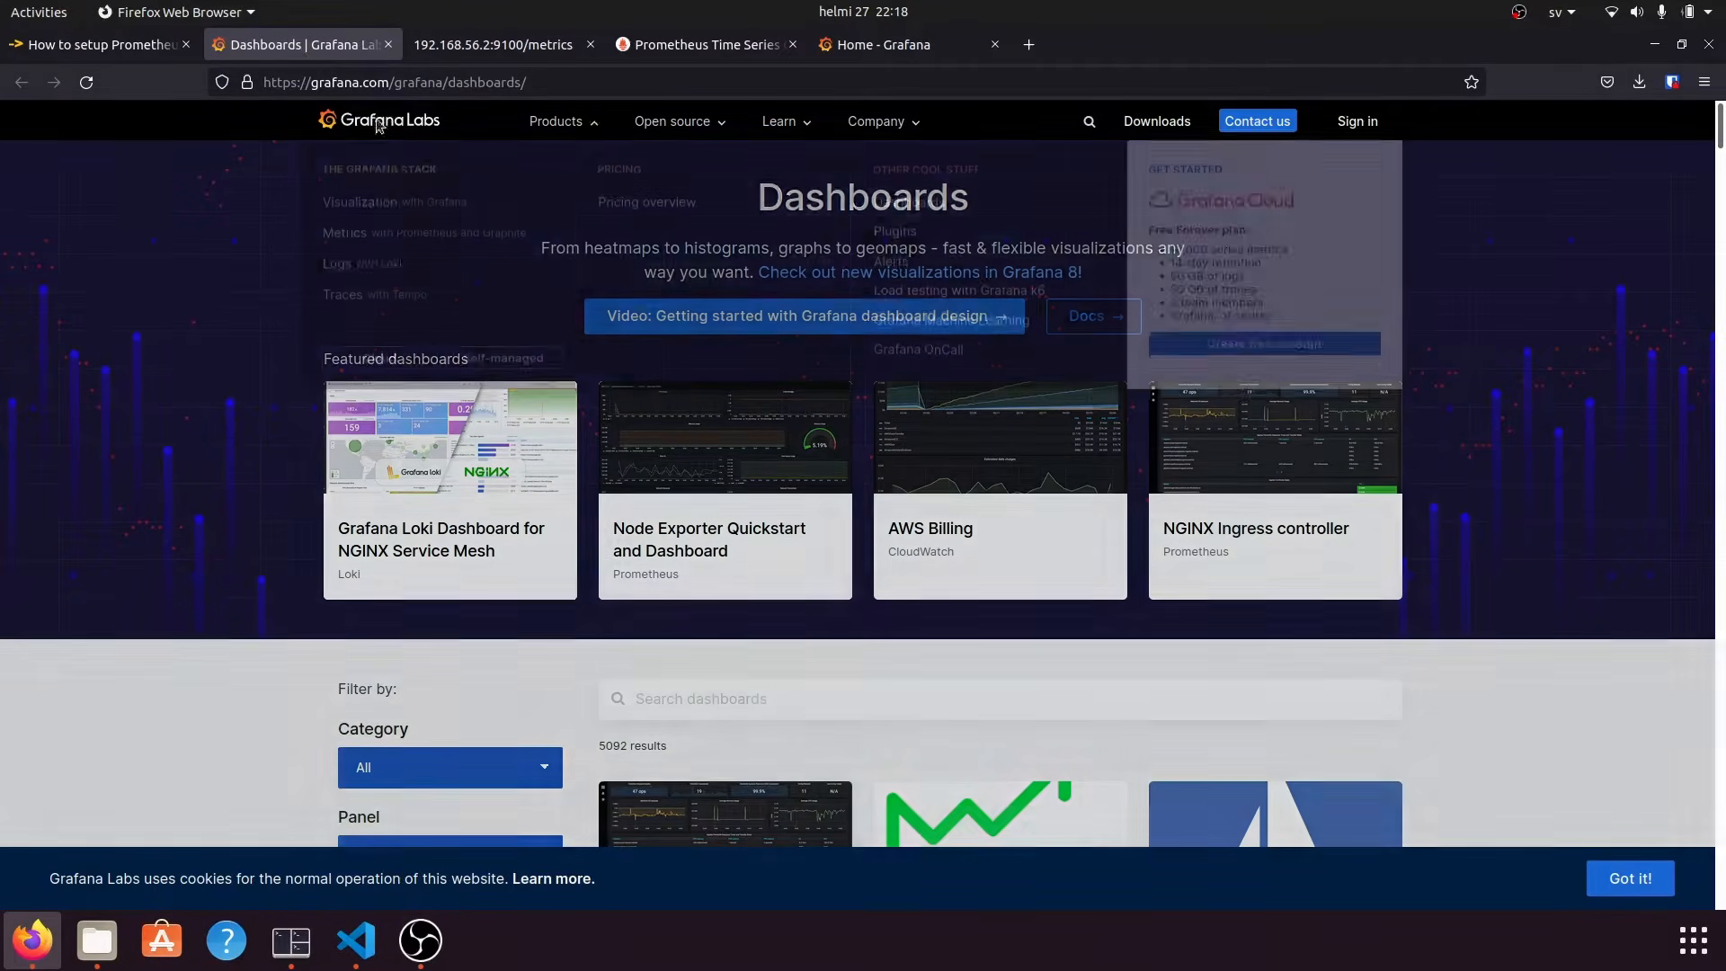
scroll(746, 665, "down", 3)
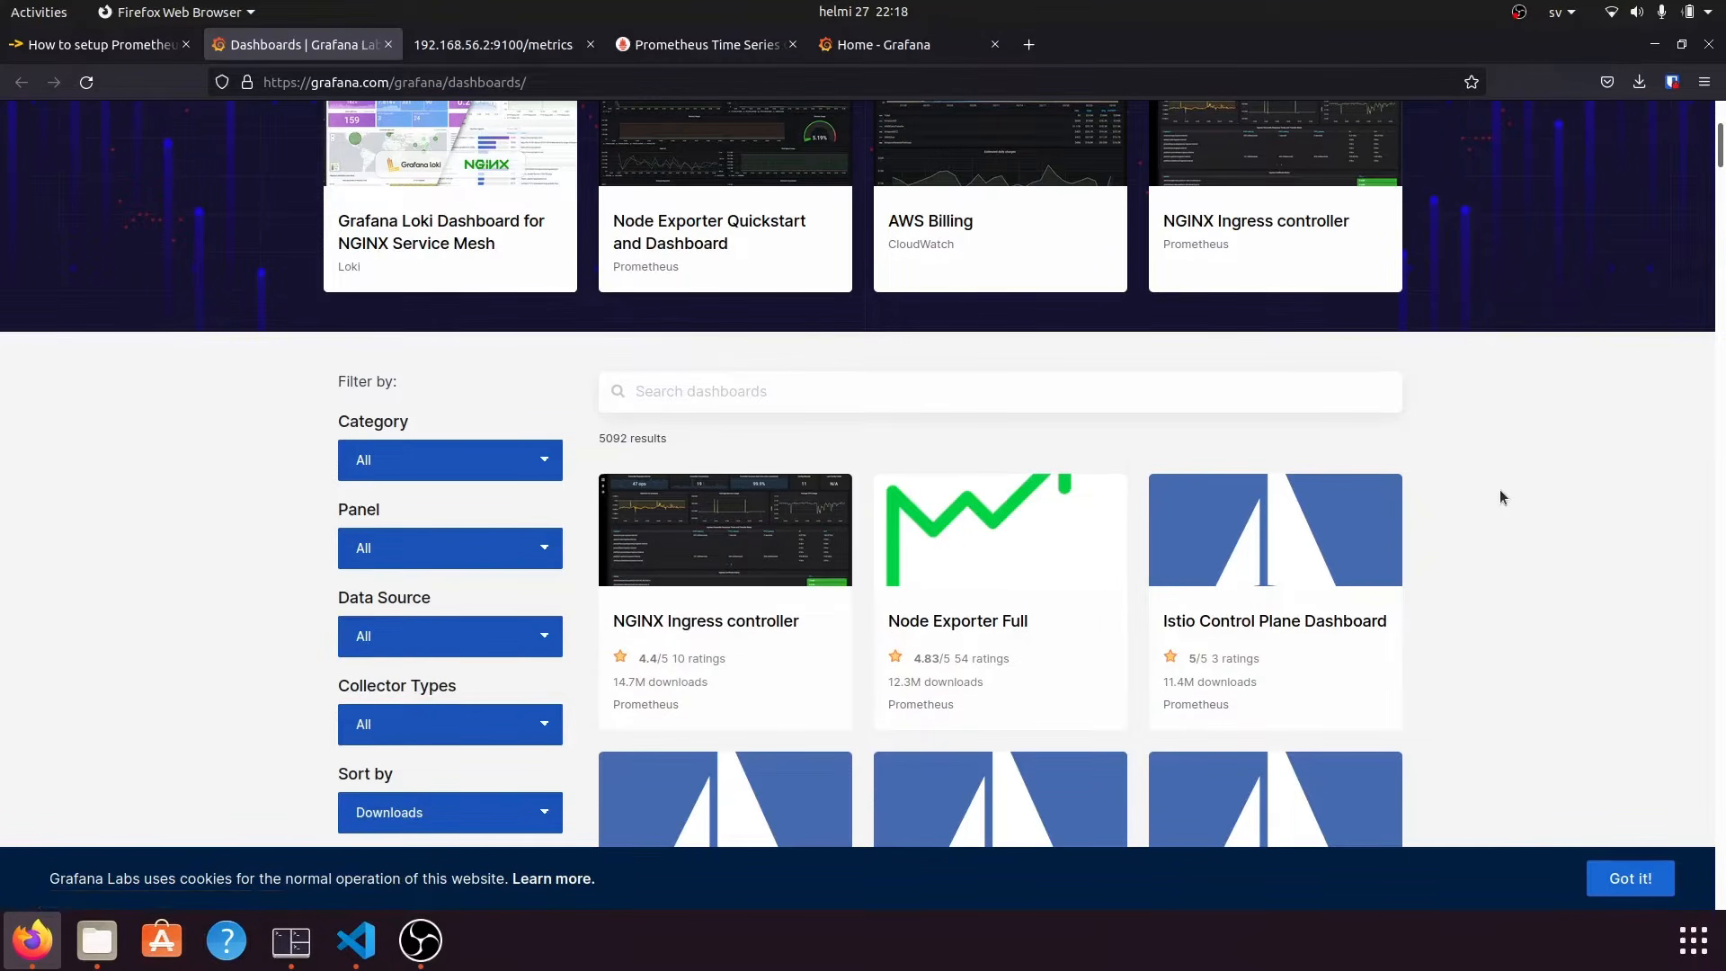
scroll(1521, 472, "down", 2)
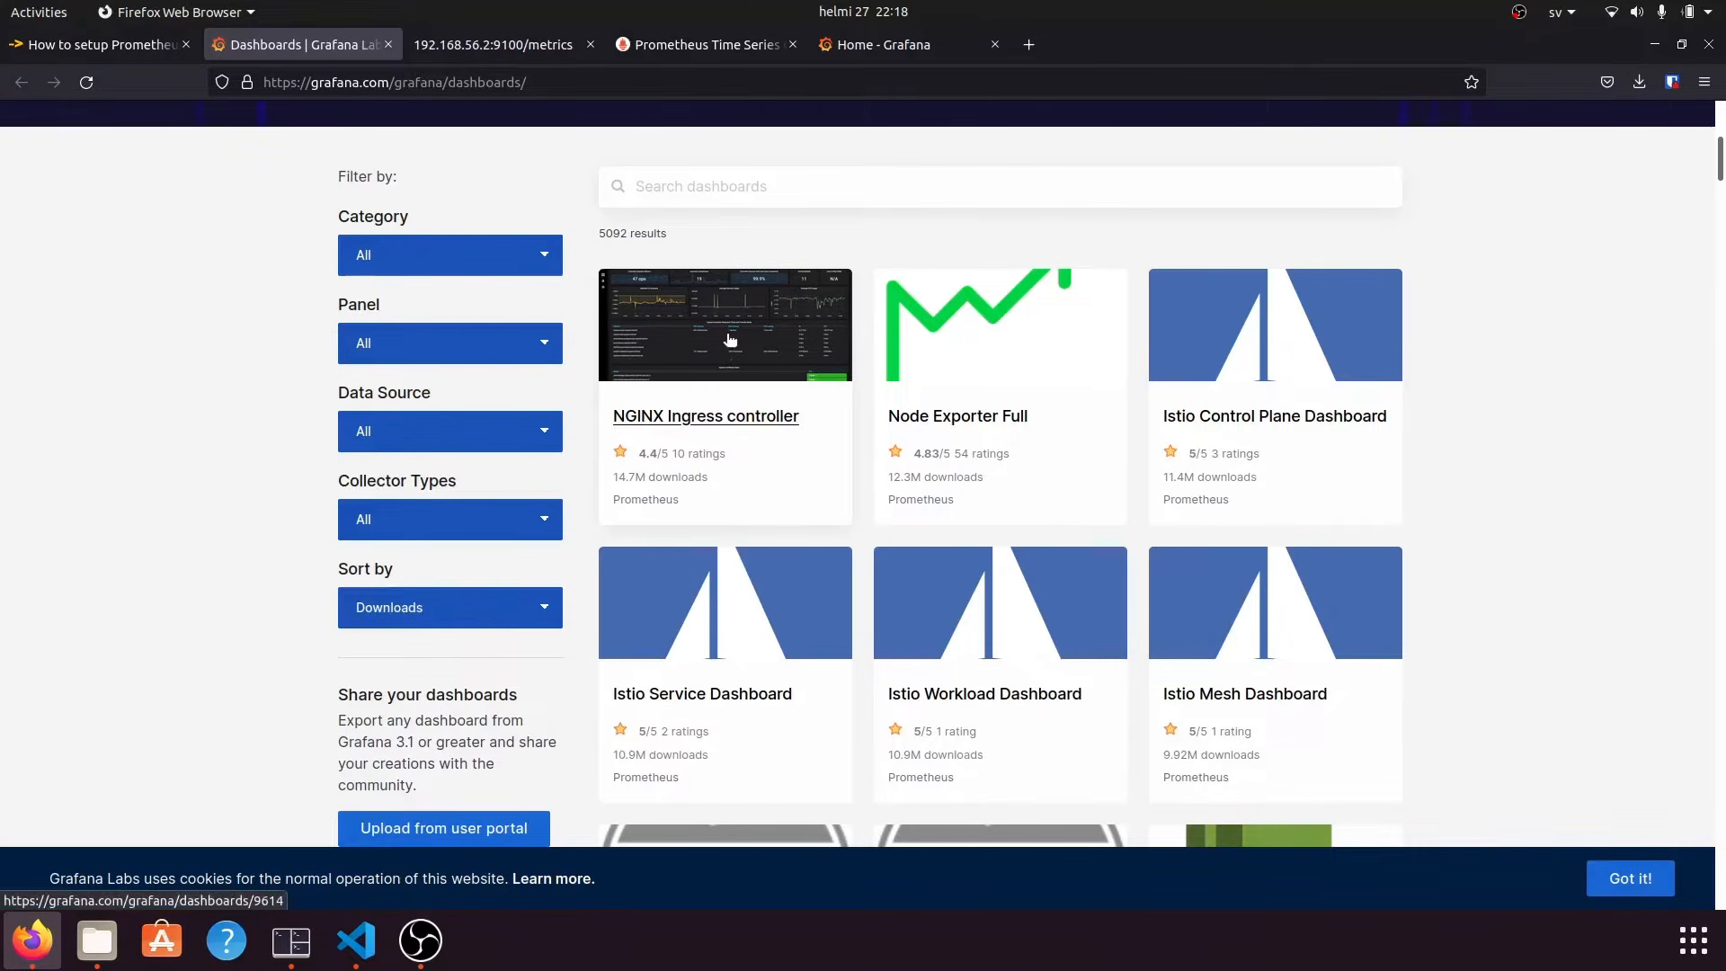
left_click(95, 44)
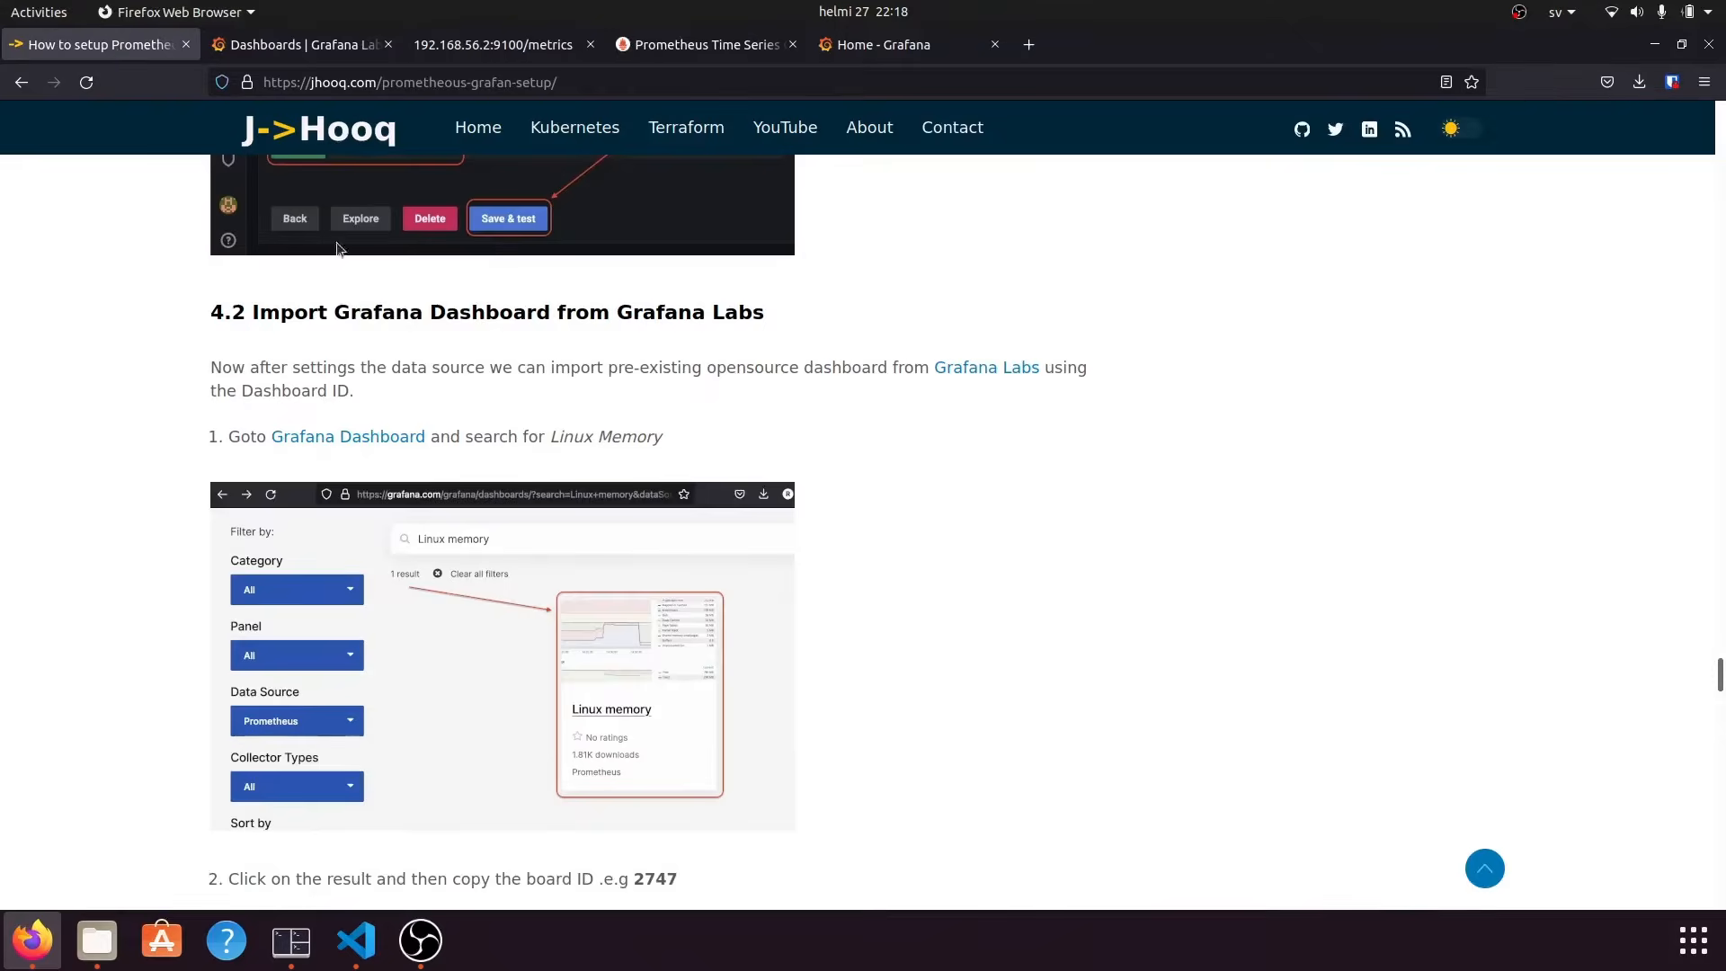
scroll(921, 553, "down", 2)
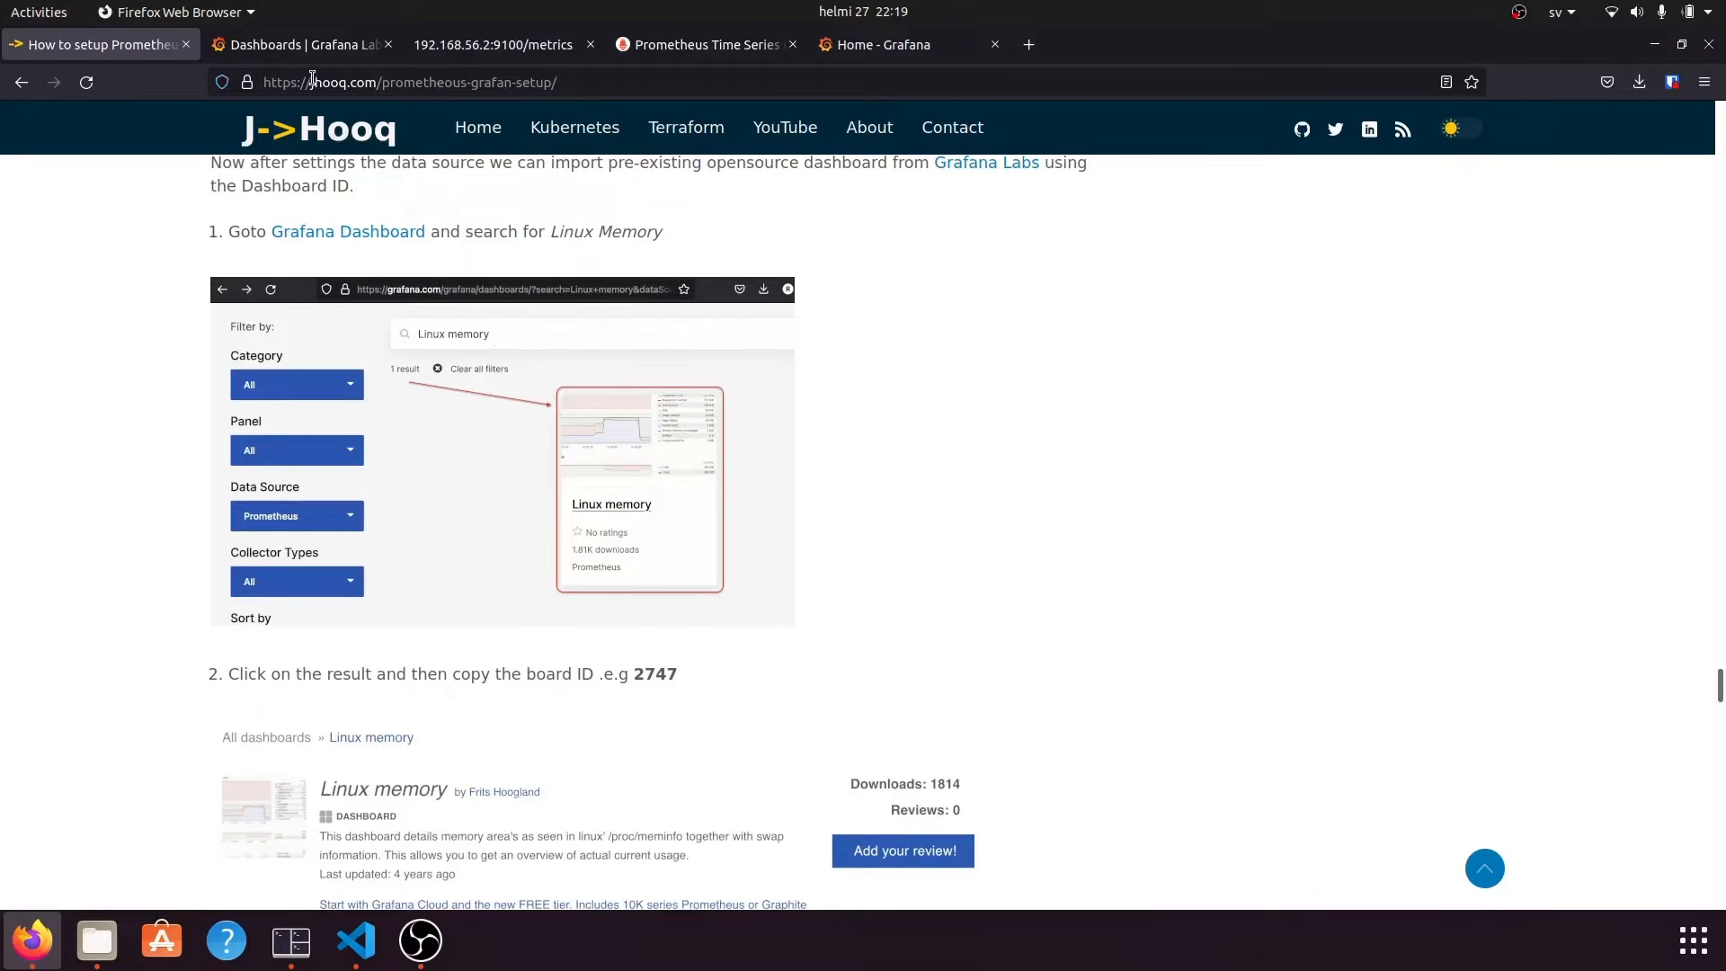
left_click(301, 44)
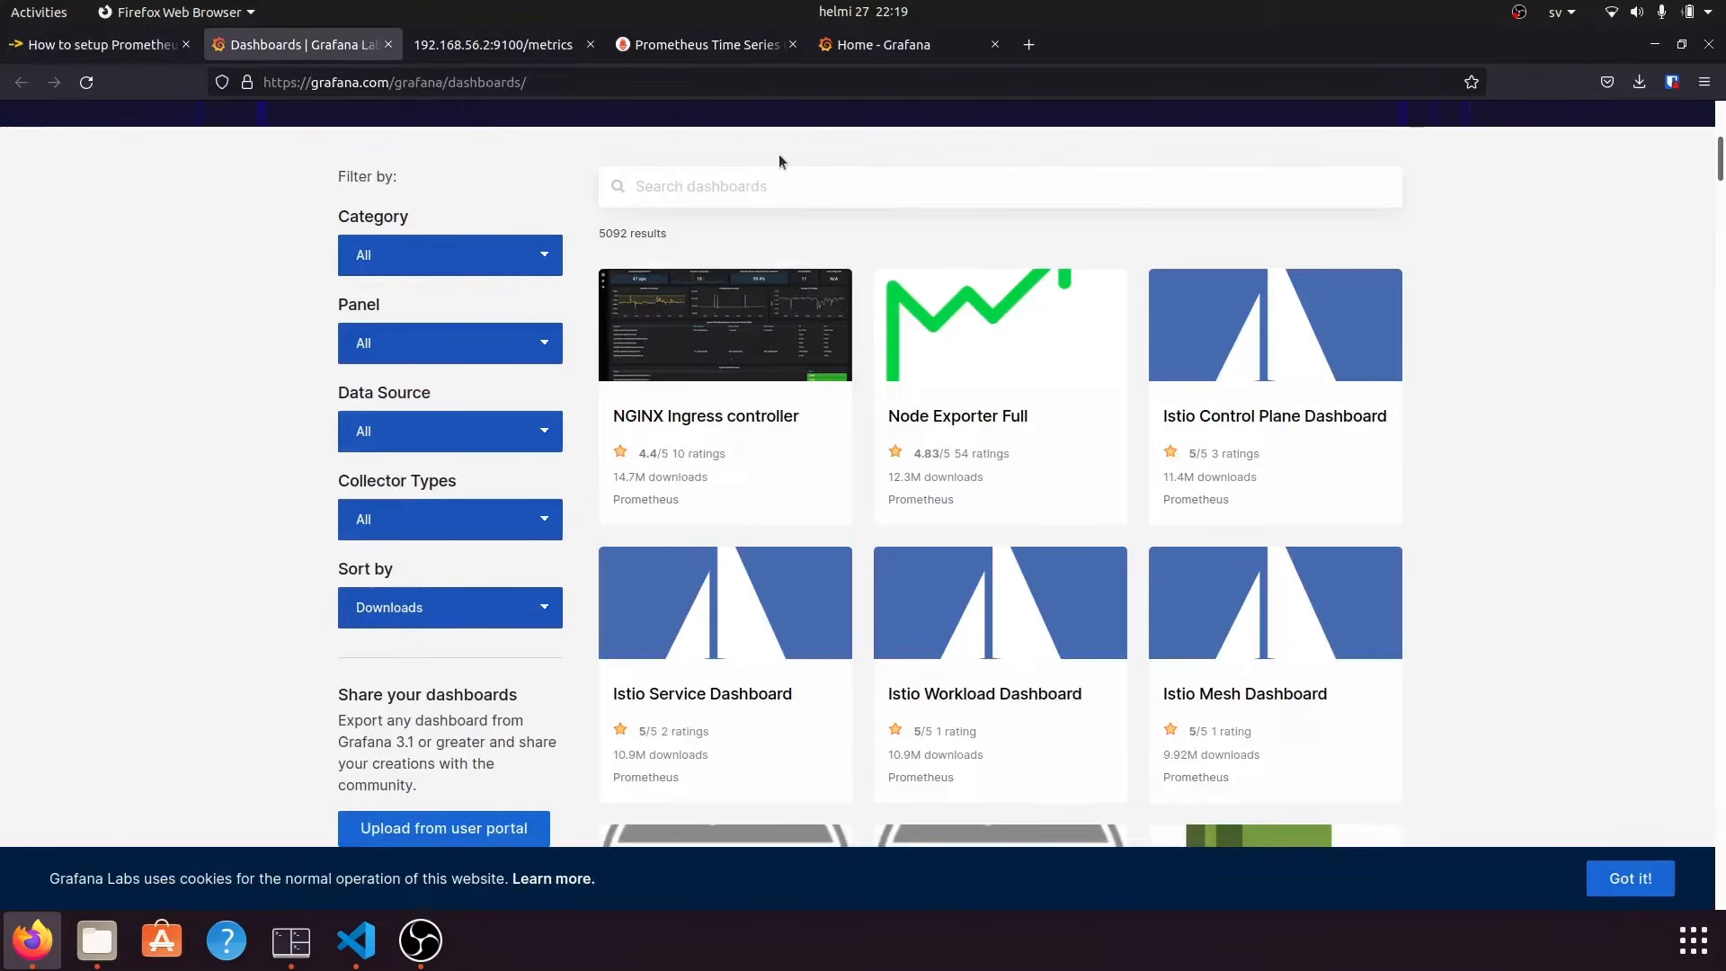
left_click(783, 192)
type("linux")
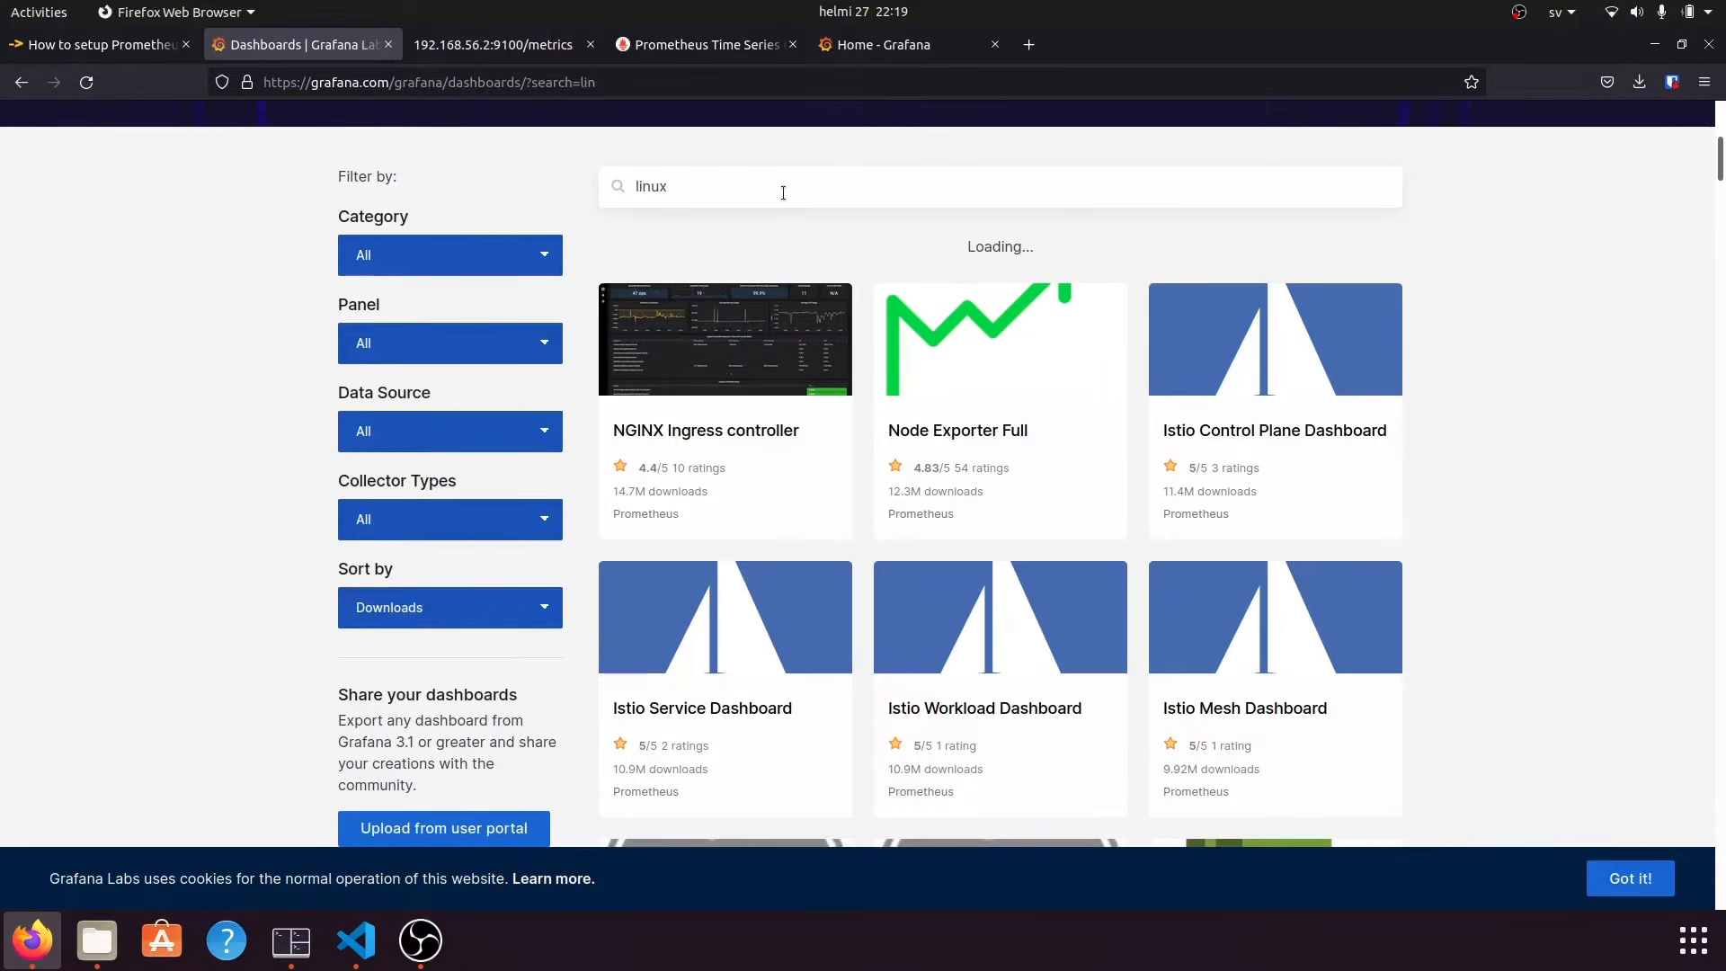
type(" memory")
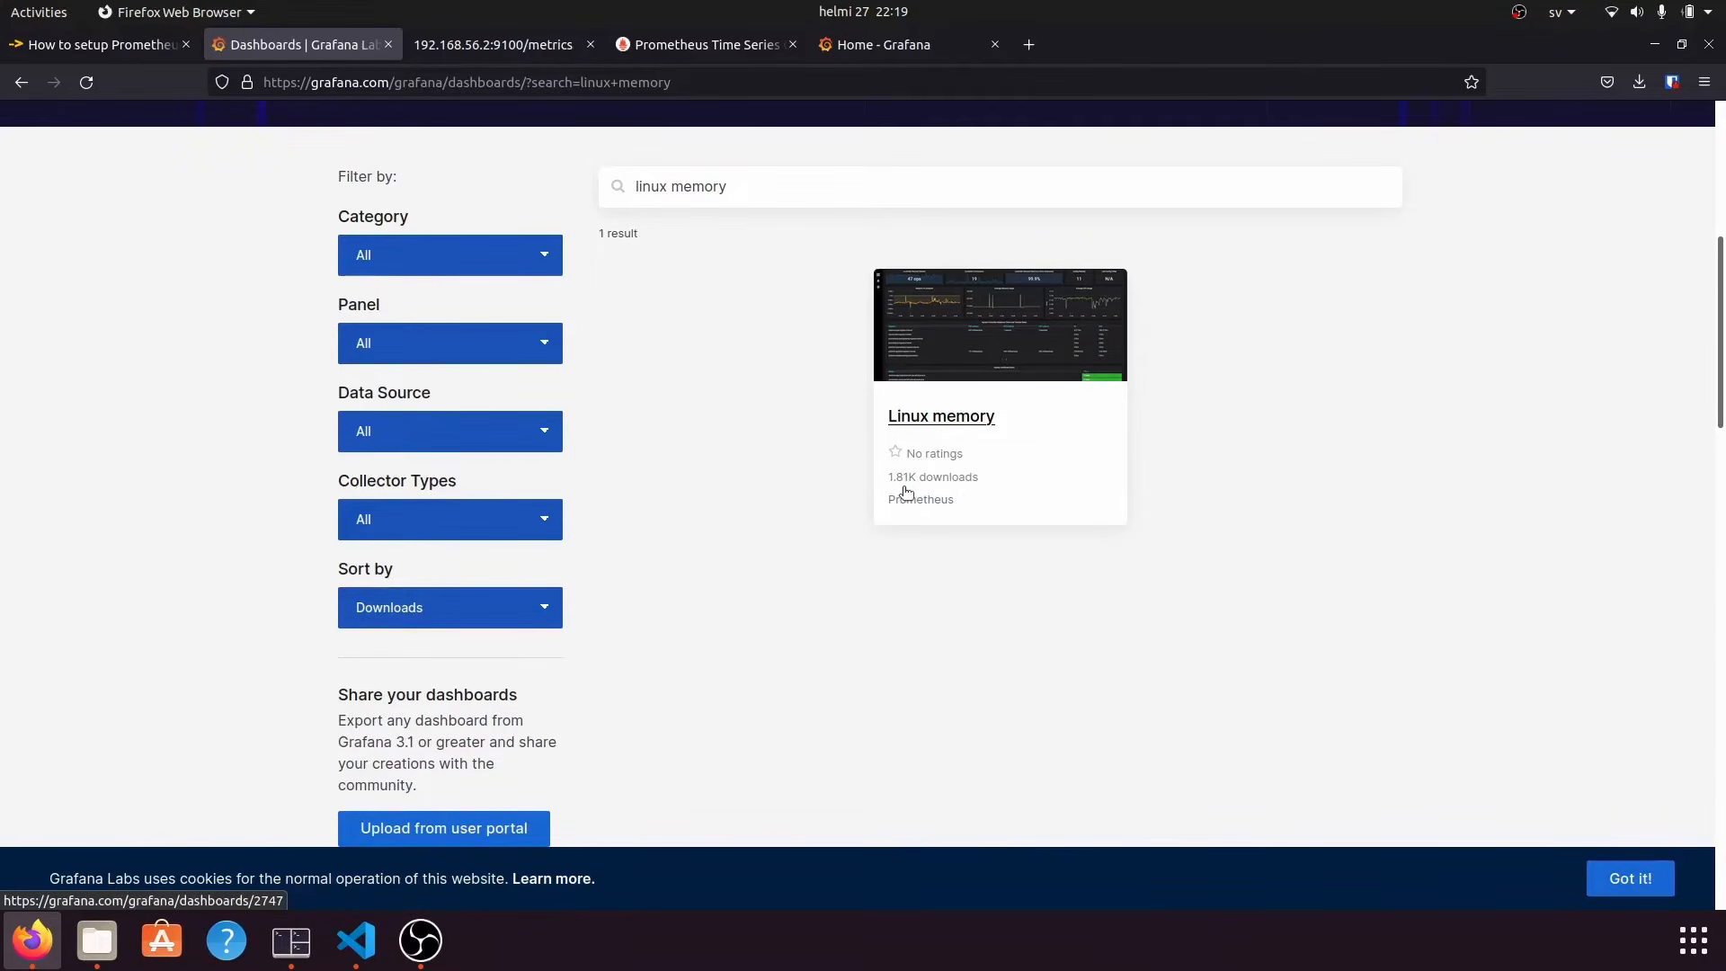
Open the Linux memory dashboard page, view its preview, and copy its ID 2747.
left_click(935, 415)
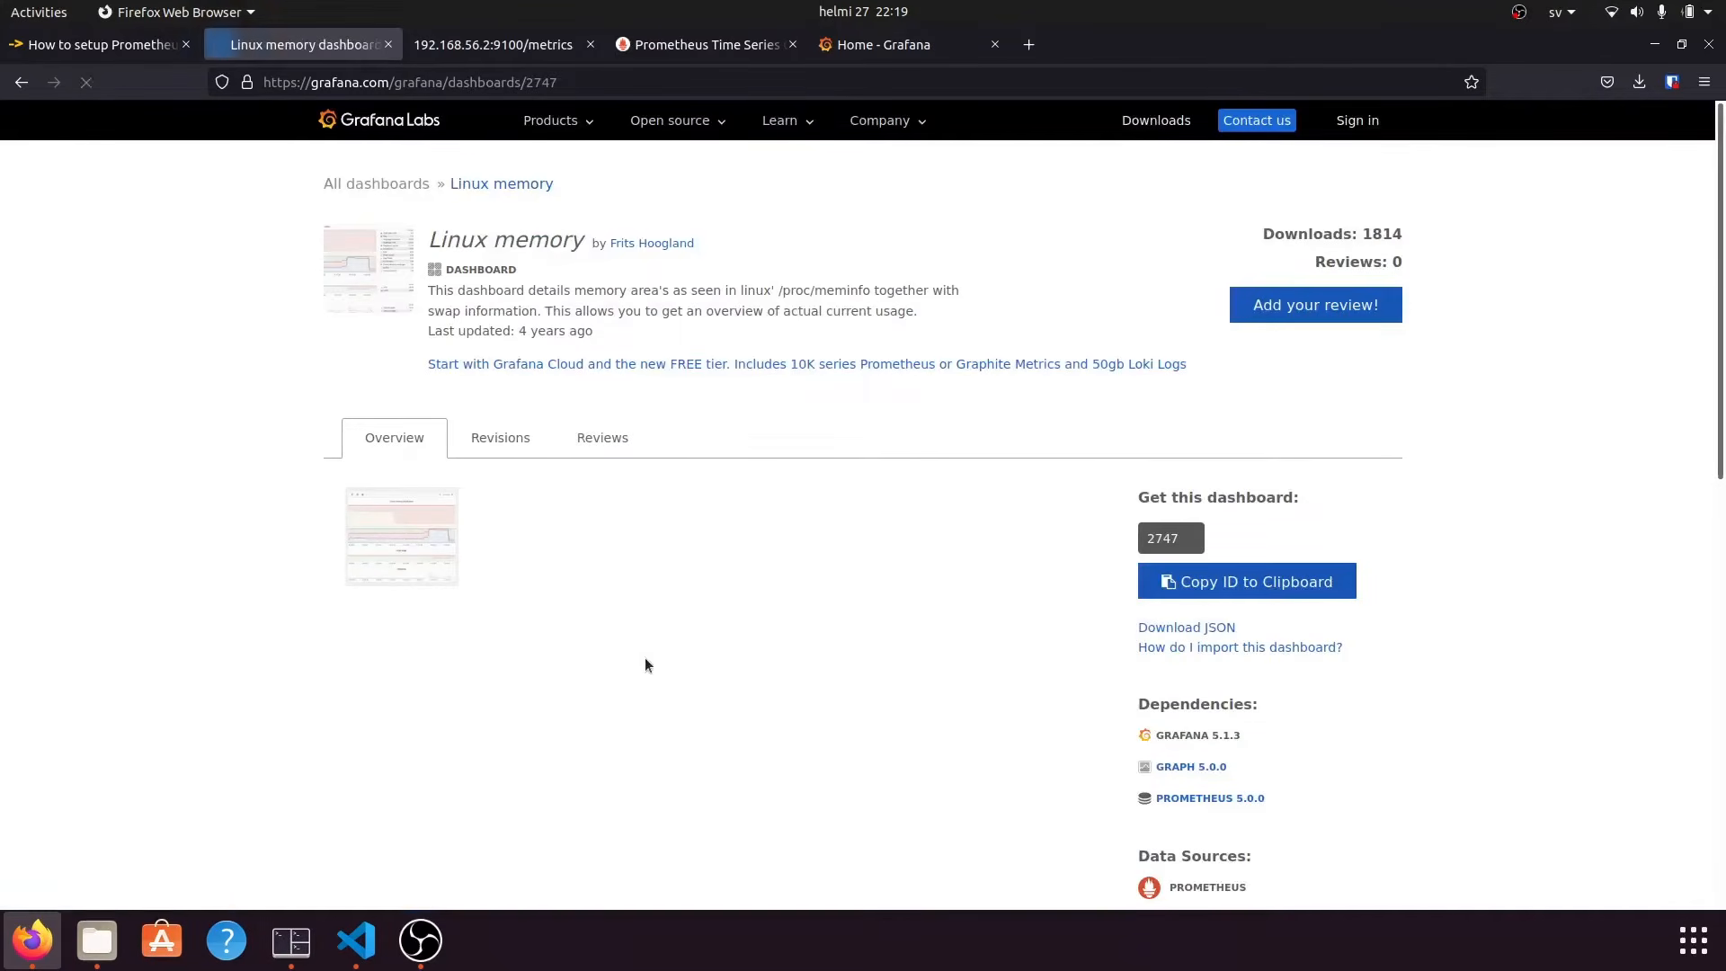
scroll(671, 566, "down", 3)
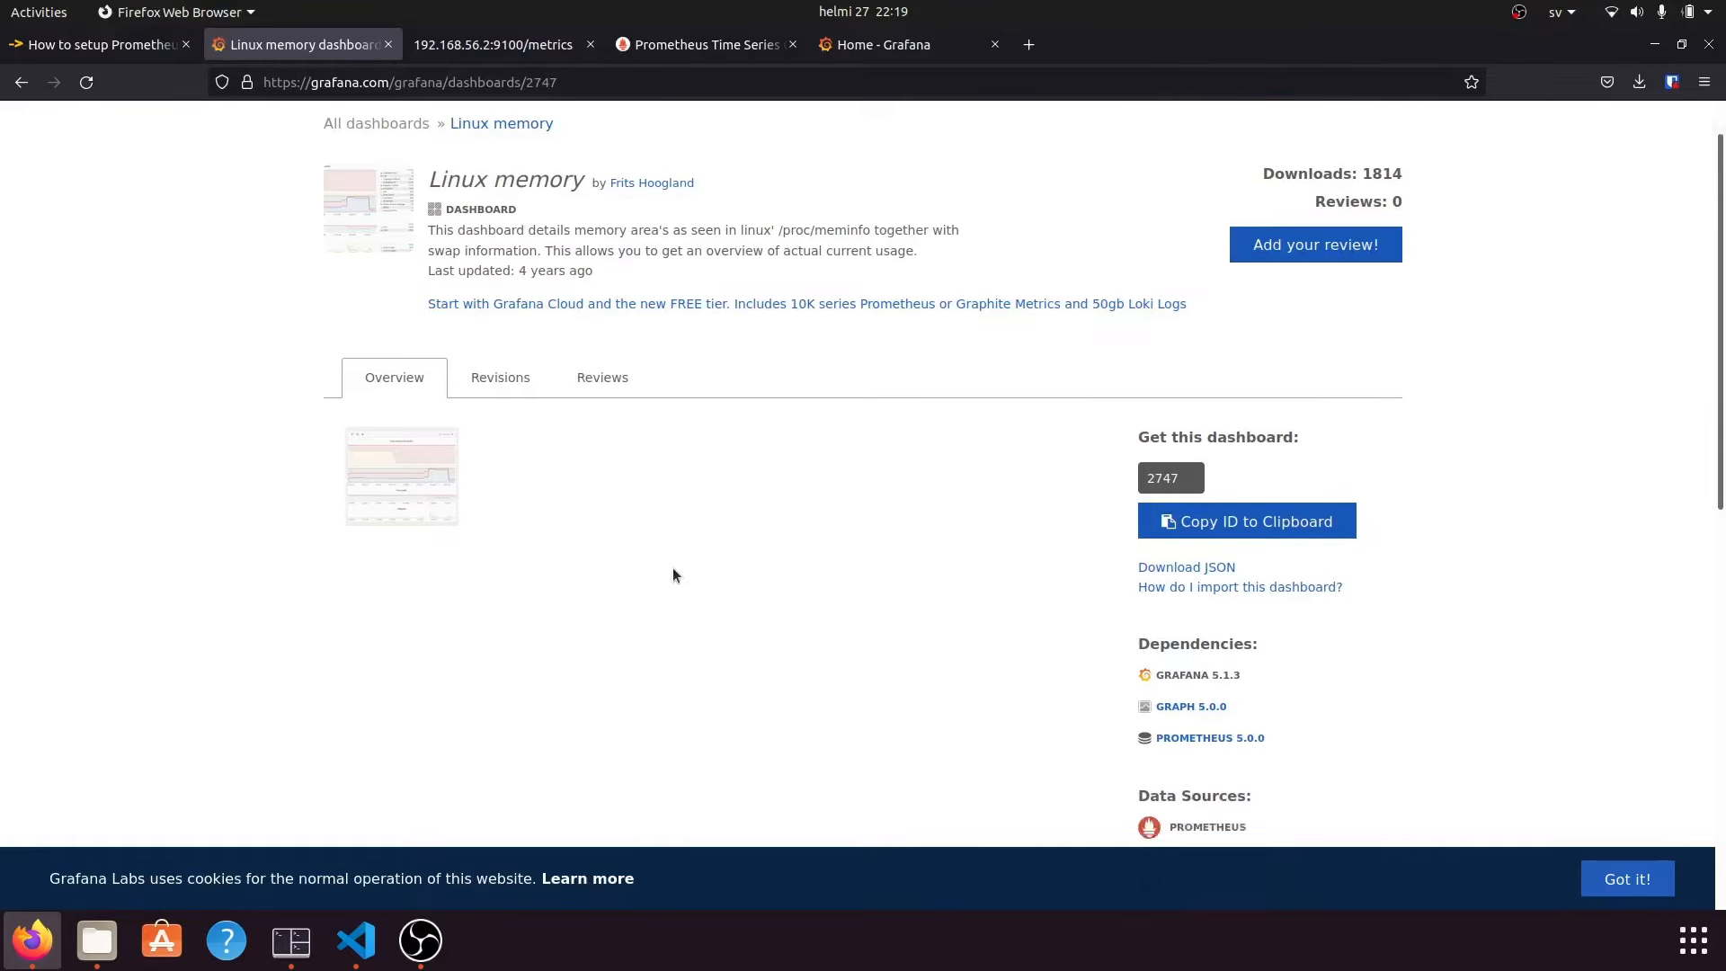
scroll(673, 568, "up", 3)
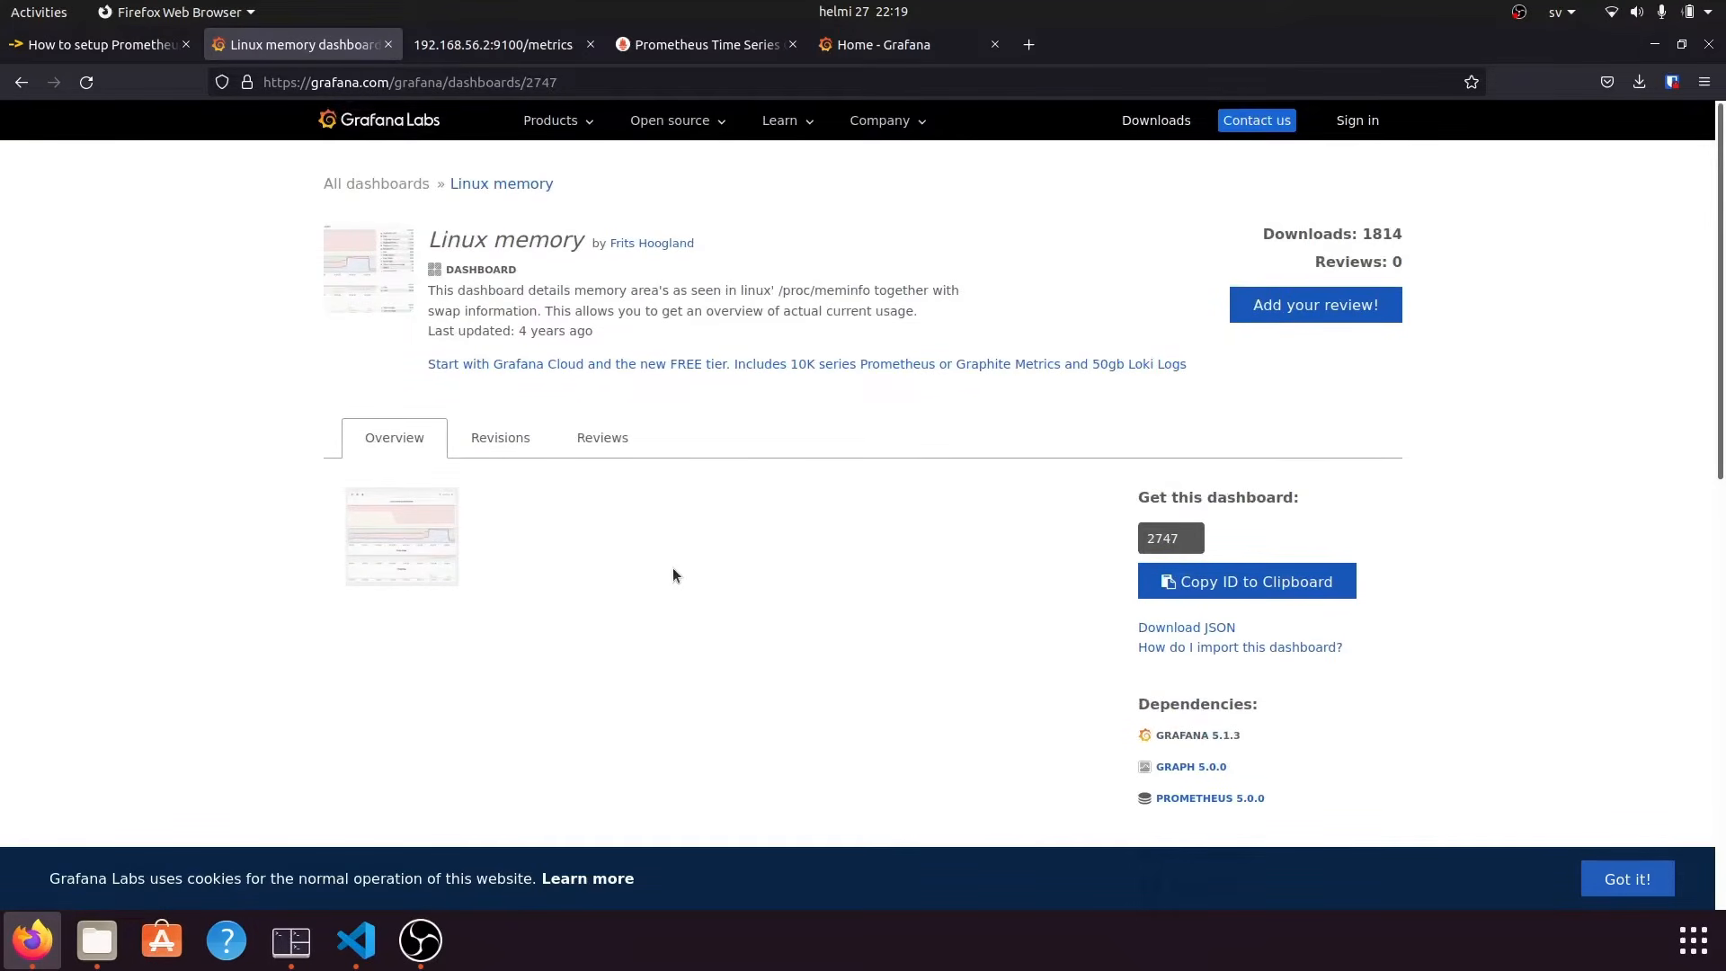
double_click(1159, 533)
left_click(383, 557)
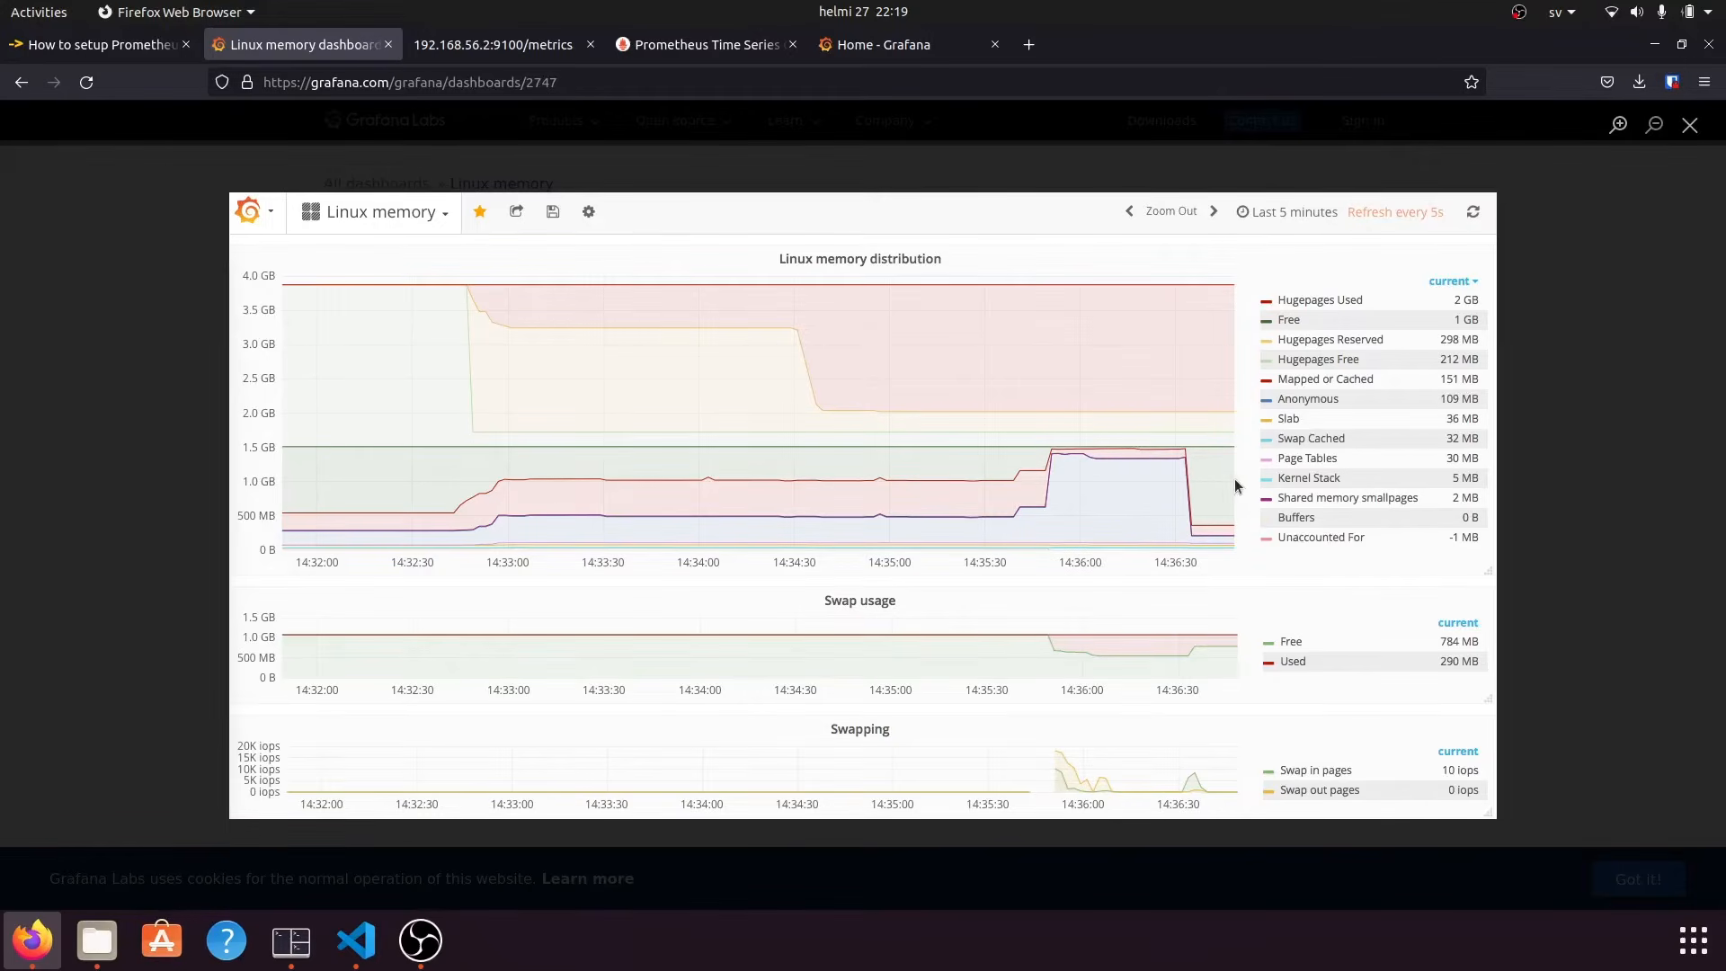
left_click(1583, 540)
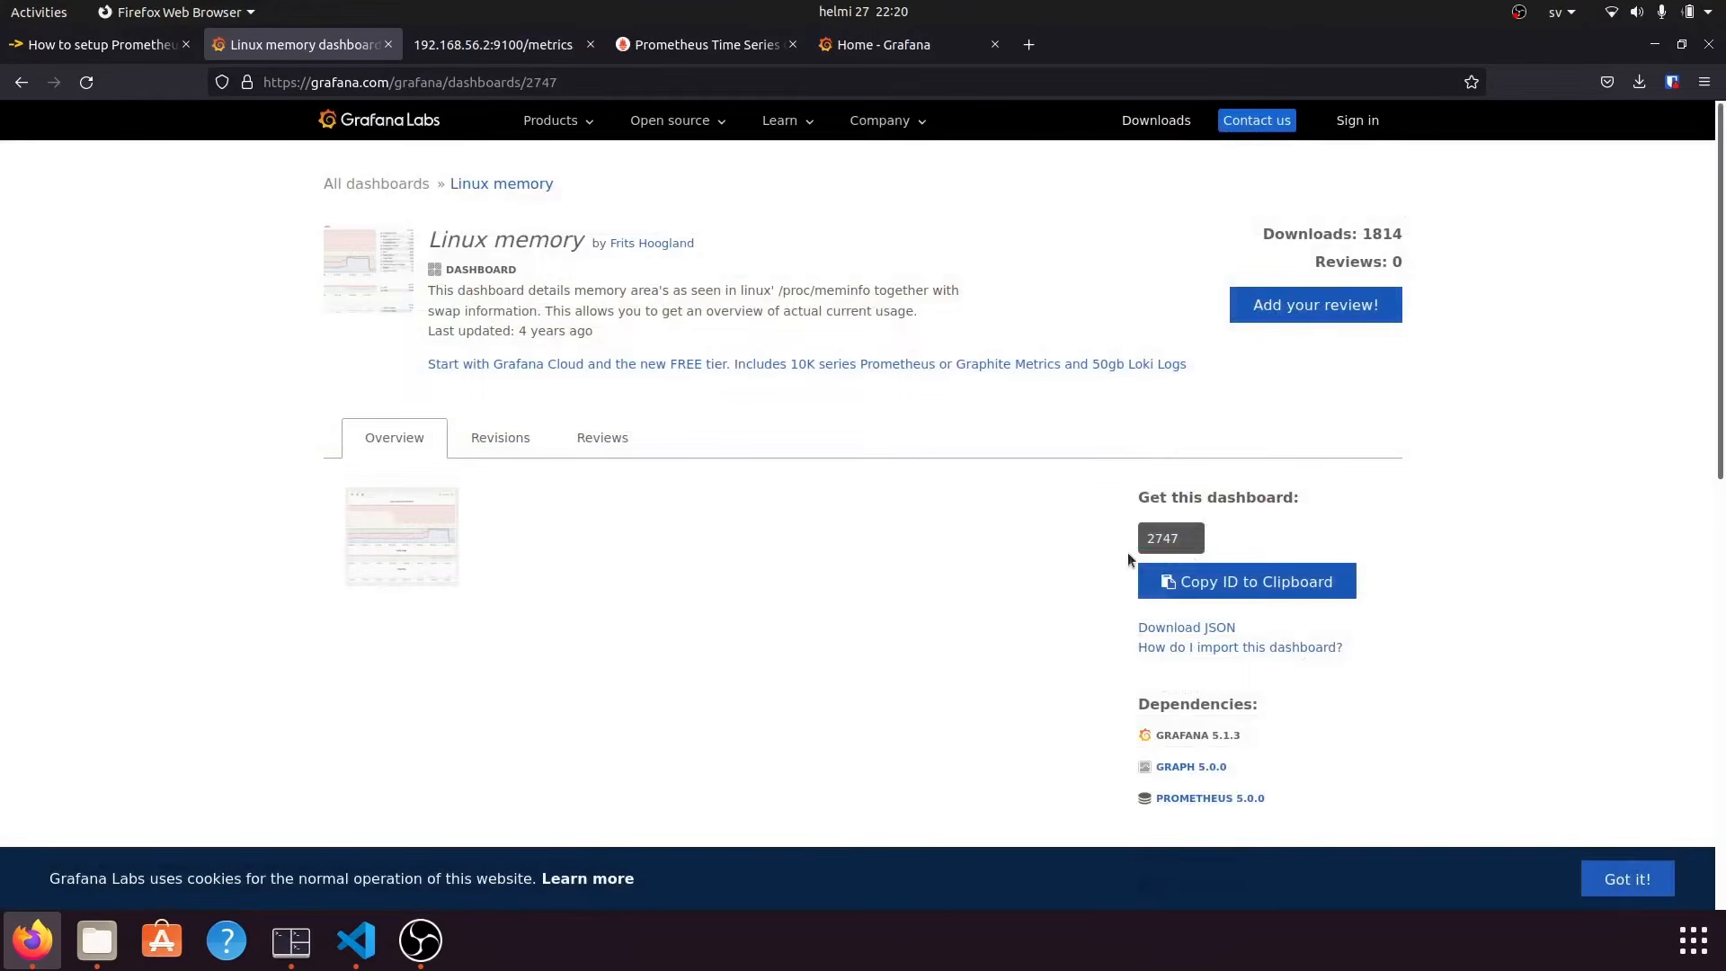
double_click(1166, 539)
right_click(1169, 540)
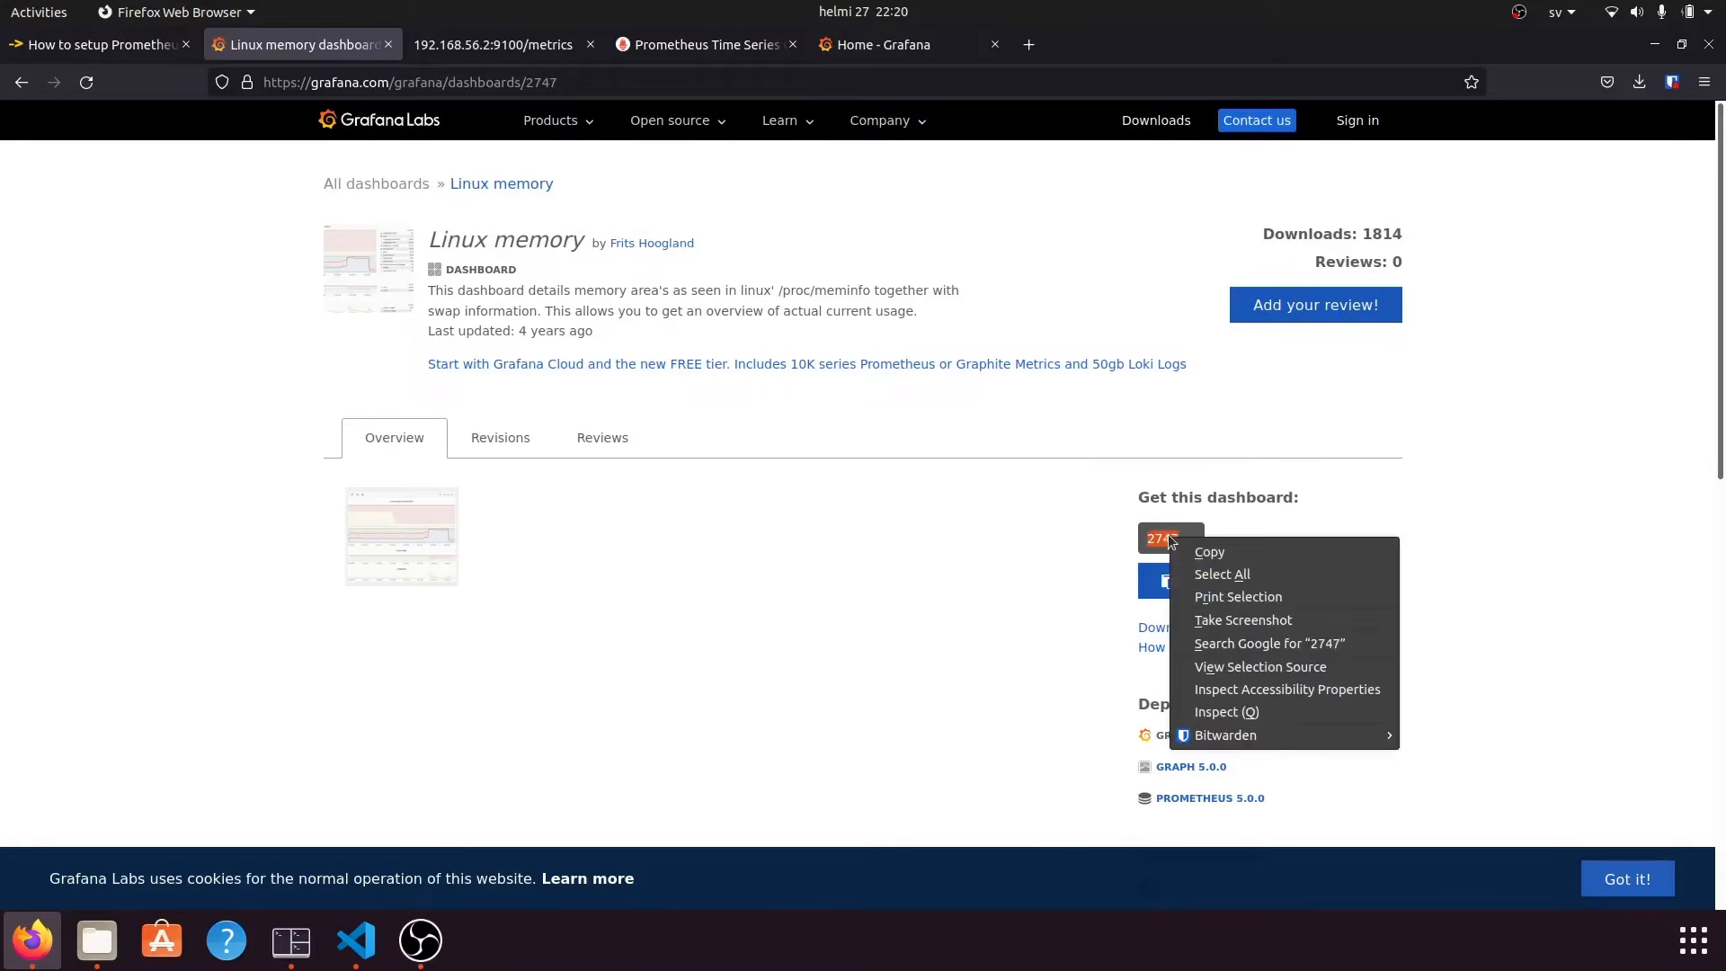
left_click(1210, 552)
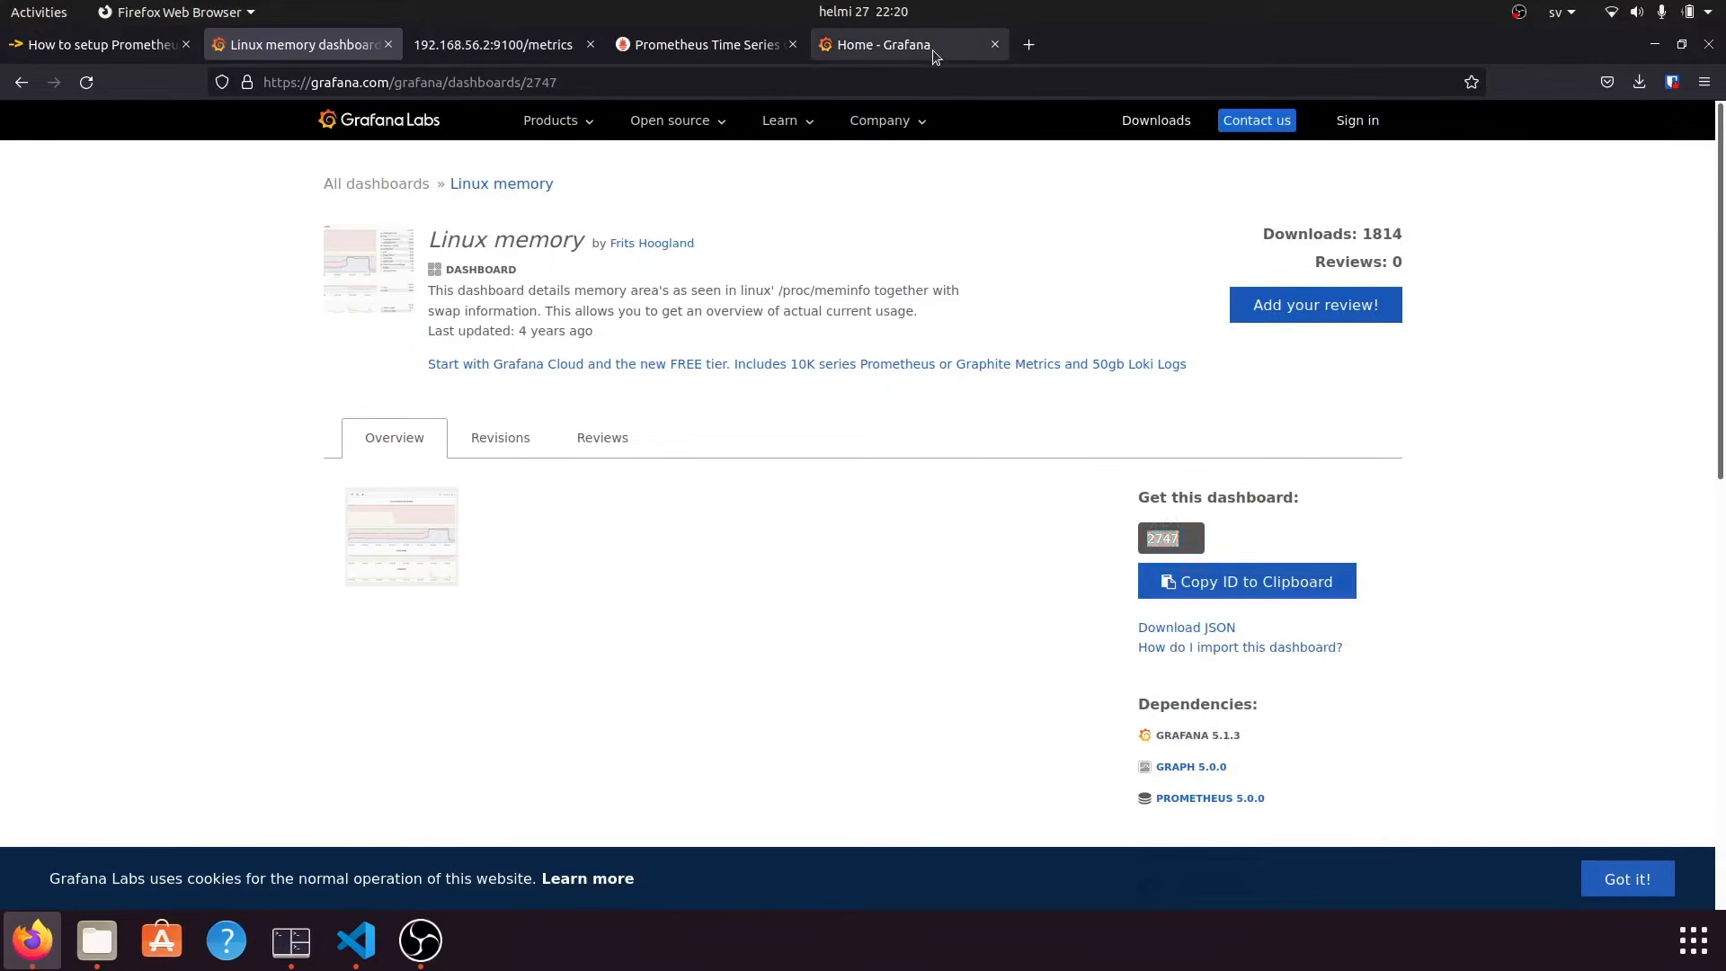
In Grafana's Import page, paste dashboard ID 2747 and load it from Grafana.com.
left_click(931, 46)
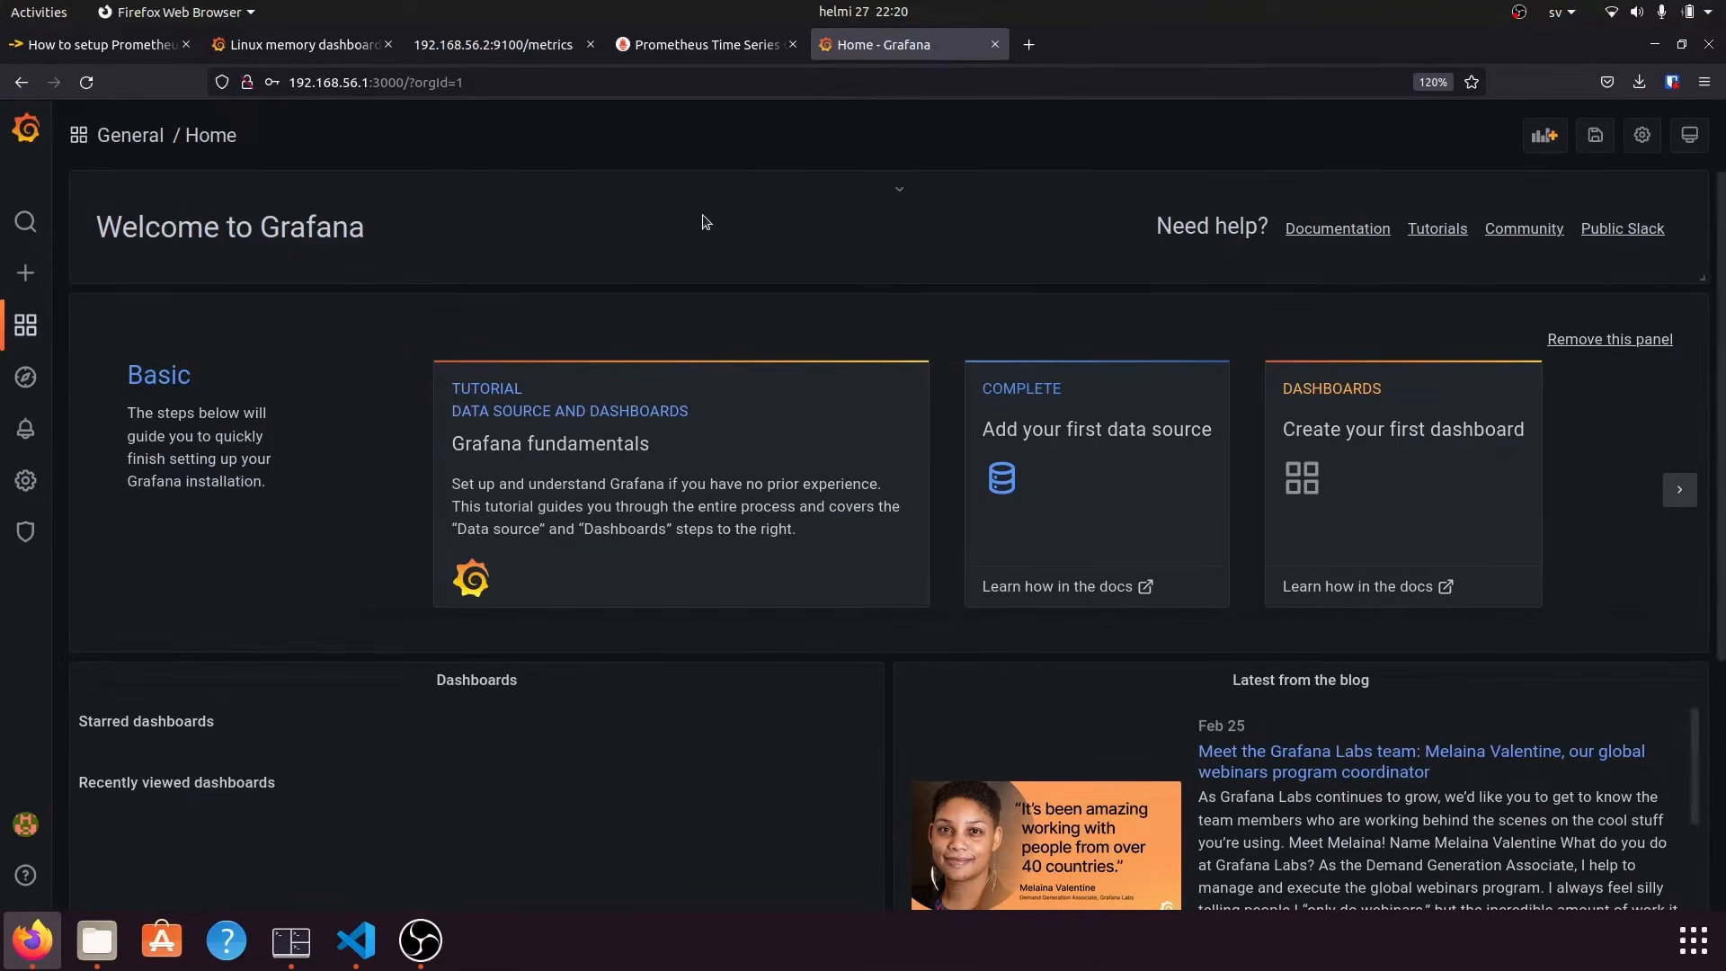
mouse_move(27, 278)
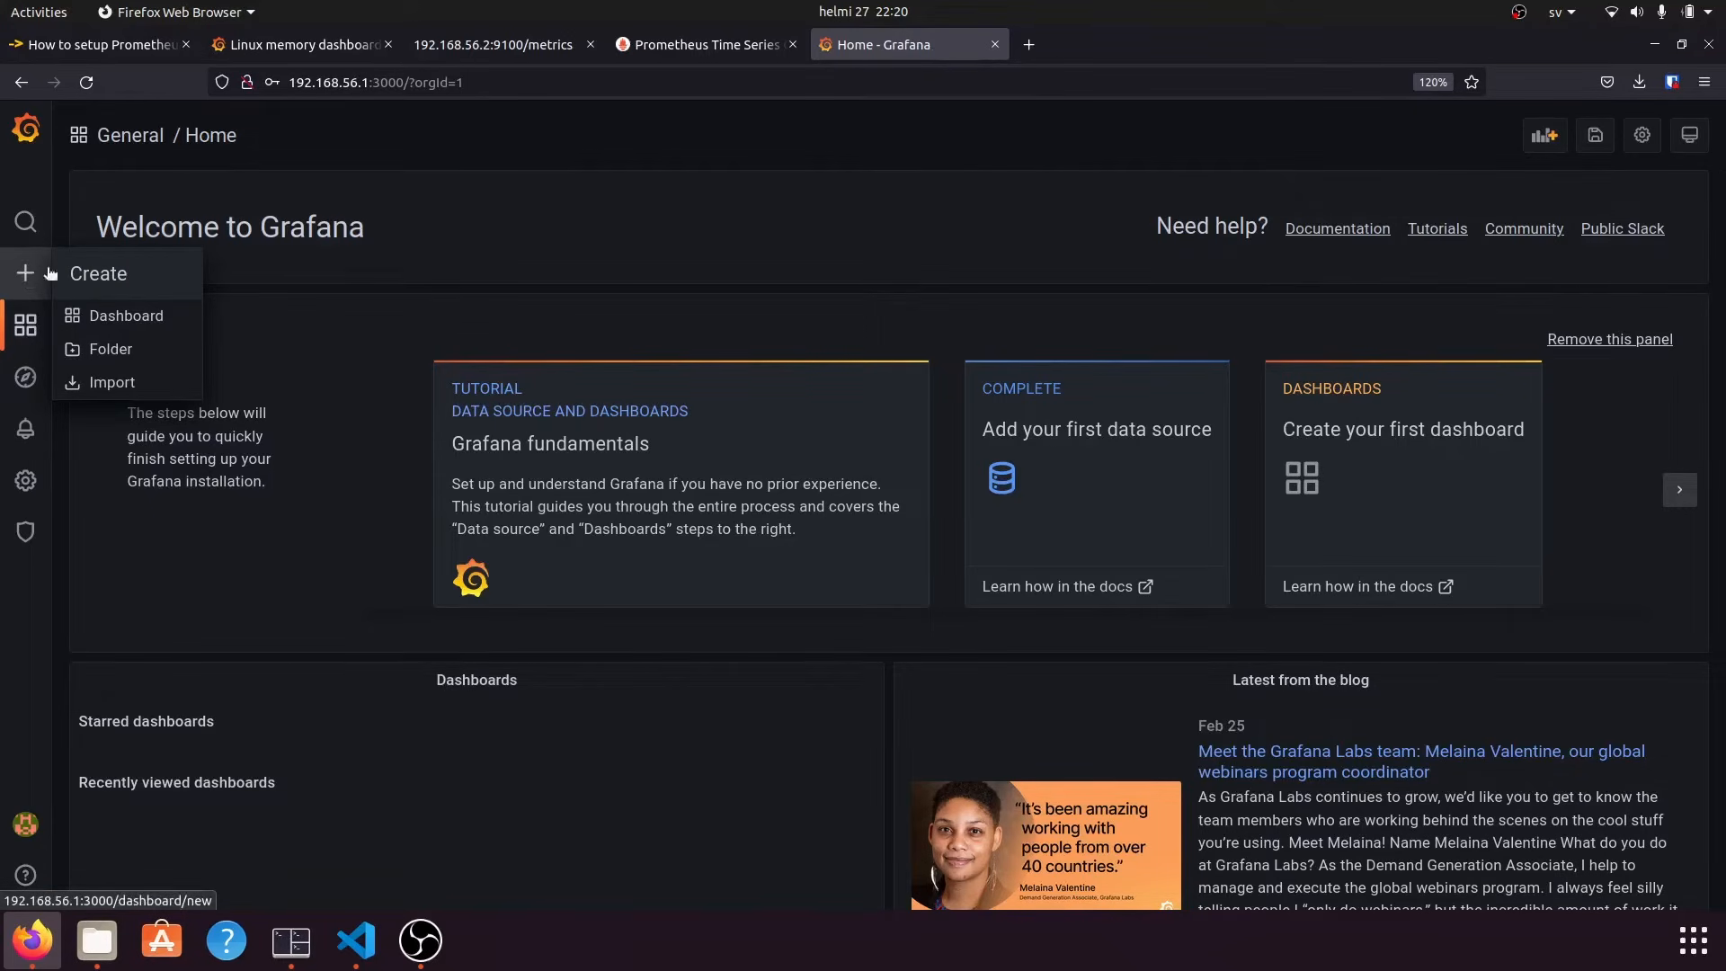
left_click(139, 383)
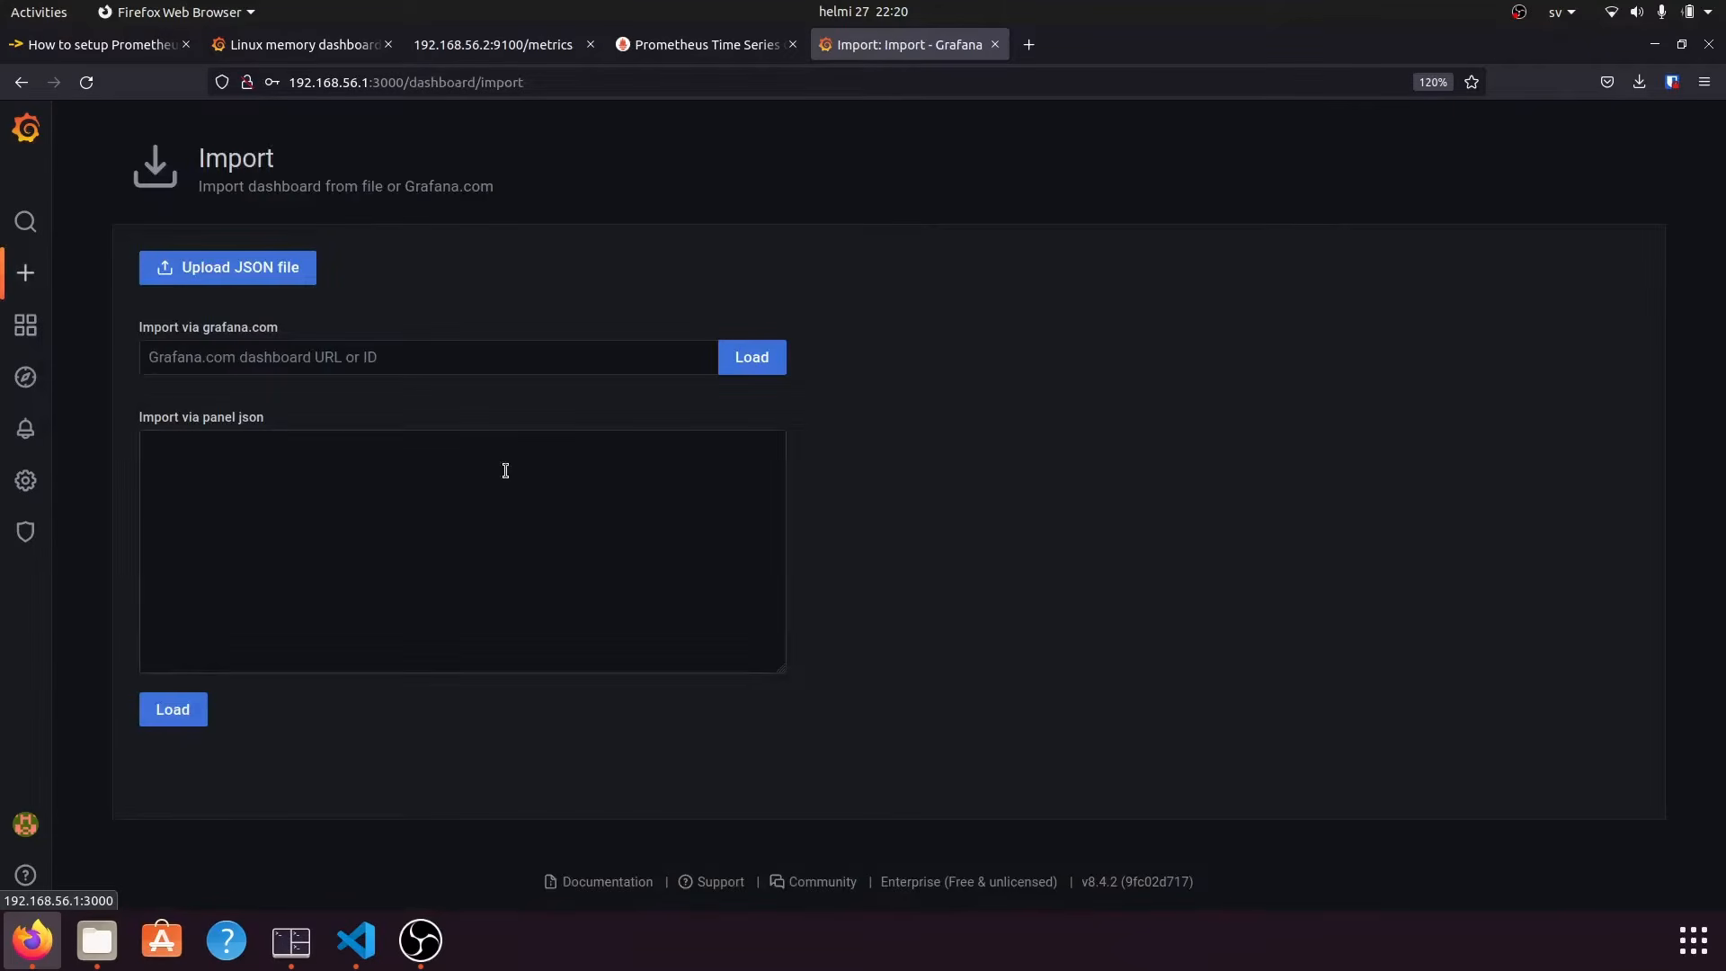
left_click(270, 348)
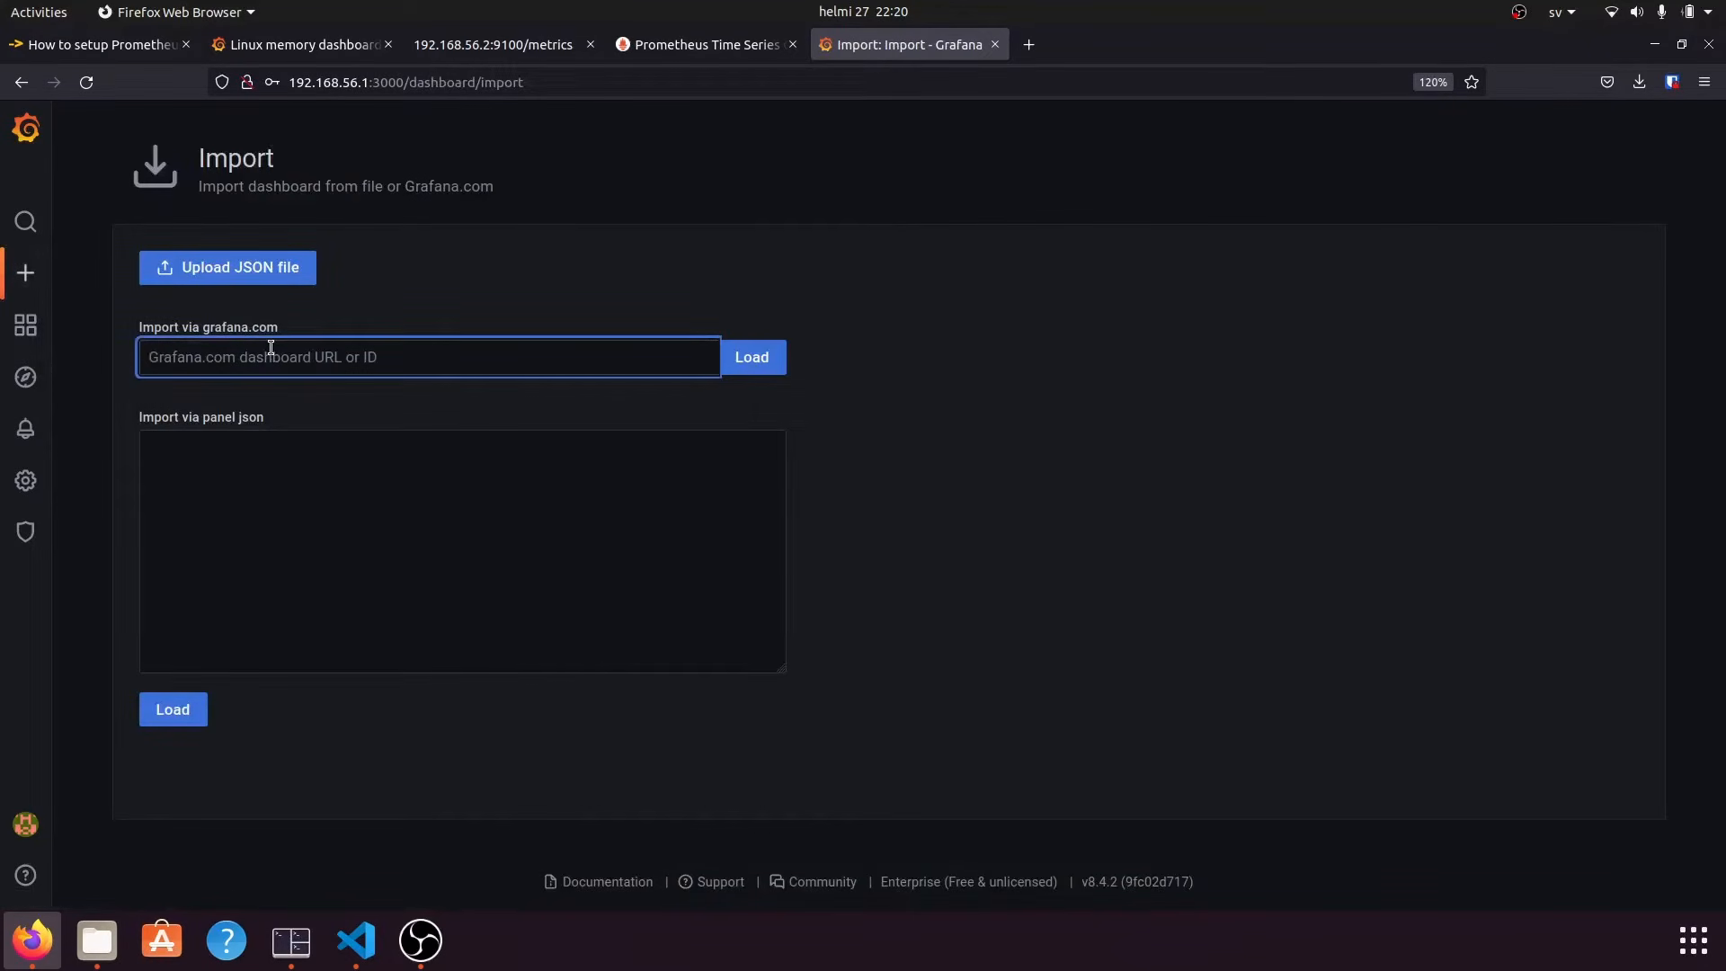
key("ctrl+v")
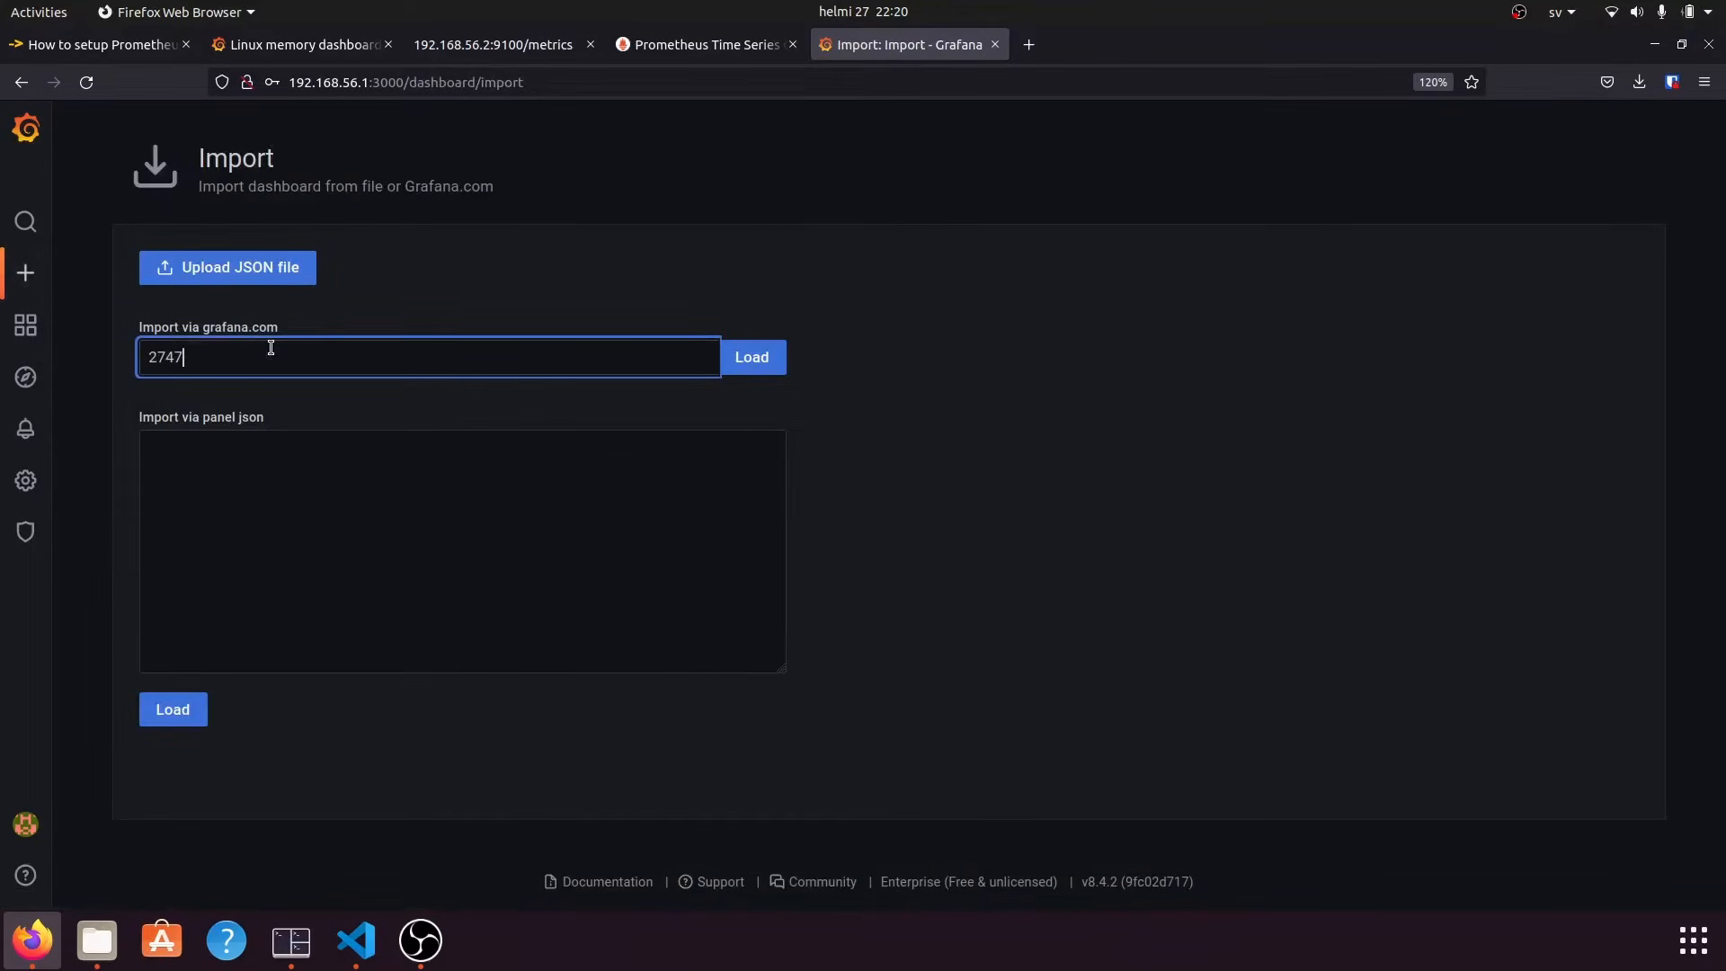
left_click(759, 364)
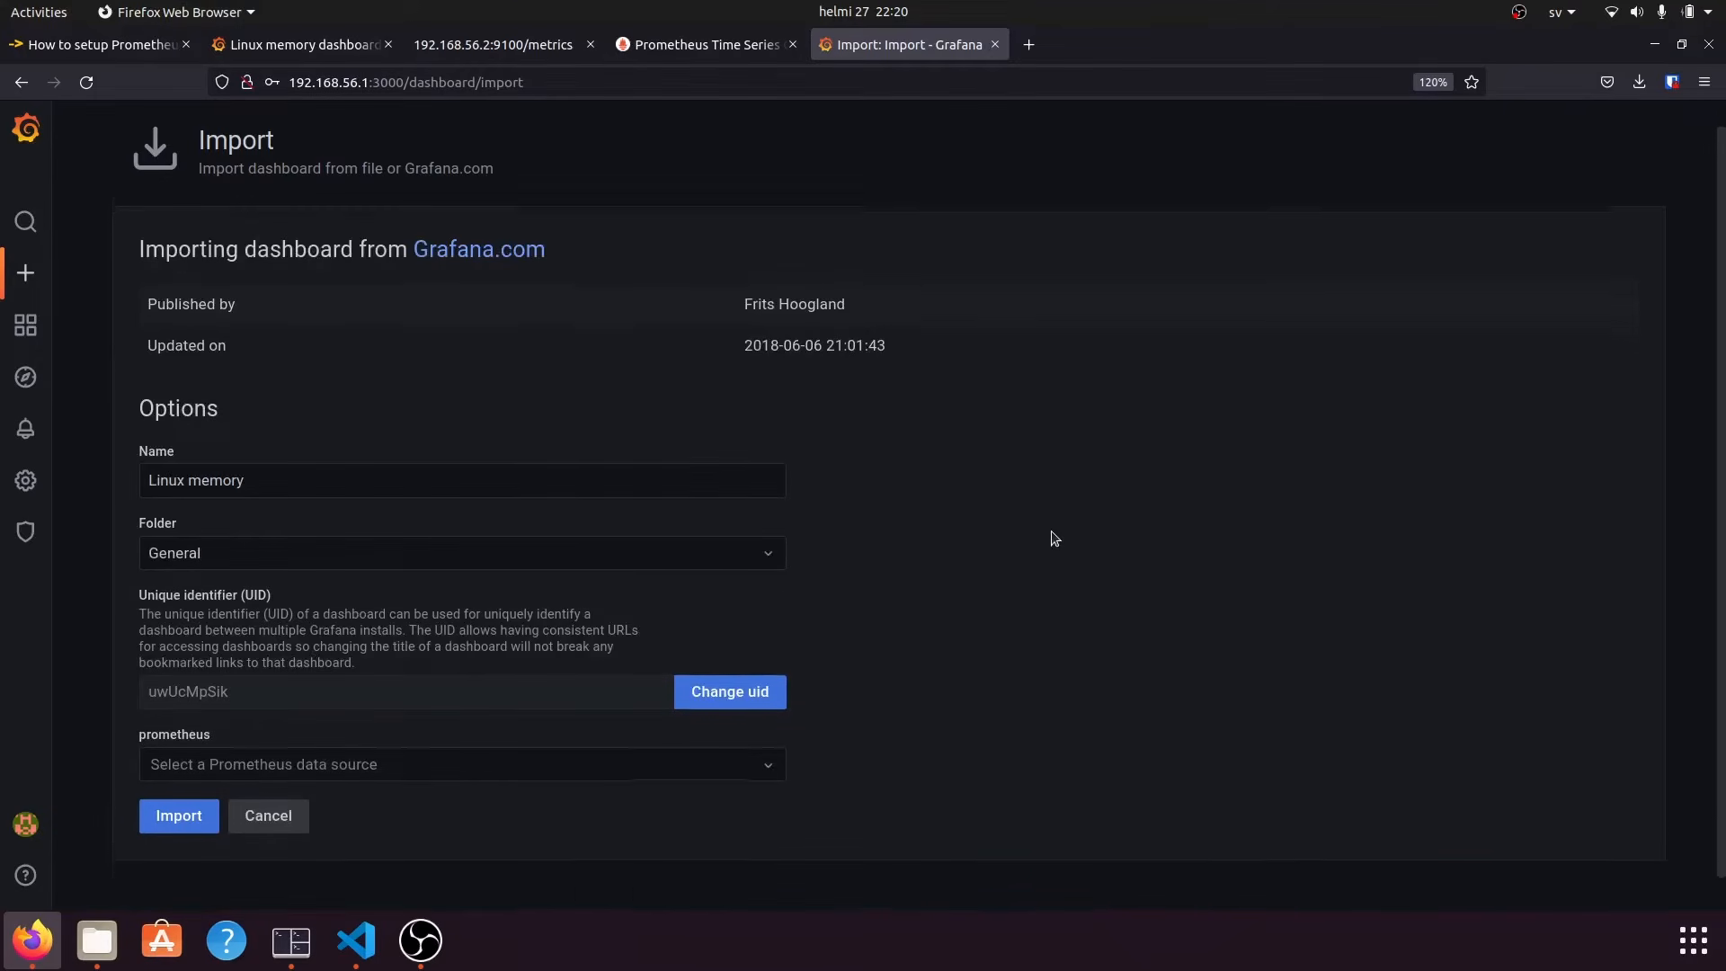
Review the Linux memory import details and choose Prometheus-1 as the Prometheus data source.
scroll(1054, 538, "down", 1)
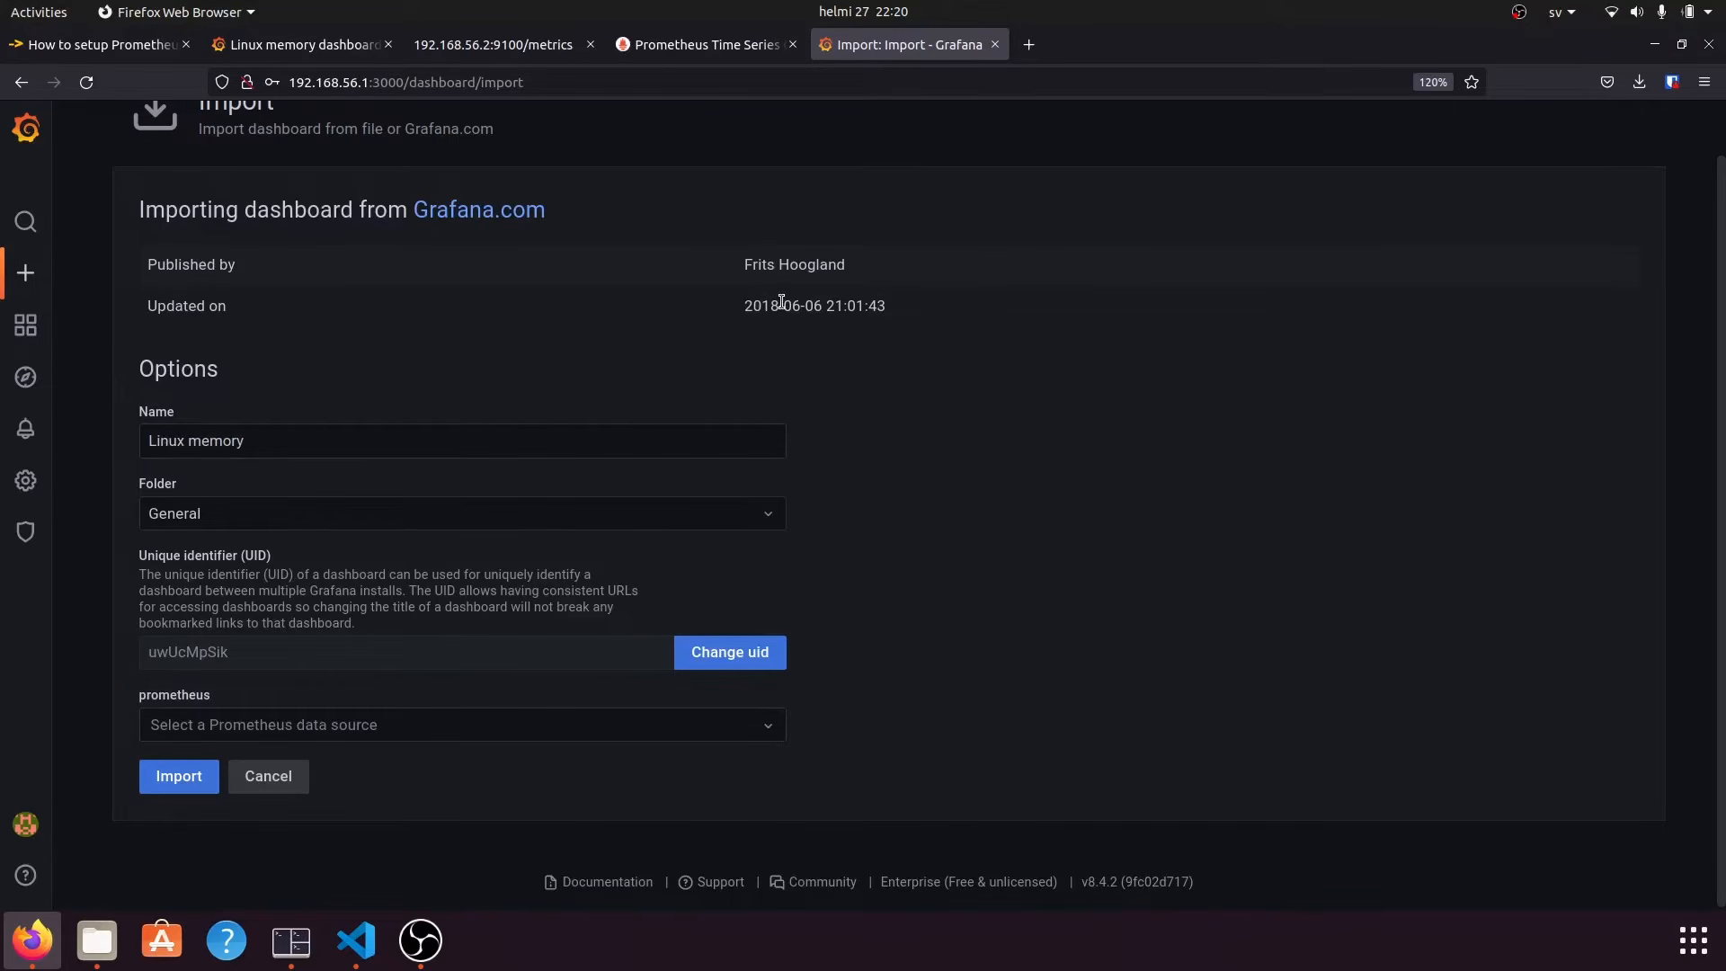
left_click_drag(863, 270, 157, 263)
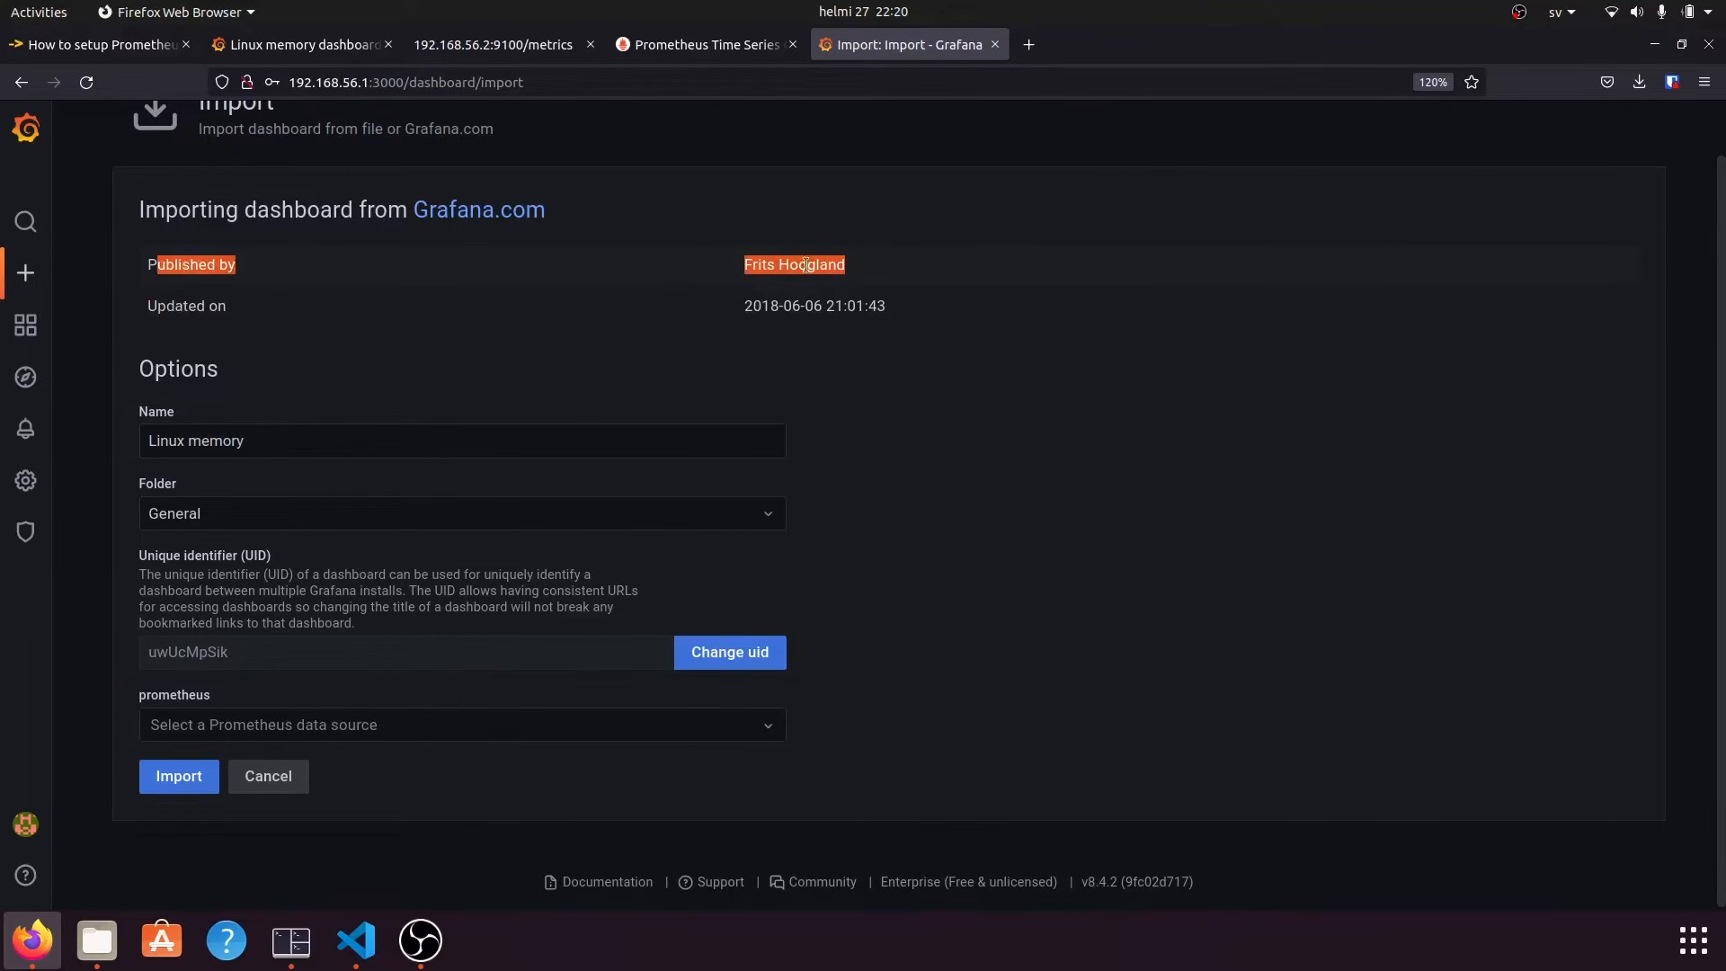
left_click(760, 290)
left_click_drag(744, 270, 838, 268)
left_click(931, 358)
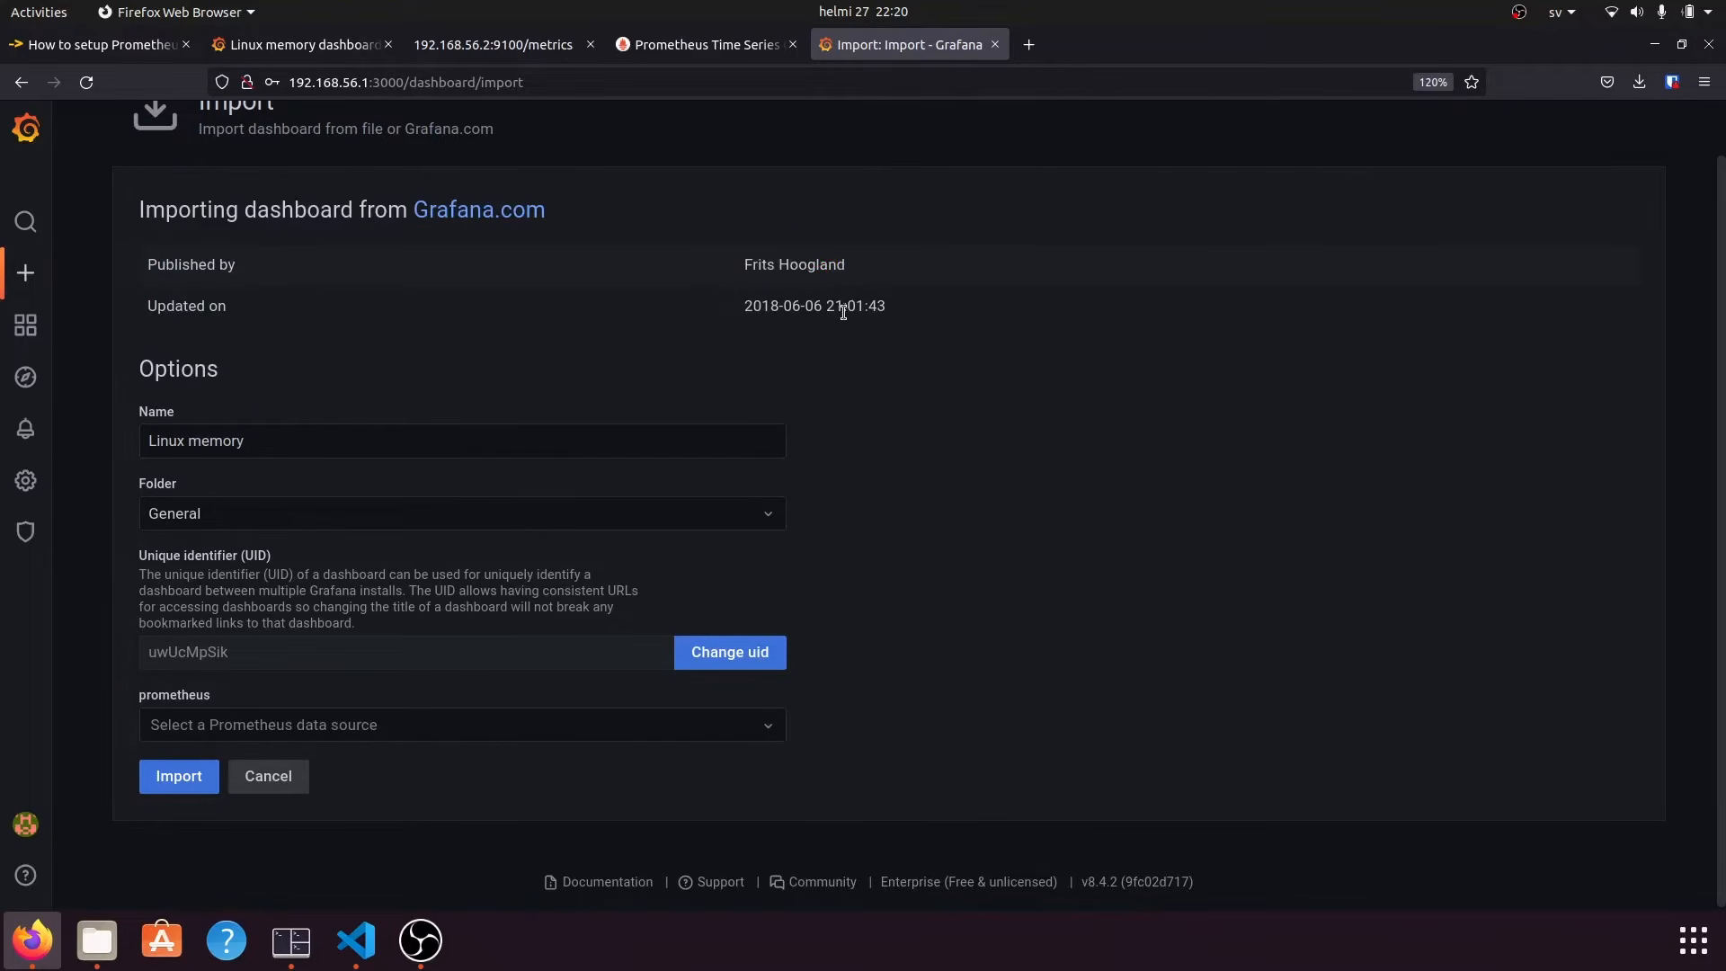
triple_click(838, 305)
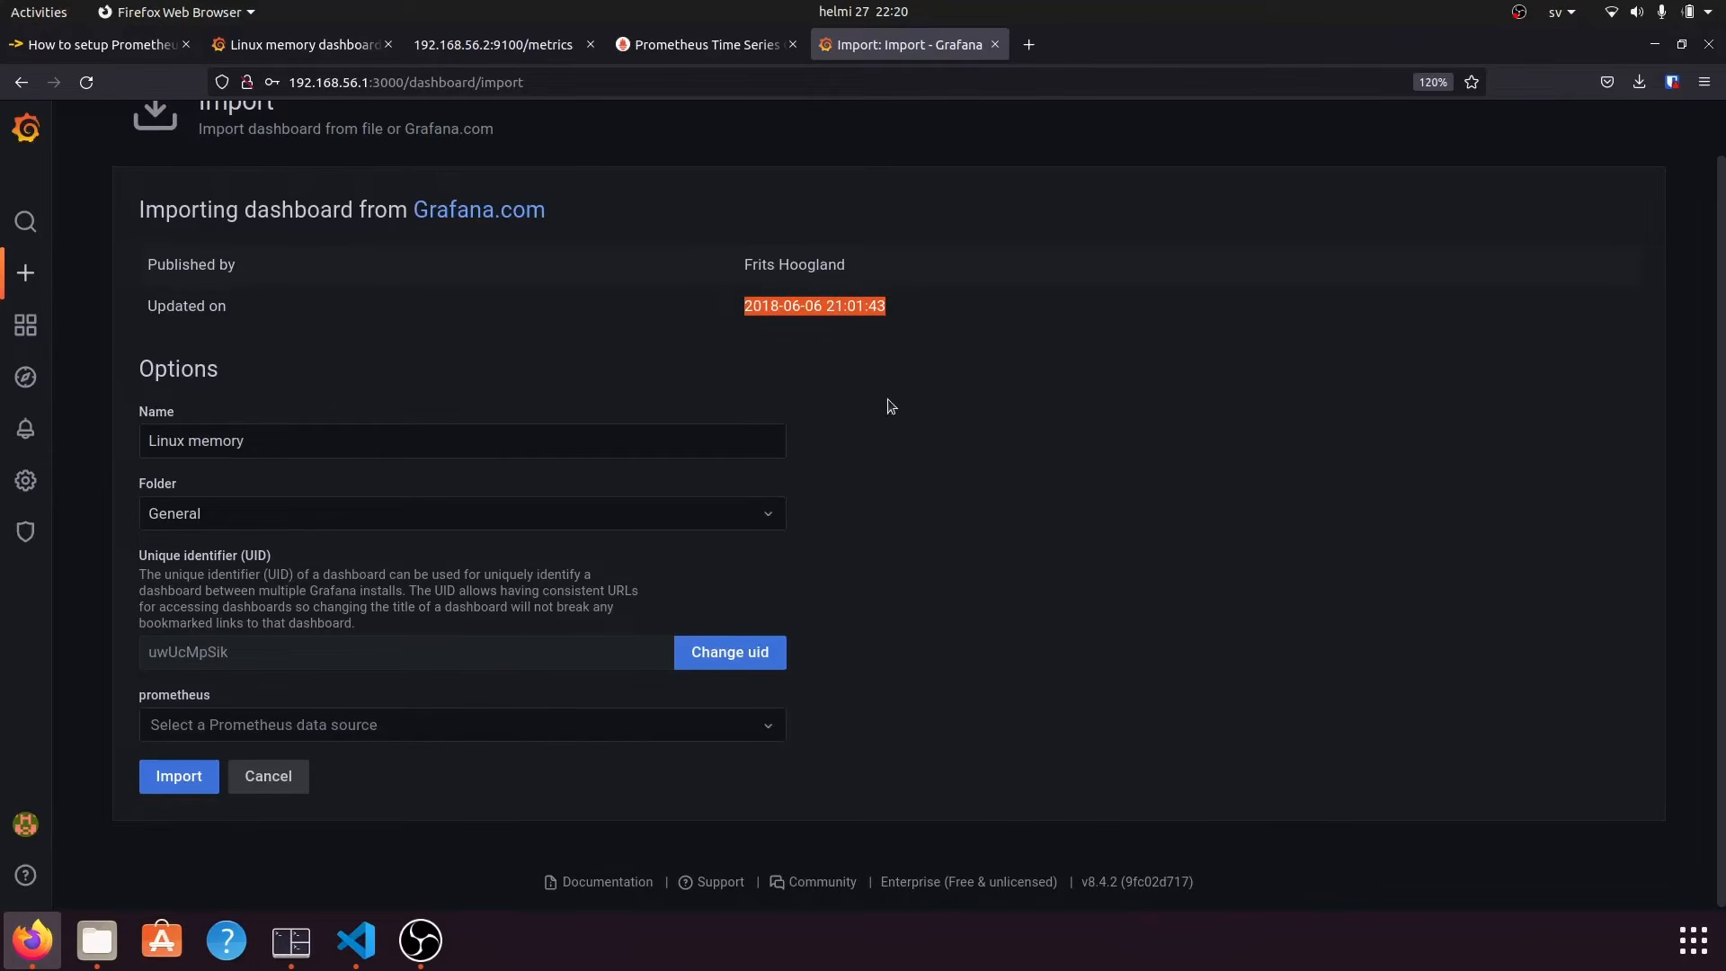
left_click(894, 463)
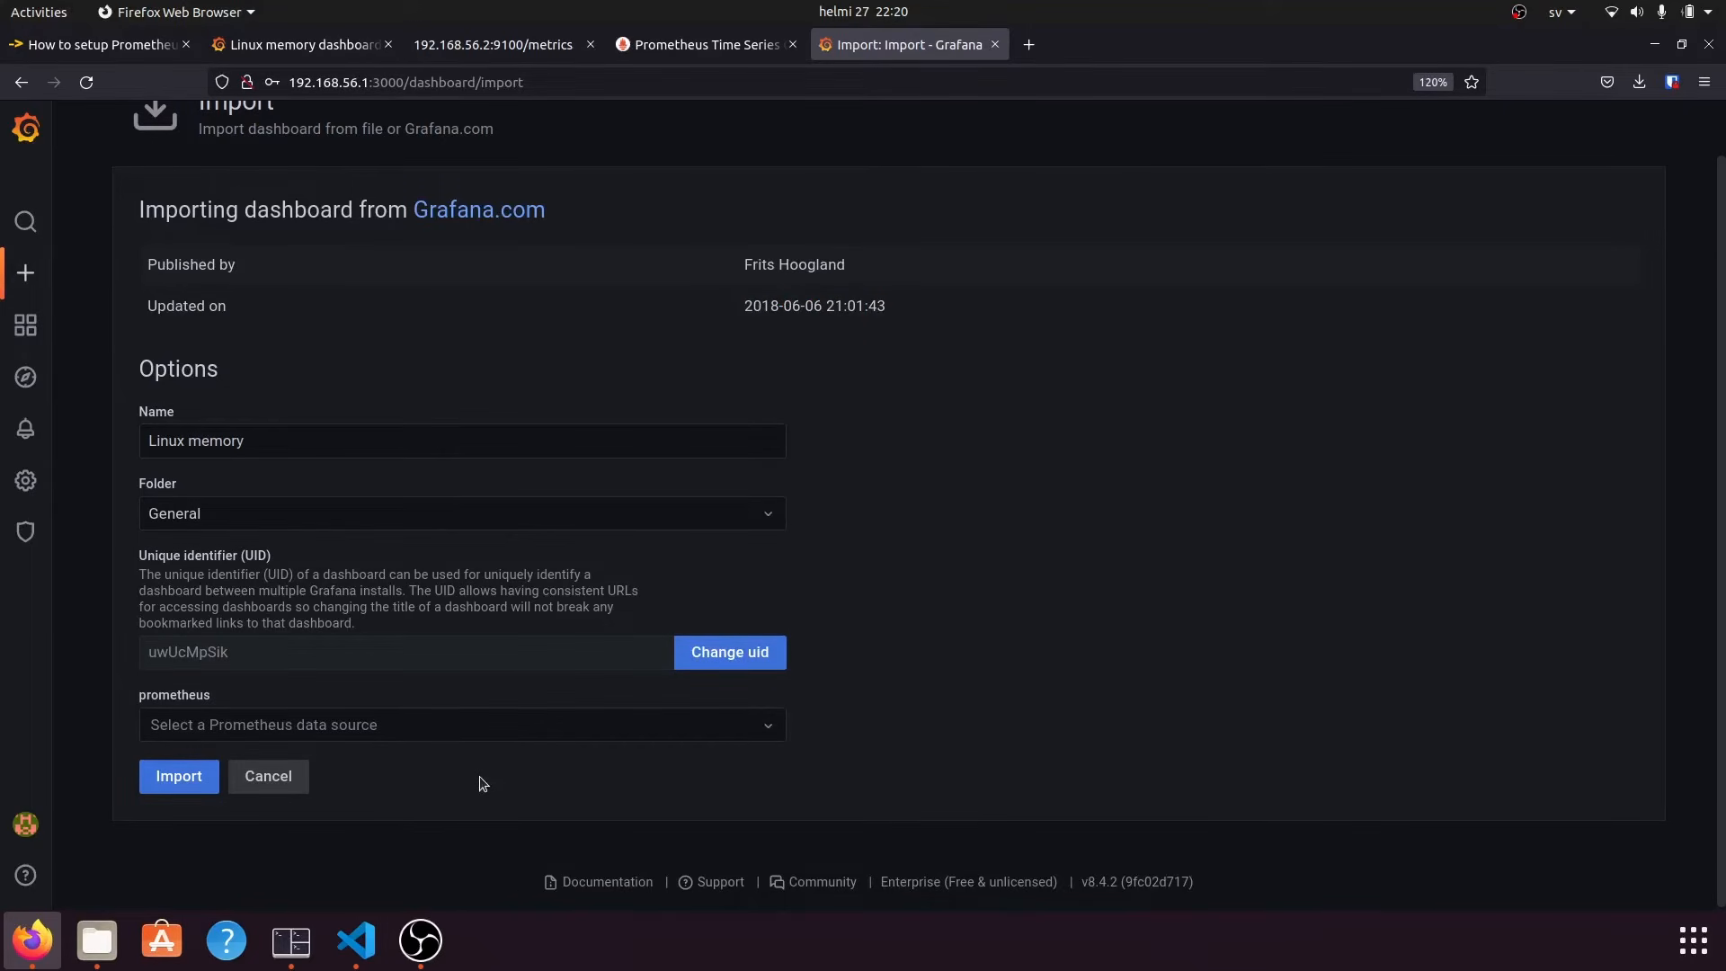
left_click(287, 724)
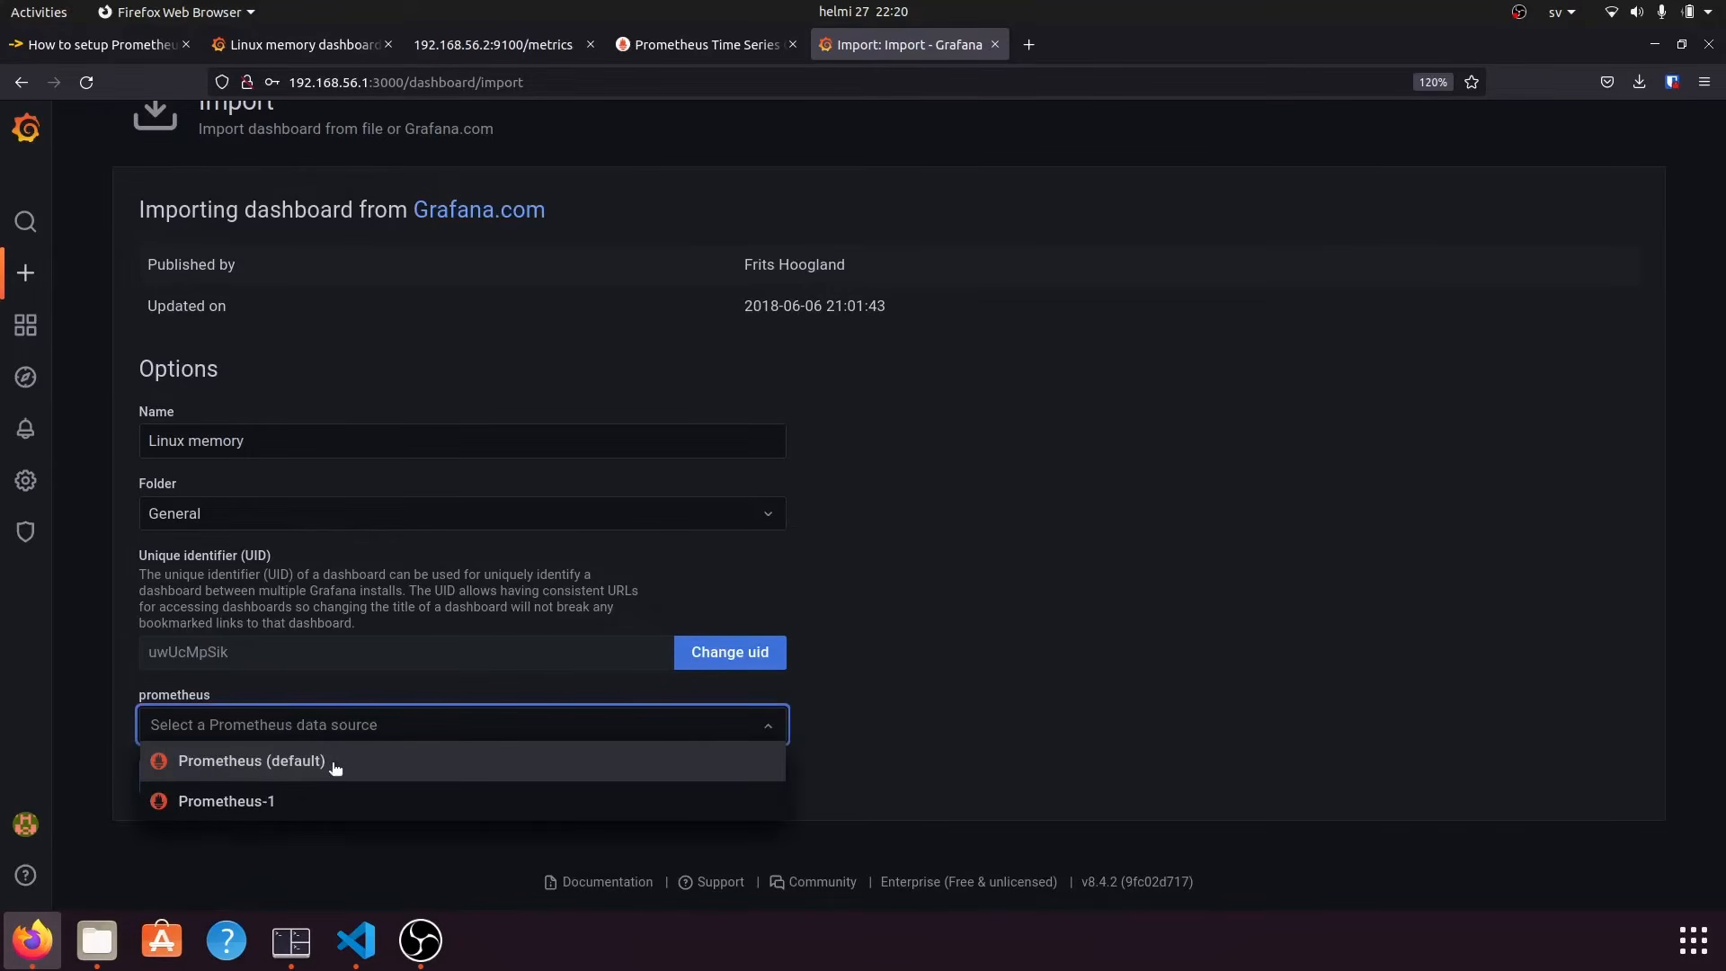
left_click(242, 803)
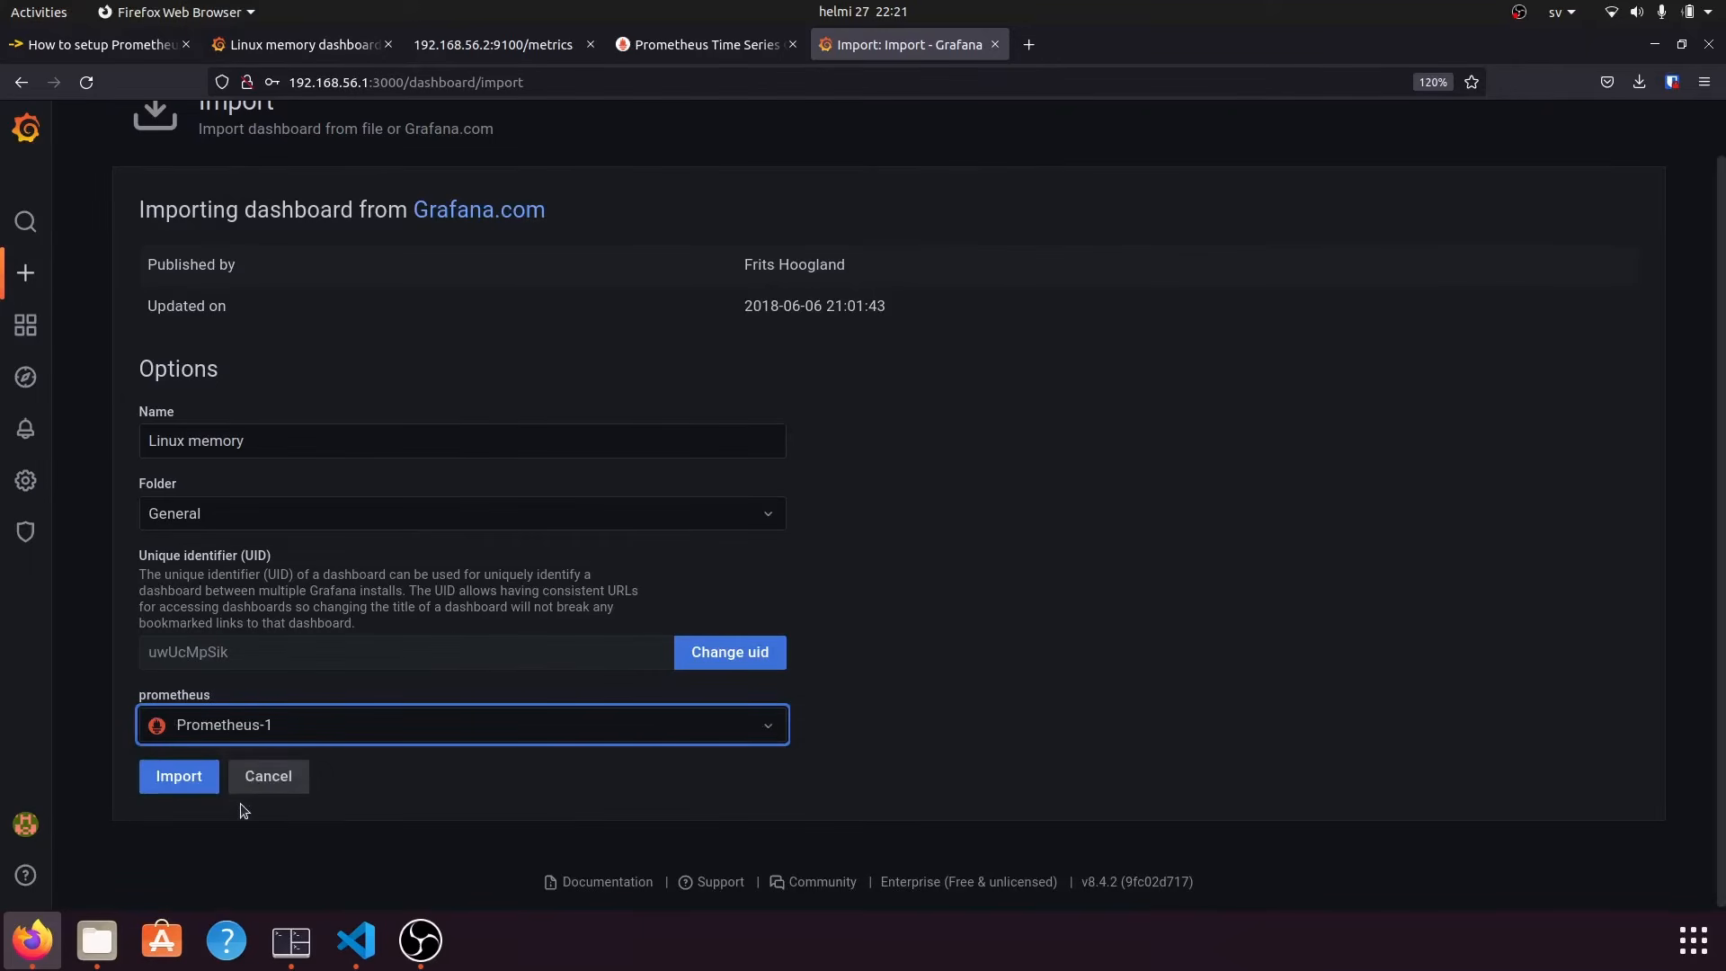
Import the Linux memory dashboard (ID 2747), check its graphs, then scroll the jhooq guide to step 3.
left_click(179, 778)
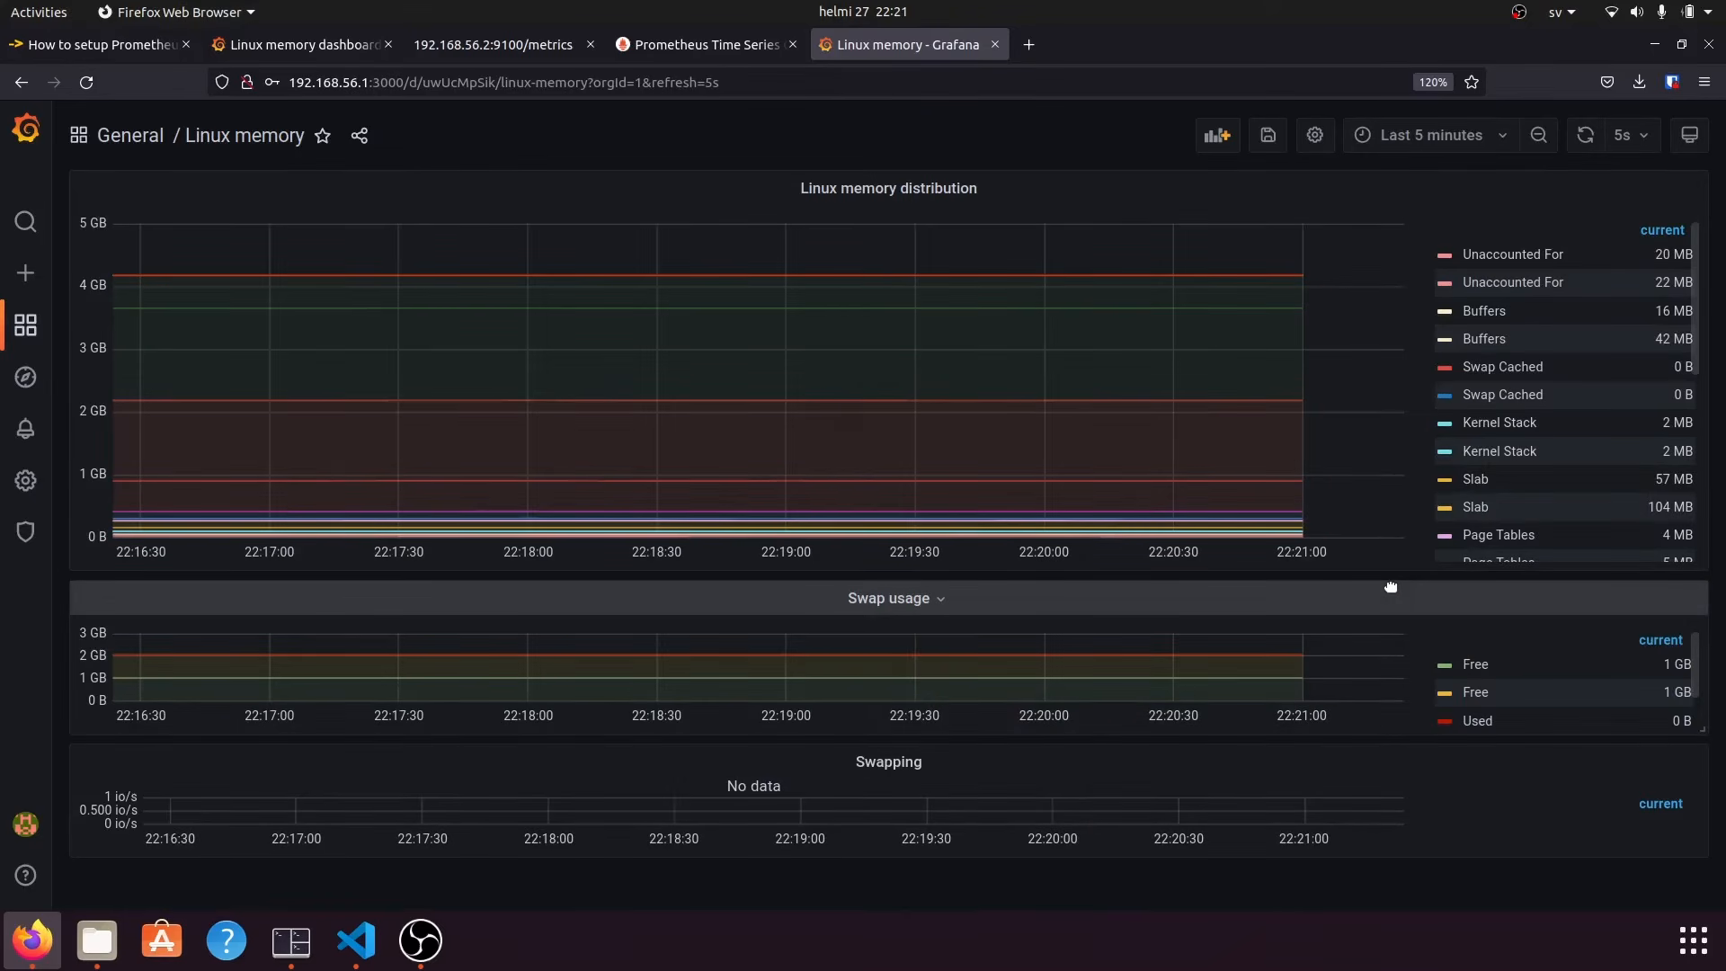
key("ctrl+Tab")
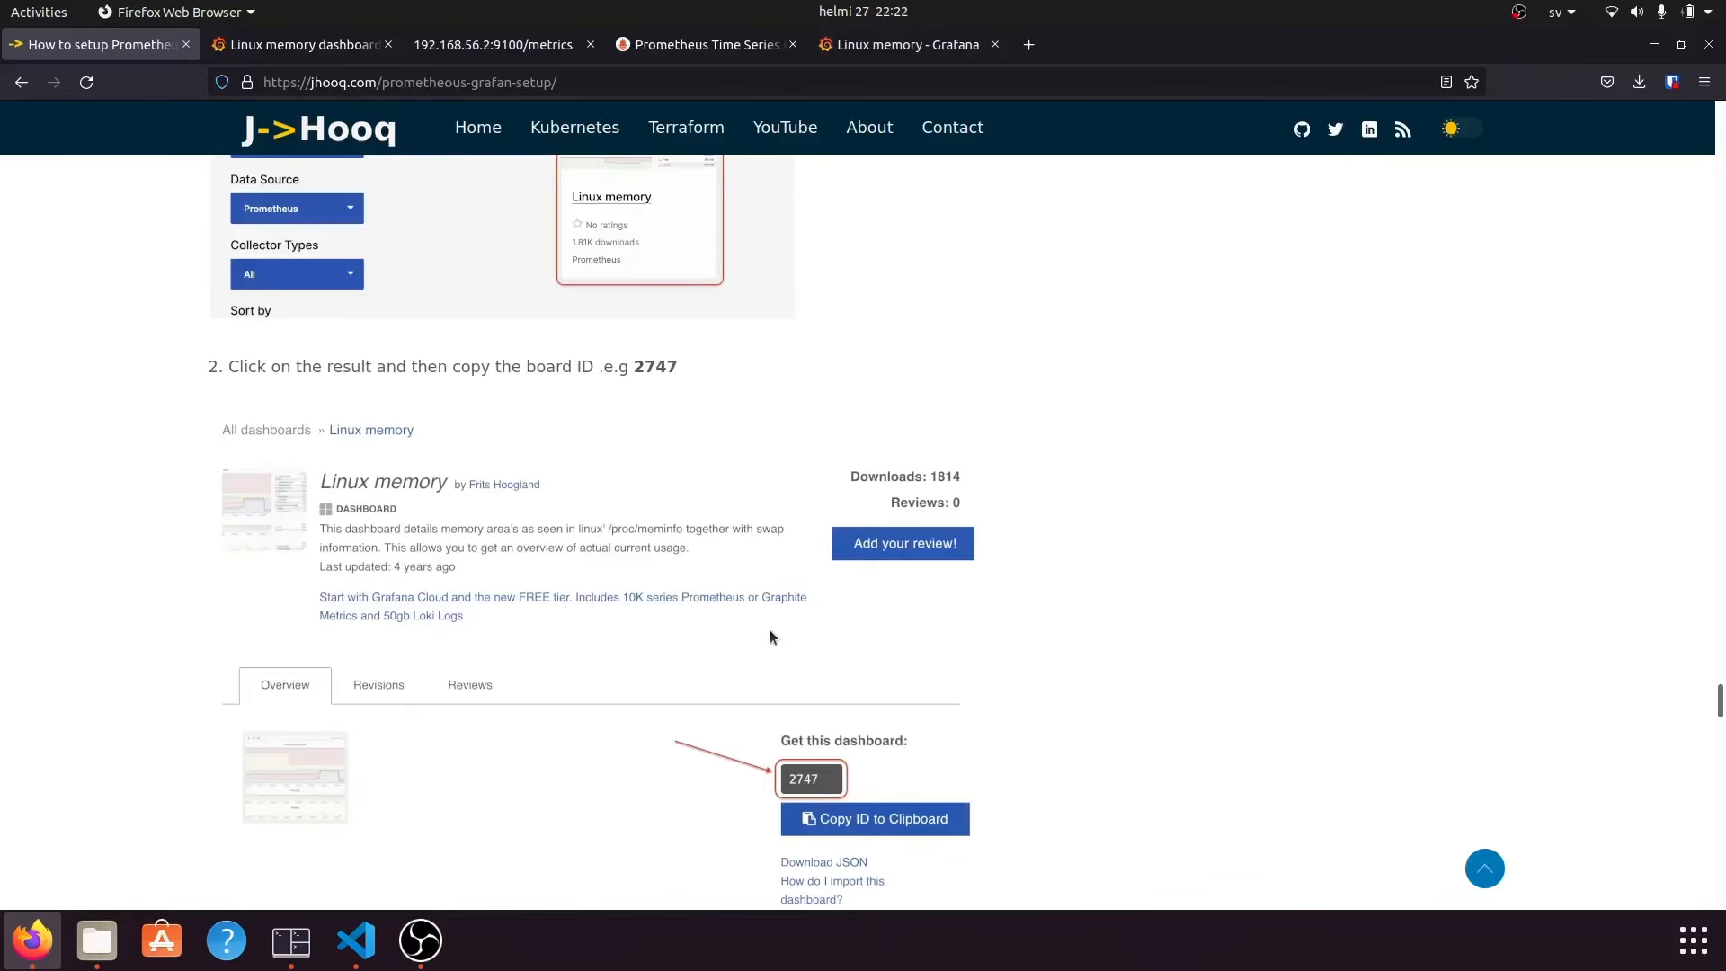
scroll(706, 656, "down", 5)
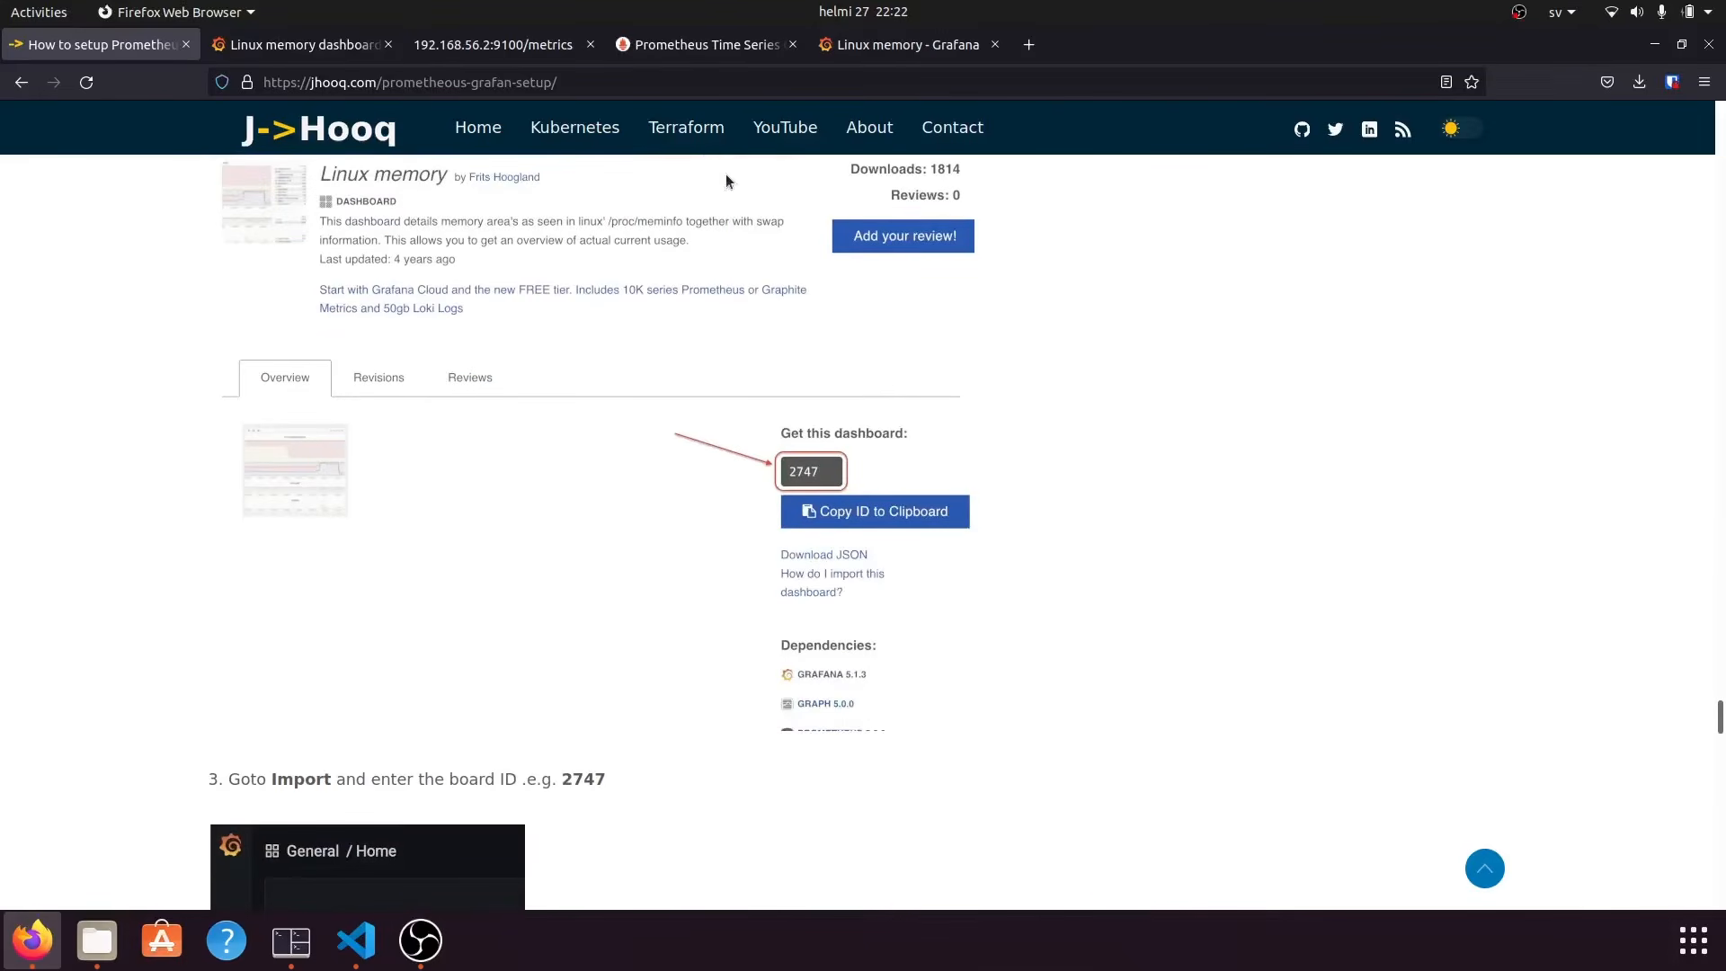
left_click(847, 55)
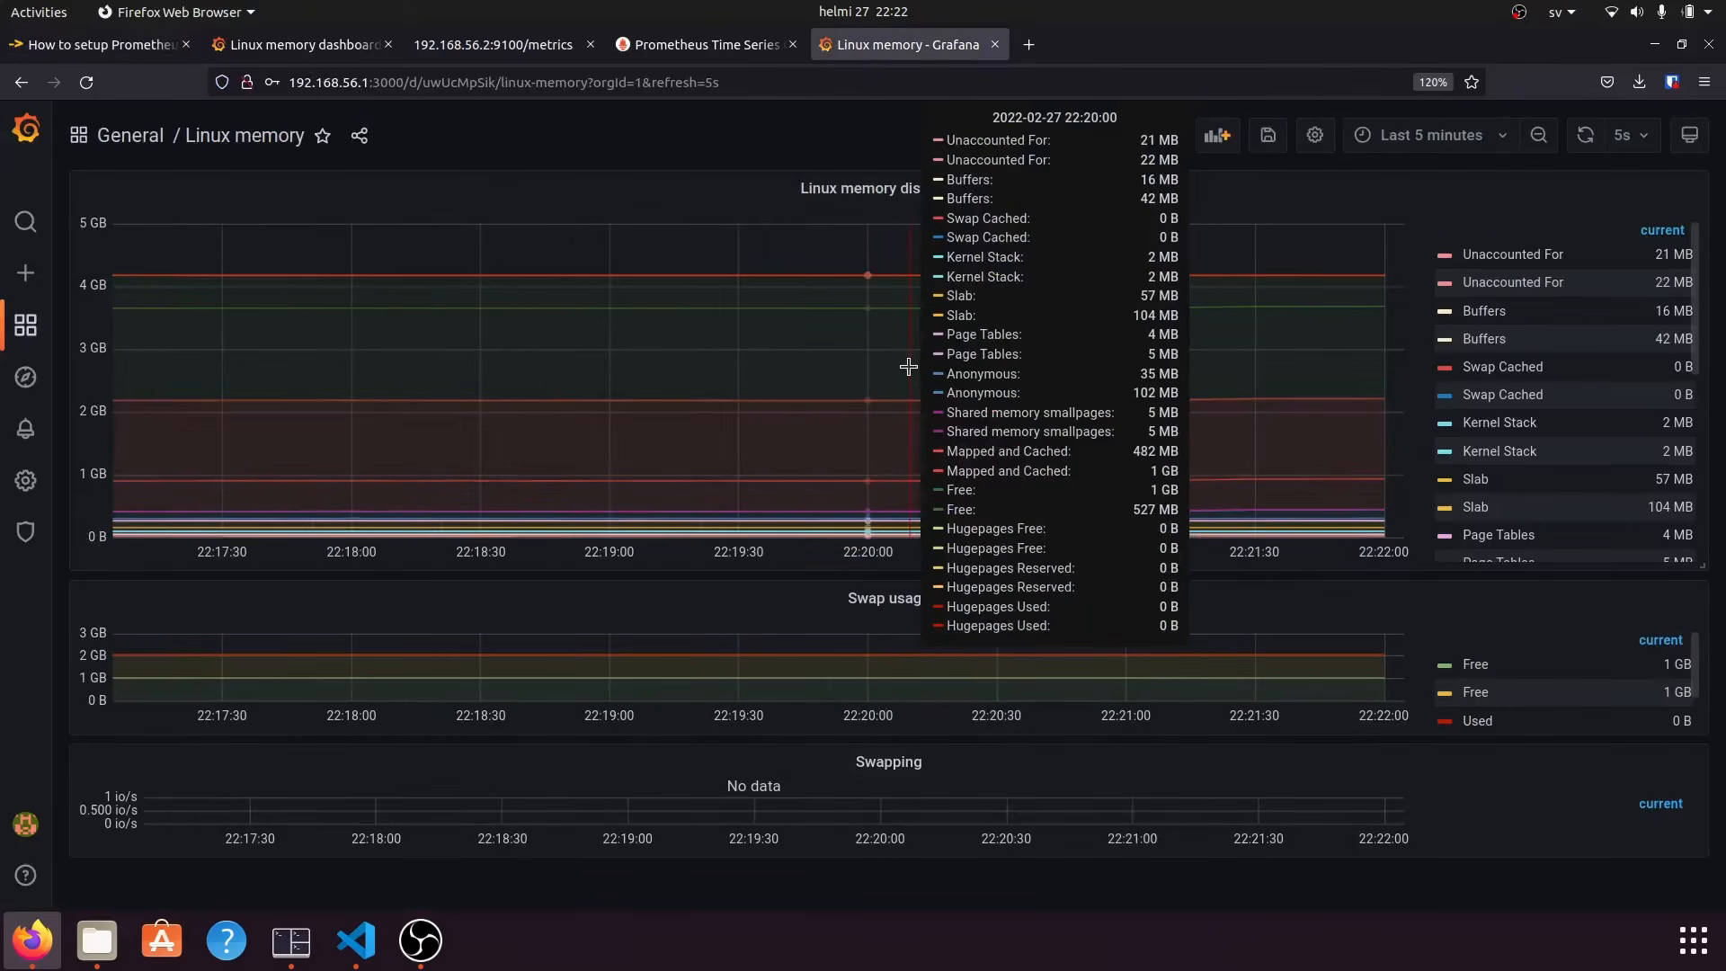
left_click(135, 47)
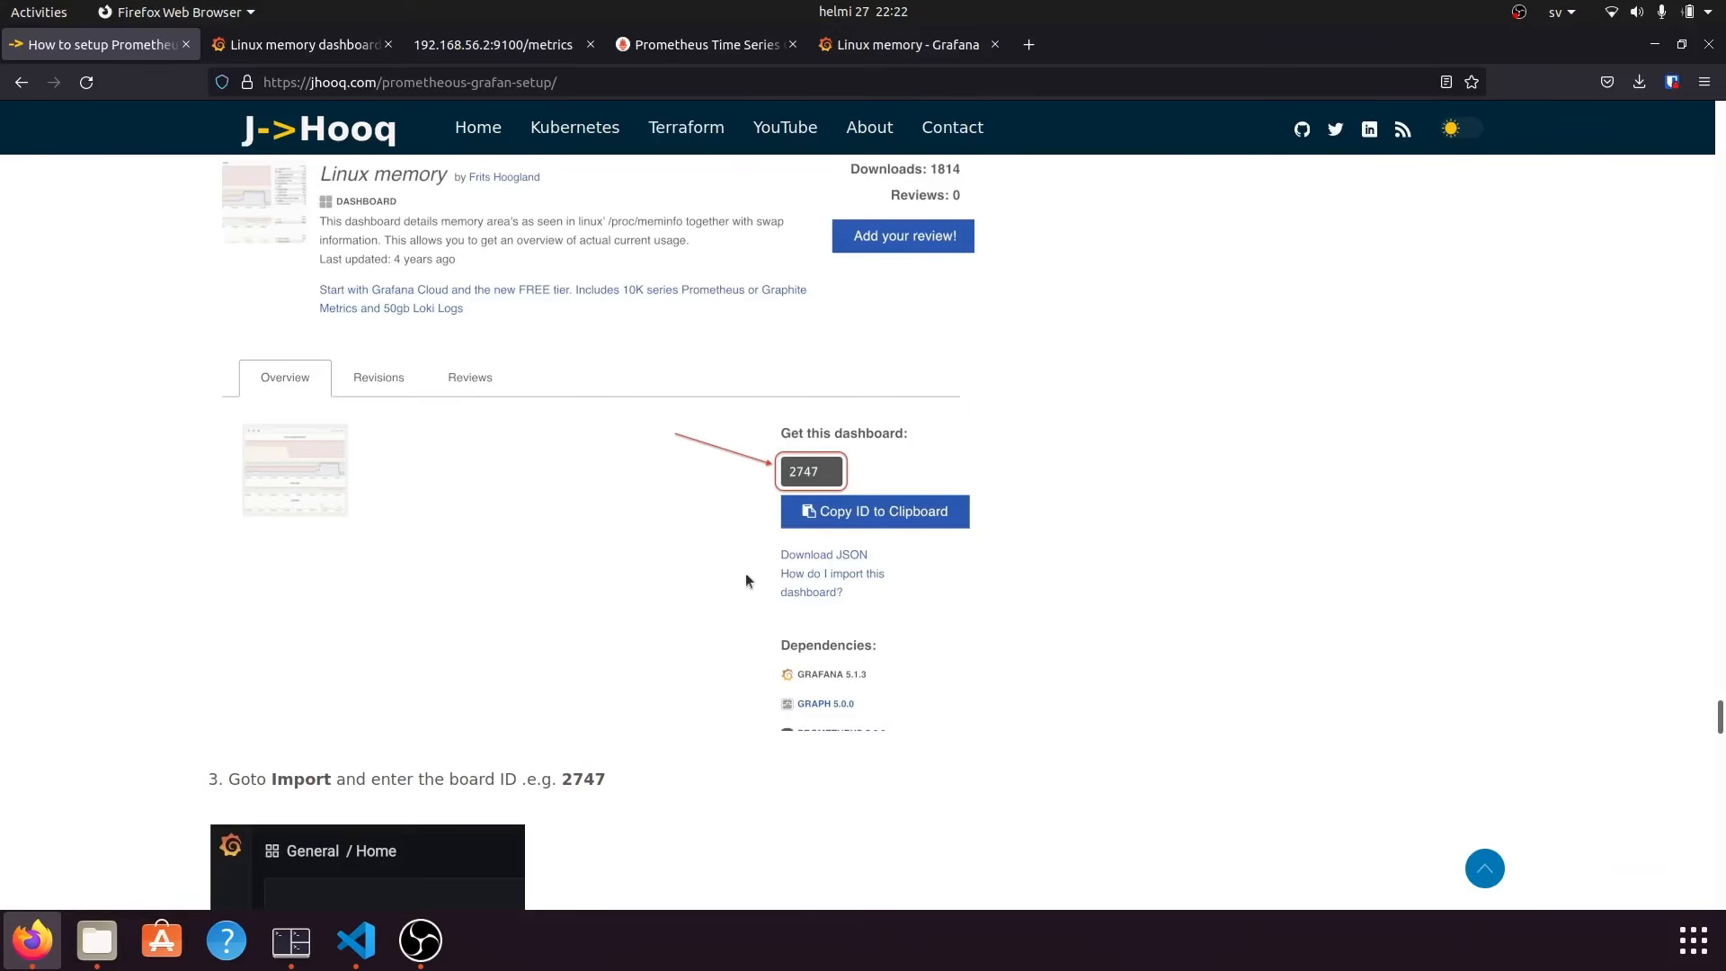
scroll(941, 626, "down", 5)
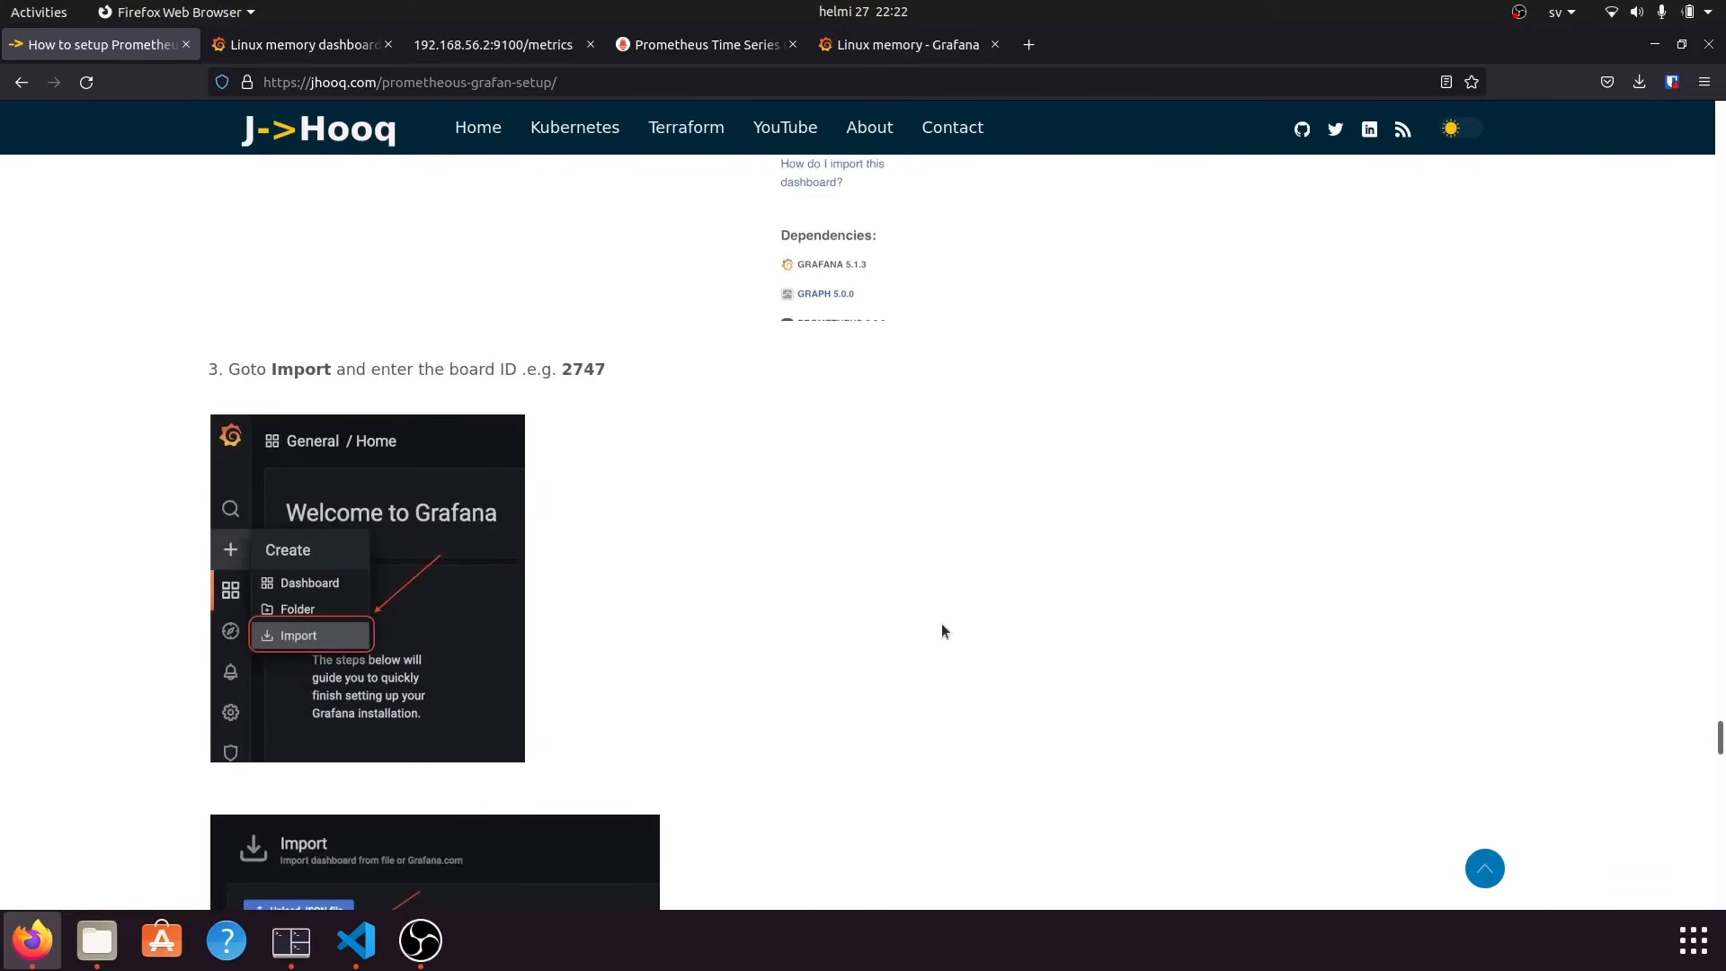